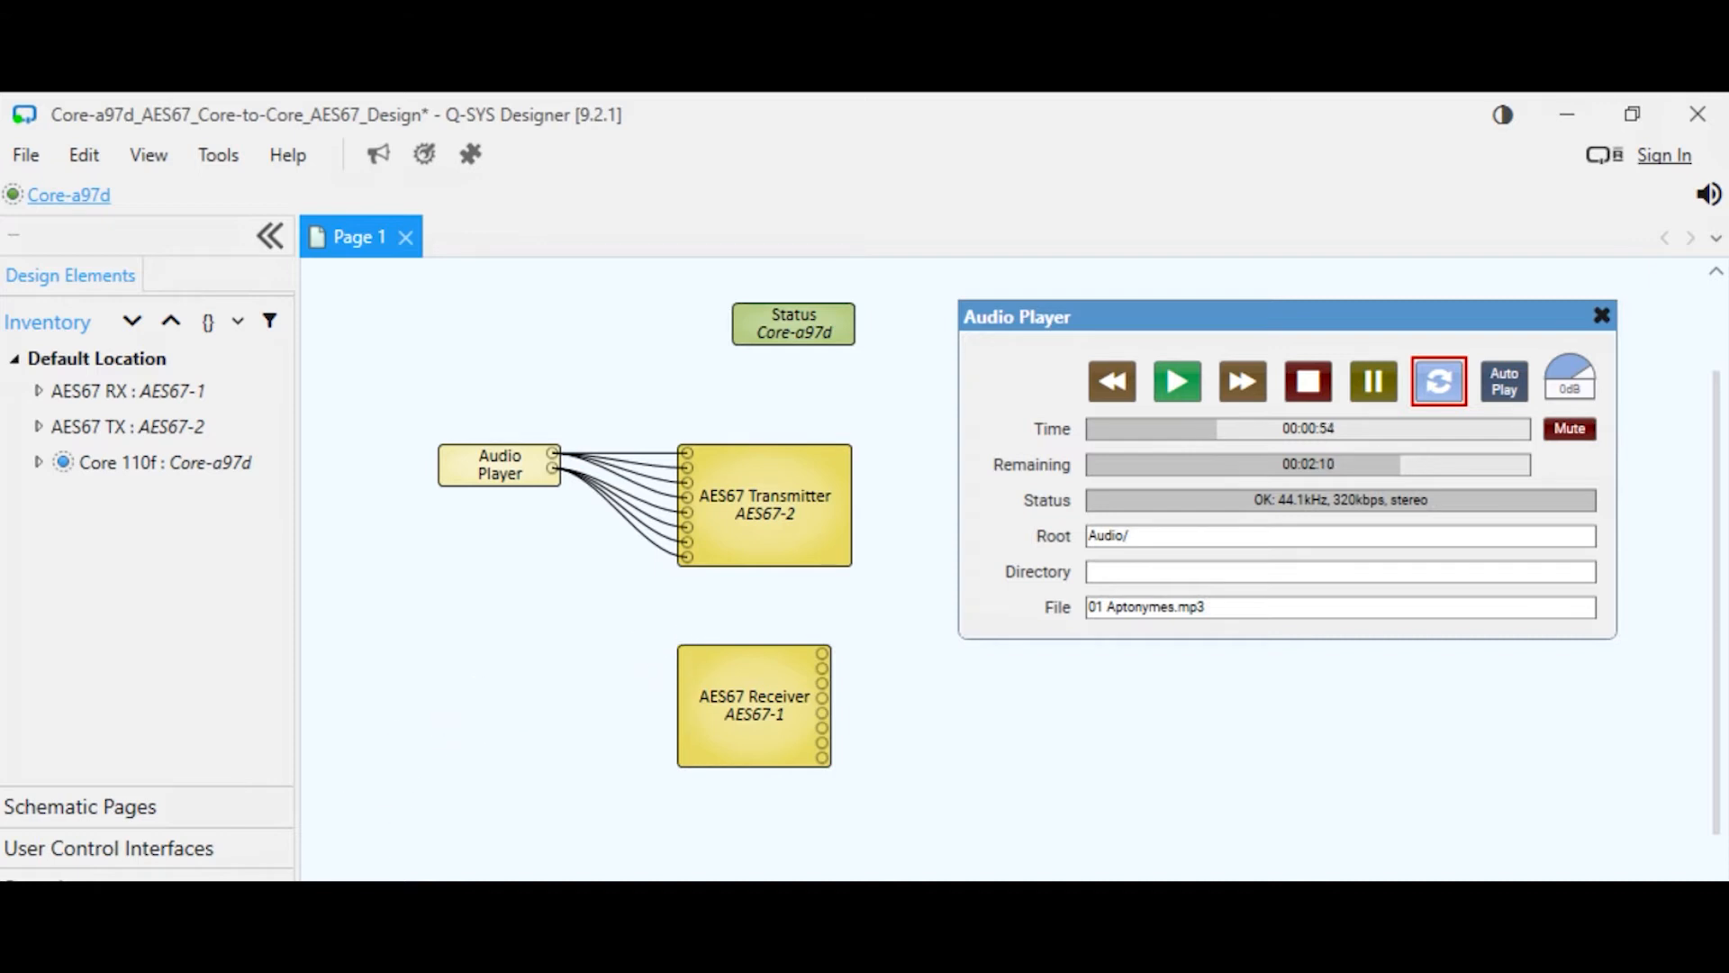
# Check the signal on the AES67 Transmitter's inputs and the AES67 Receiver's outputs in the Core-a97d design.
pyautogui.moveTo(686, 551)
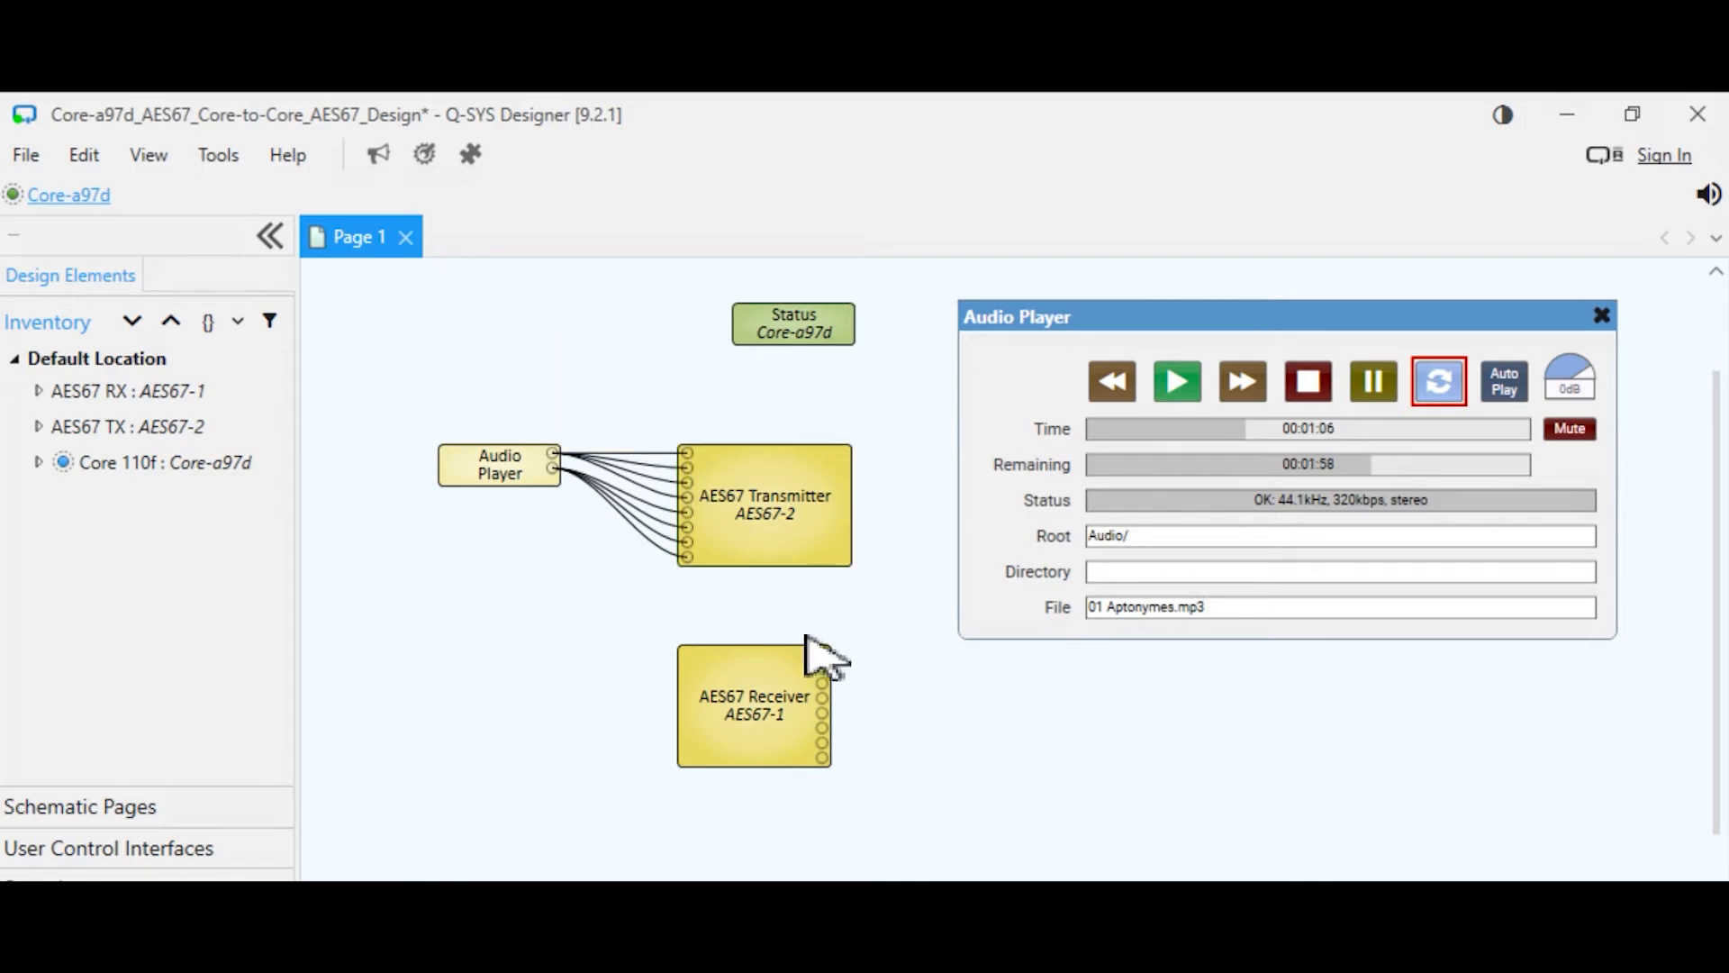
pyautogui.moveTo(829, 654)
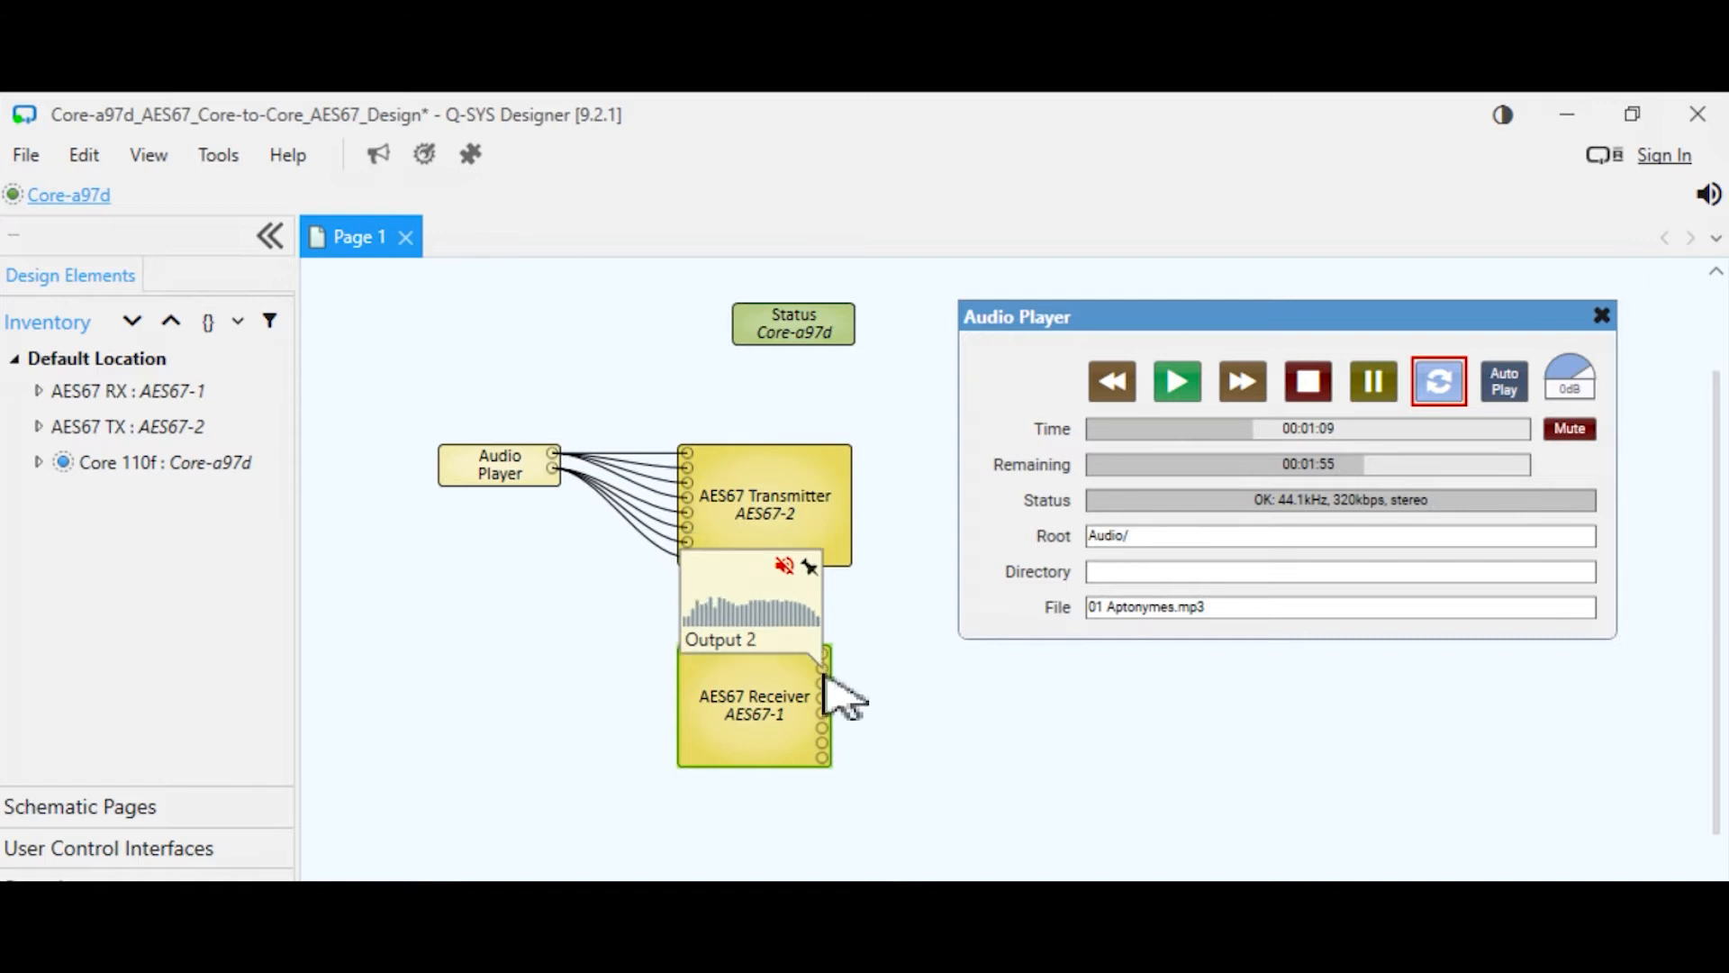
pyautogui.moveTo(825, 709)
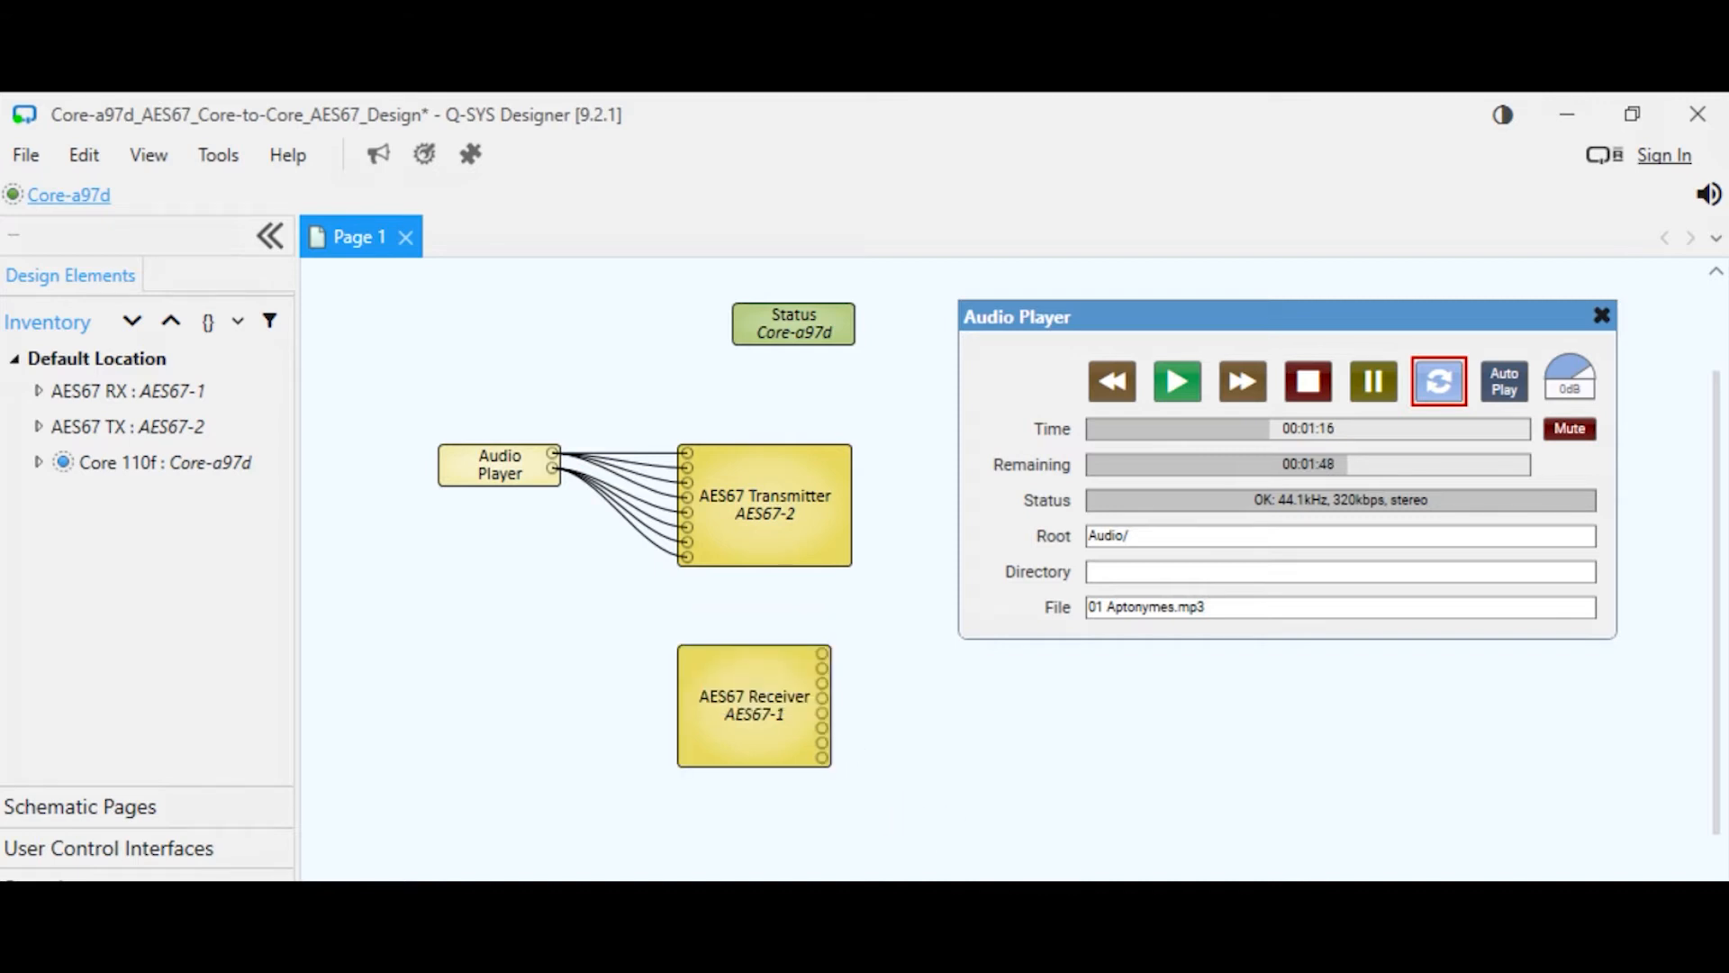
# Switch to the Core-0f97 design and check the signal on its AES67 Receiver's outputs.
pyautogui.click(1164, 969)
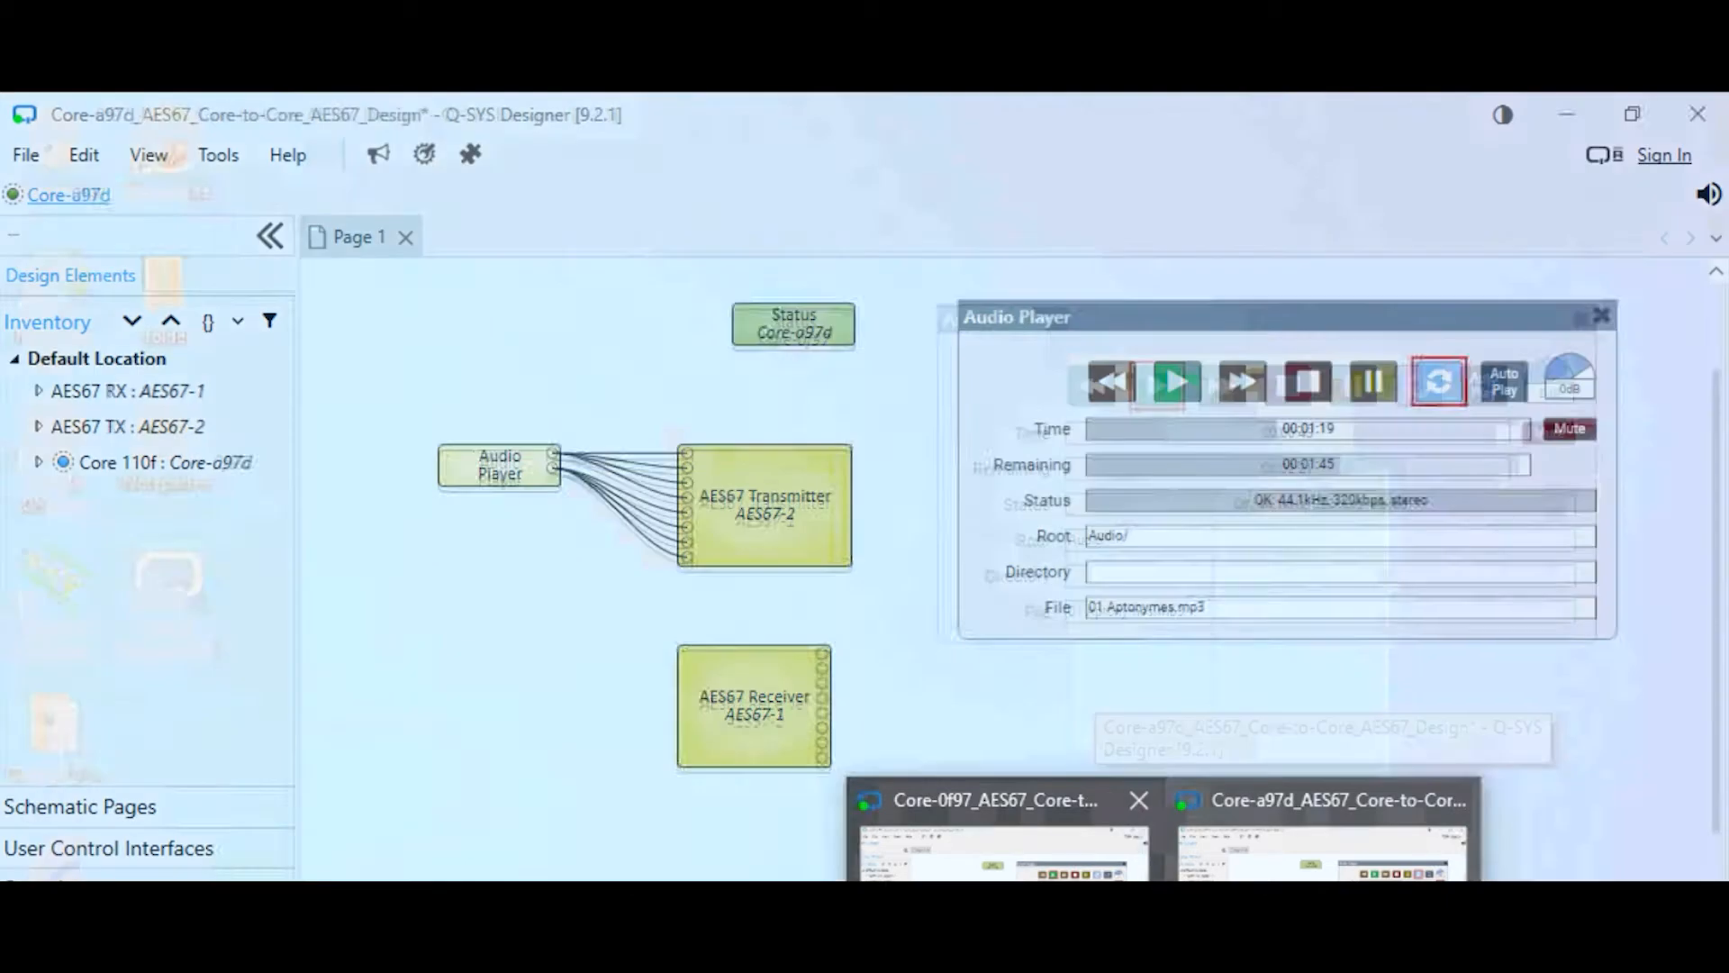
pyautogui.click(1002, 847)
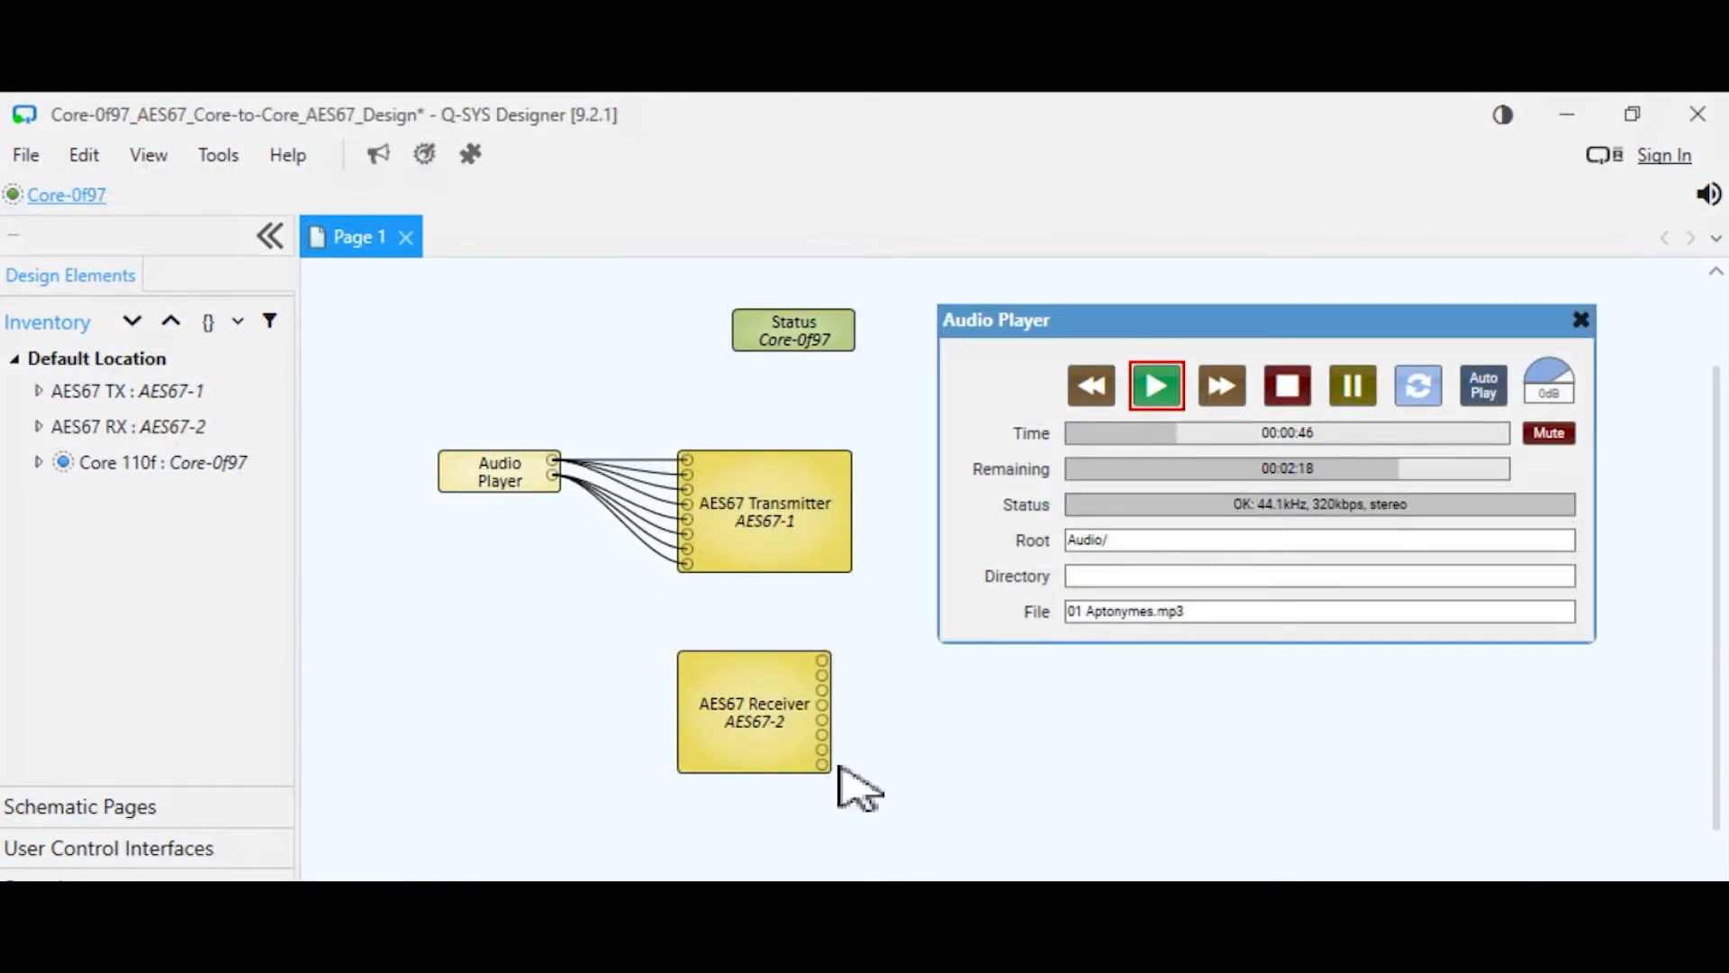
pyautogui.moveTo(819, 766)
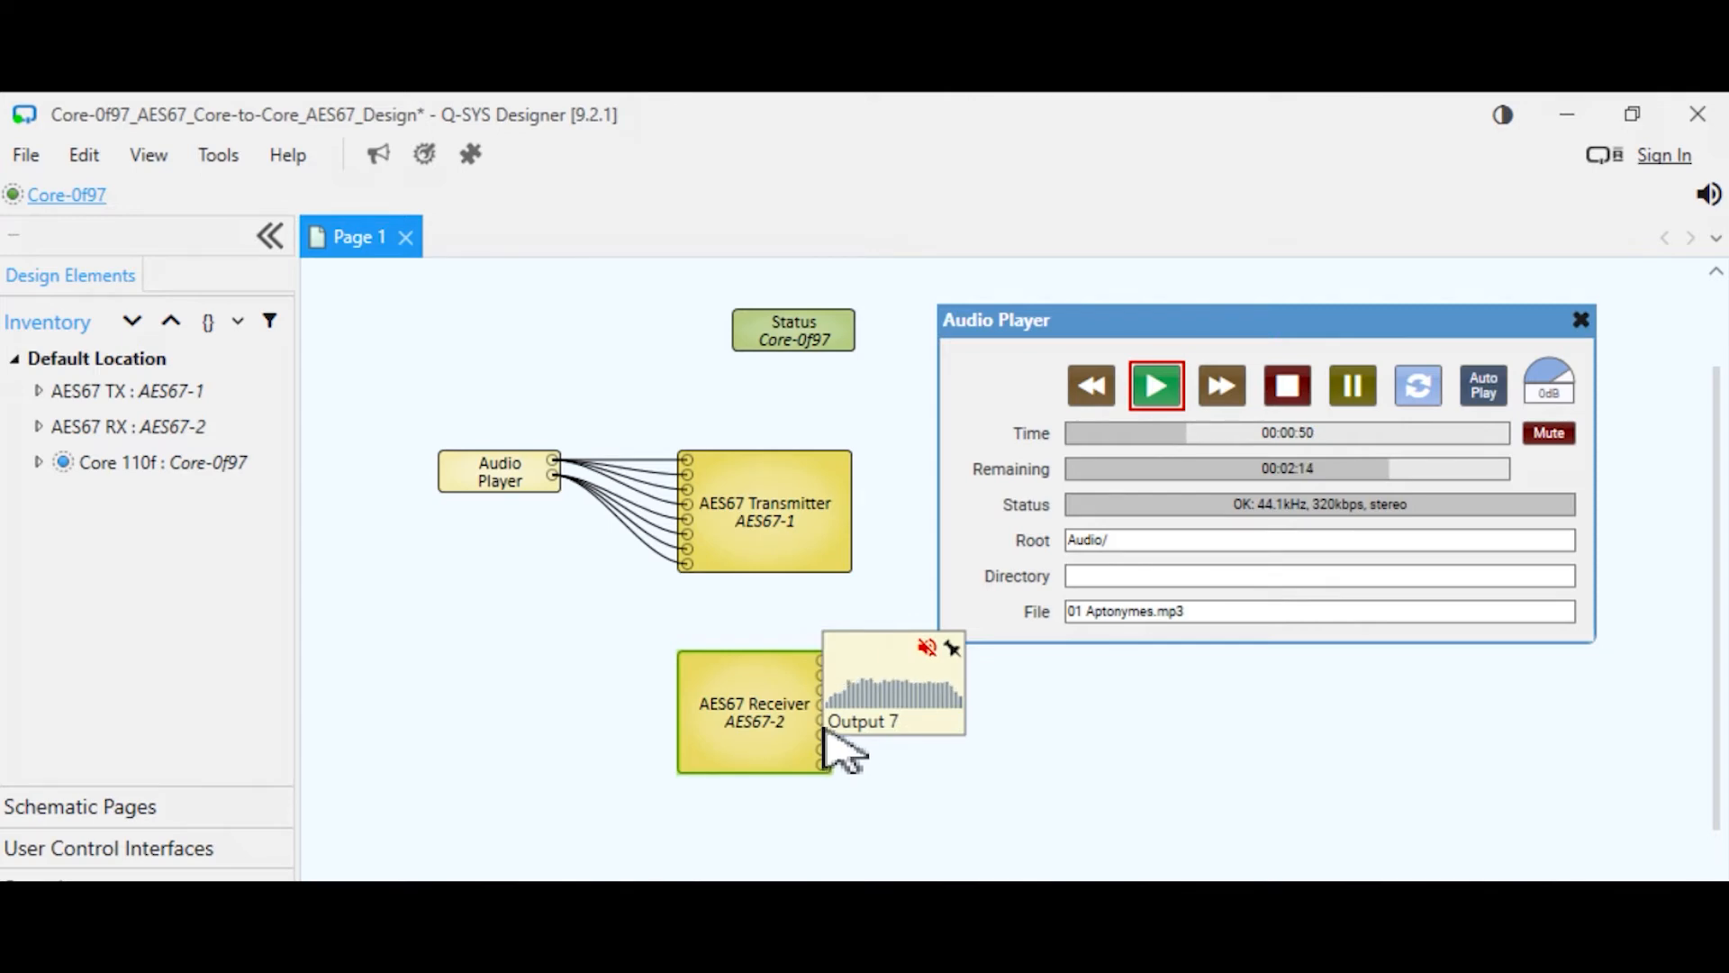
pyautogui.moveTo(822, 703)
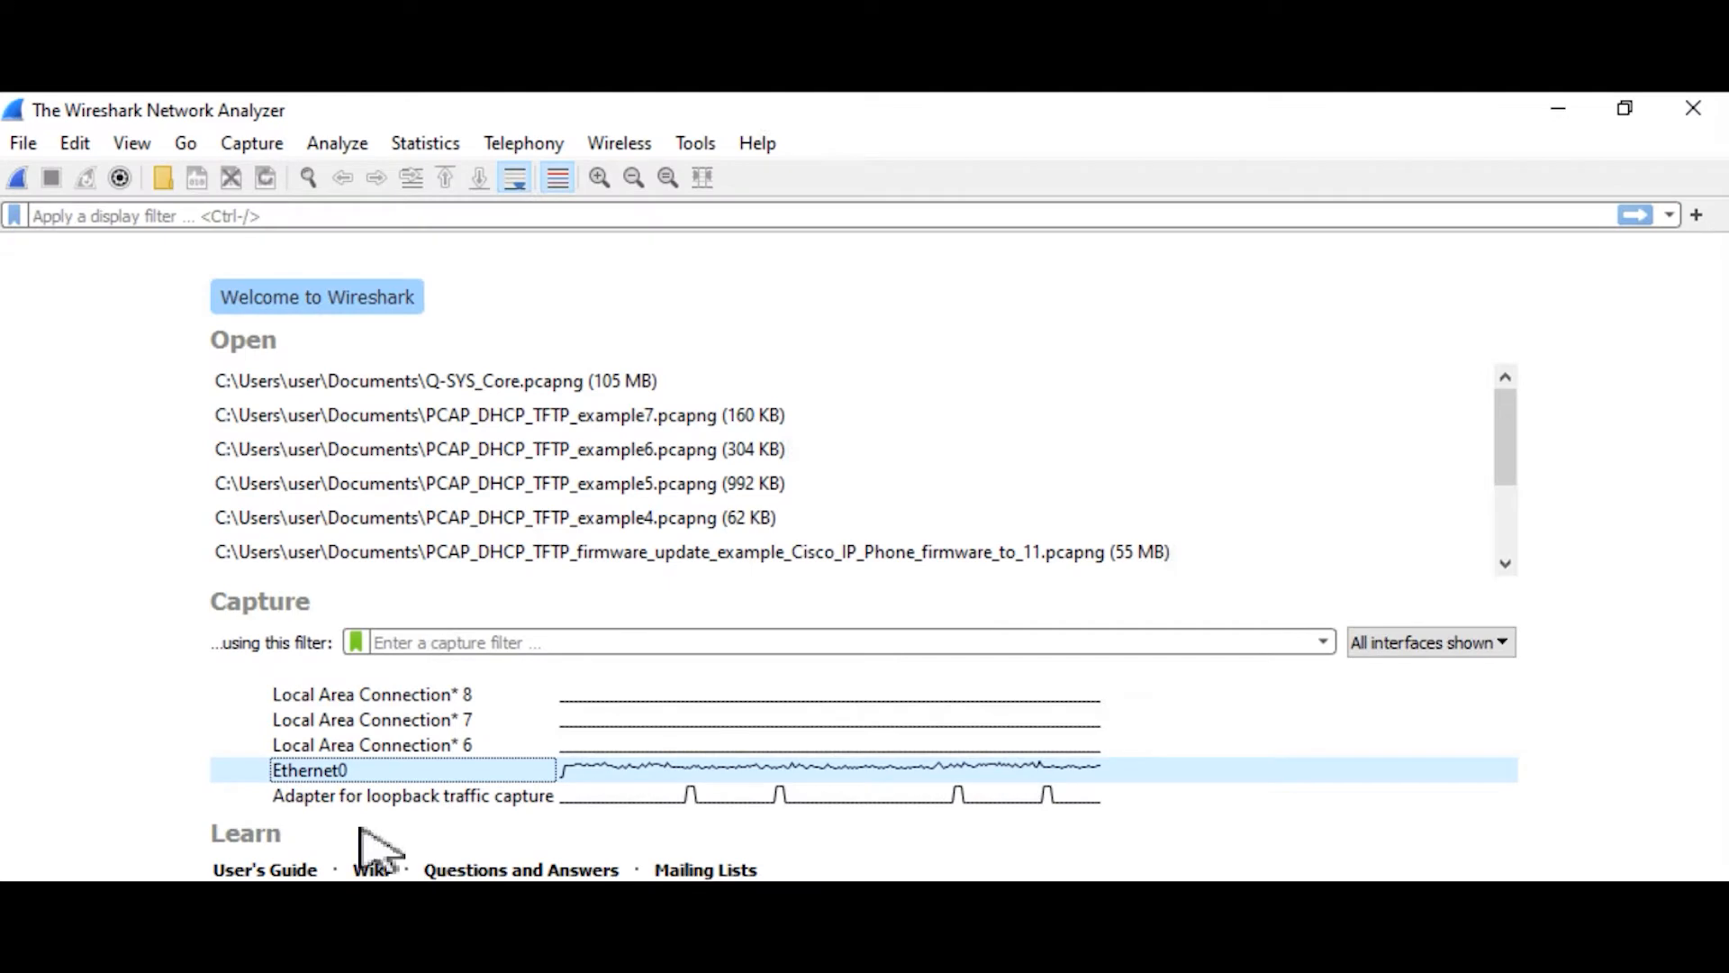
# In Wireshark, capture Ethernet0 traffic for about 4.5 seconds, stop the capture and select the last packet.
pyautogui.doubleClick(320, 770)
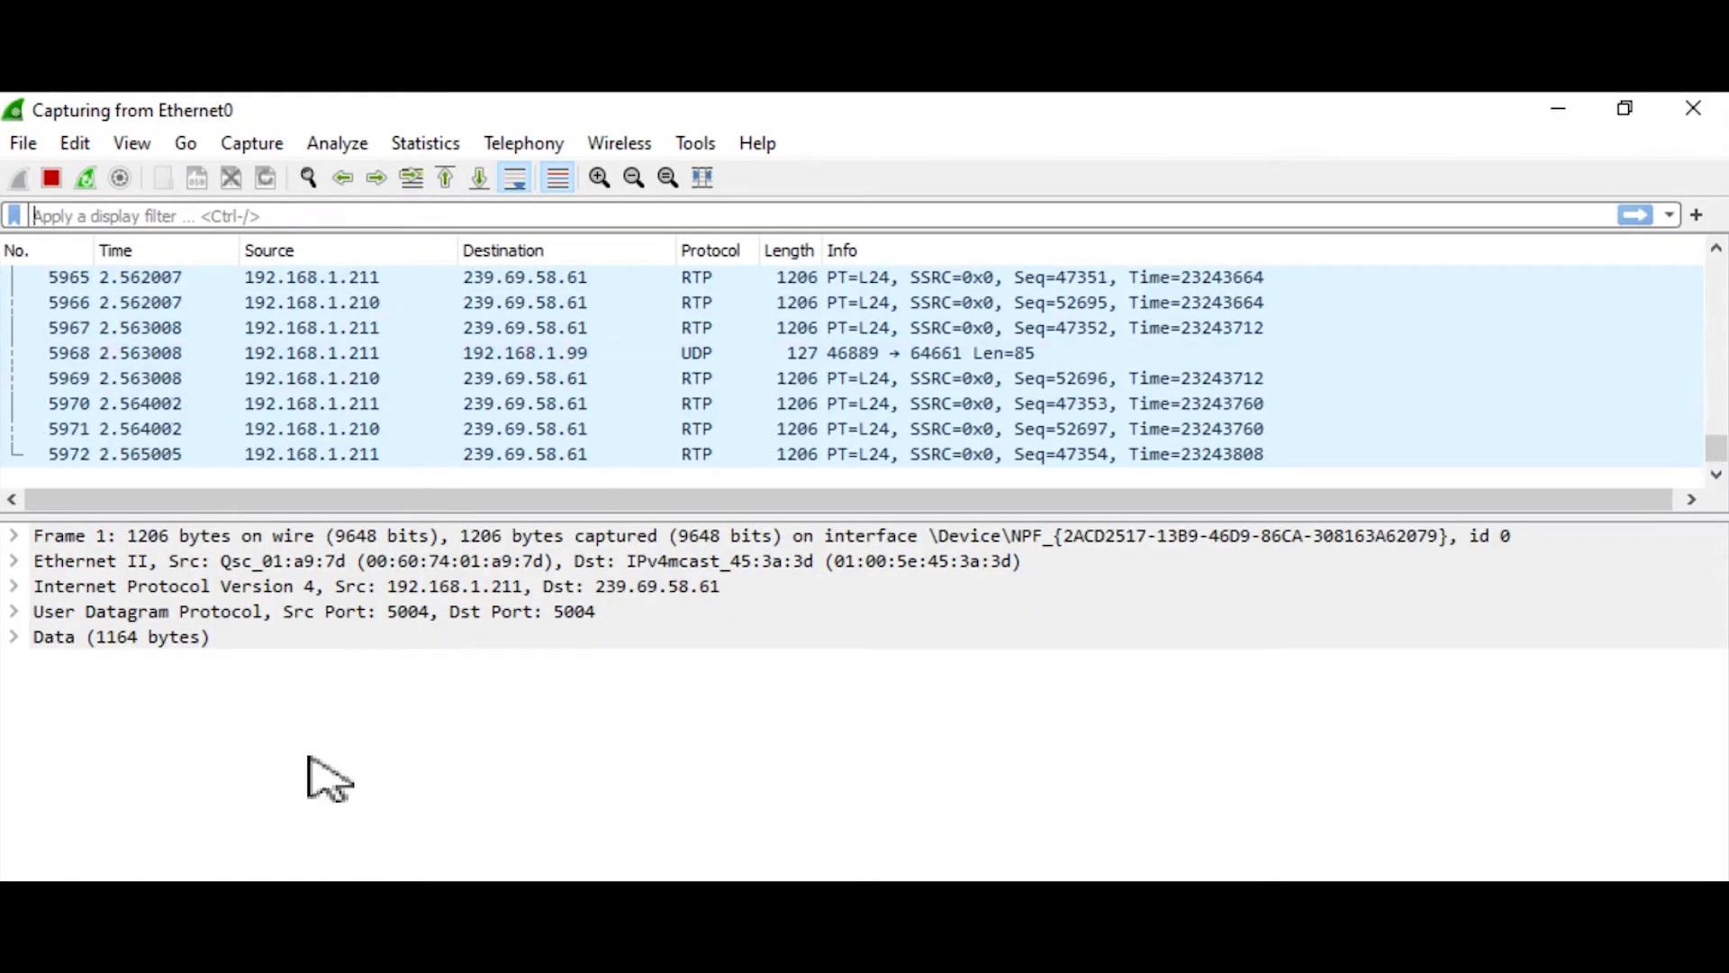
pyautogui.click(51, 178)
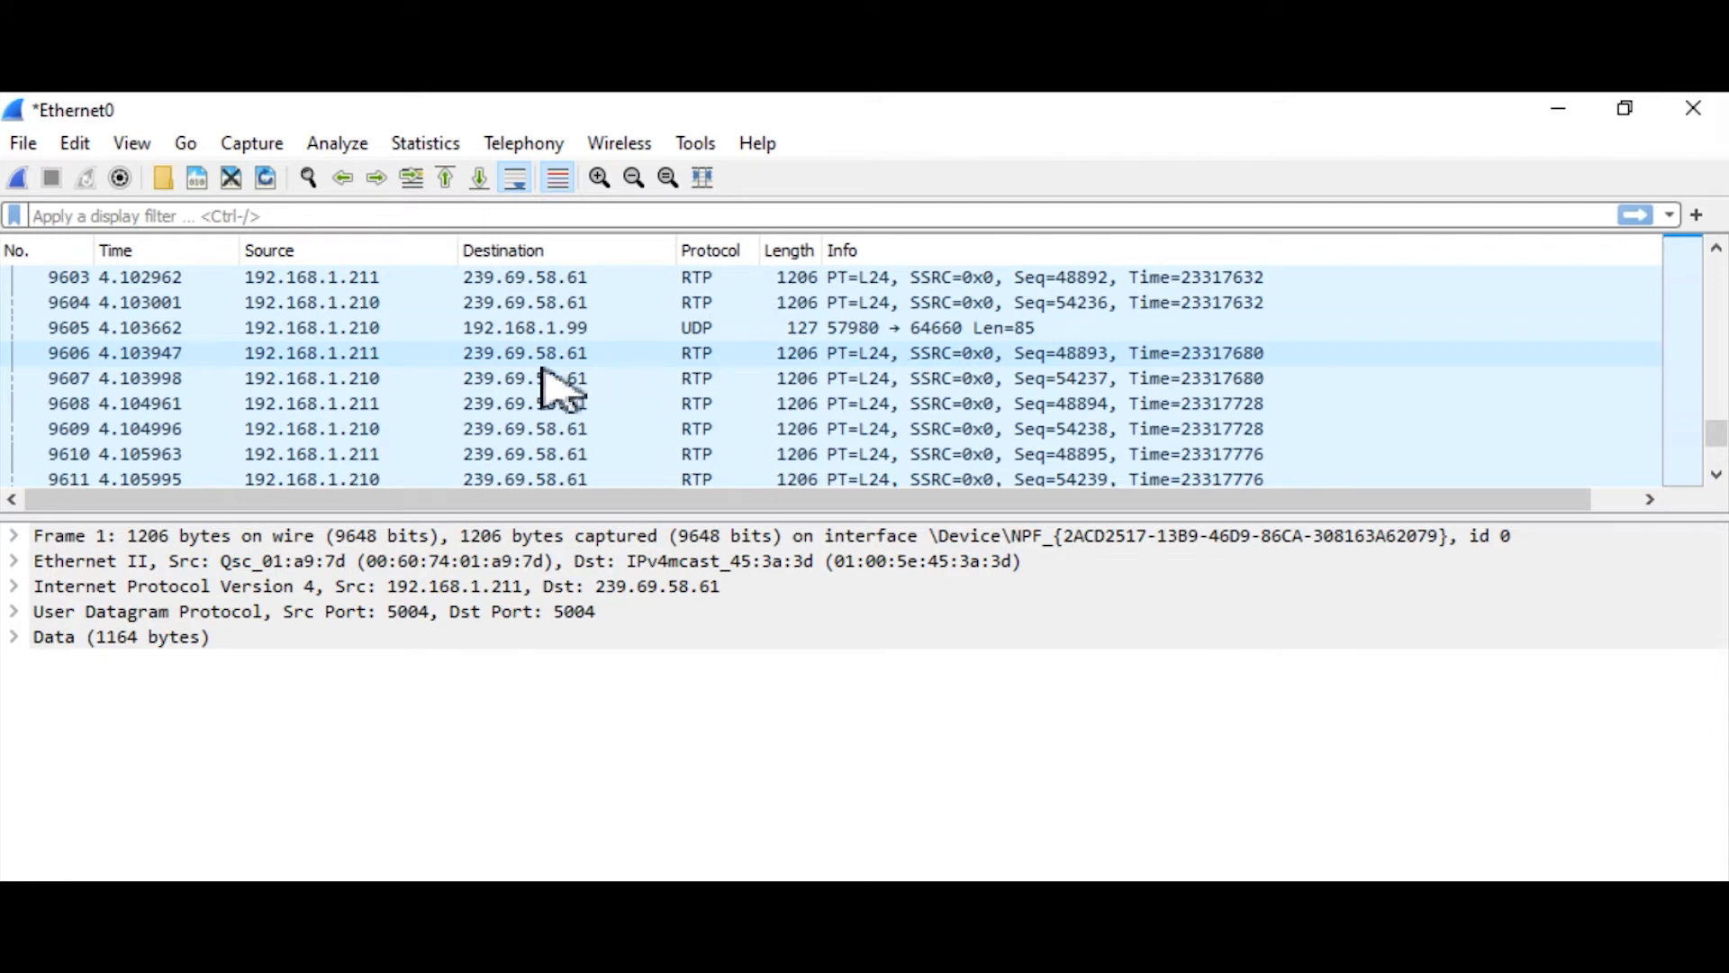
pyautogui.scroll(-5, 301, 430)
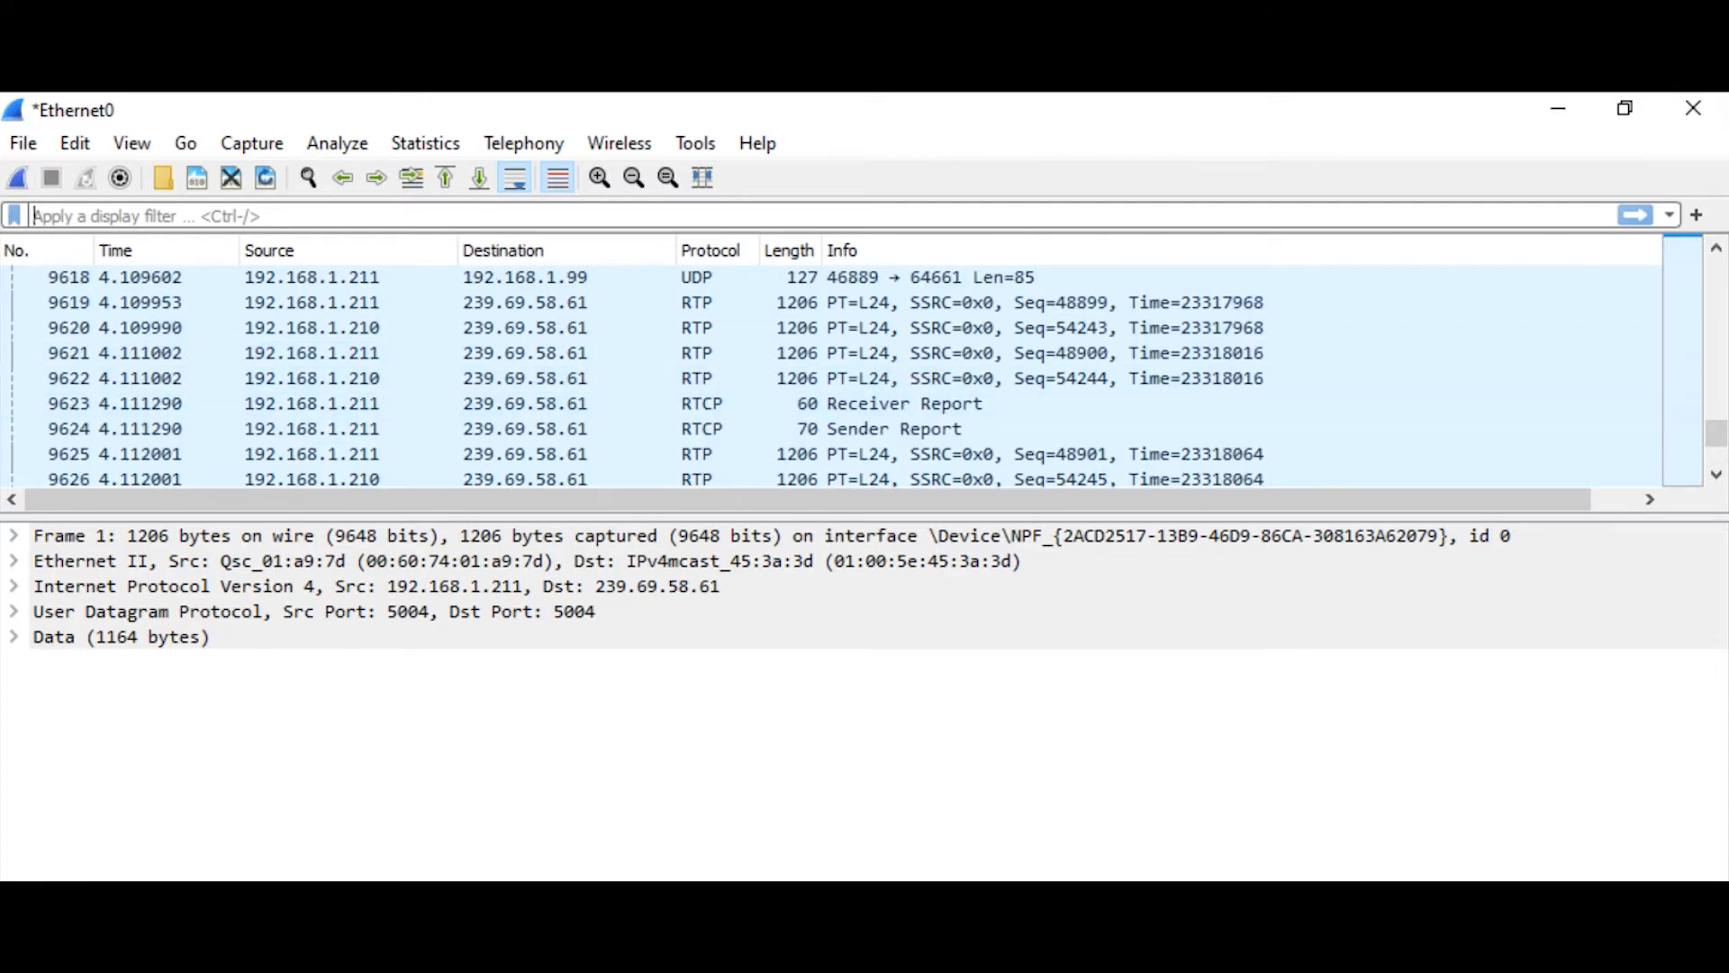
pyautogui.moveTo(1717, 436); pyautogui.dragTo(1691, 466)
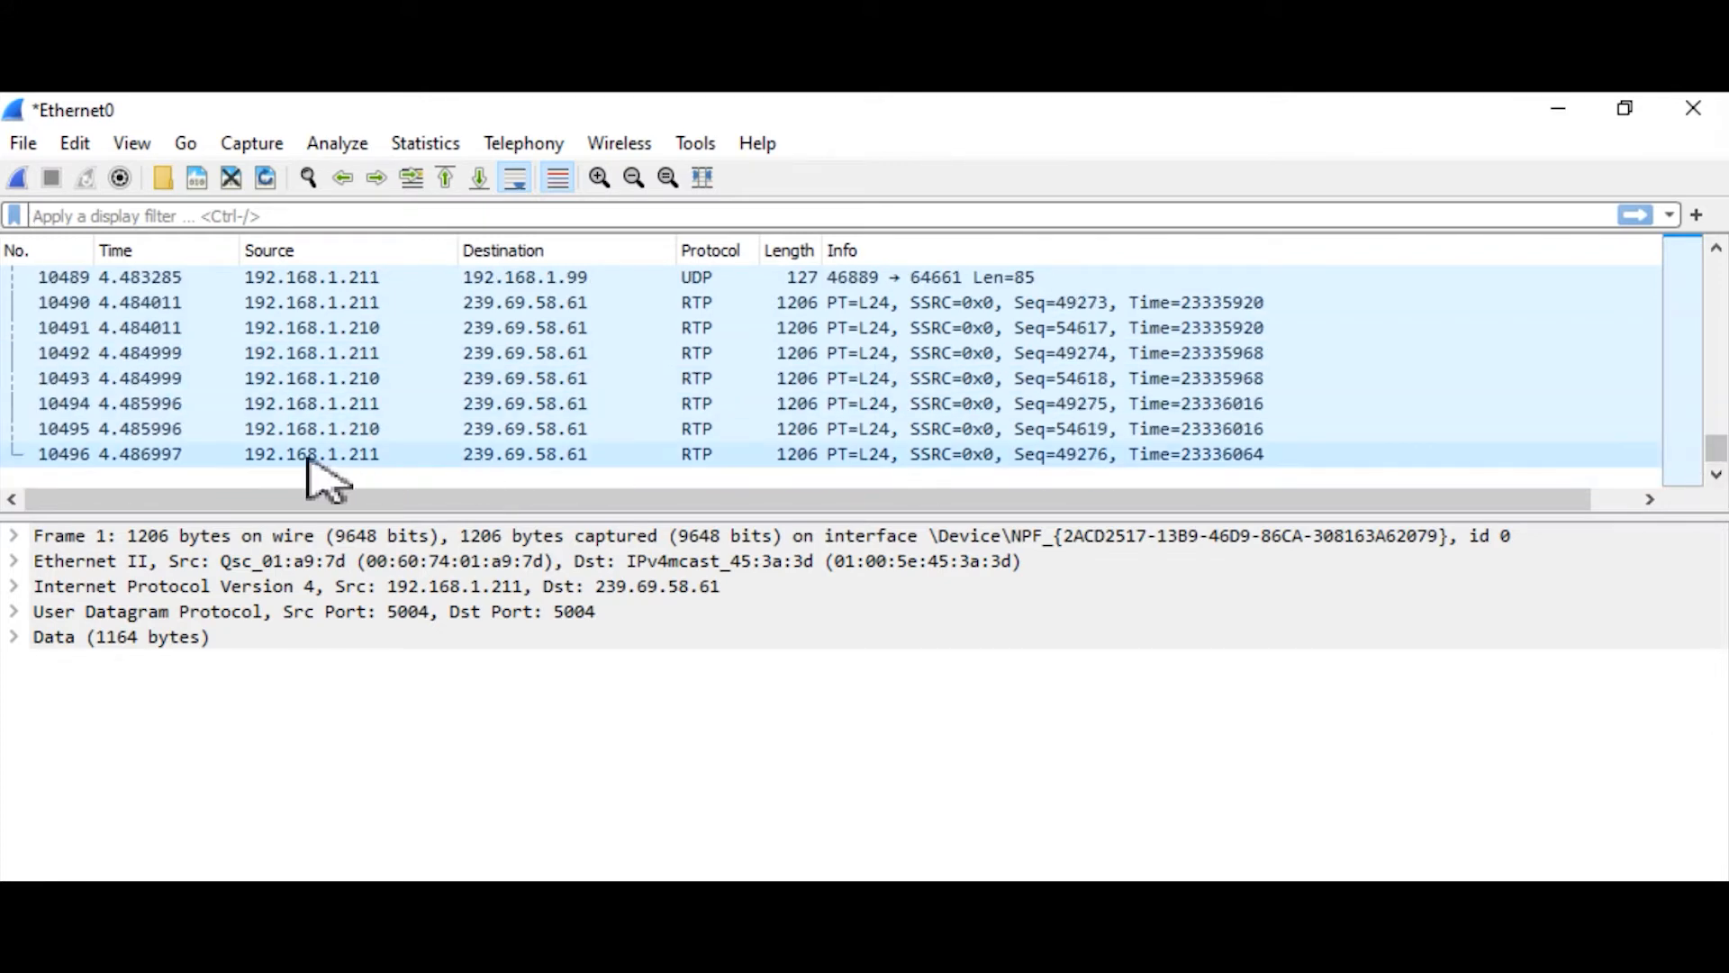
pyautogui.click(193, 456)
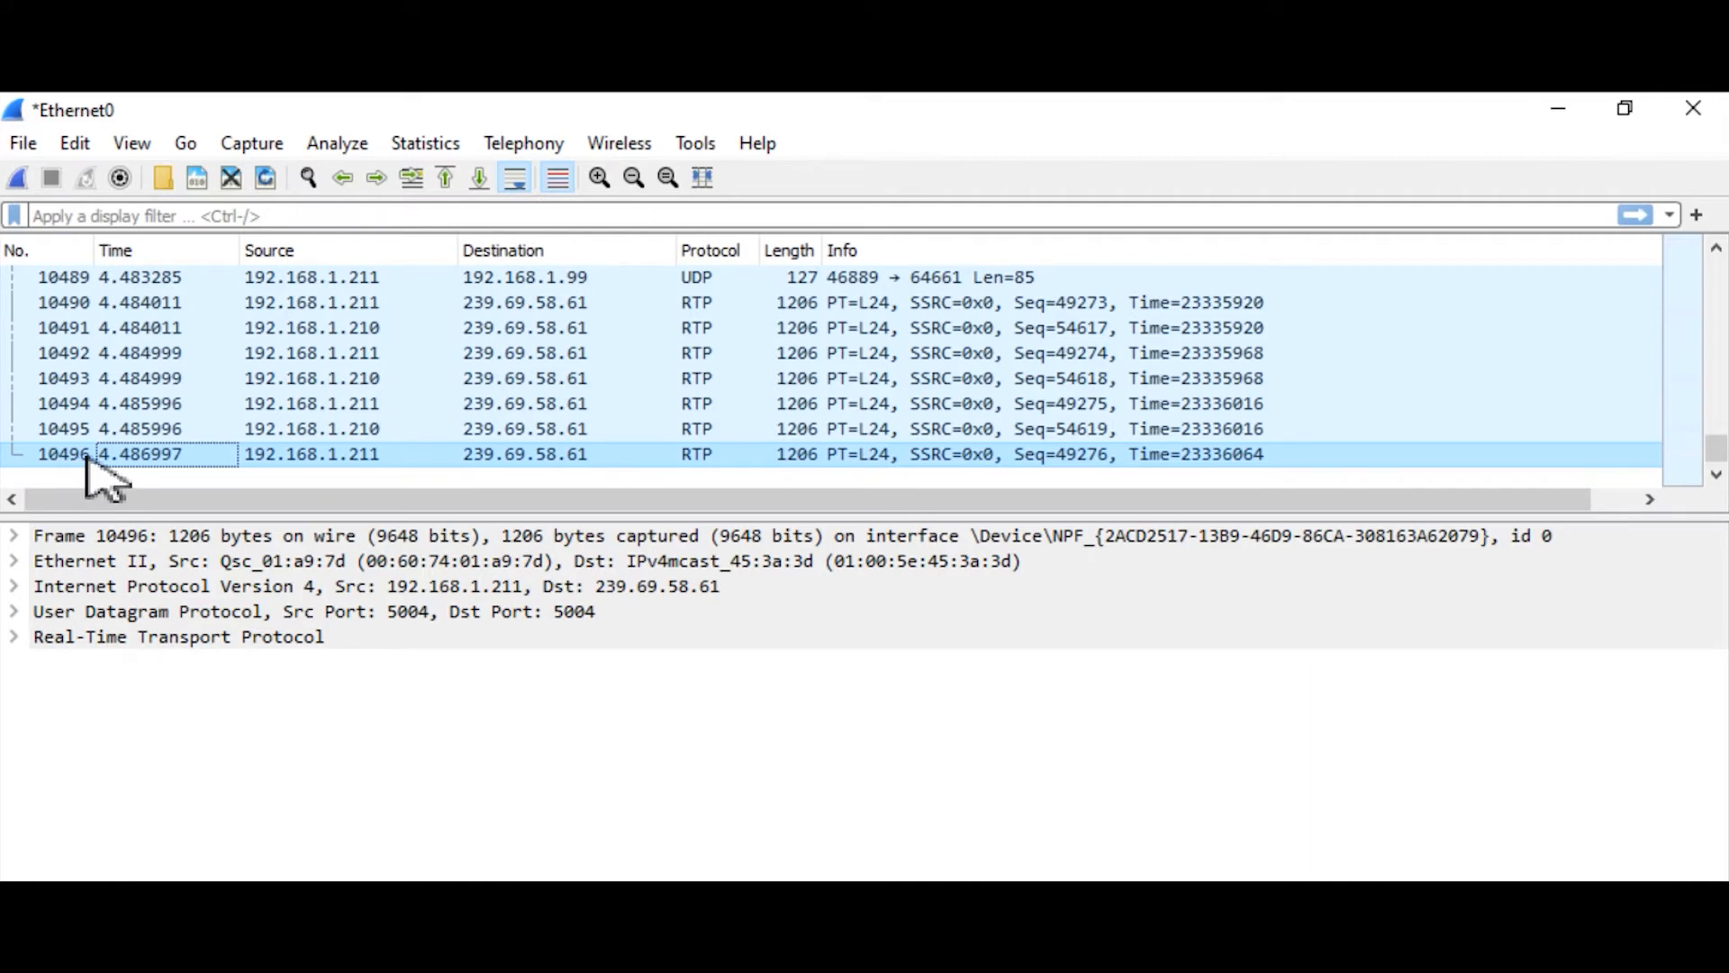
# Examine the sources and multicast destination addresses of the captured RTP packets, working back from the end of the capture.
pyautogui.scroll(4, 801, 410)
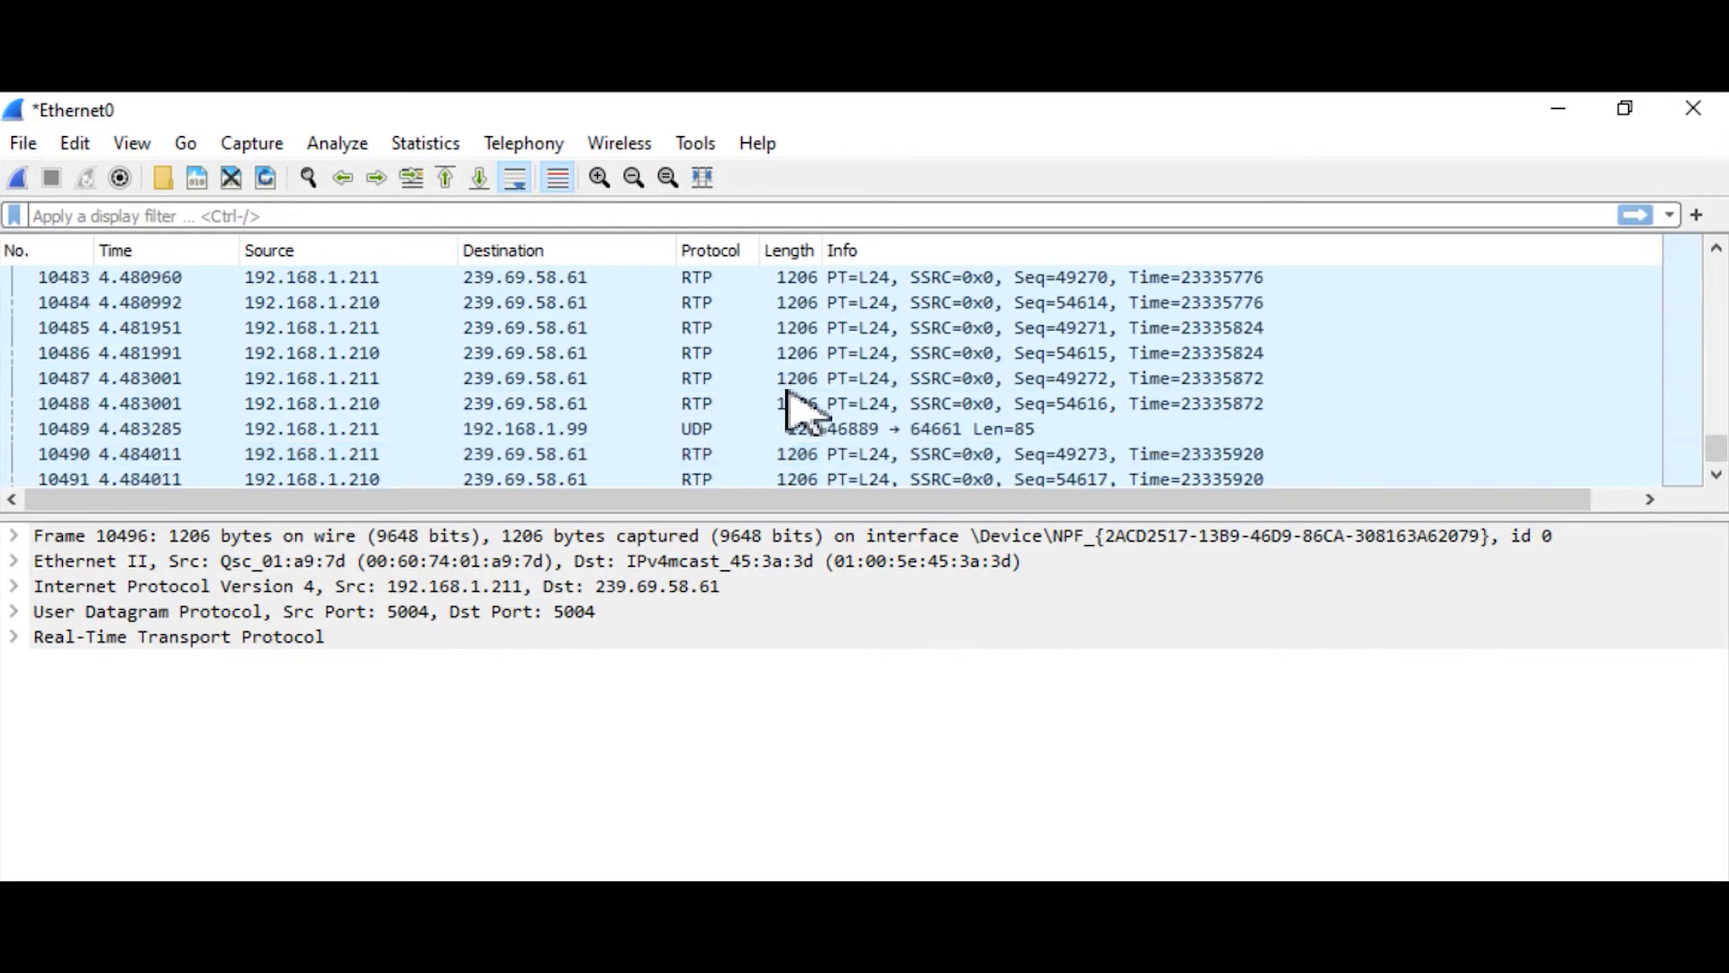
pyautogui.scroll(6, 801, 410)
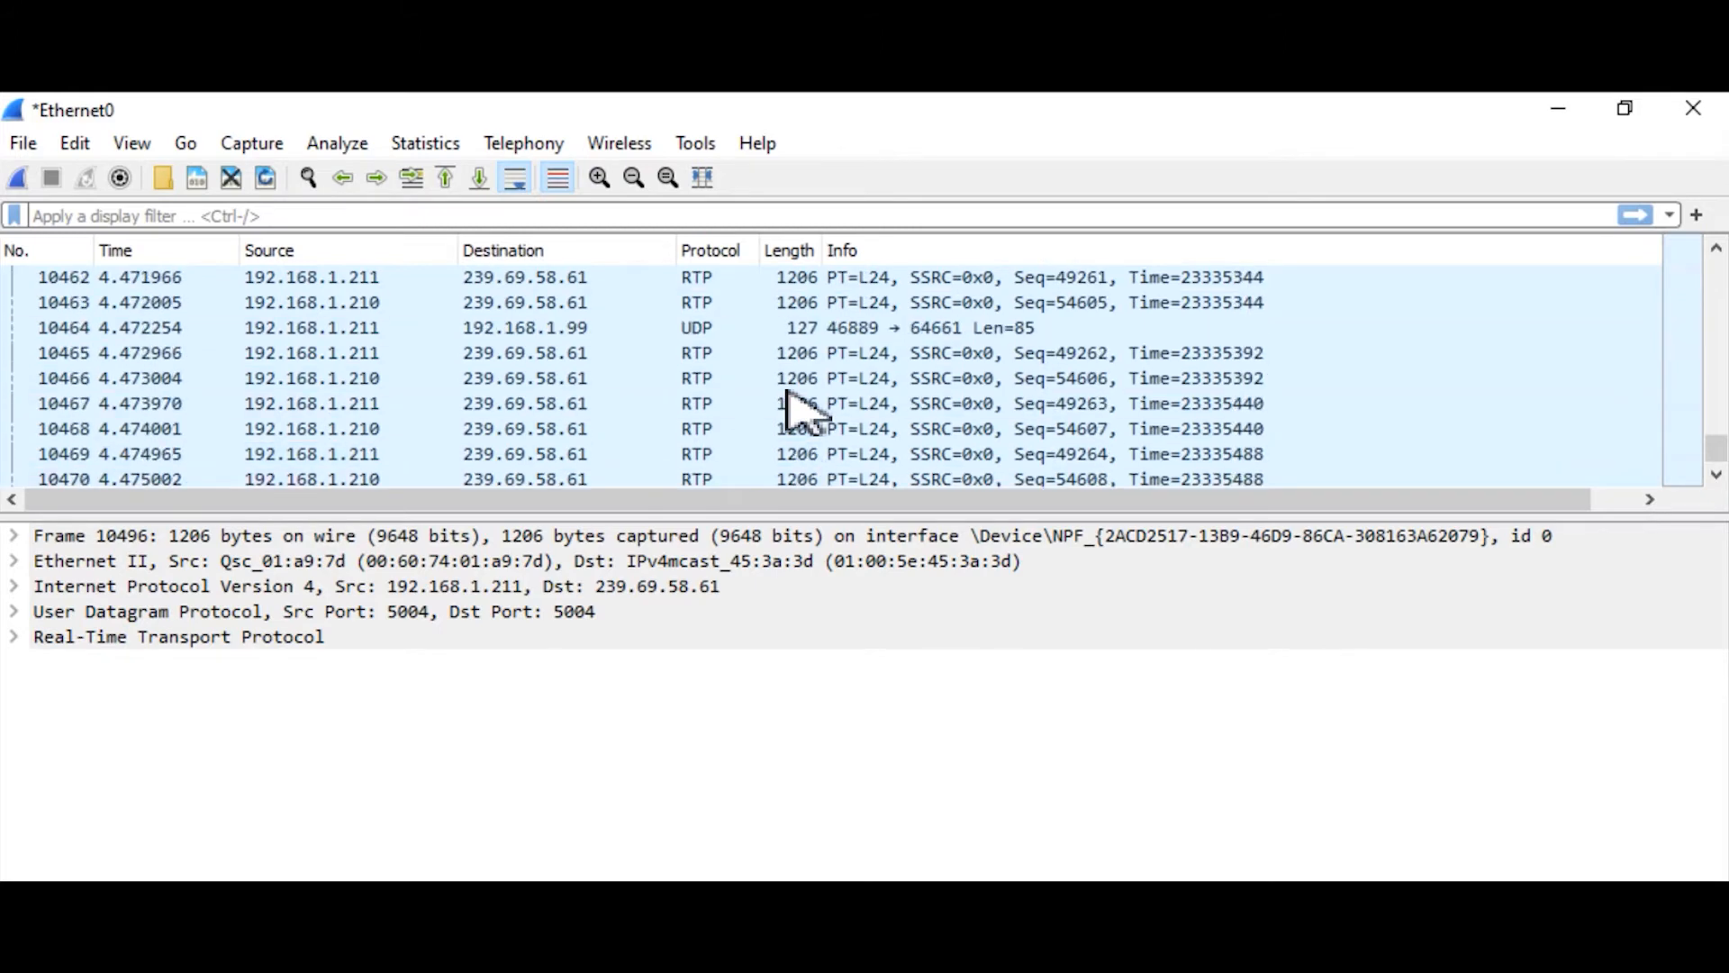
pyautogui.scroll(3, 801, 410)
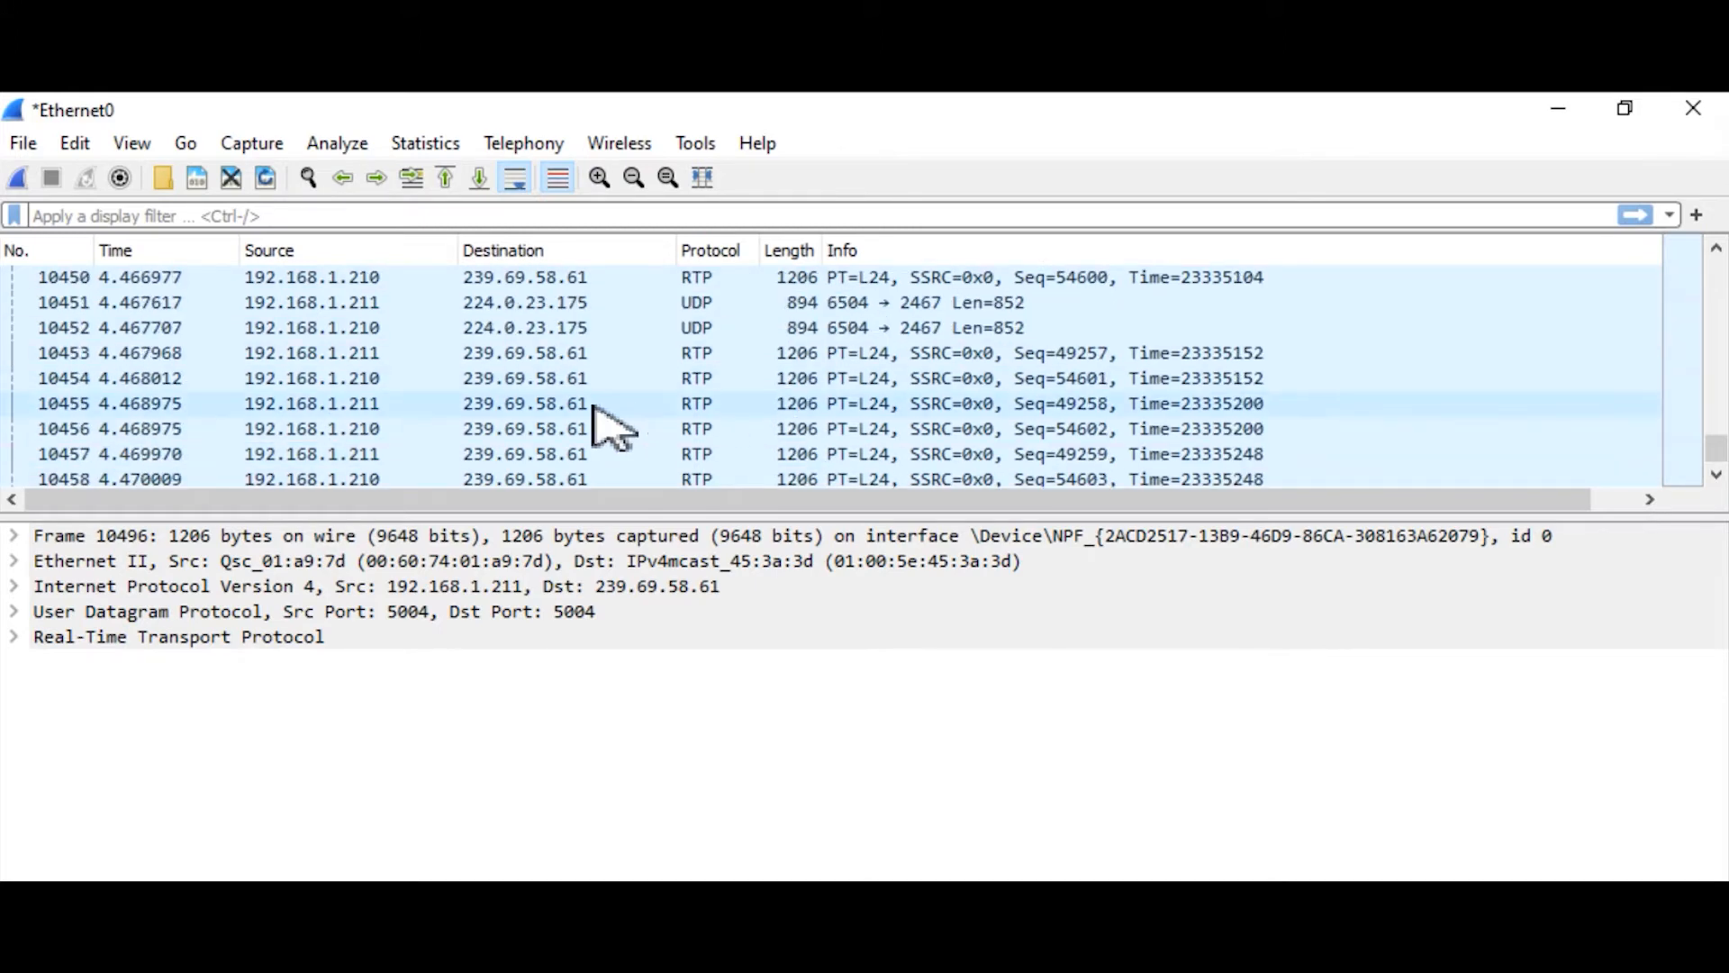
pyautogui.click(563, 403)
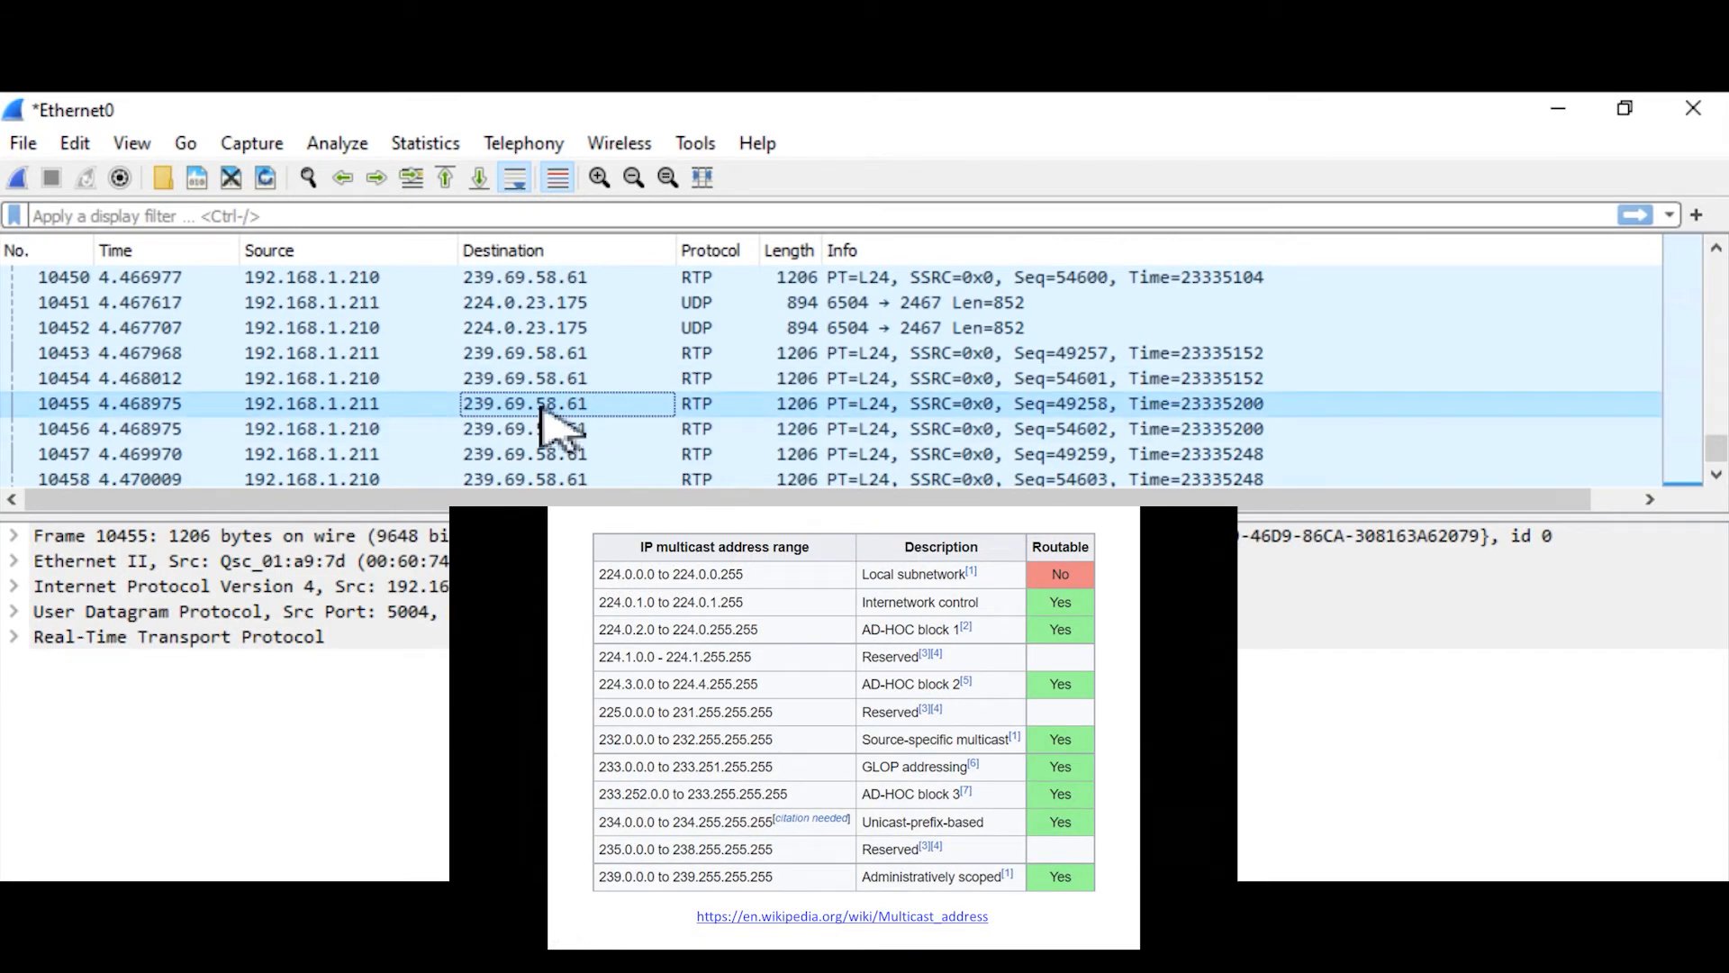
pyautogui.scroll(10, 509, 352)
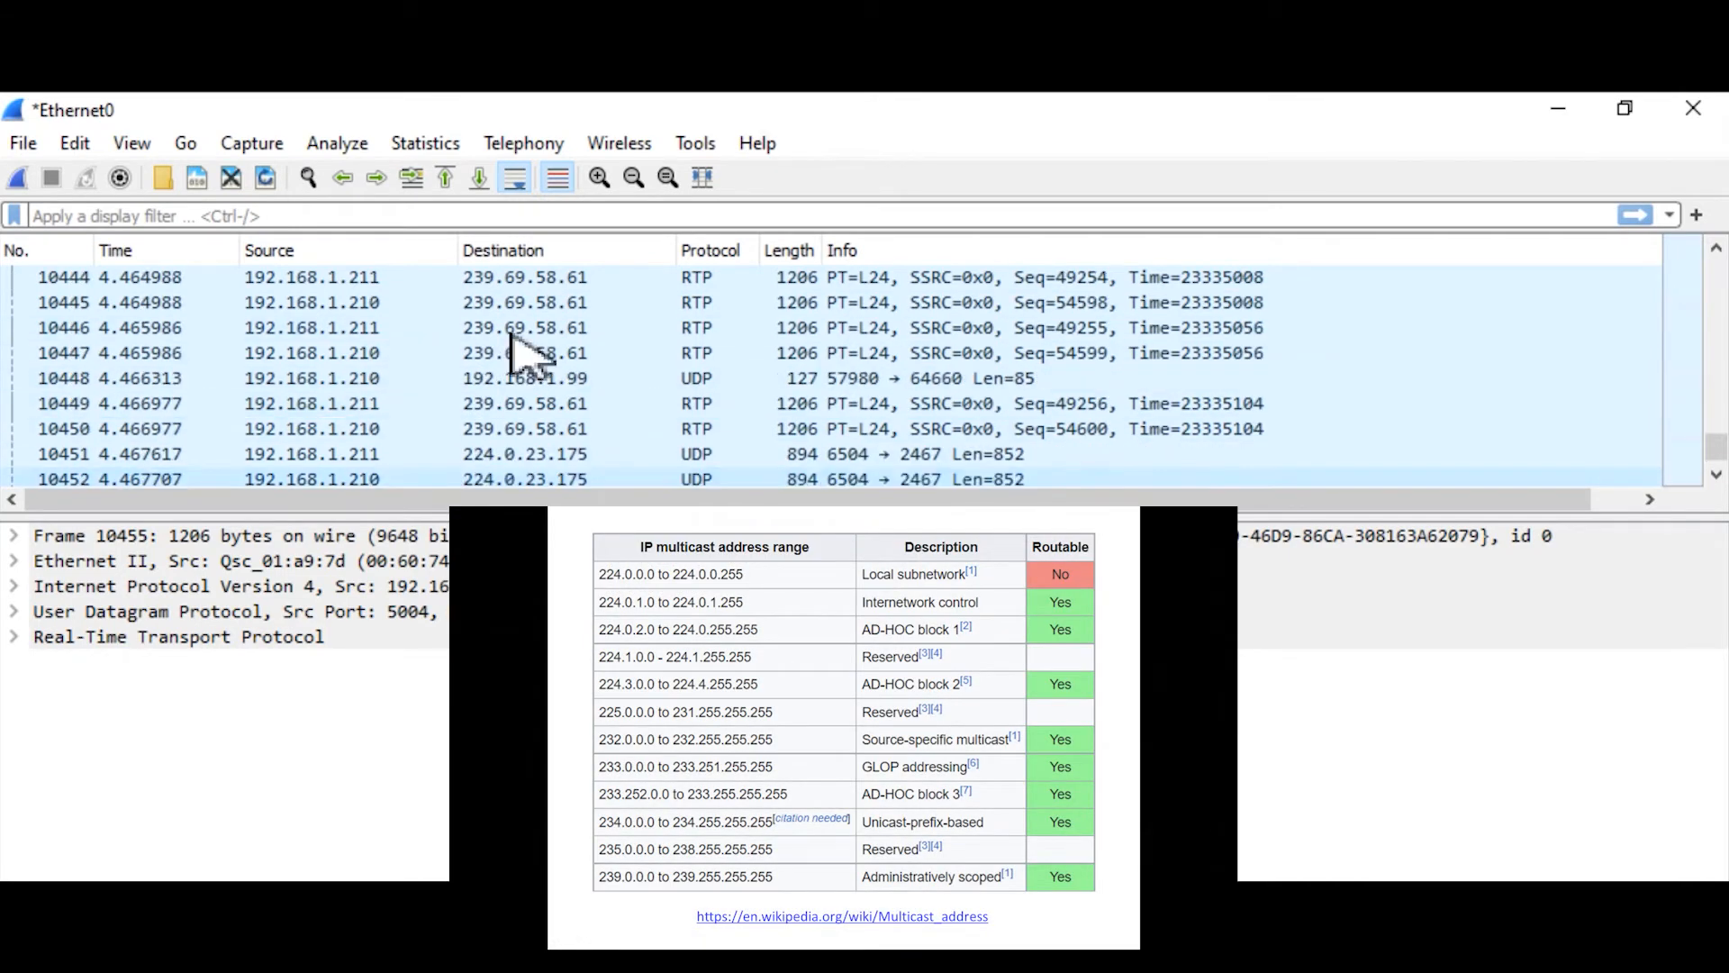
pyautogui.scroll(20, 513, 352)
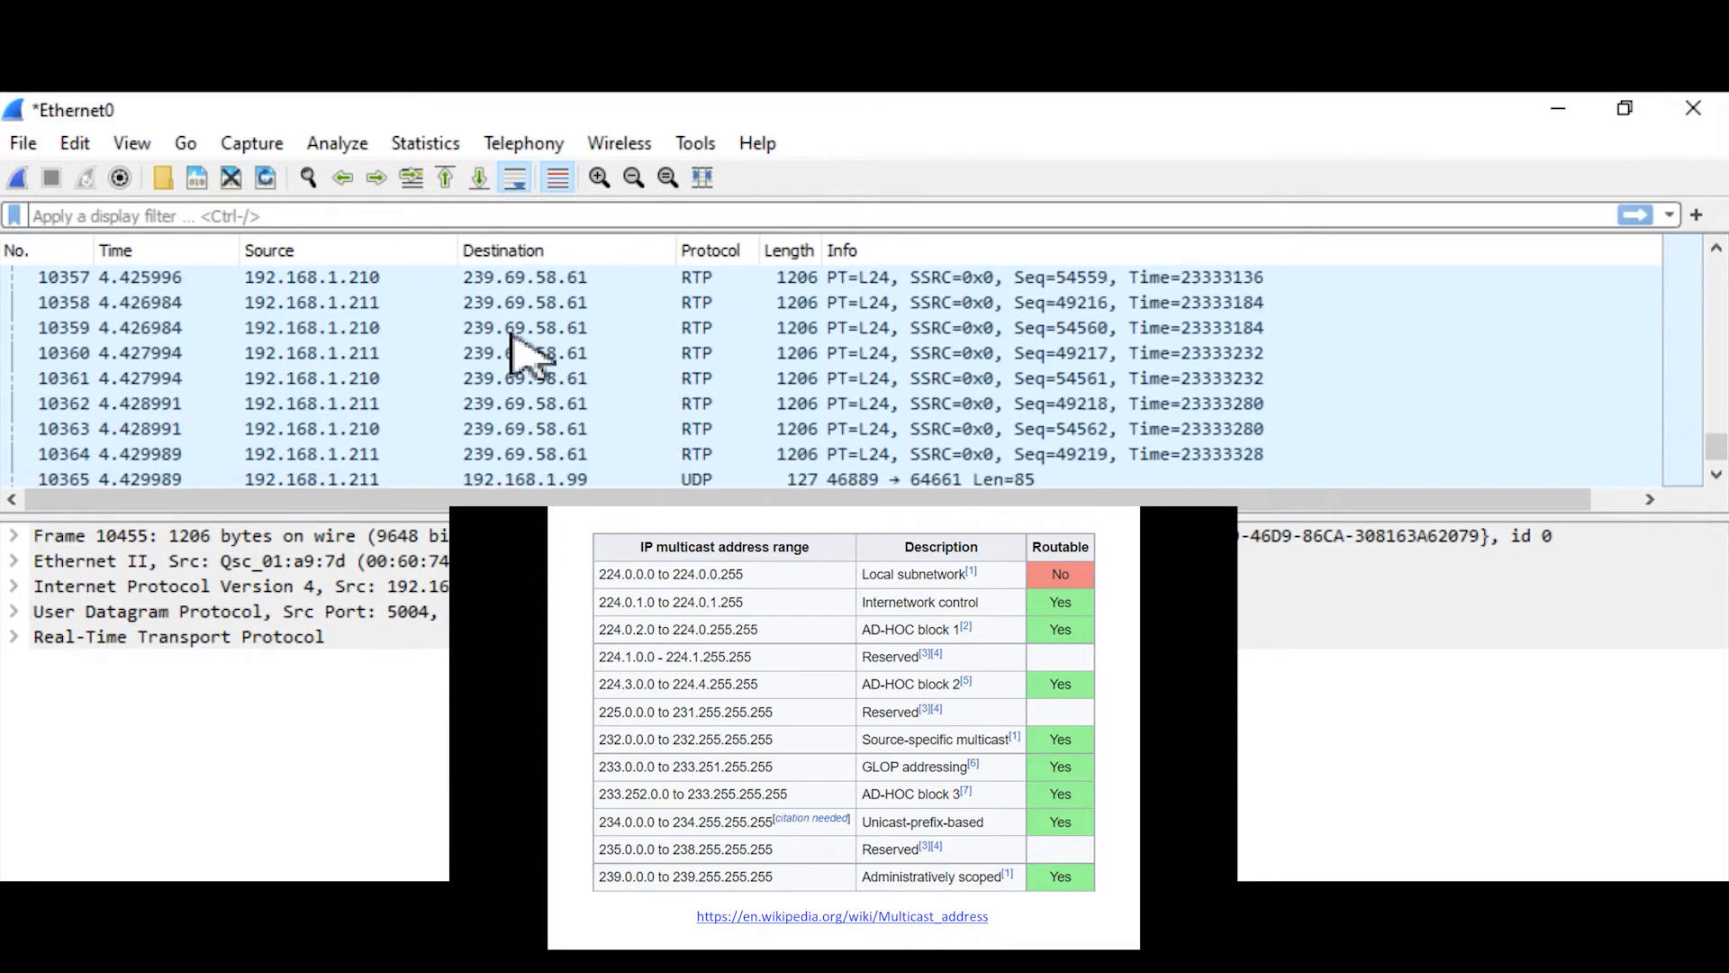
pyautogui.scroll(6, 526, 353)
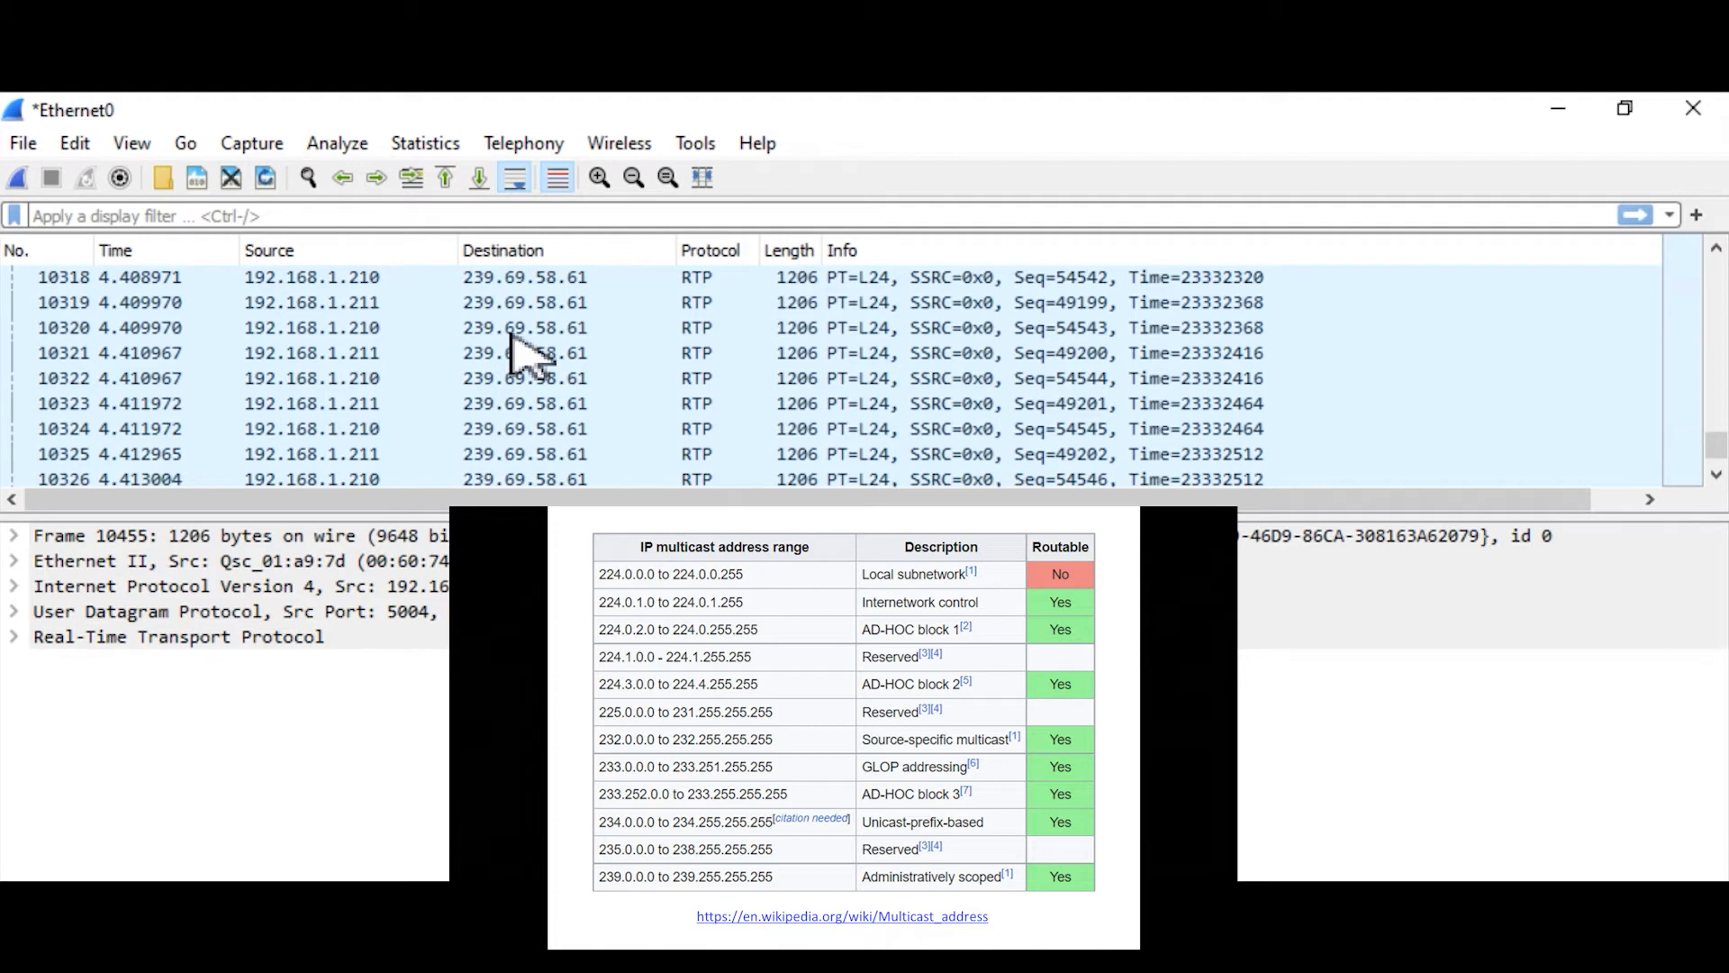
pyautogui.scroll(2, 527, 353)
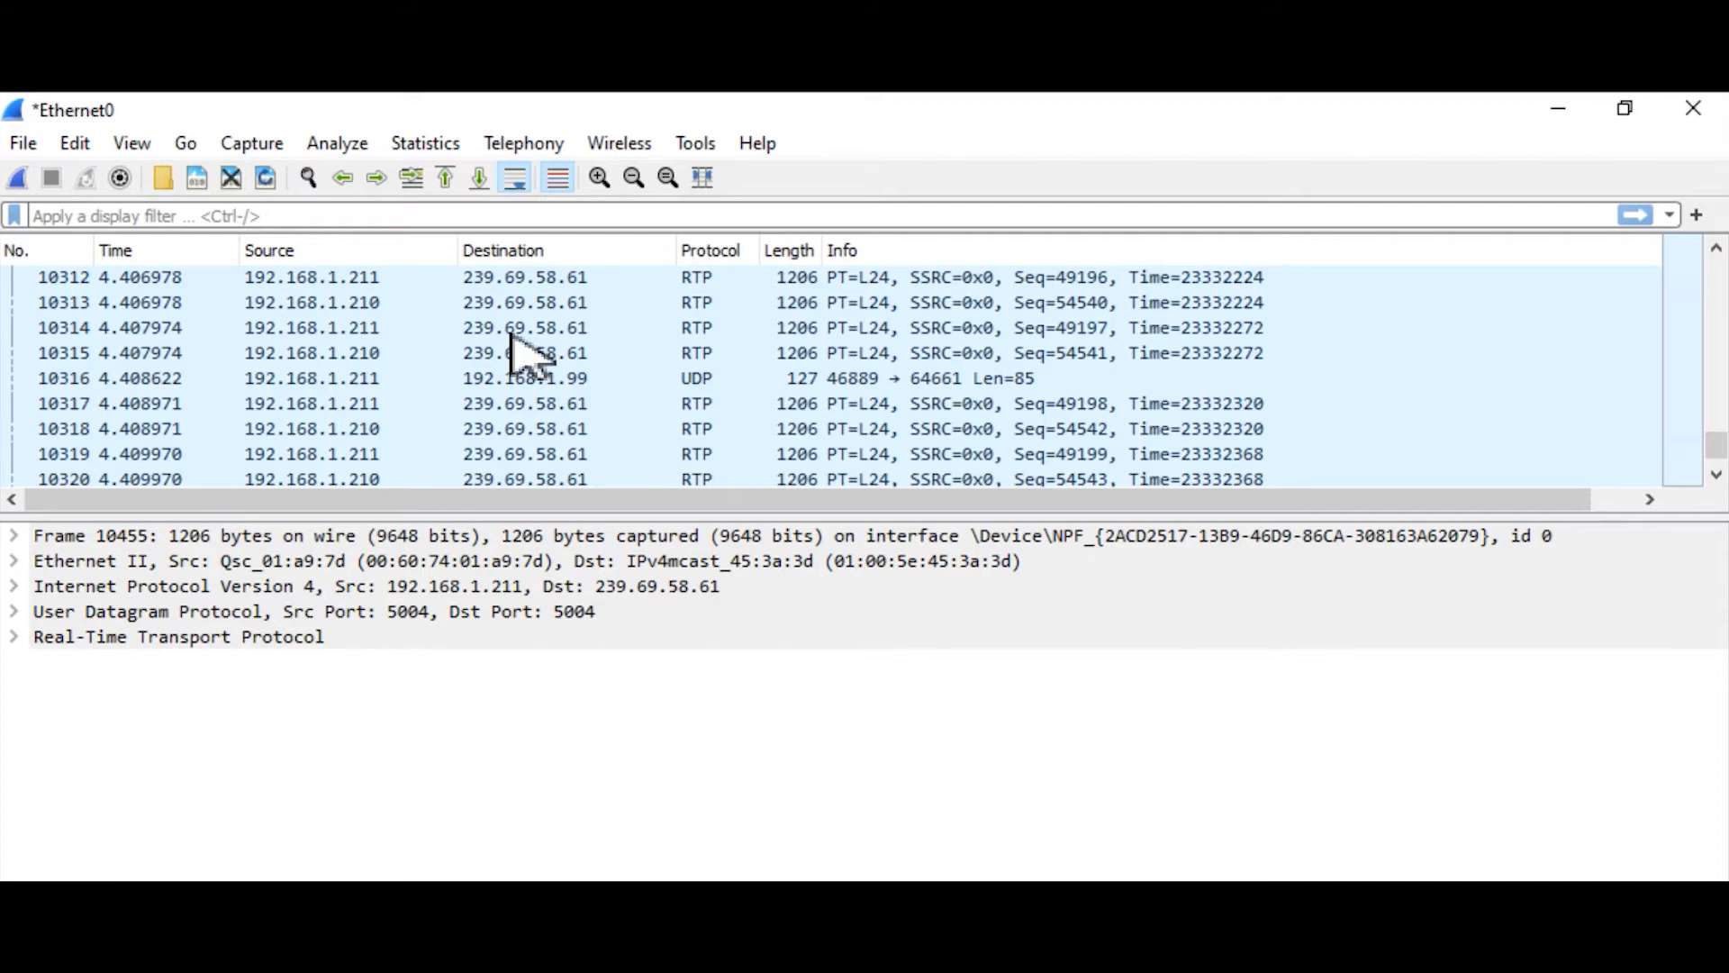
# Switch to the CBS350 switch's web interface and enable and apply Bridge Multicast Filtering in the multicast properties.
pyautogui.click(1563, 117)
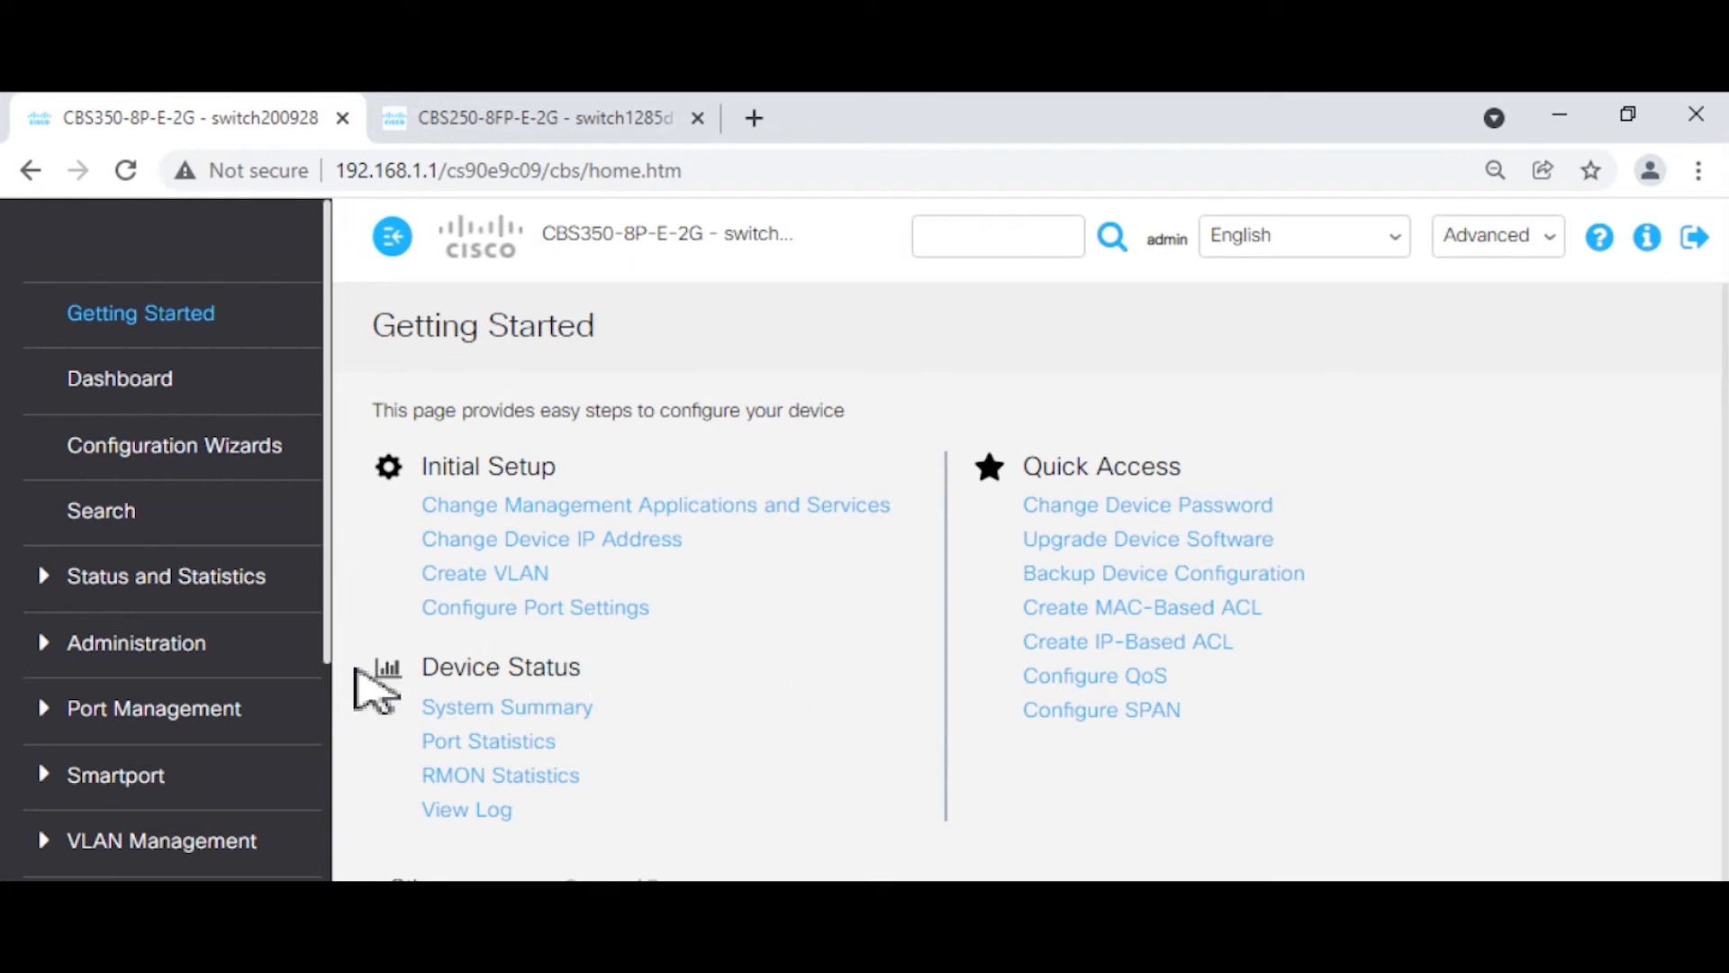
pyautogui.click(323, 644)
pyautogui.moveTo(322, 643); pyautogui.dragTo(355, 841)
pyautogui.click(118, 731)
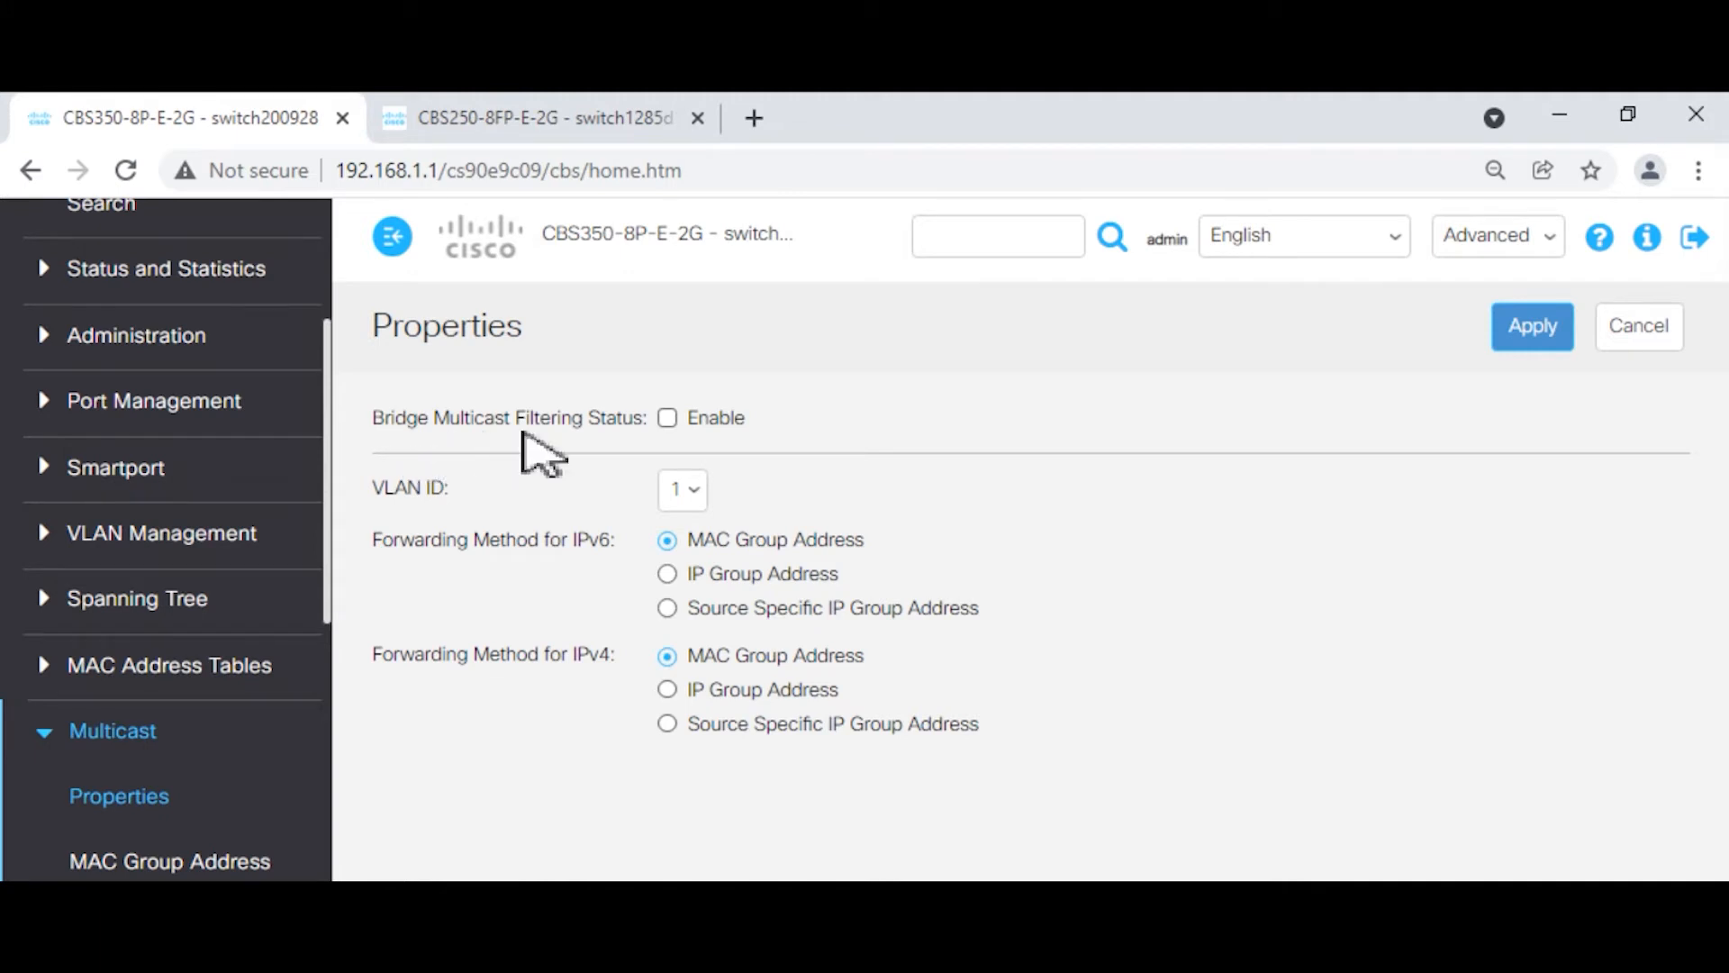
pyautogui.click(670, 420)
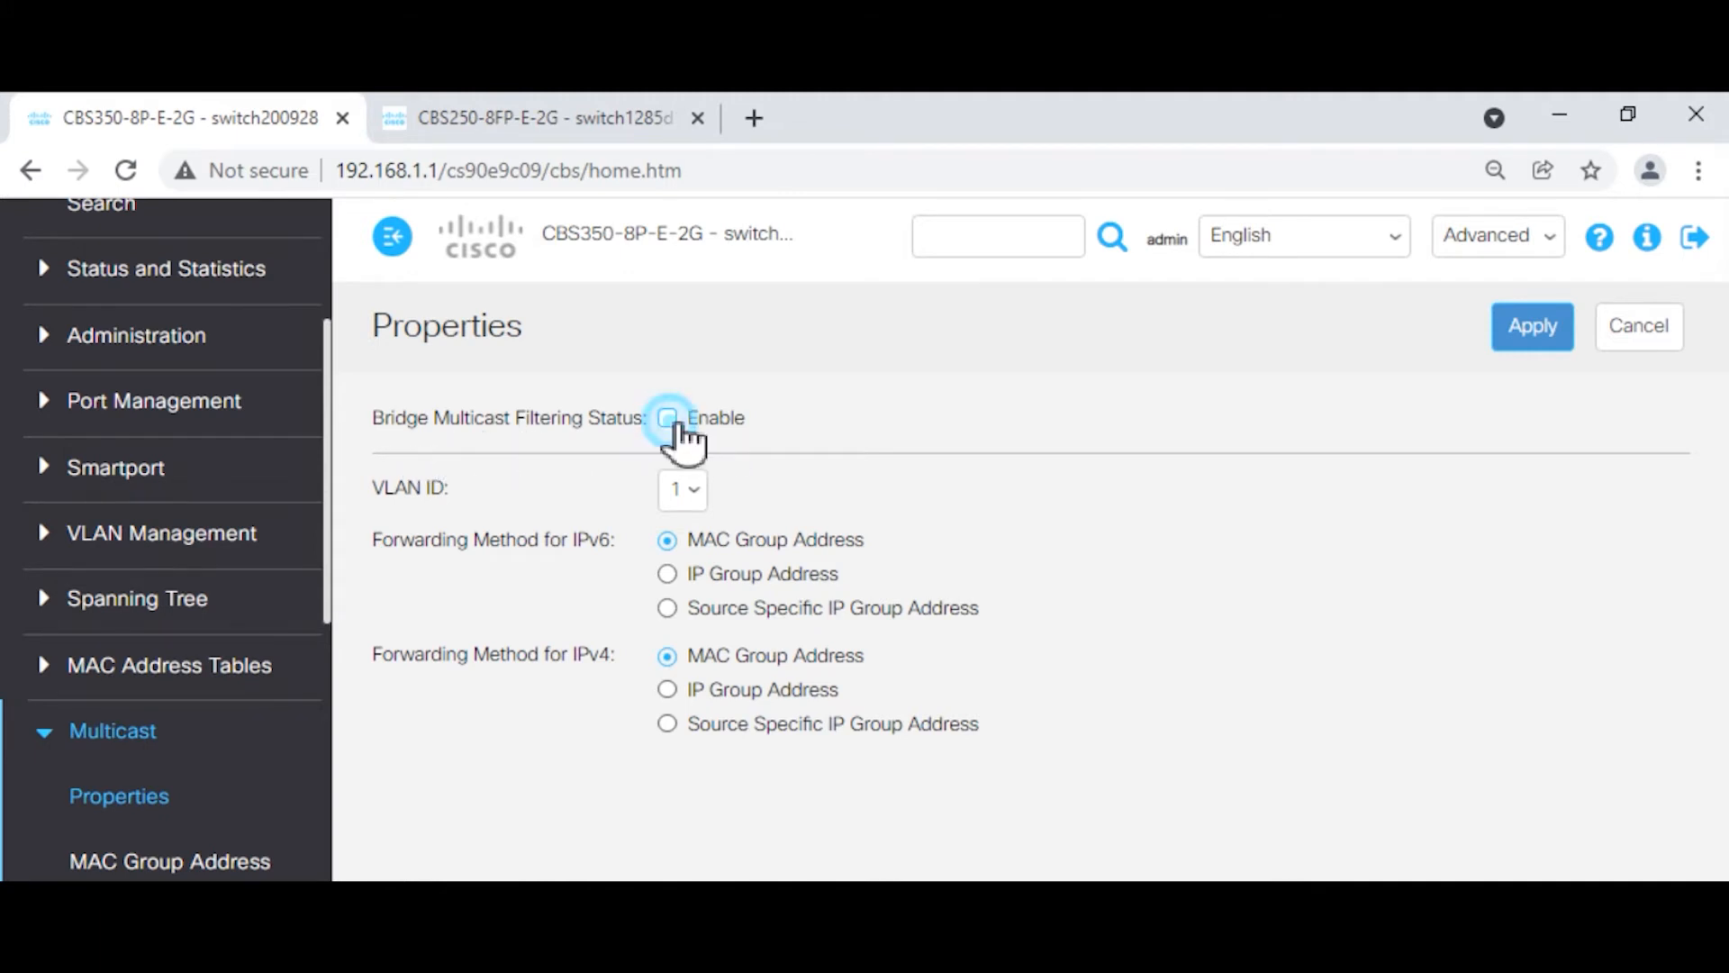
pyautogui.click(1538, 335)
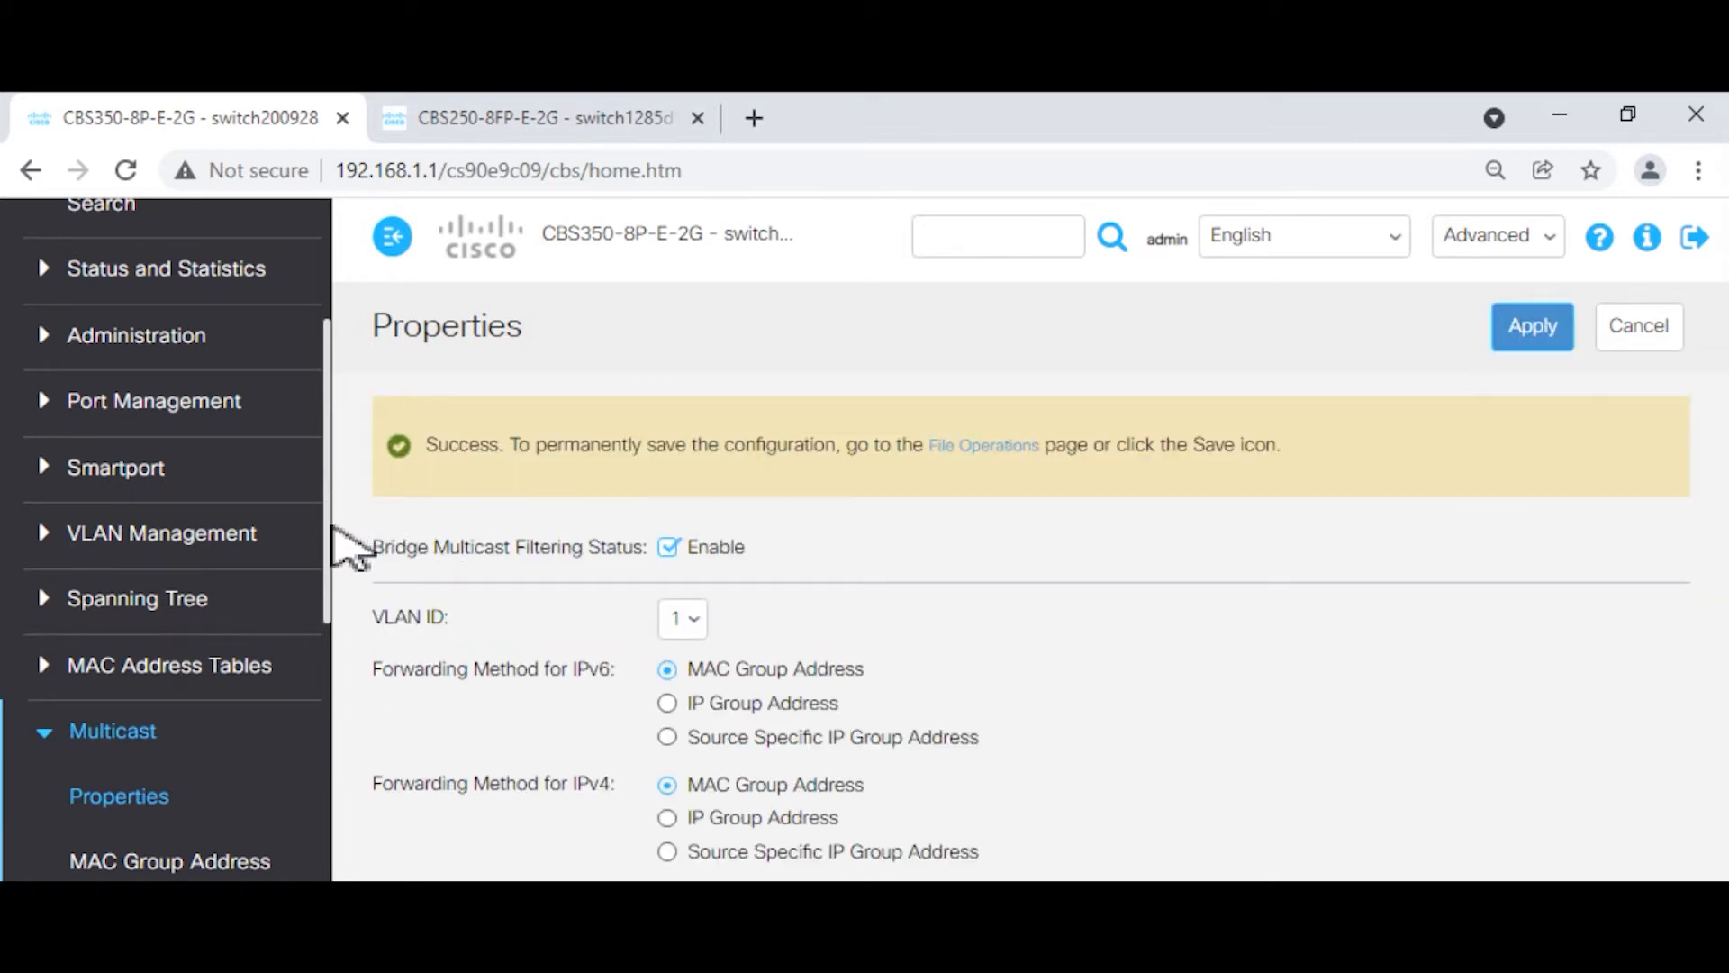
# Enable IGMP Snooping Status globally in the IPv4 multicast configuration and apply the change.
pyautogui.moveTo(328, 540); pyautogui.dragTo(348, 706)
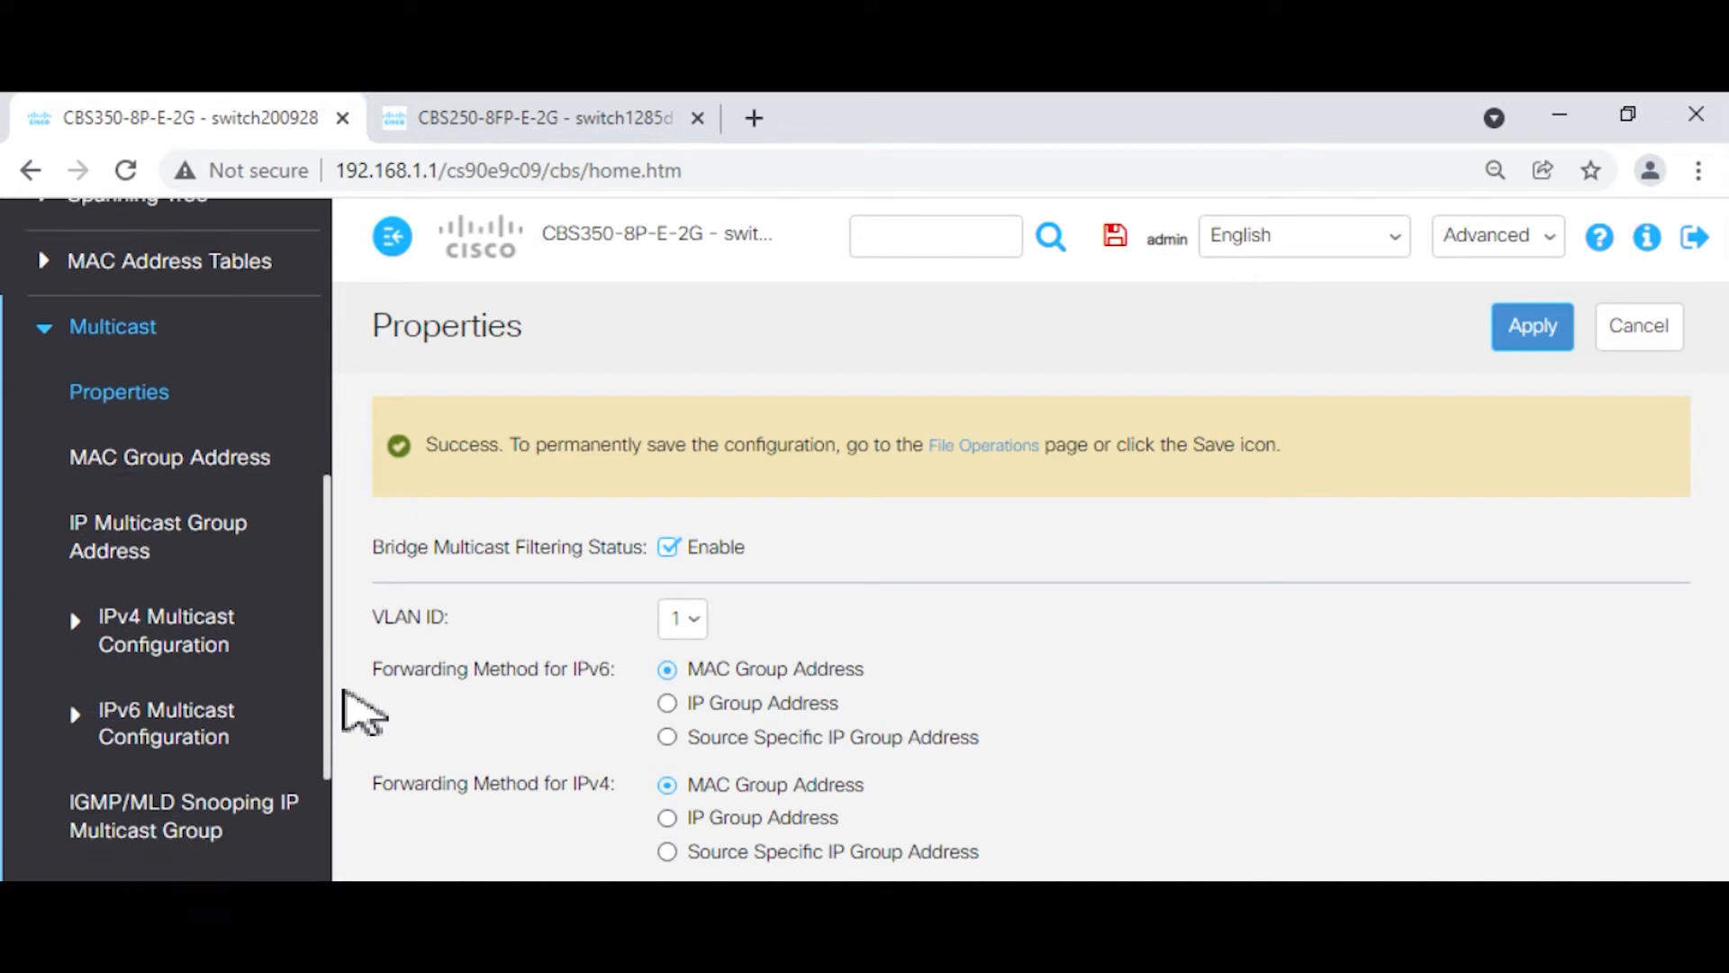
pyautogui.click(199, 649)
pyautogui.click(209, 693)
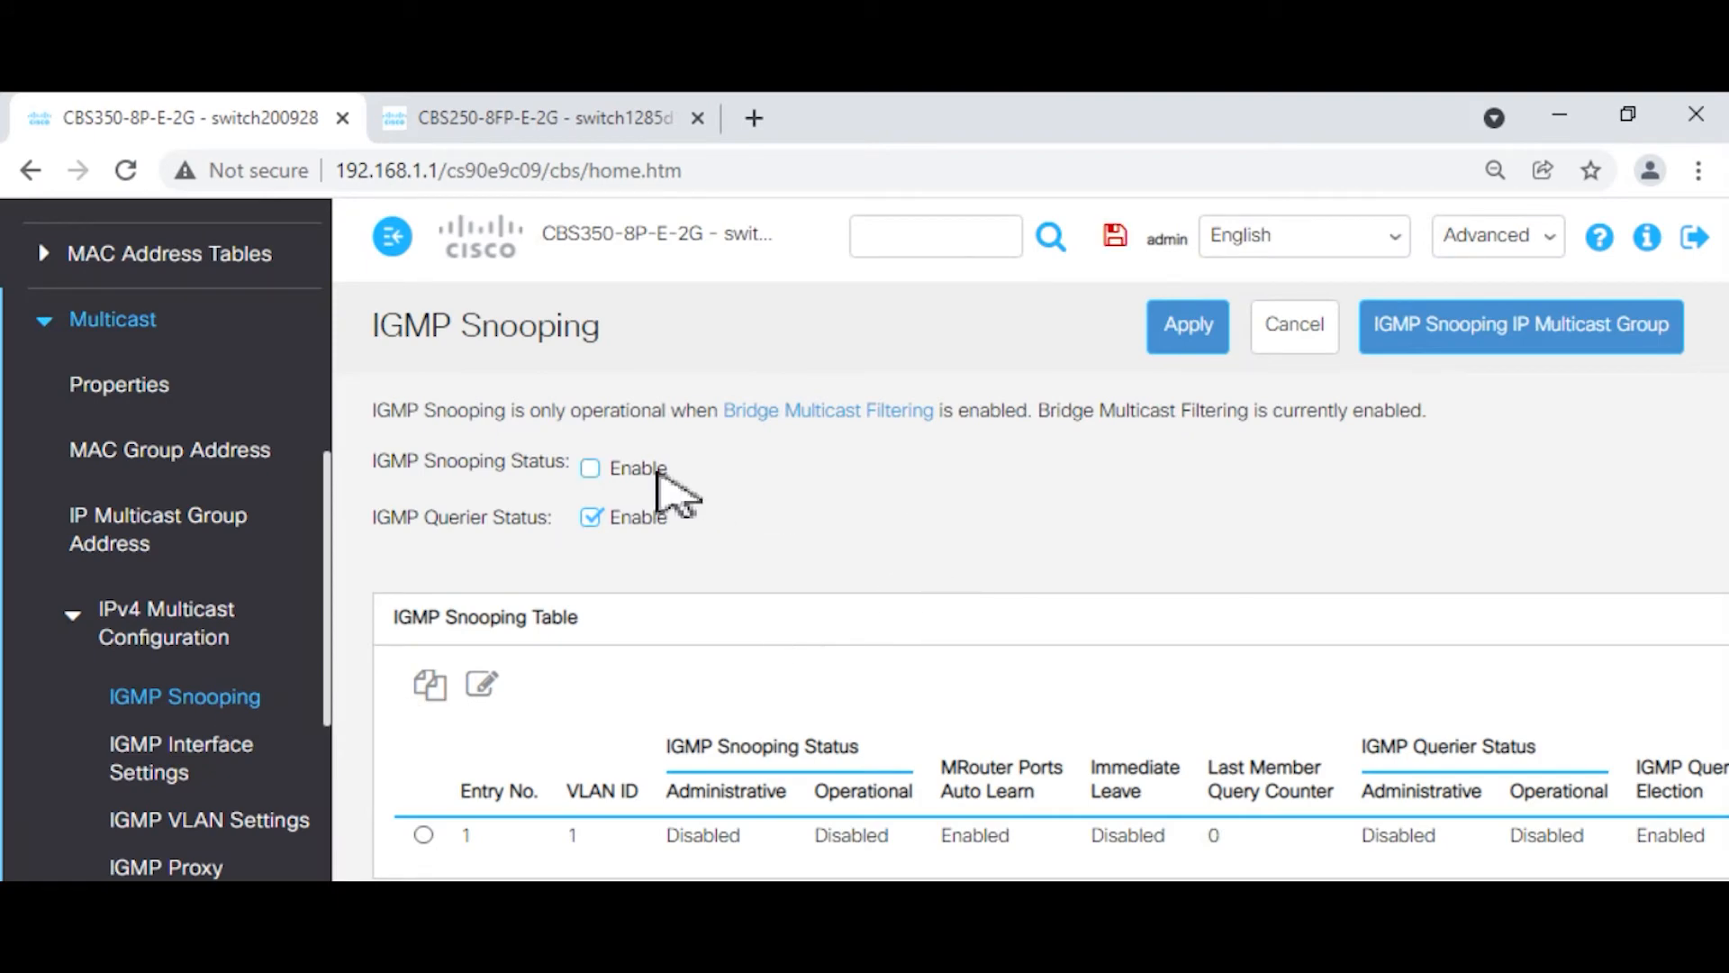
pyautogui.click(591, 468)
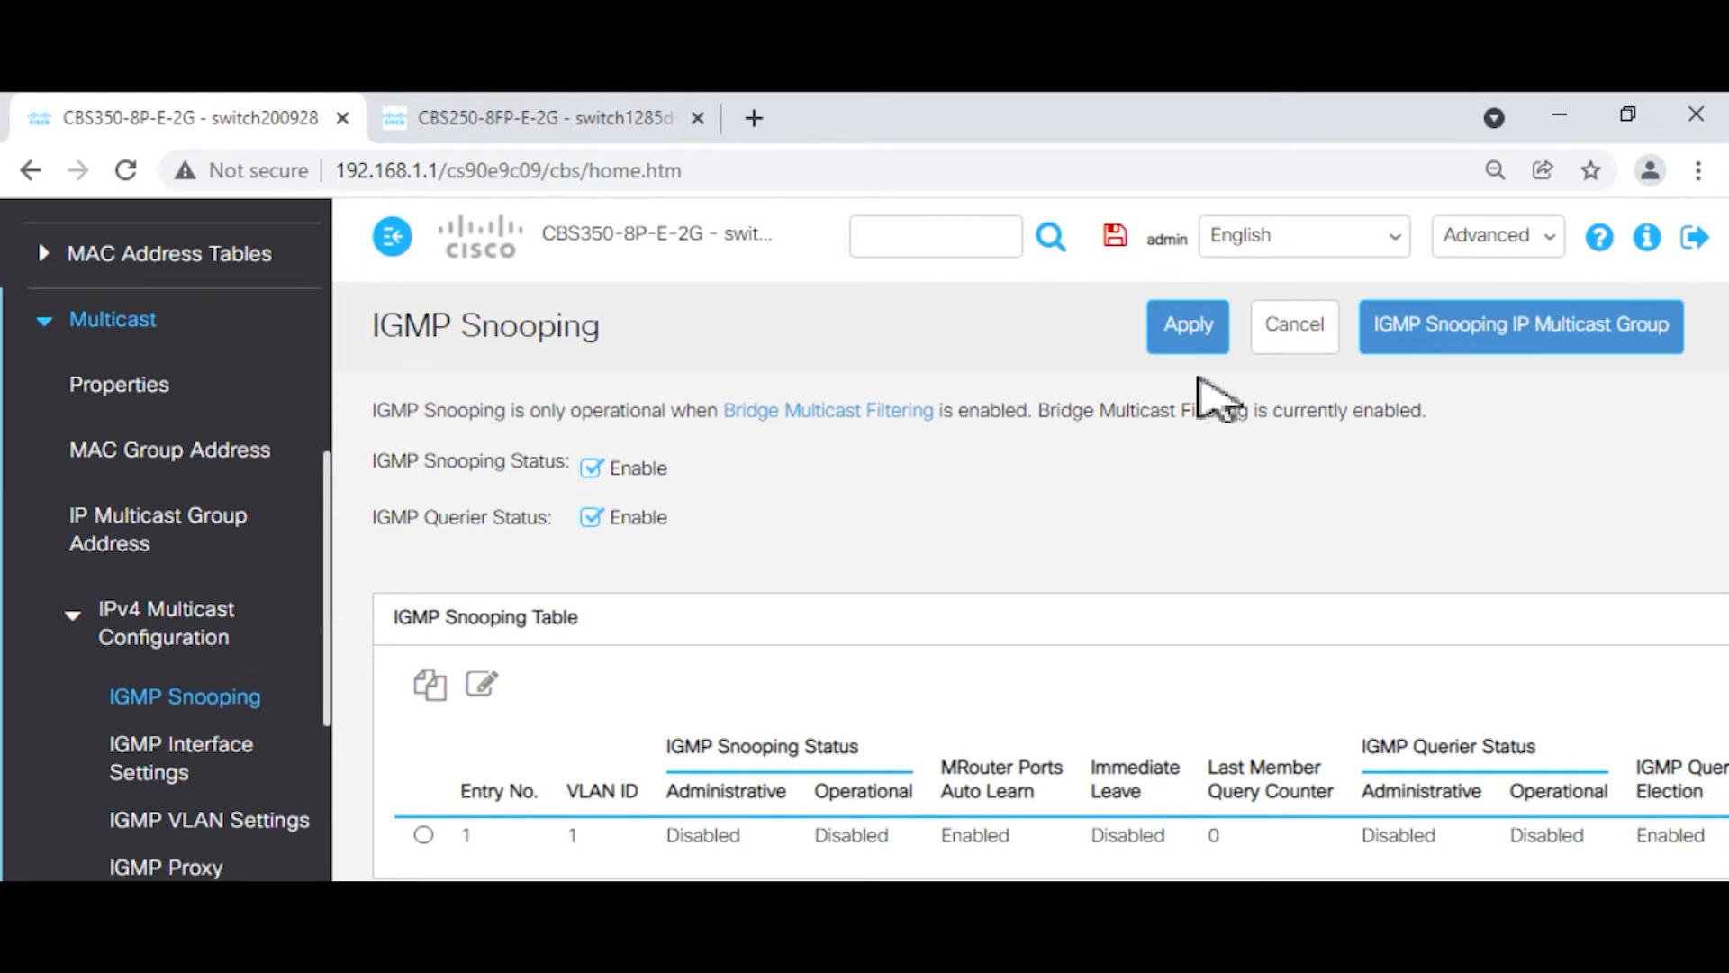
pyautogui.click(1201, 339)
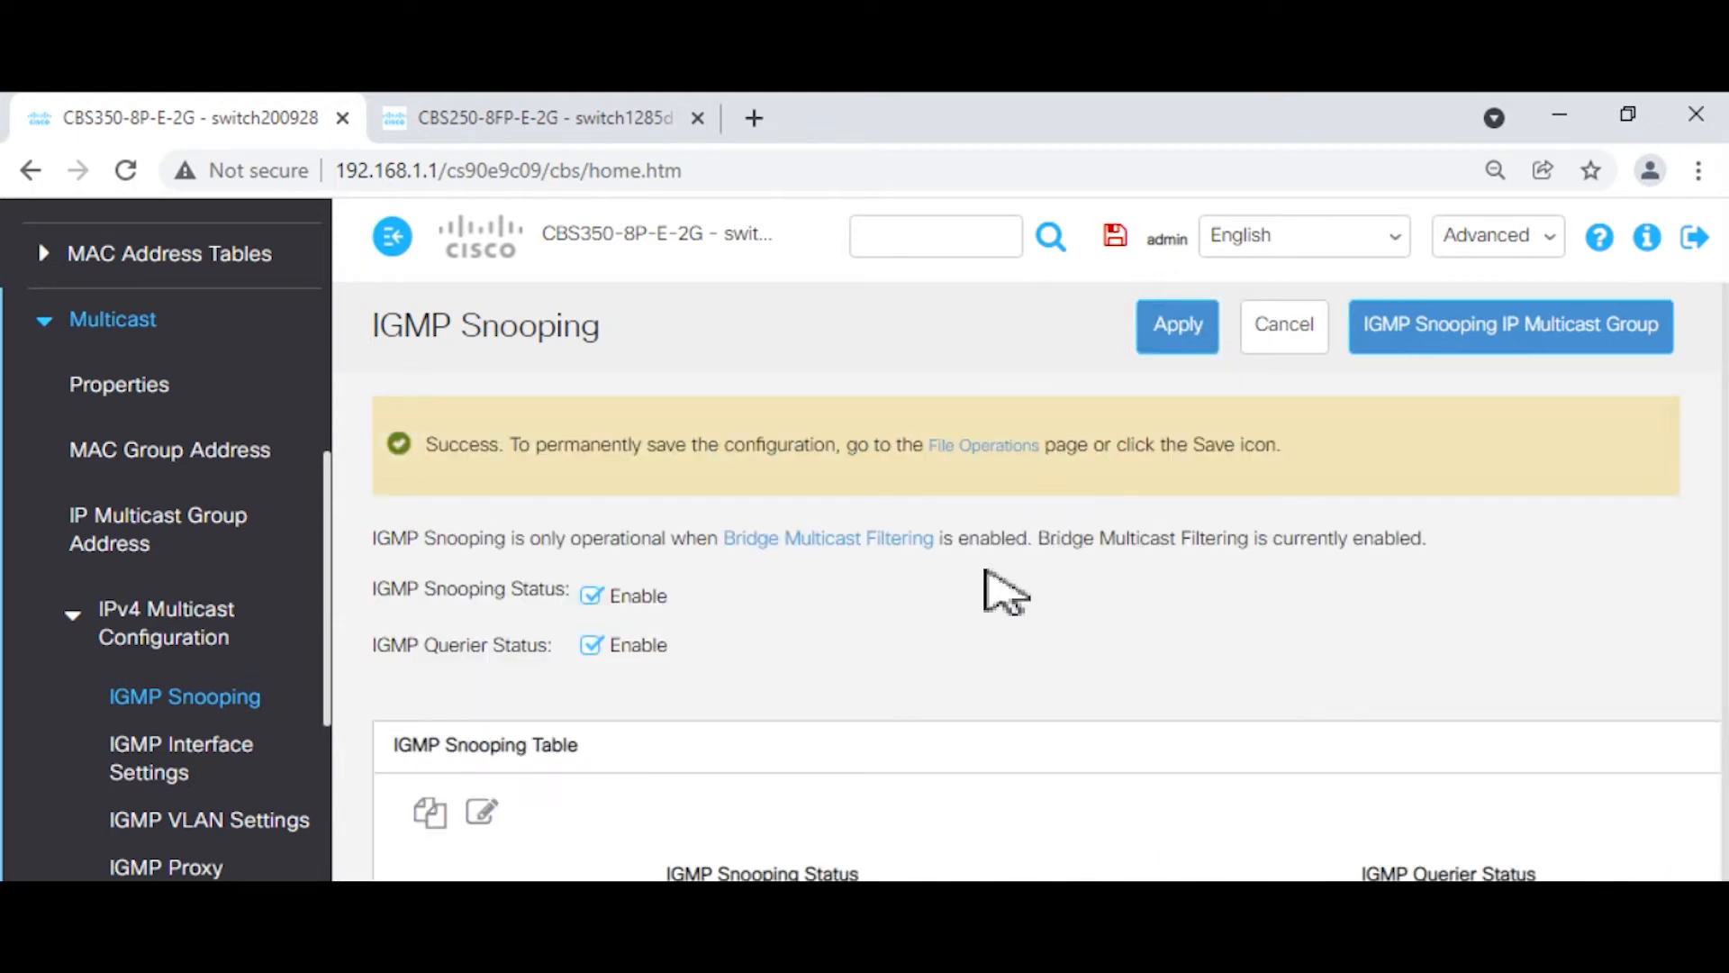
# For VLAN 1, enable IGMP snooping, Immediate Leave and IGMP Querier Status, disable IGMP Querier Election, and apply the settings.
pyautogui.scroll(-1, 996, 586)
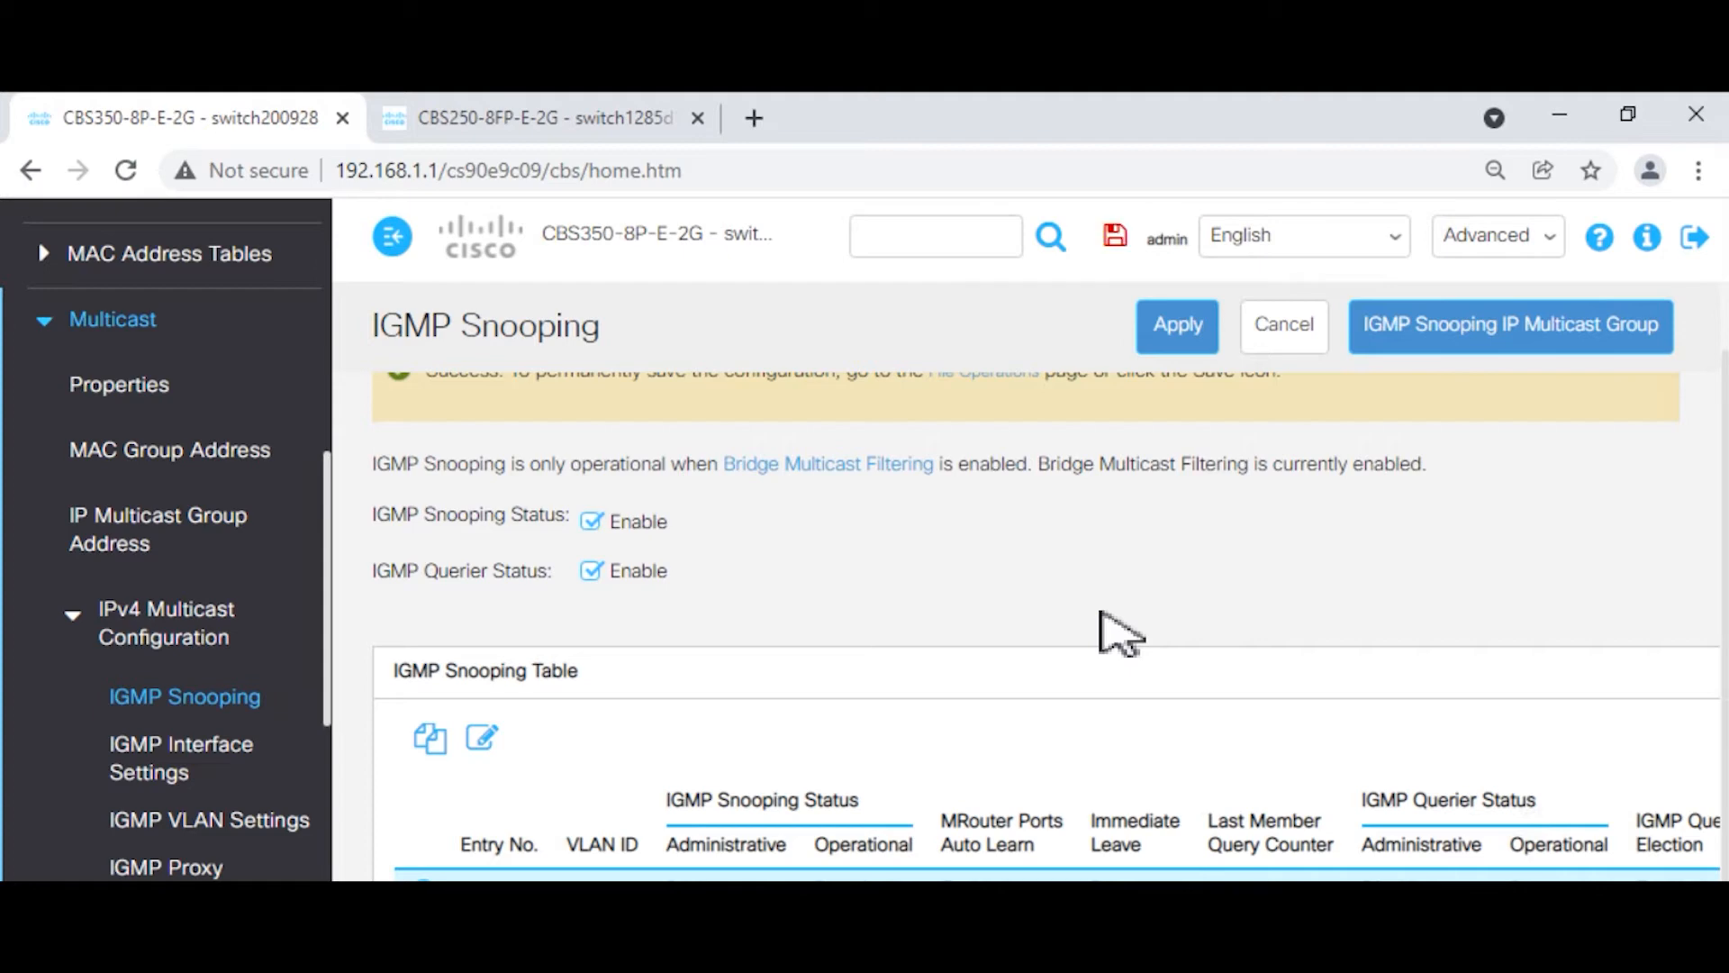
pyautogui.click(483, 736)
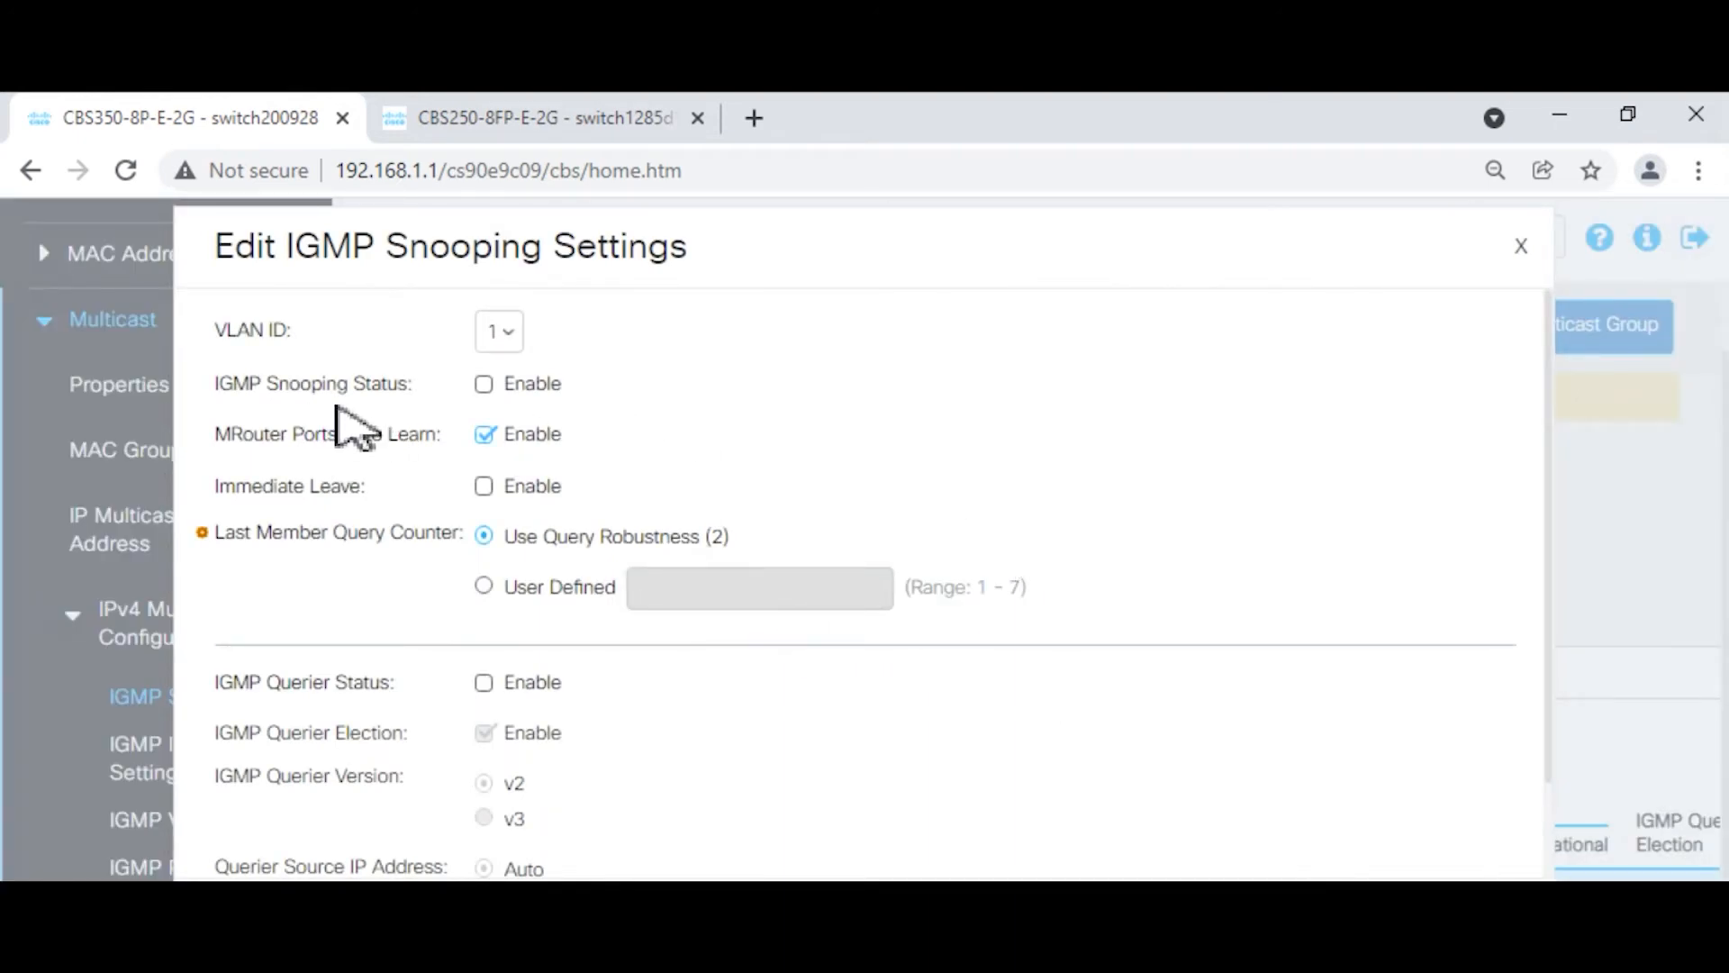
pyautogui.click(494, 386)
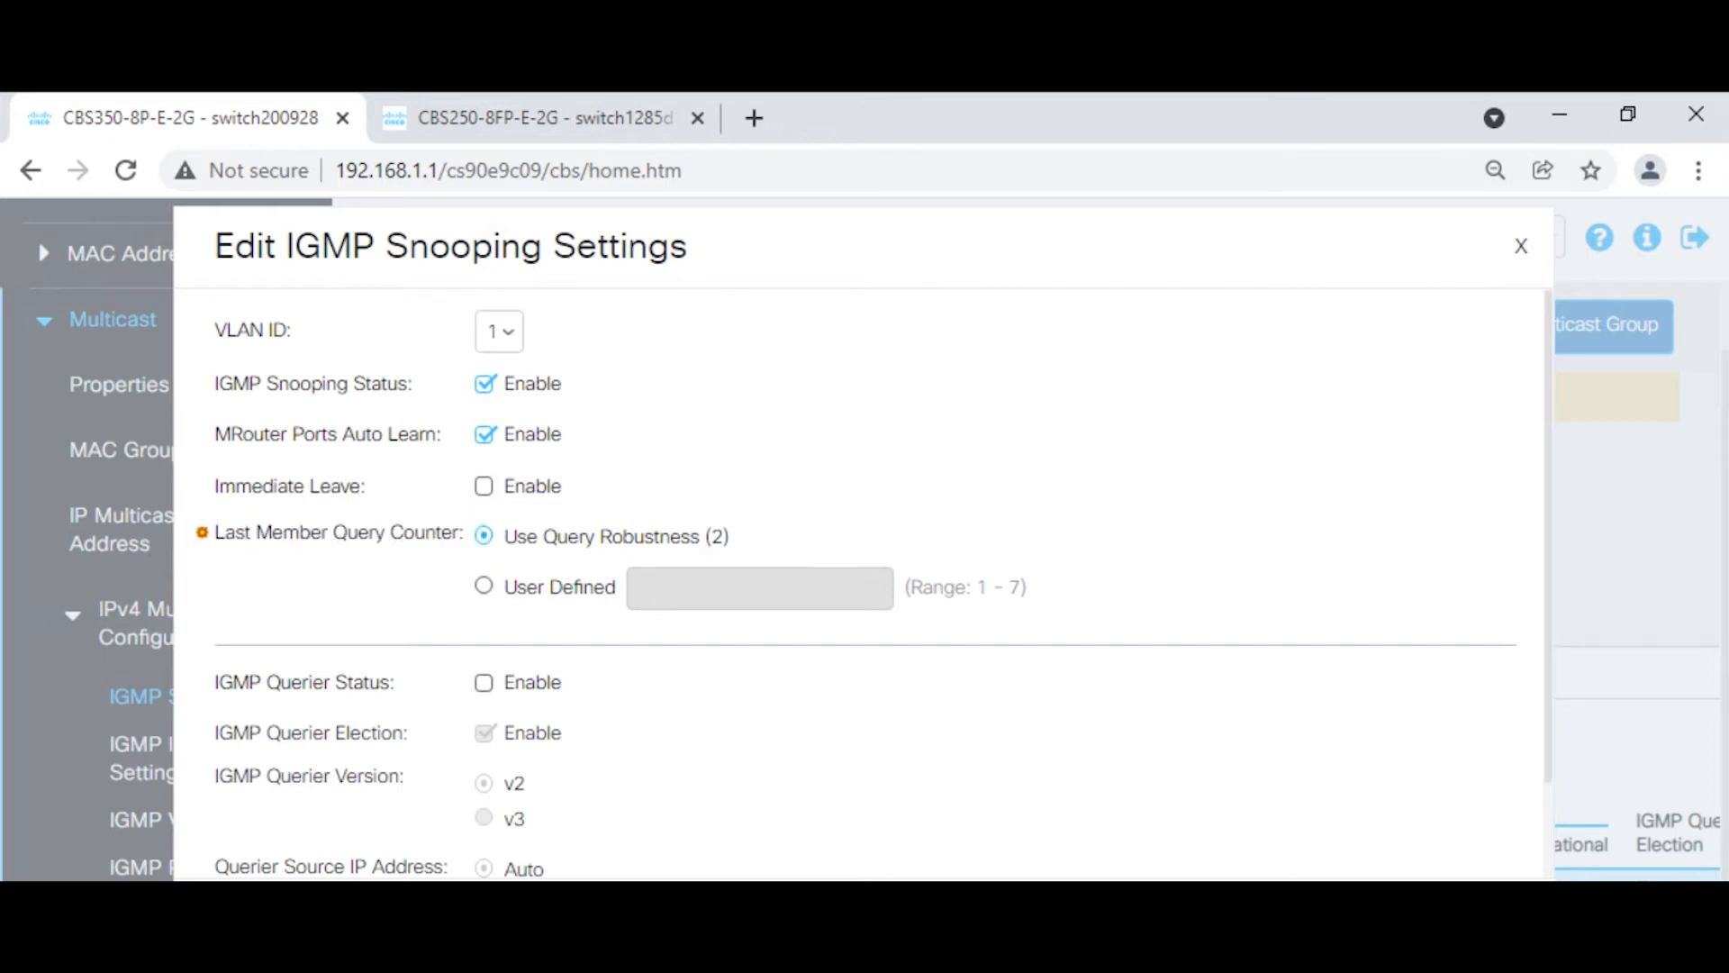
pyautogui.click(484, 487)
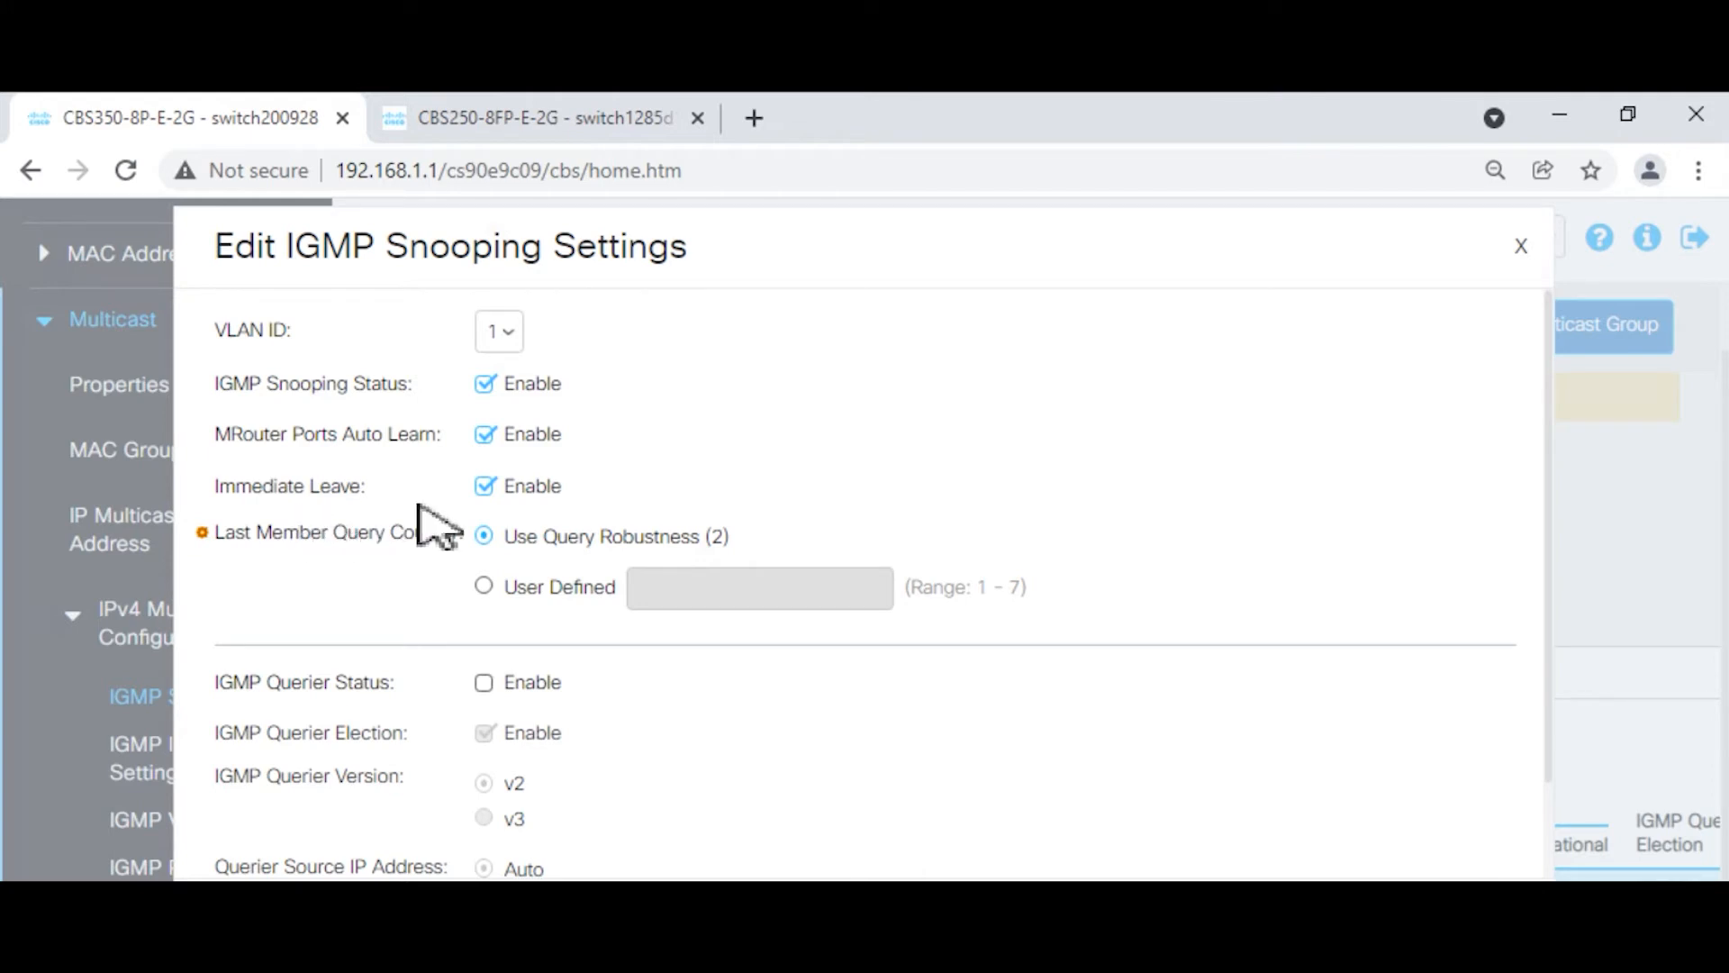
pyautogui.scroll(-1, 386, 486)
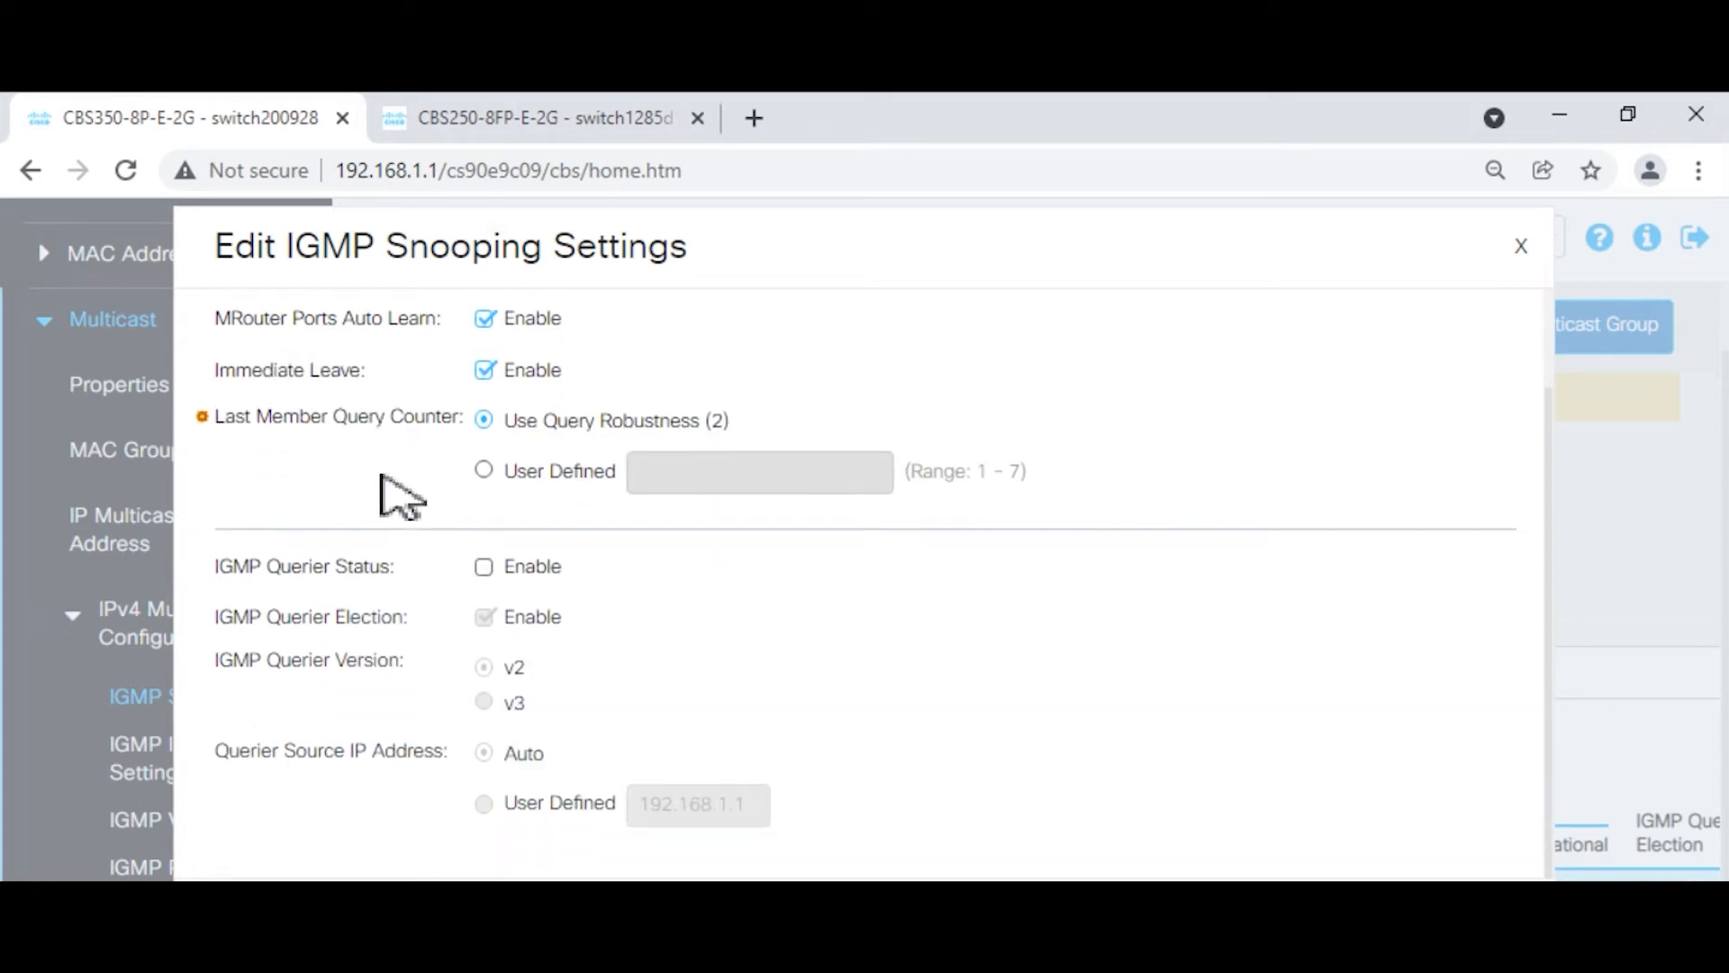
pyautogui.click(491, 566)
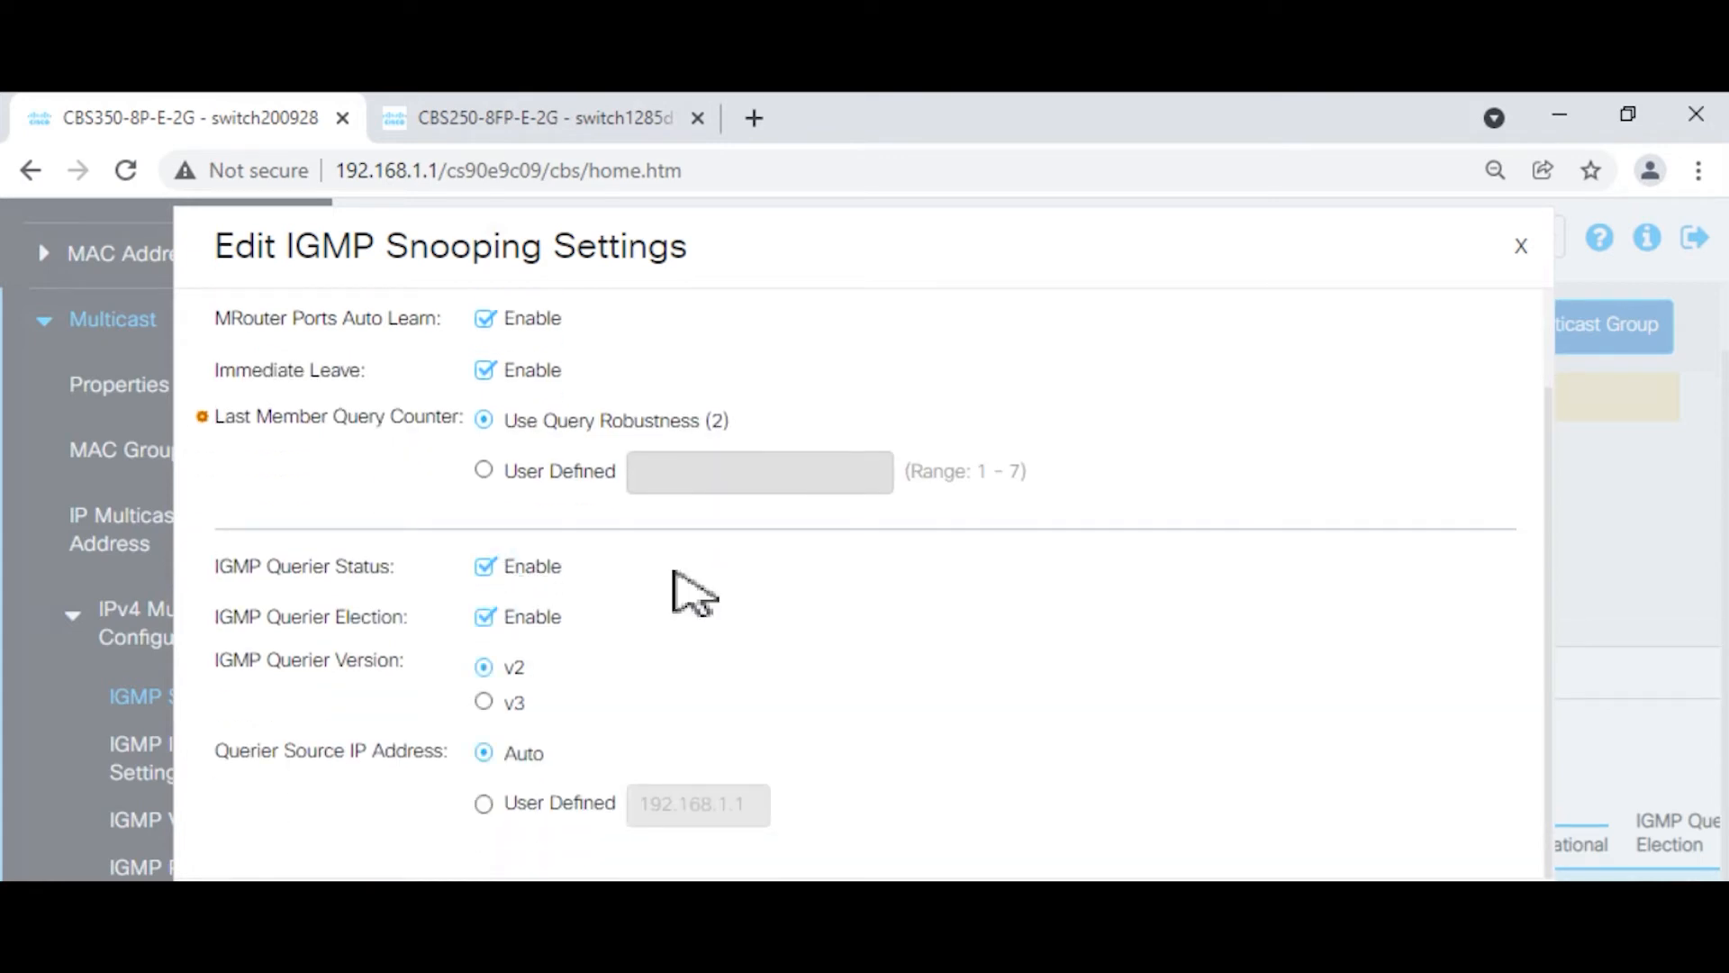
pyautogui.click(483, 617)
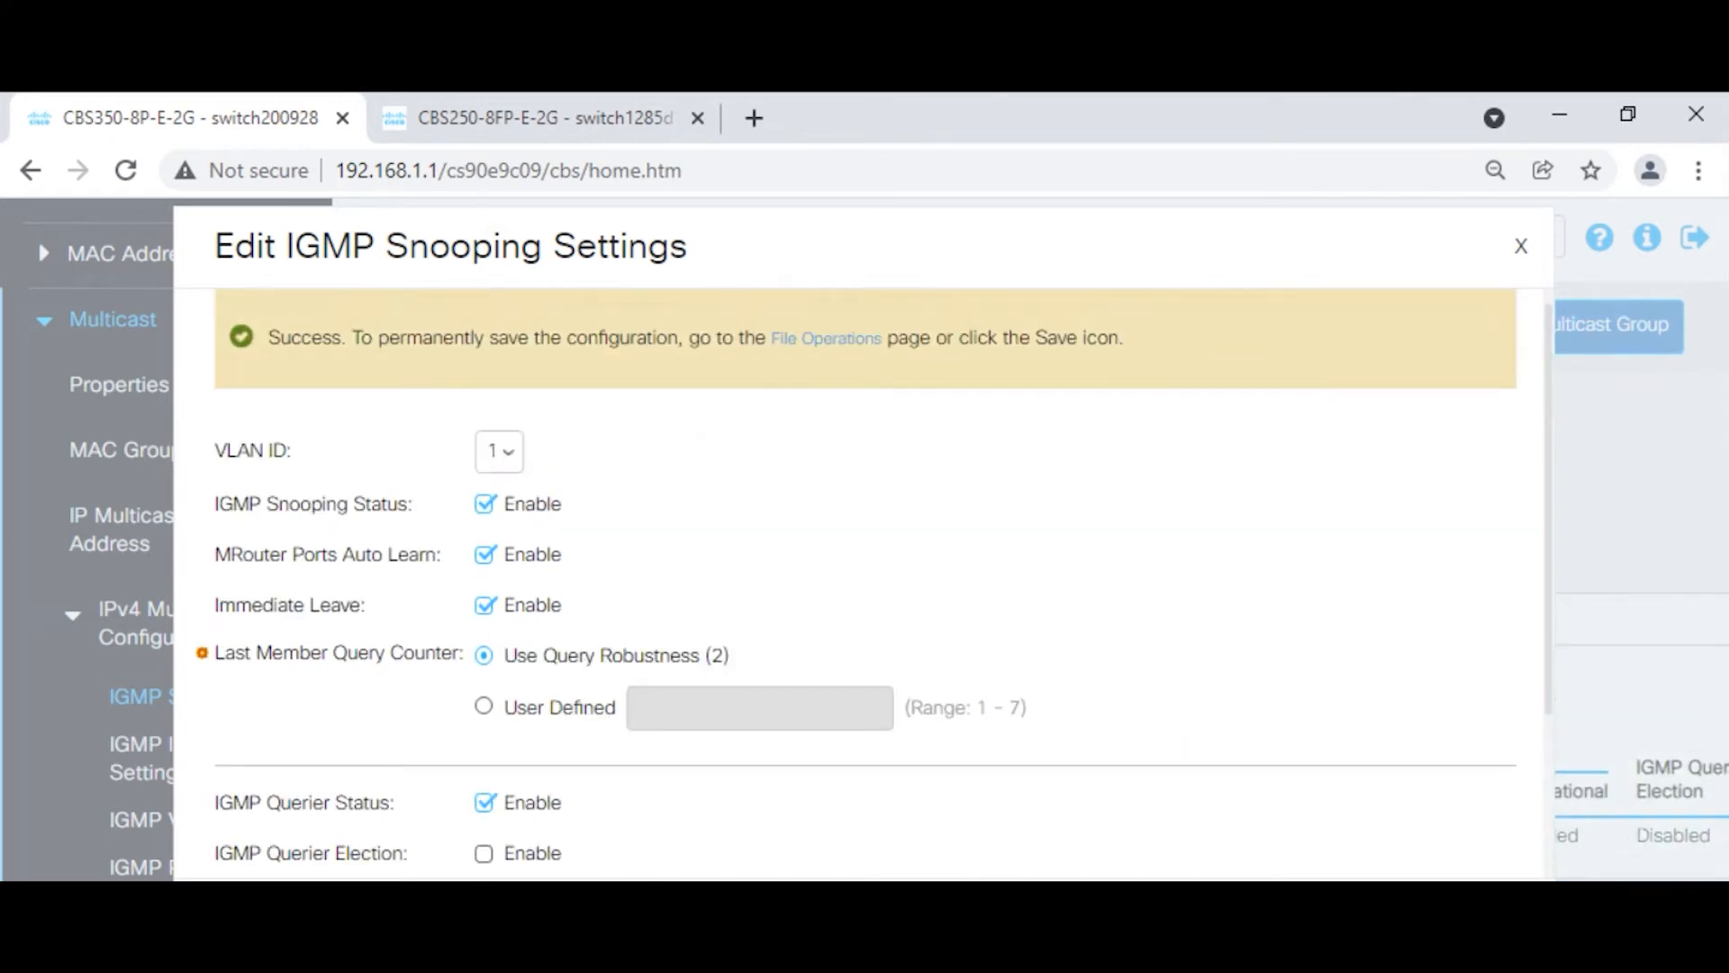
# Check VLAN 1's IGMP snooping, querier status and querier election in the CBS350's IGMP Snooping Table, and save the switch configuration.
pyautogui.click(1501, 900)
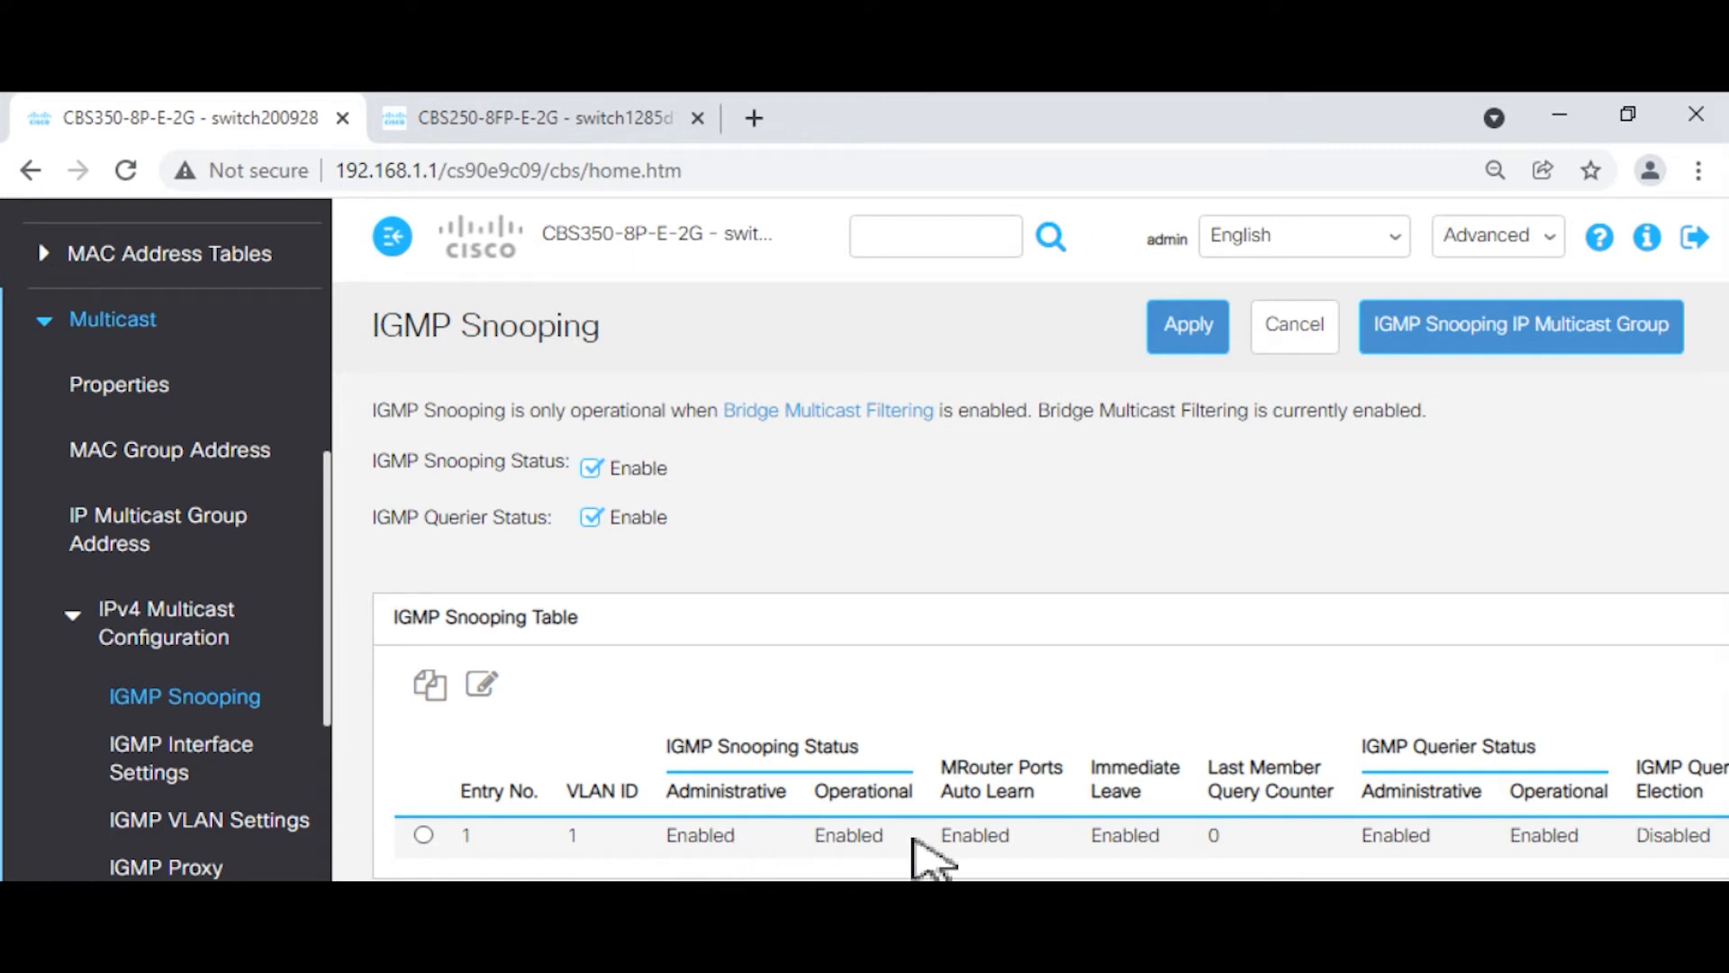
pyautogui.moveTo(895, 854); pyautogui.dragTo(816, 854)
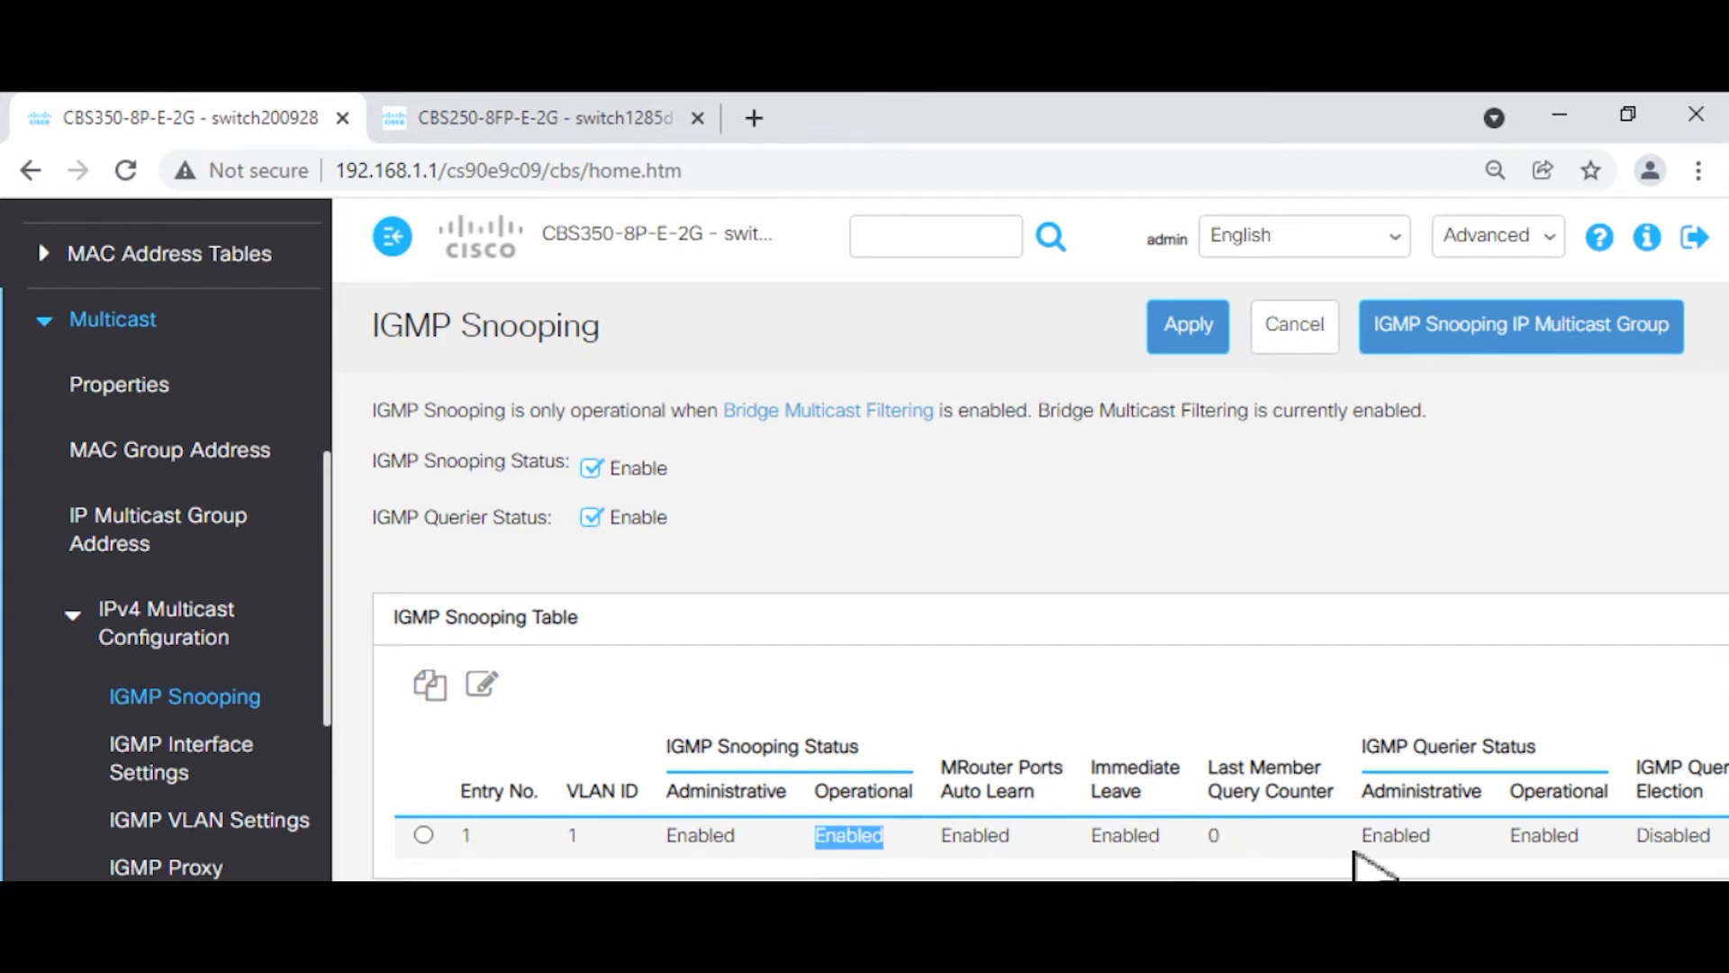
pyautogui.moveTo(1538, 746); pyautogui.dragTo(1361, 761)
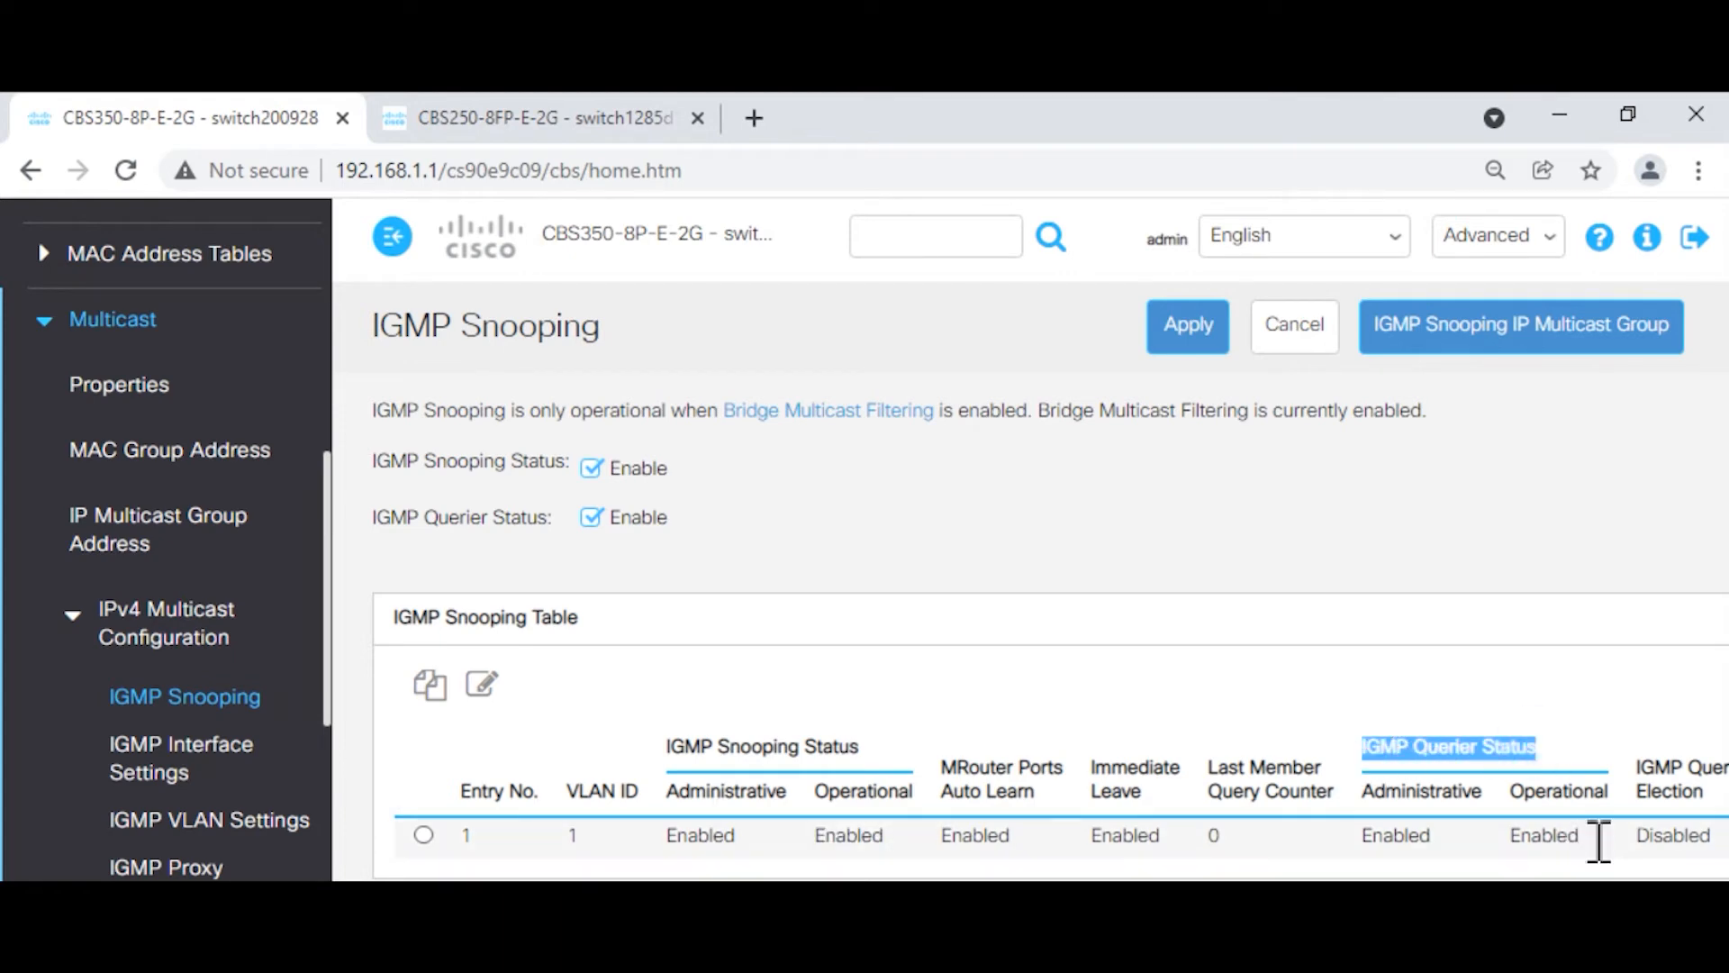
pyautogui.moveTo(1597, 837); pyautogui.dragTo(1536, 841)
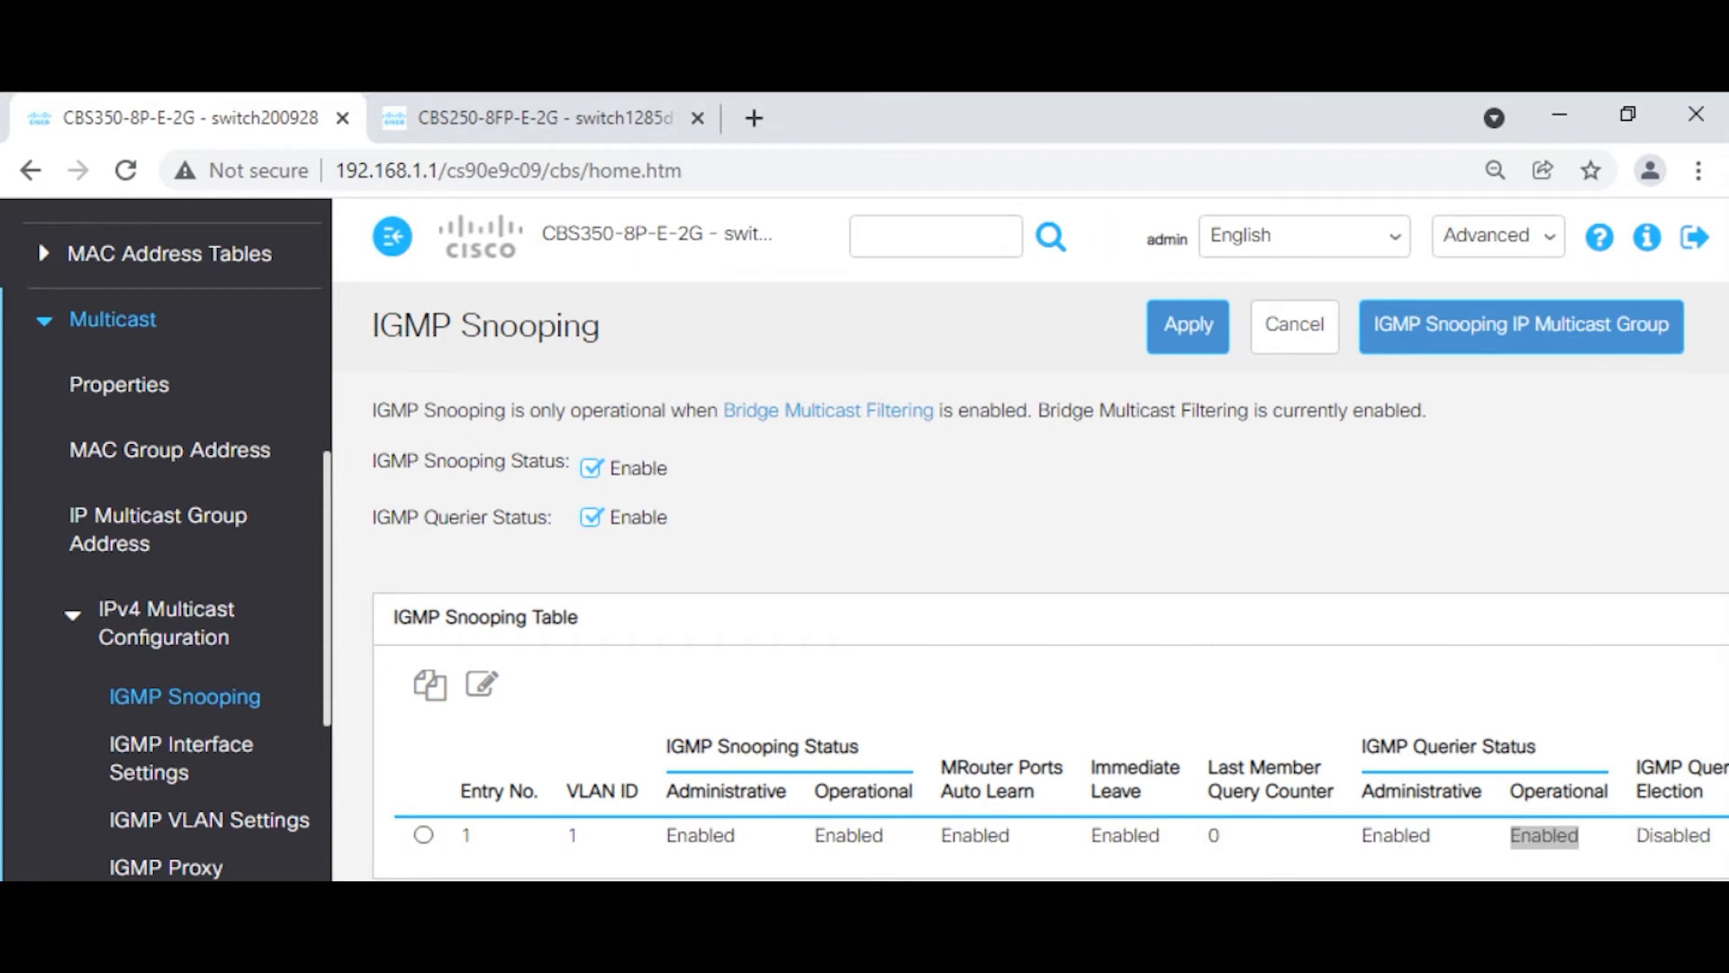
pyautogui.hscroll(1, 1031, 644)
pyautogui.hscroll(5, 1031, 644)
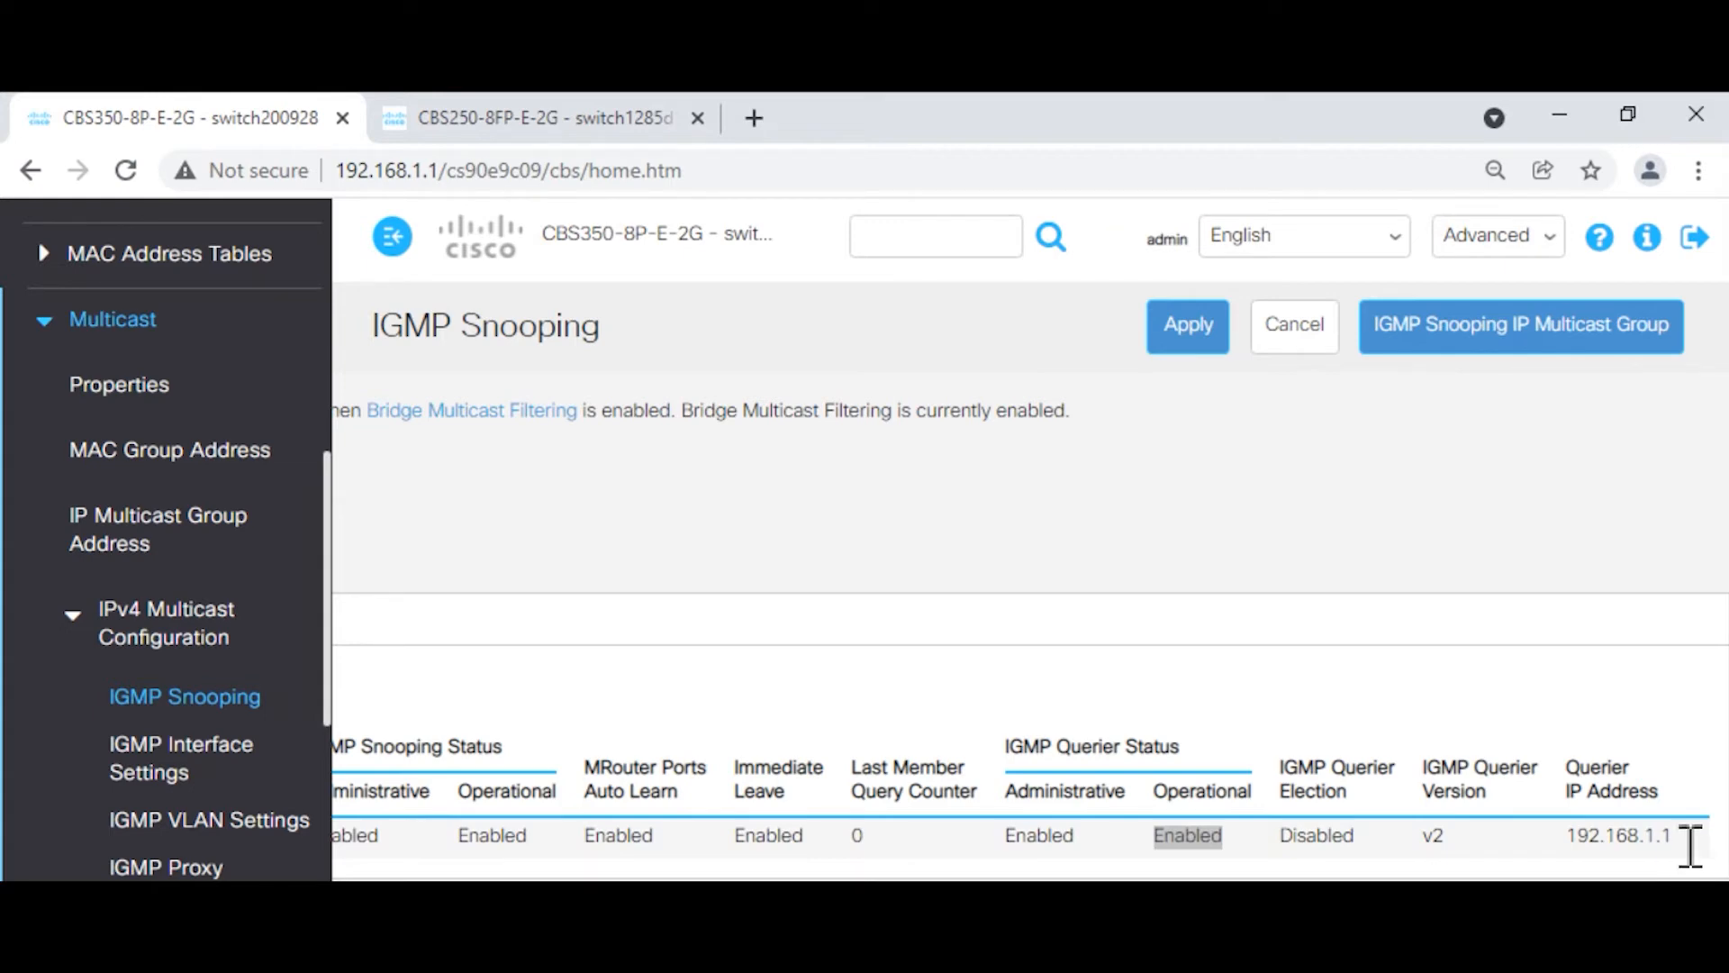
pyautogui.moveTo(1456, 829); pyautogui.dragTo(1307, 851)
pyautogui.click(1362, 850)
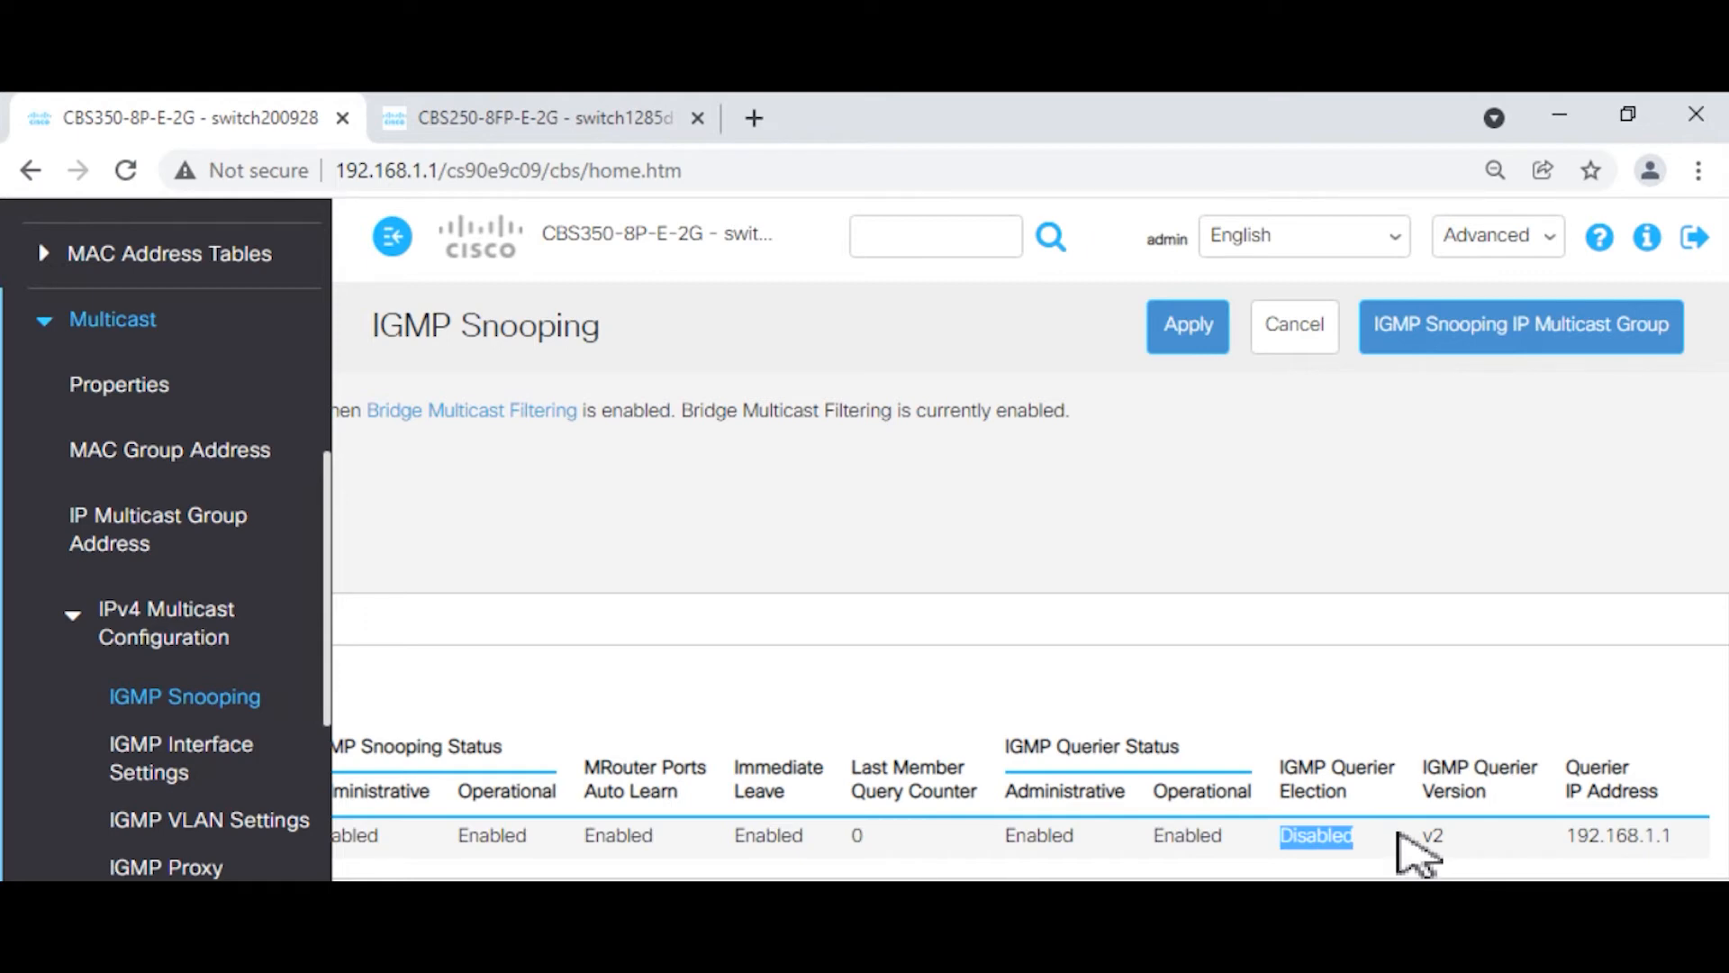
pyautogui.click(1119, 241)
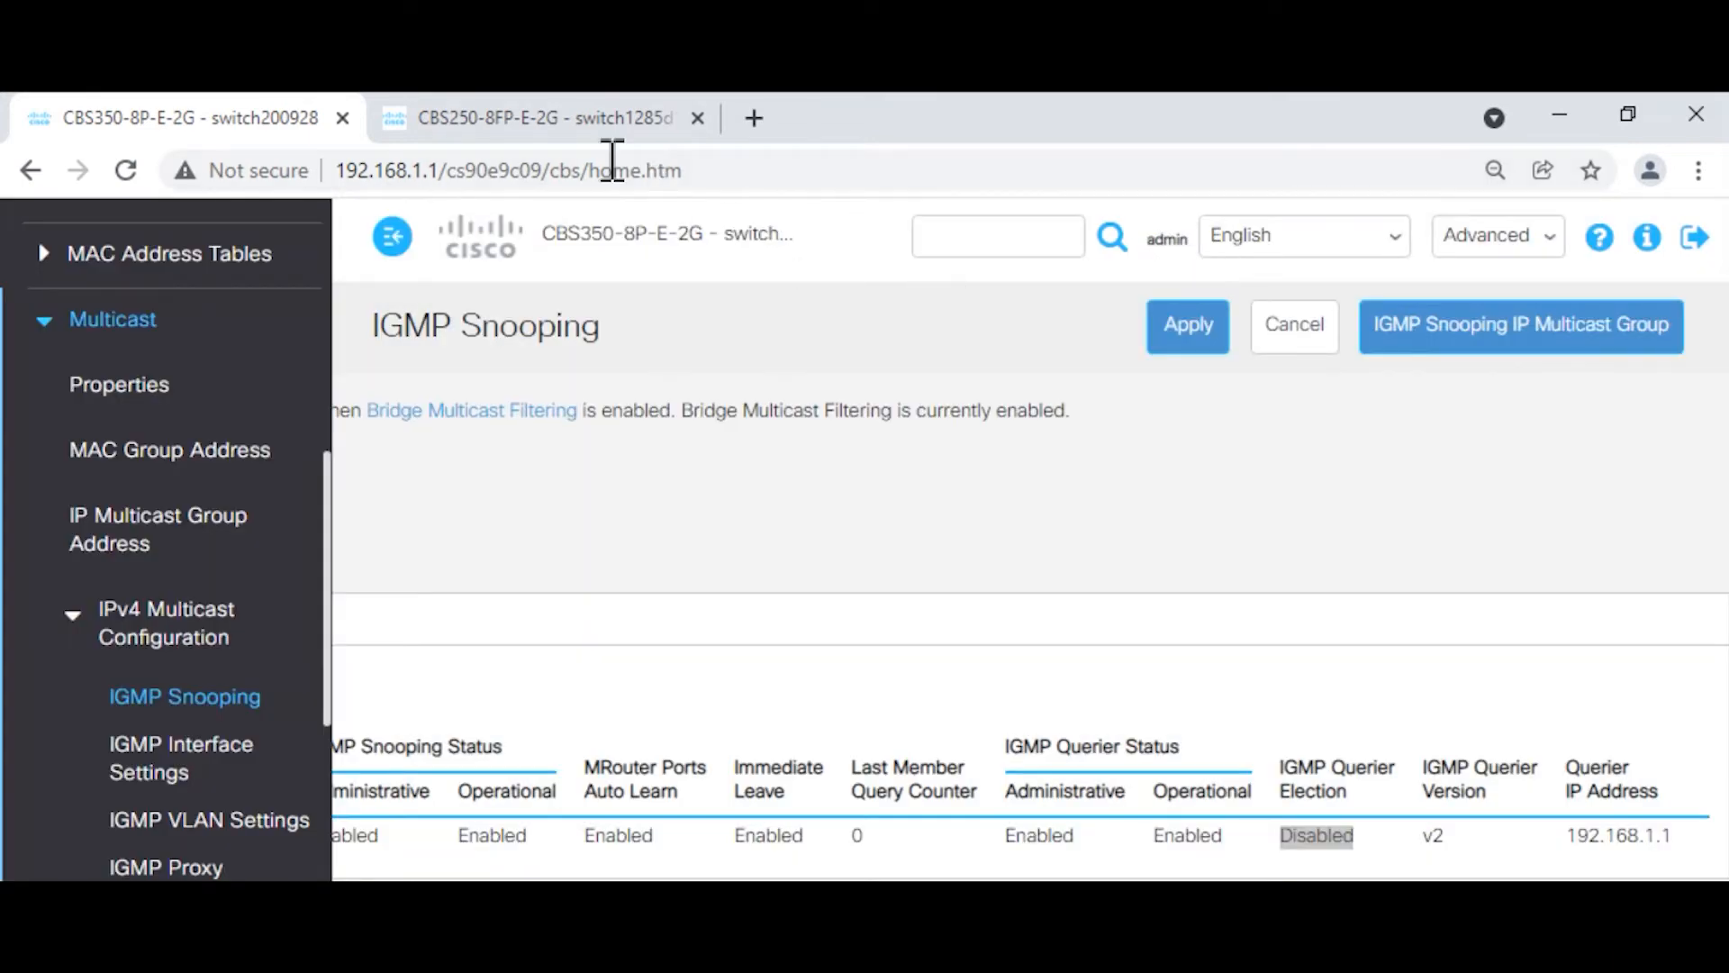
# Switch to the CBS250 switch's web interface and enable and apply Bridge Multicast Filtering in the multicast properties.
pyautogui.click(556, 134)
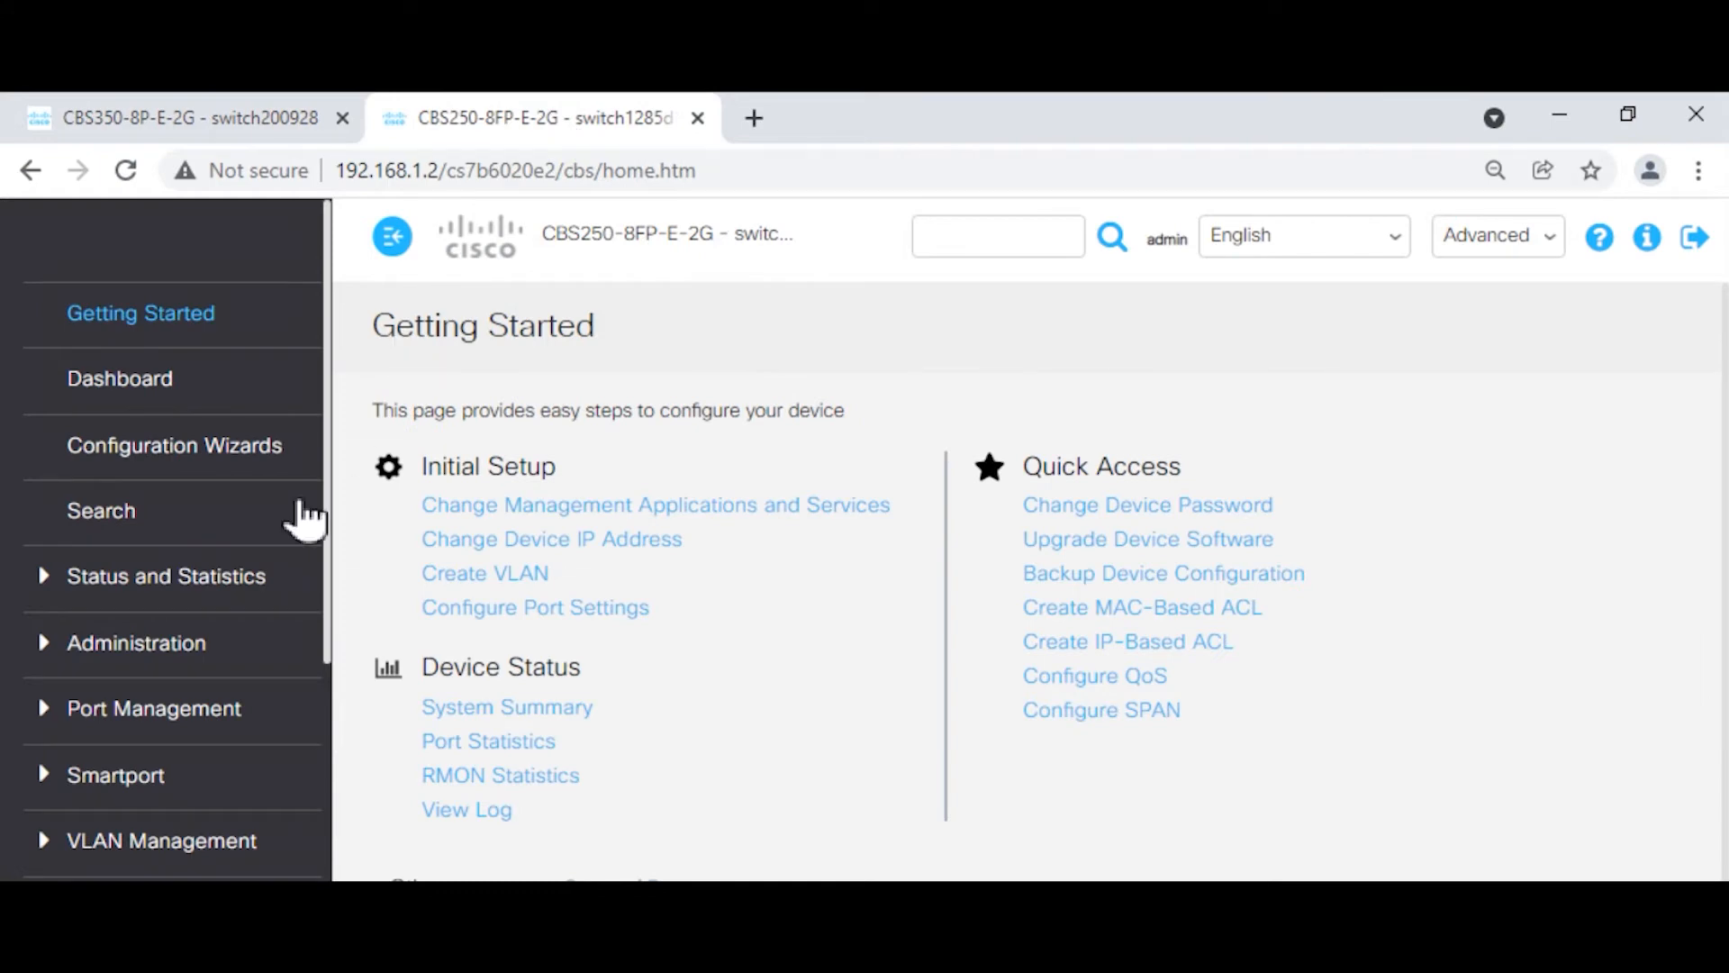
pyautogui.scroll(-5, 300, 508)
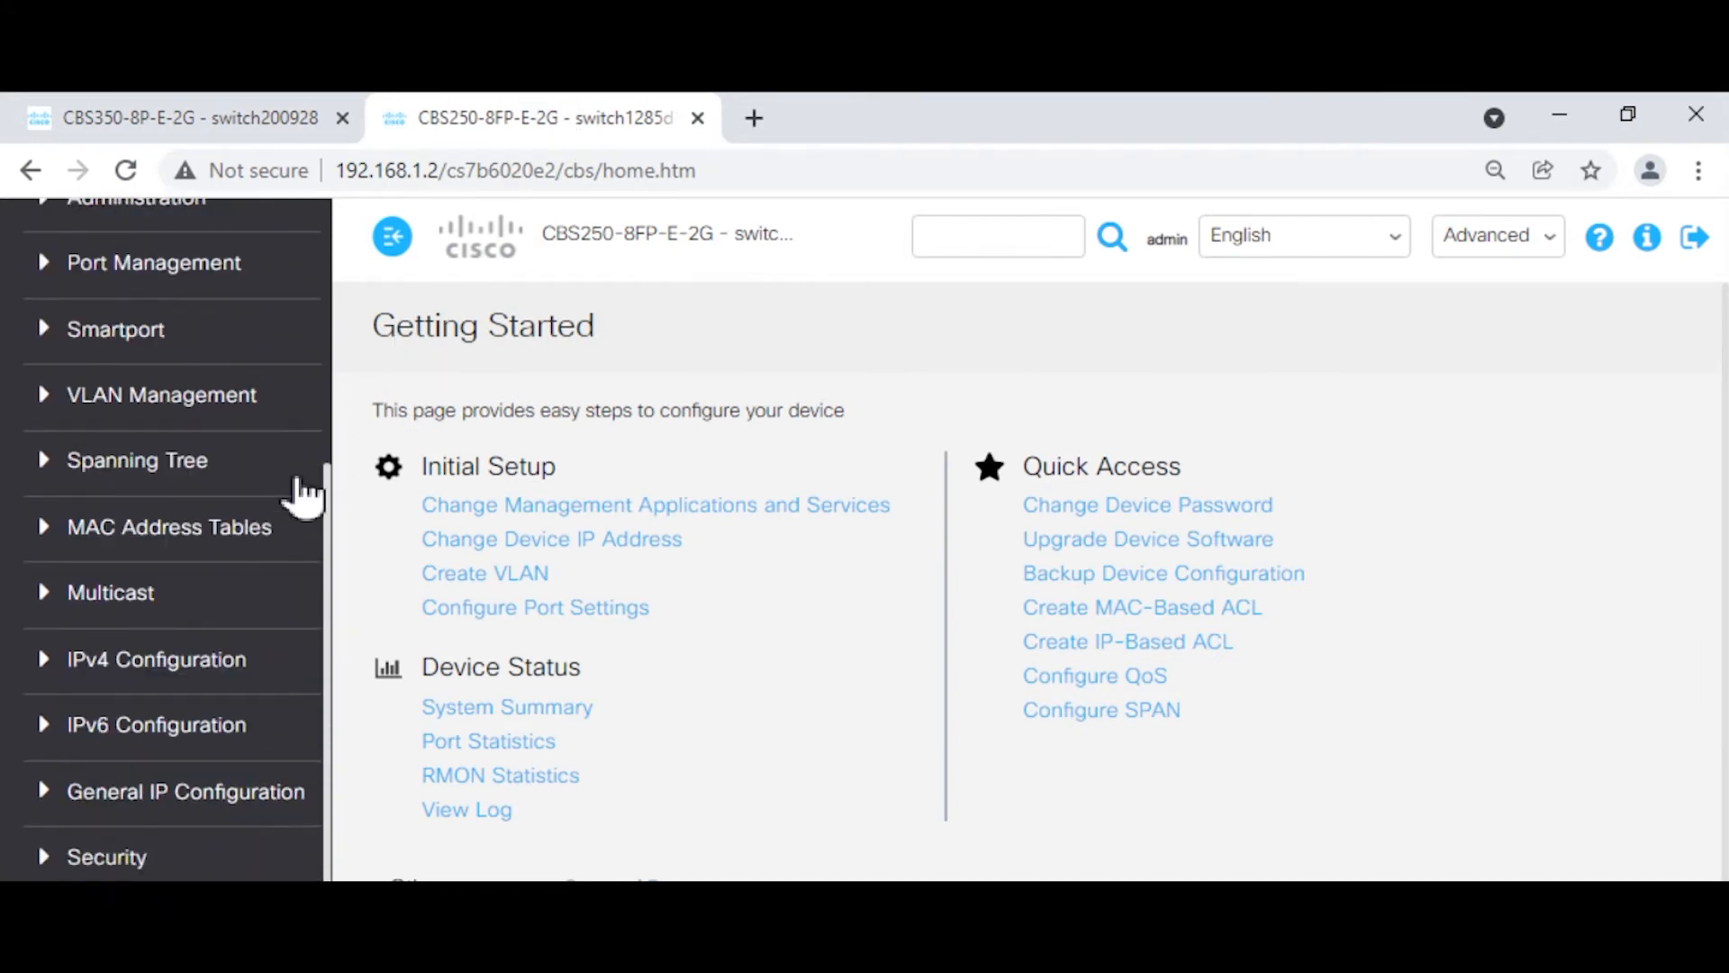
pyautogui.click(144, 592)
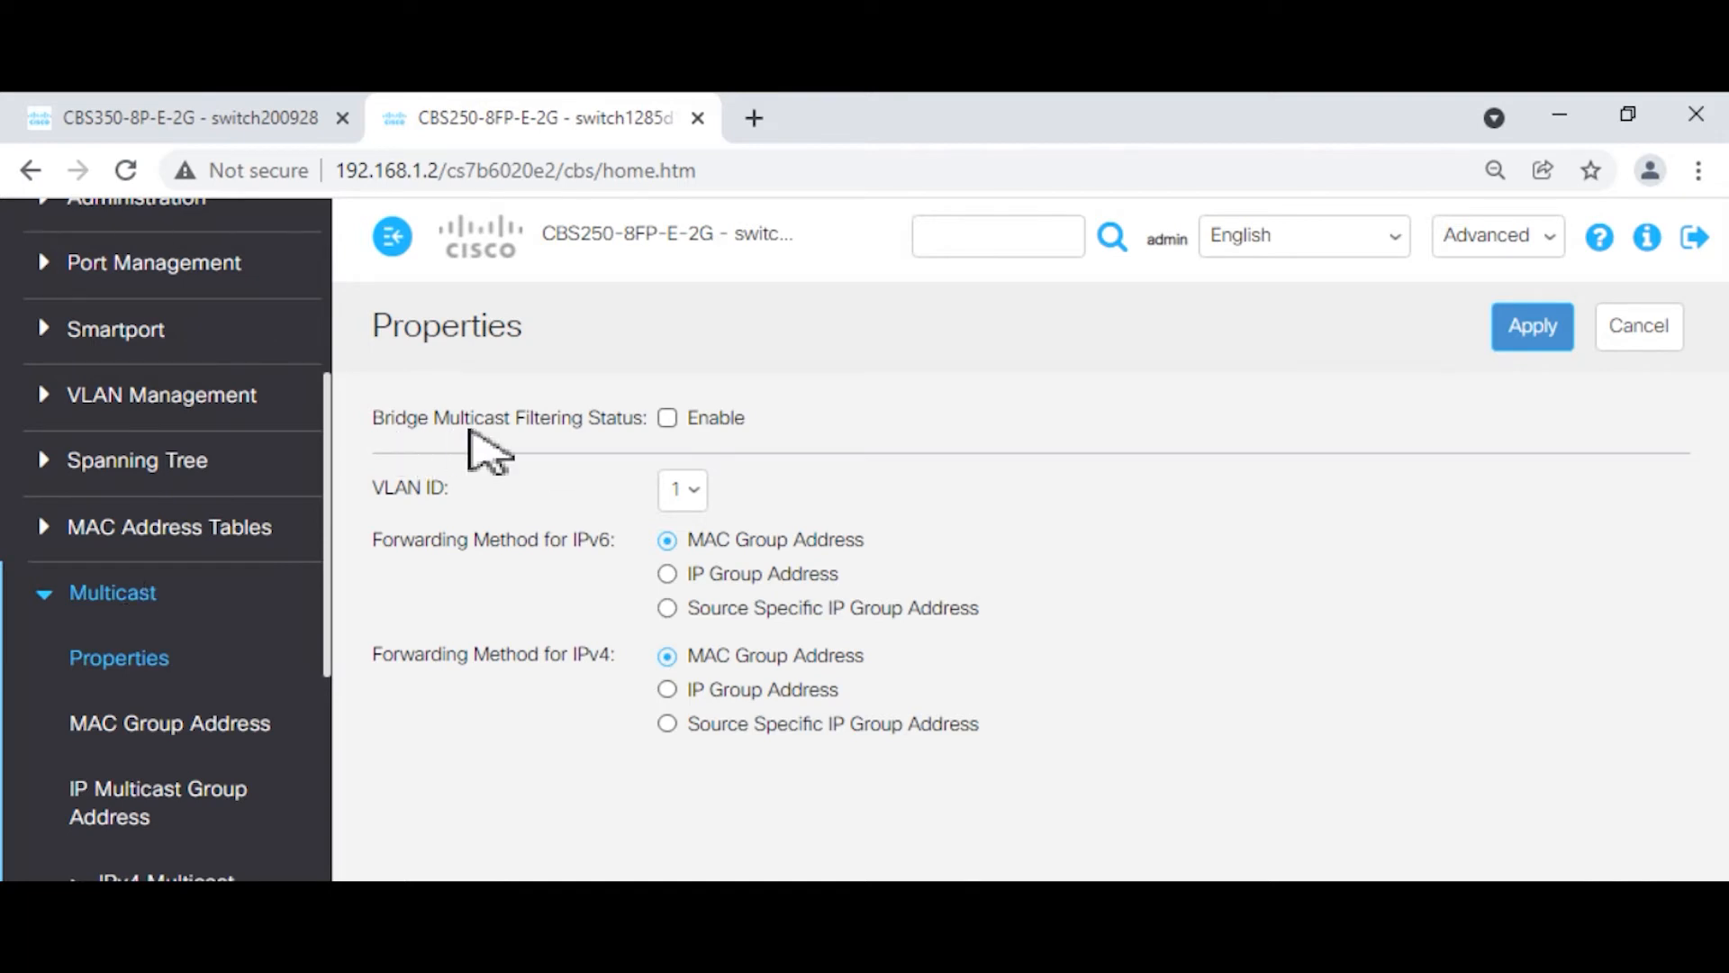
pyautogui.click(668, 420)
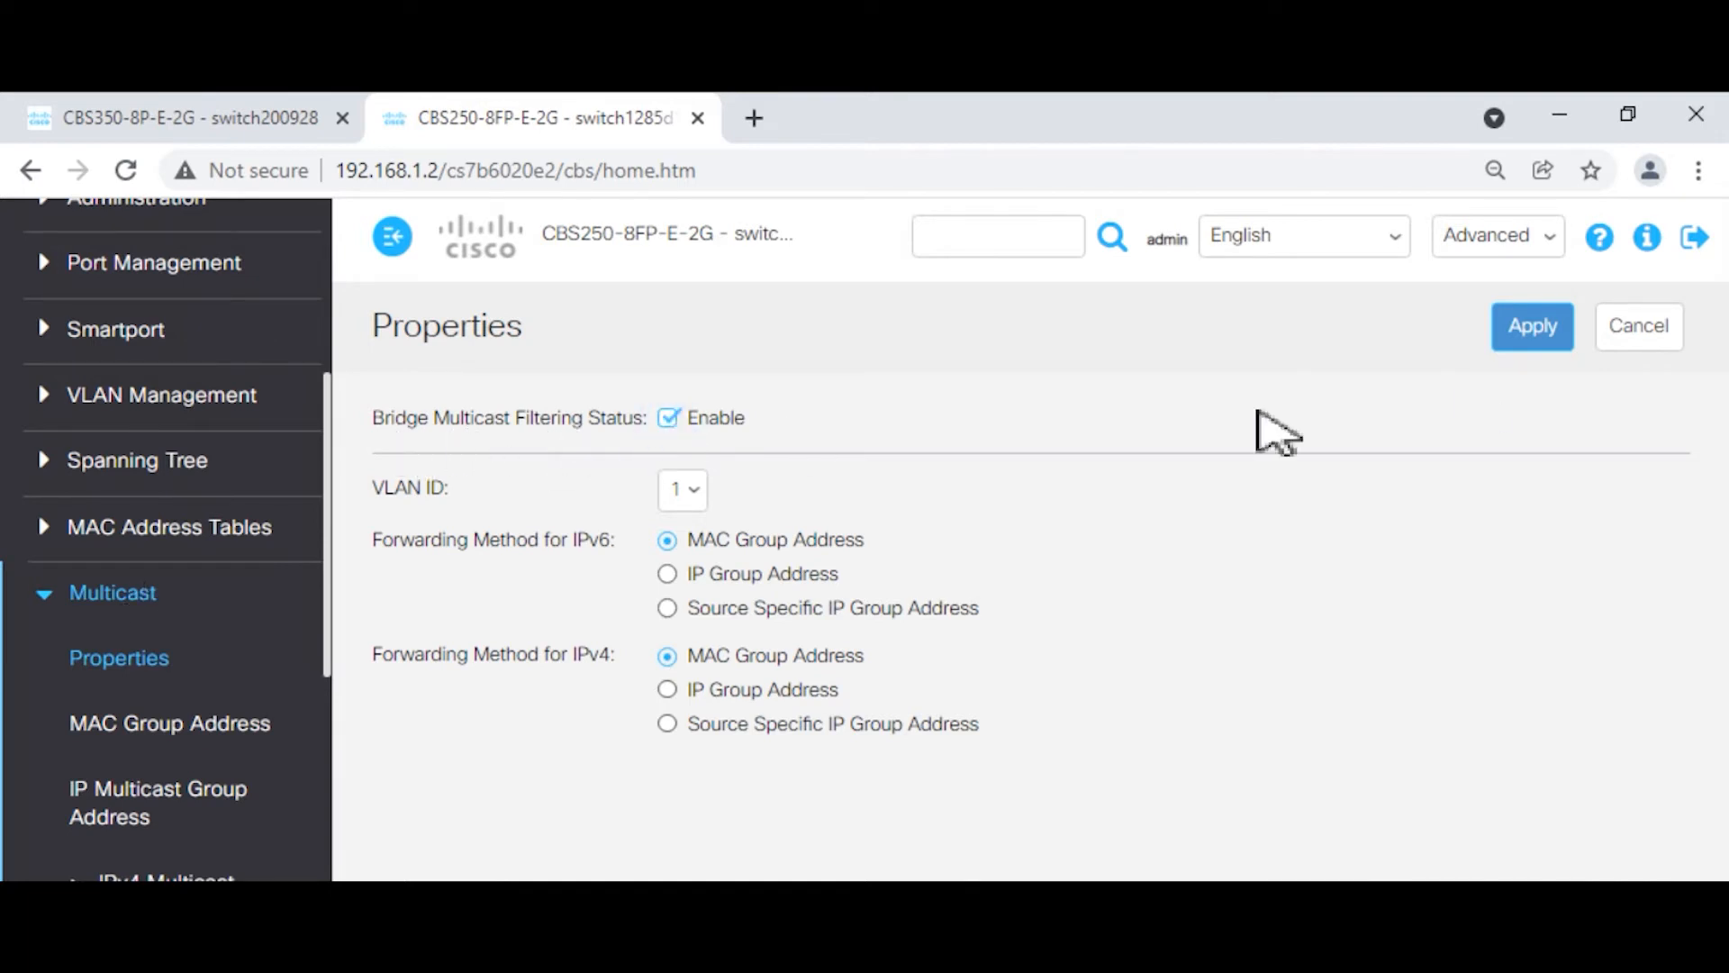
pyautogui.click(1529, 349)
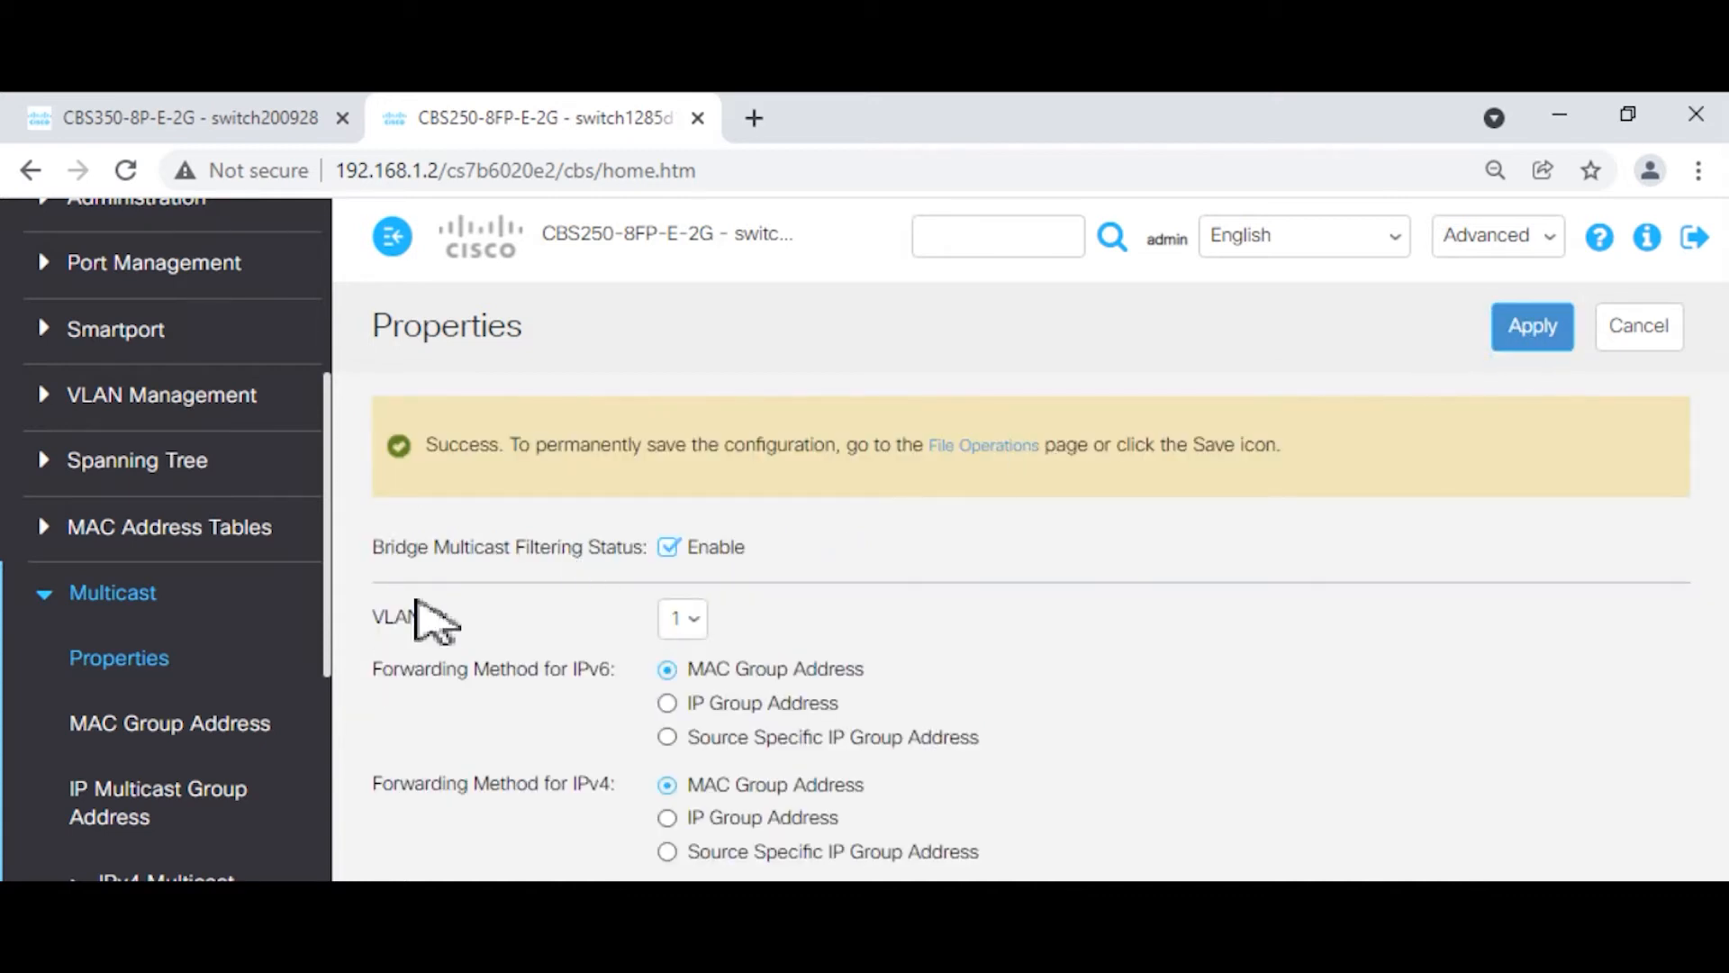
# Enable IGMP Snooping Status globally in the CBS250's IPv4 multicast configuration and apply the change.
pyautogui.scroll(-2, 281, 644)
pyautogui.scroll(-2, 281, 644)
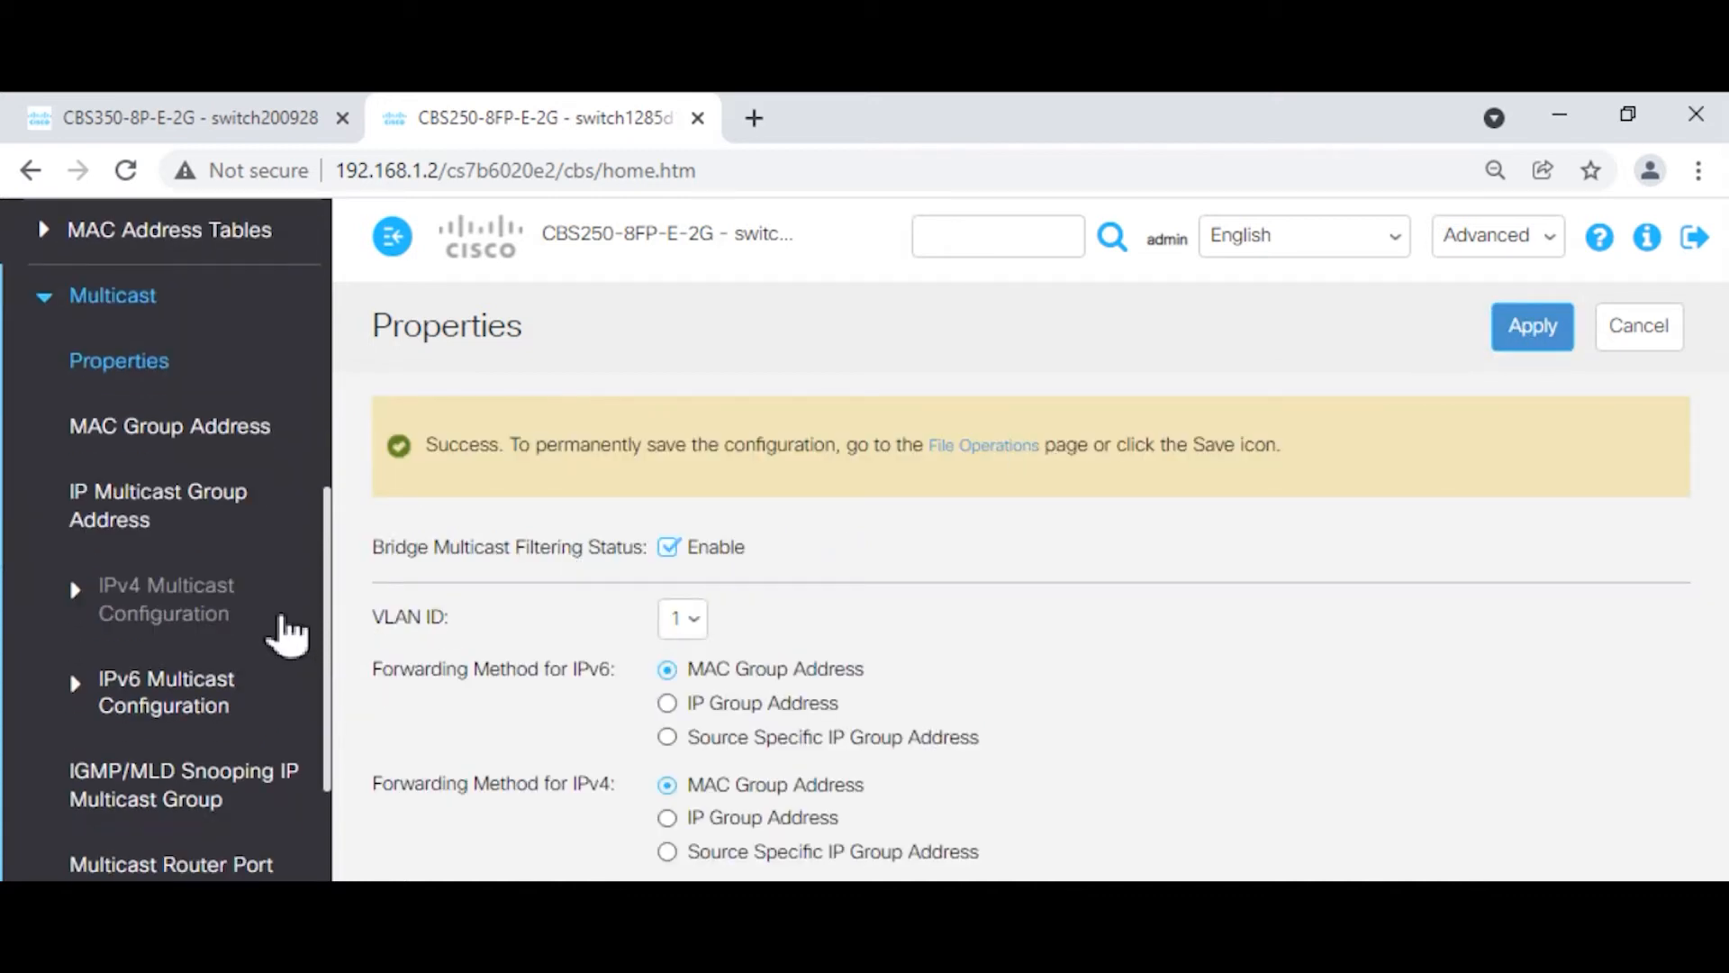
pyautogui.click(223, 611)
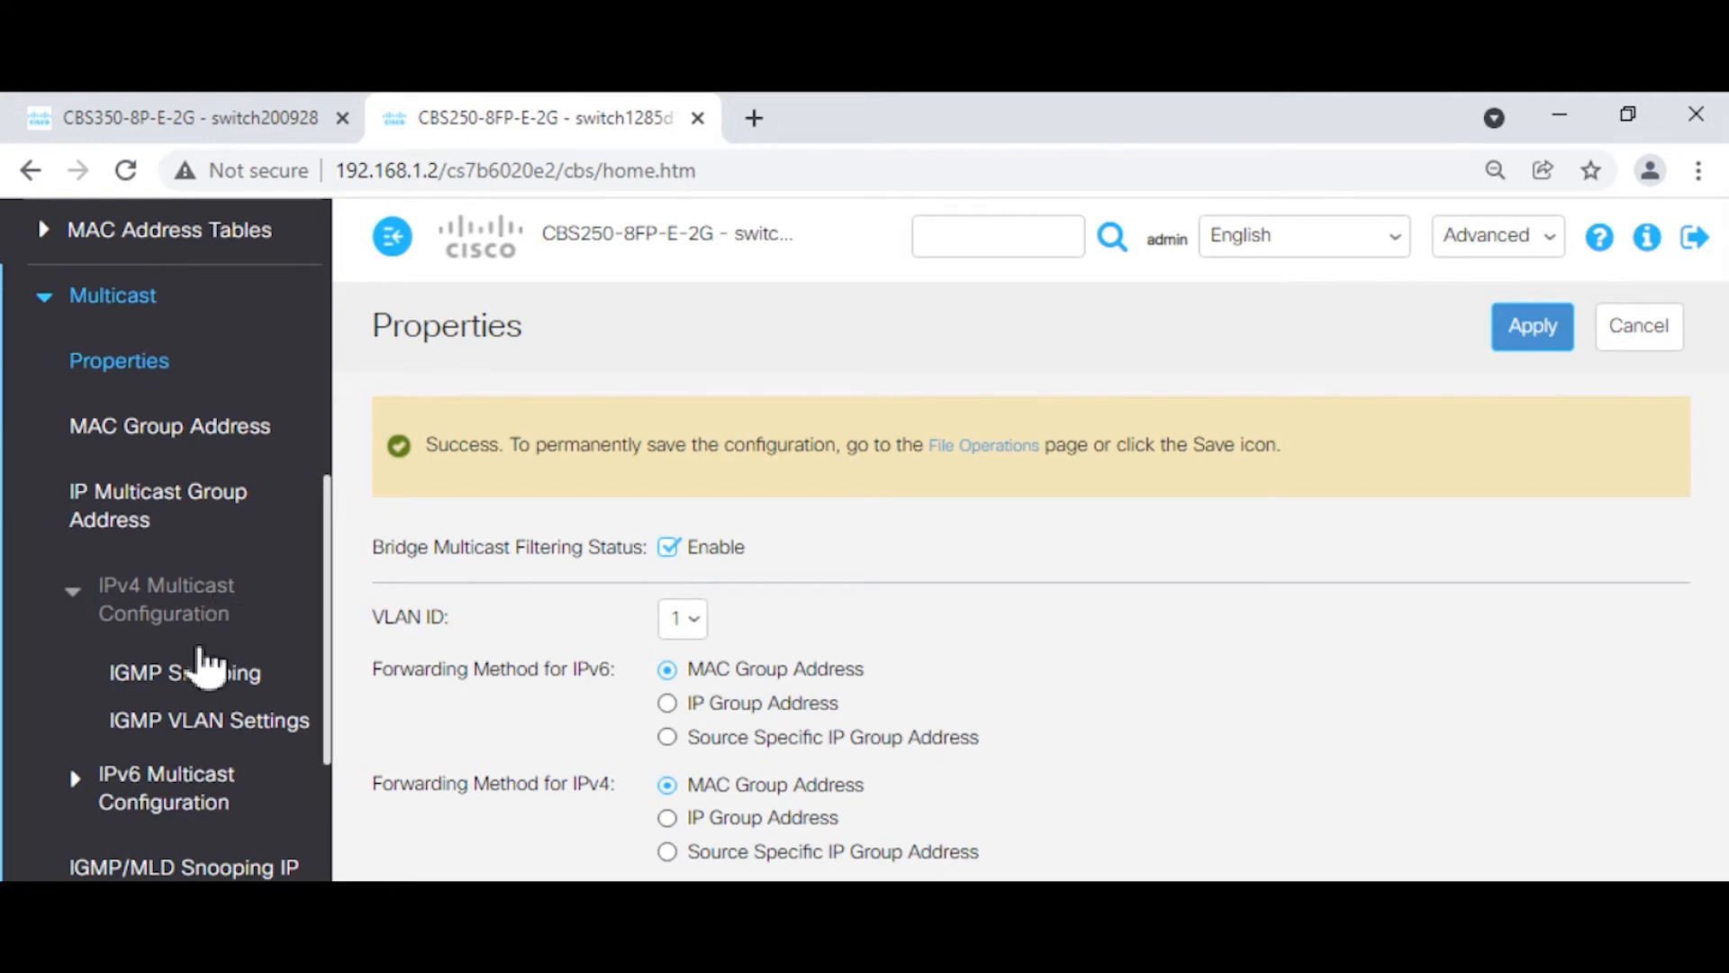
pyautogui.click(203, 671)
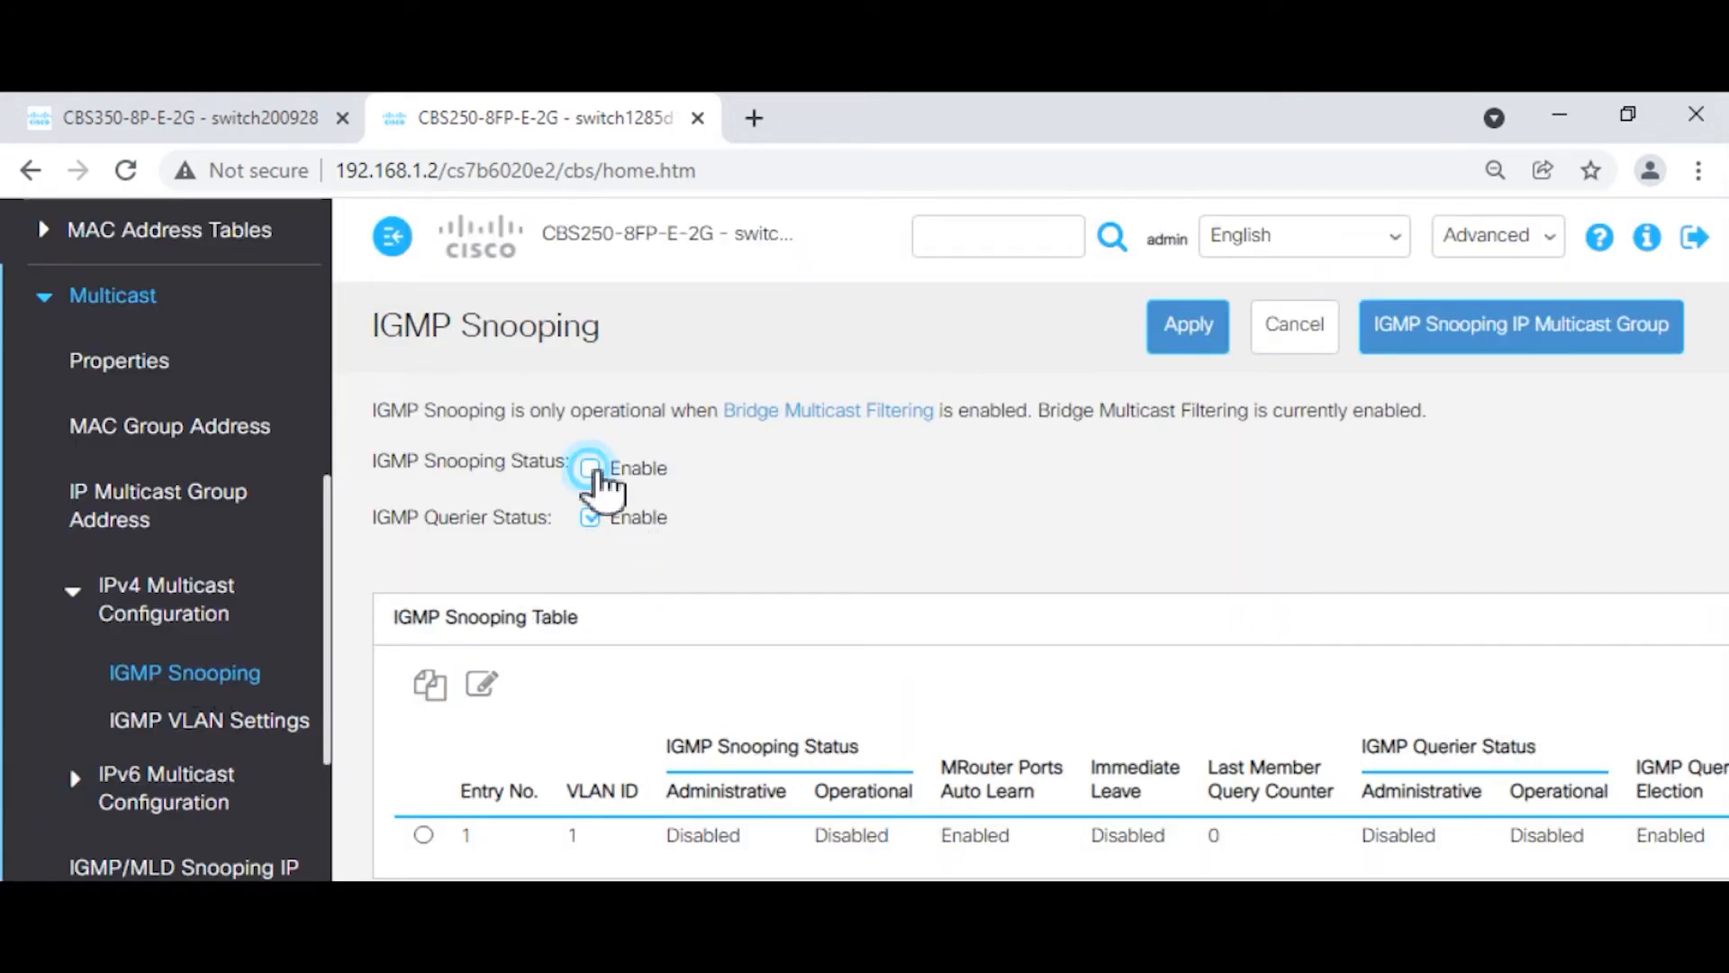
pyautogui.click(590, 468)
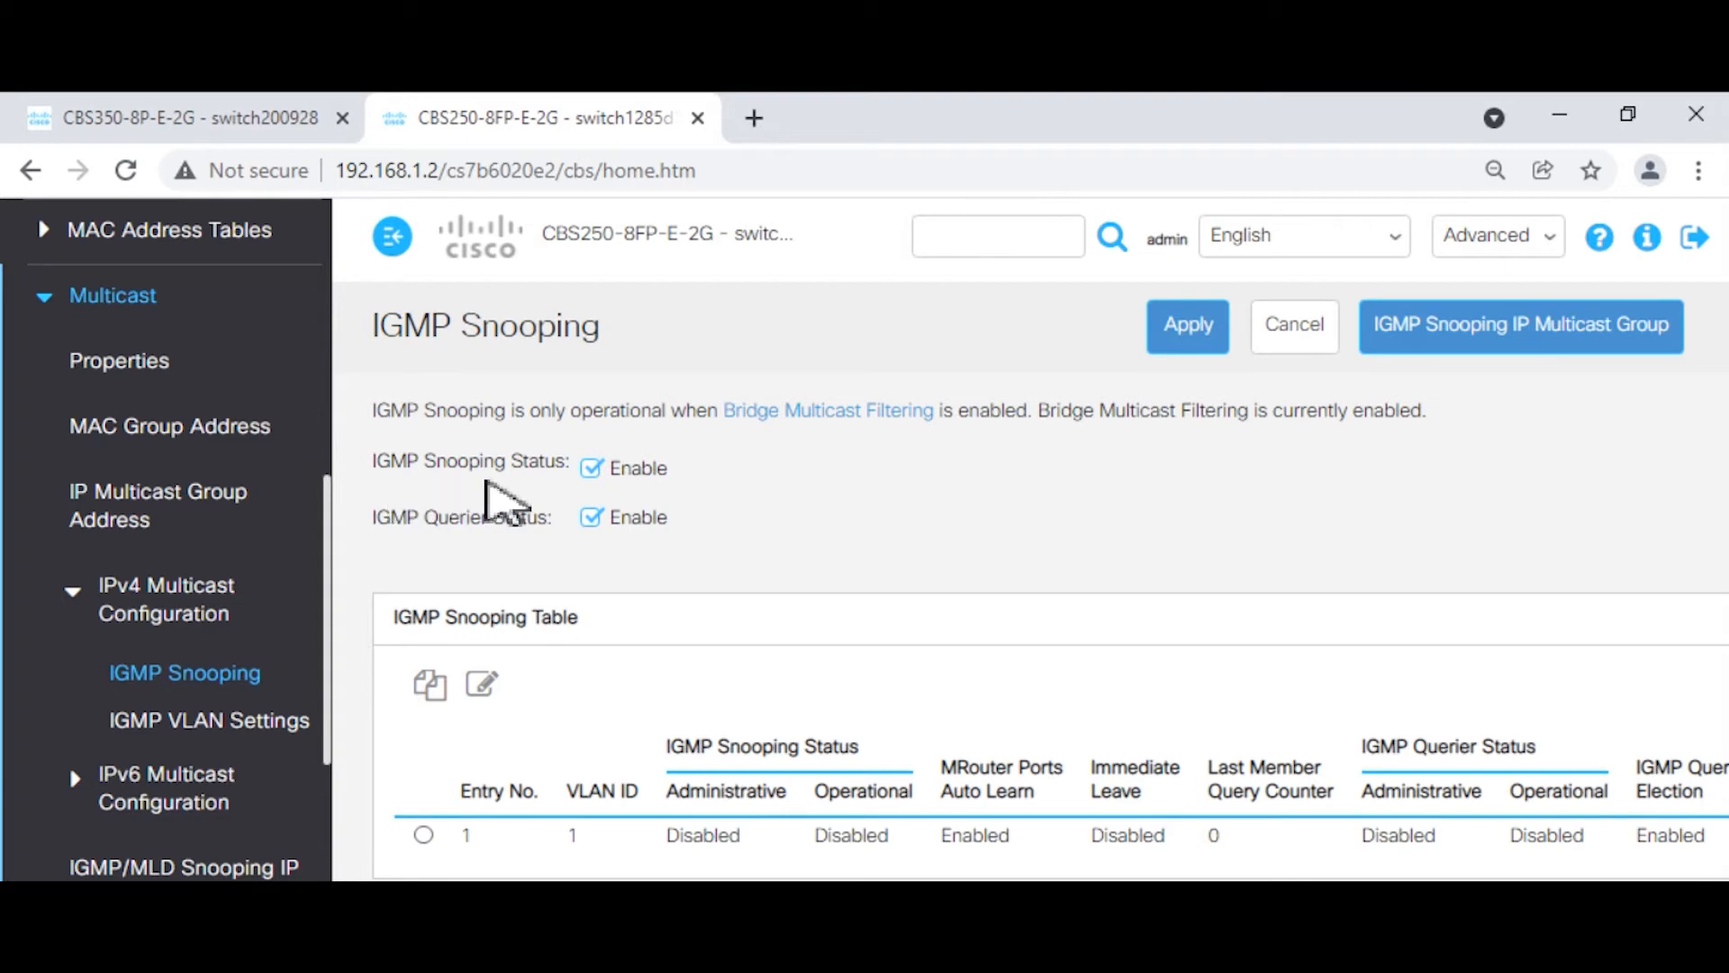
pyautogui.click(1191, 330)
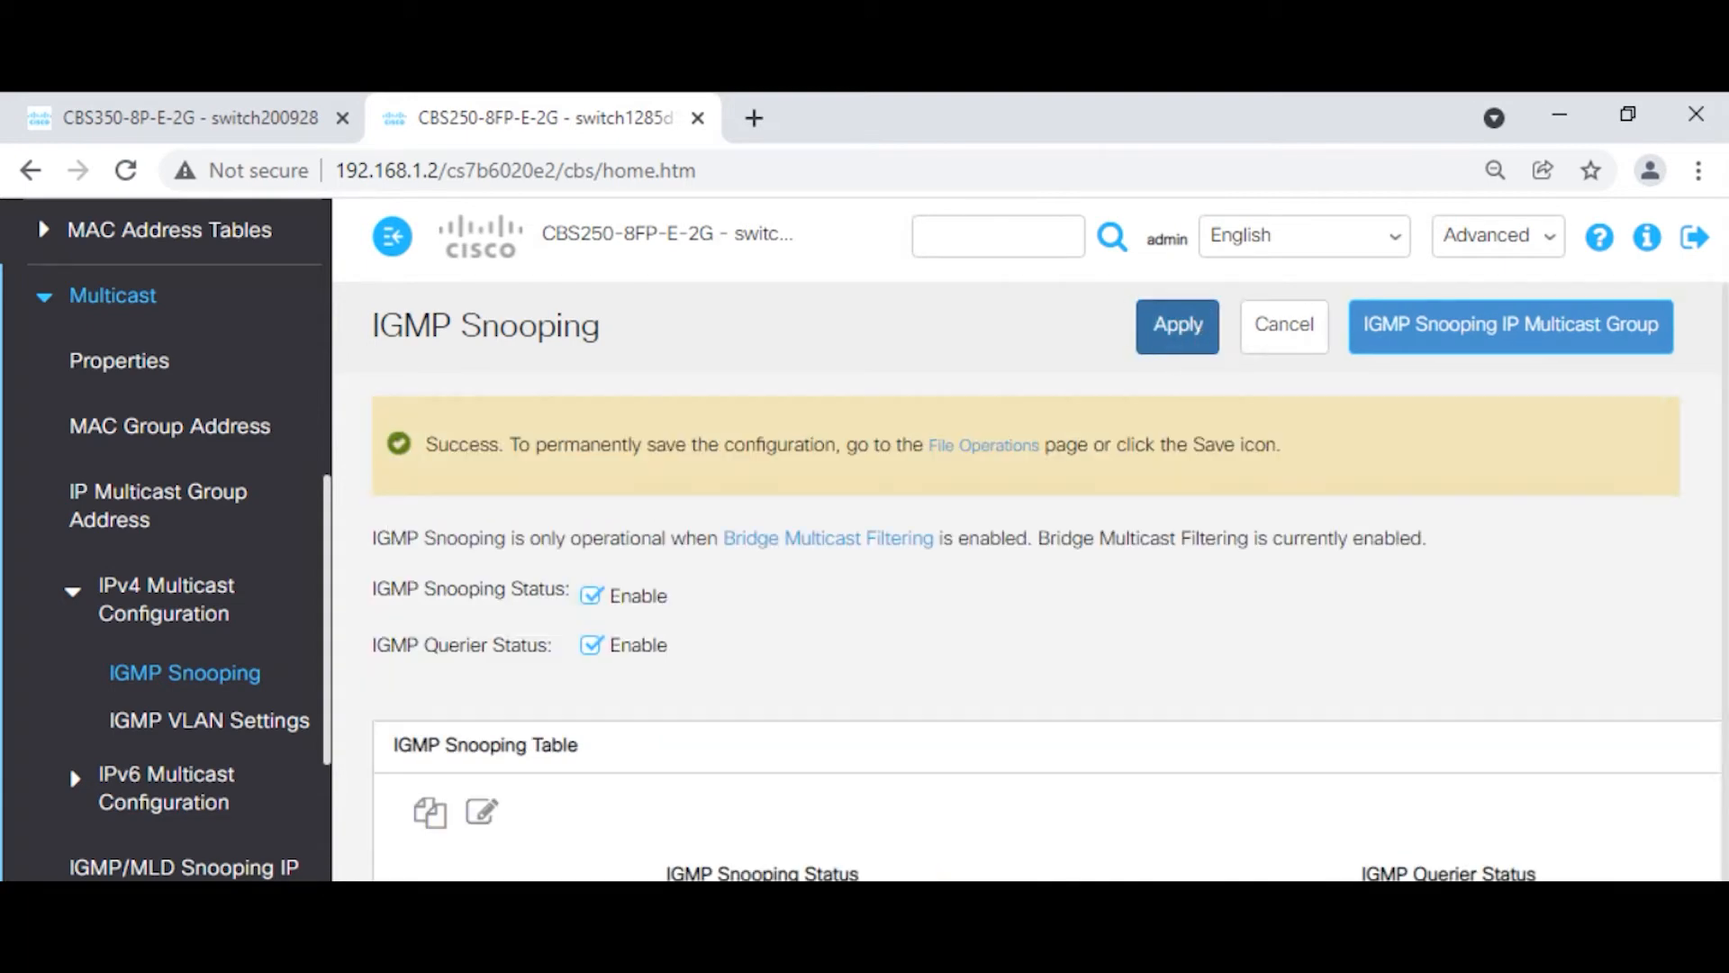
# For VLAN 1 on the CBS250, enable IGMP Snooping Status and Immediate Leave, leaving the querier off, and apply the settings.
pyautogui.scroll(-1, 914, 513)
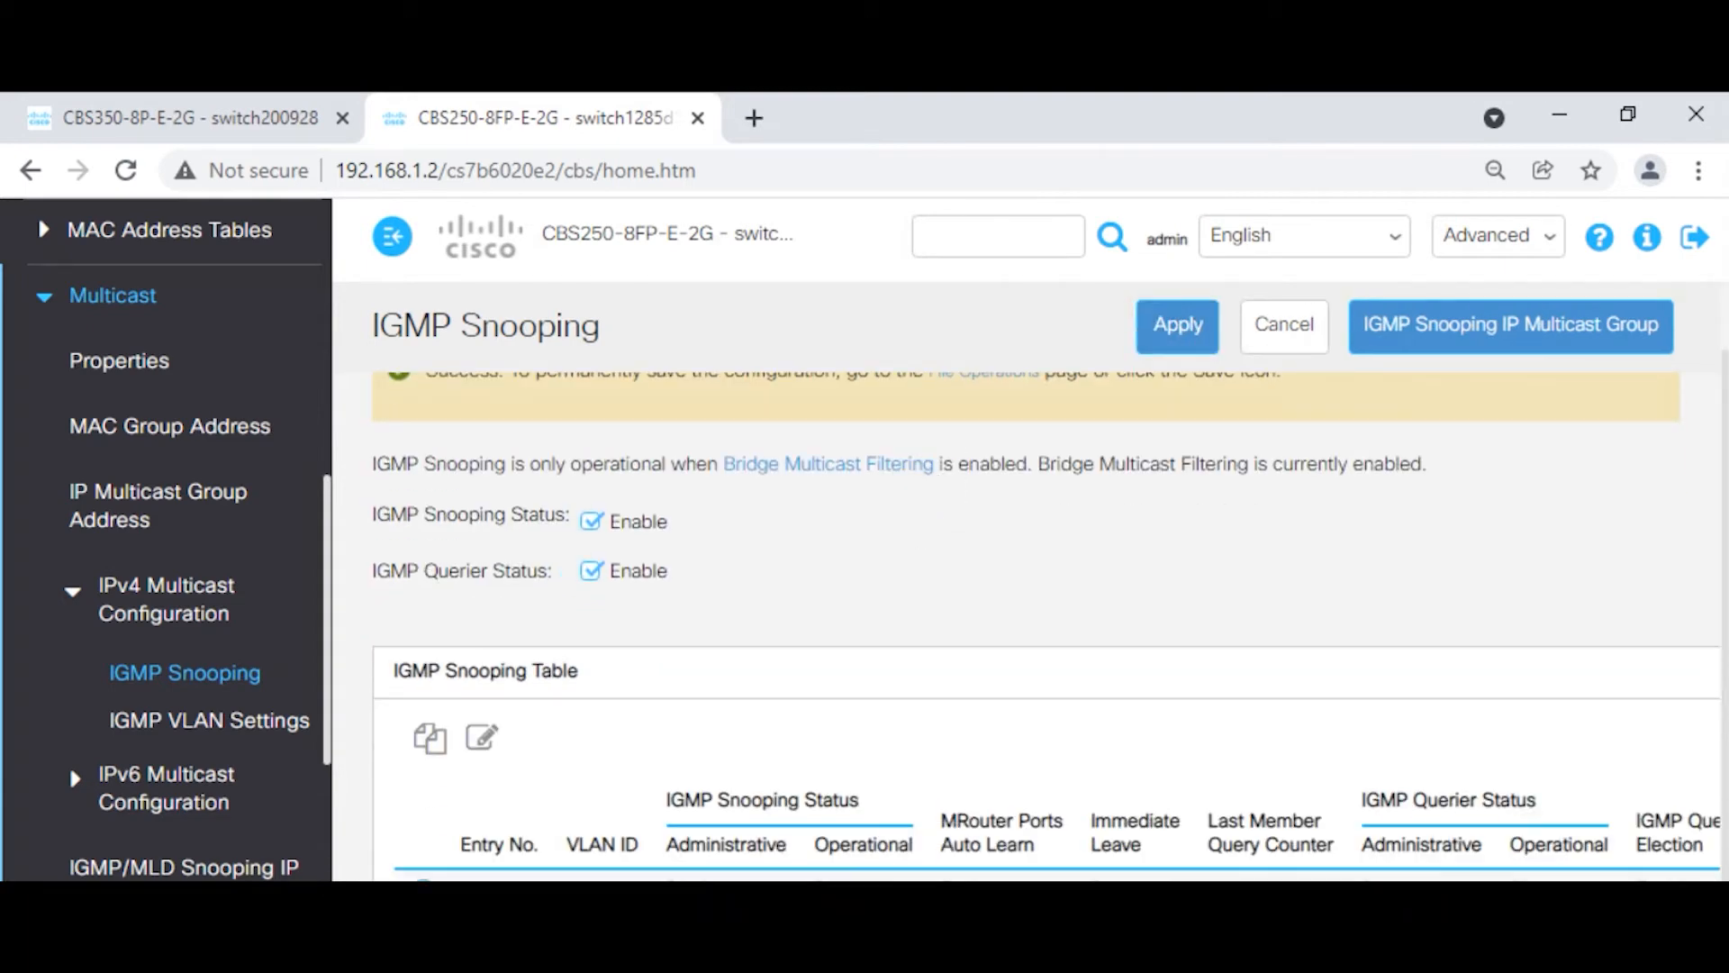
pyautogui.click(486, 738)
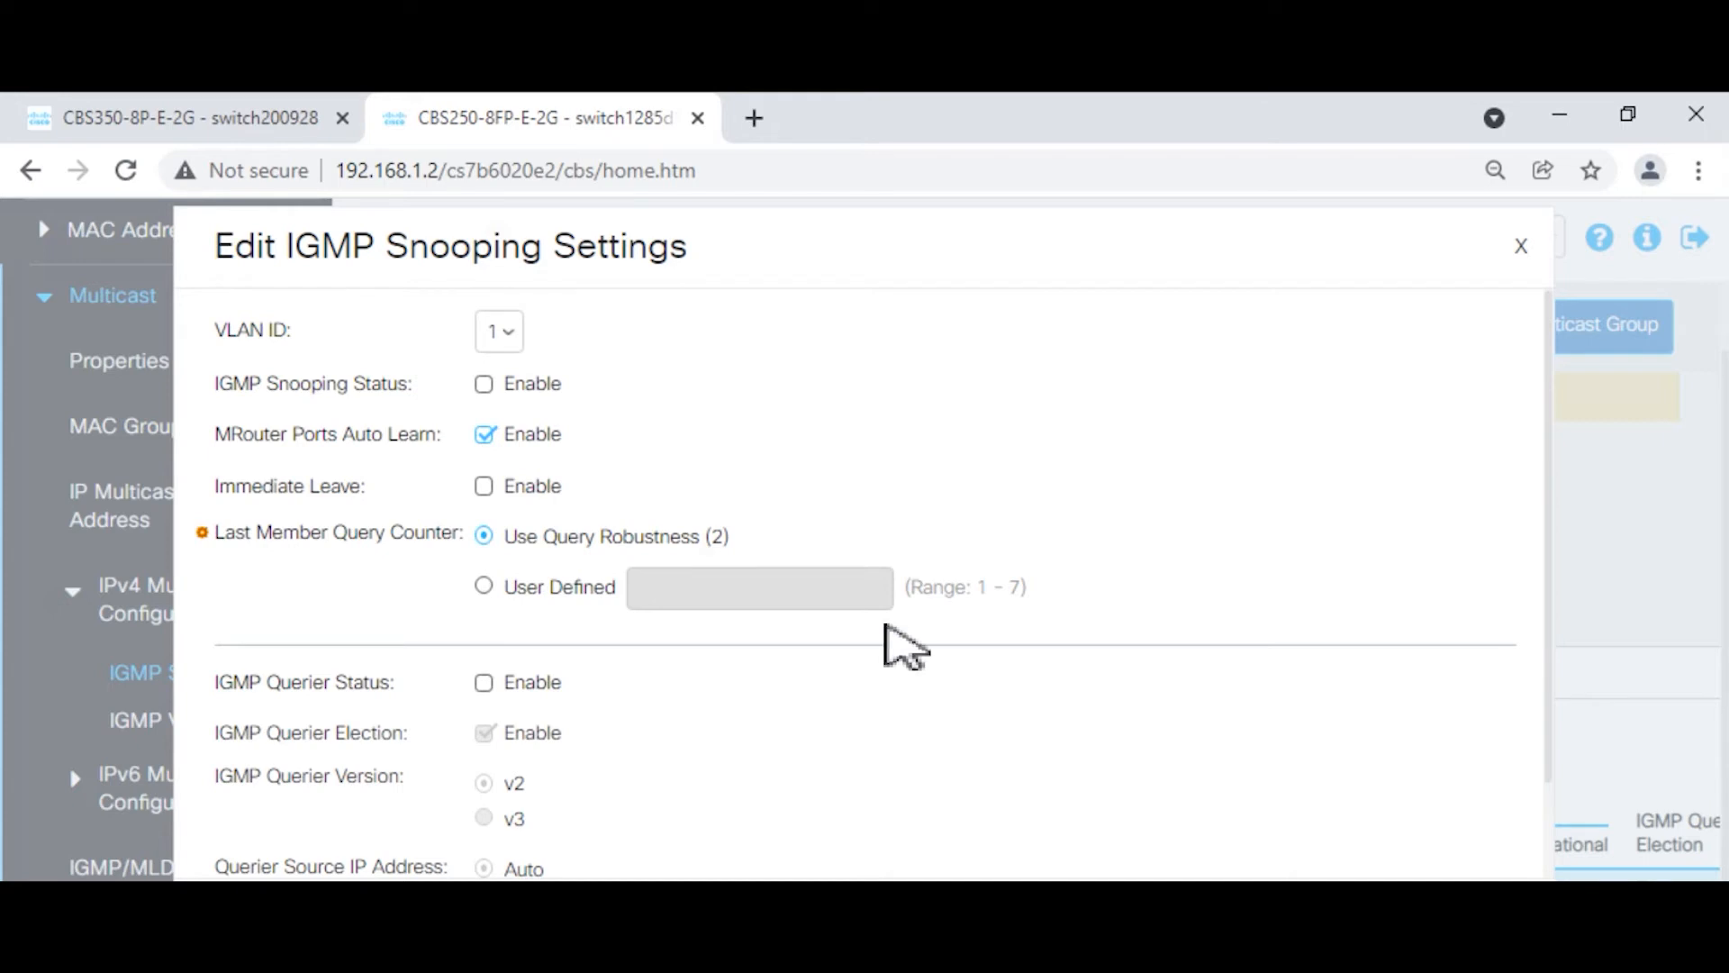
pyautogui.click(486, 384)
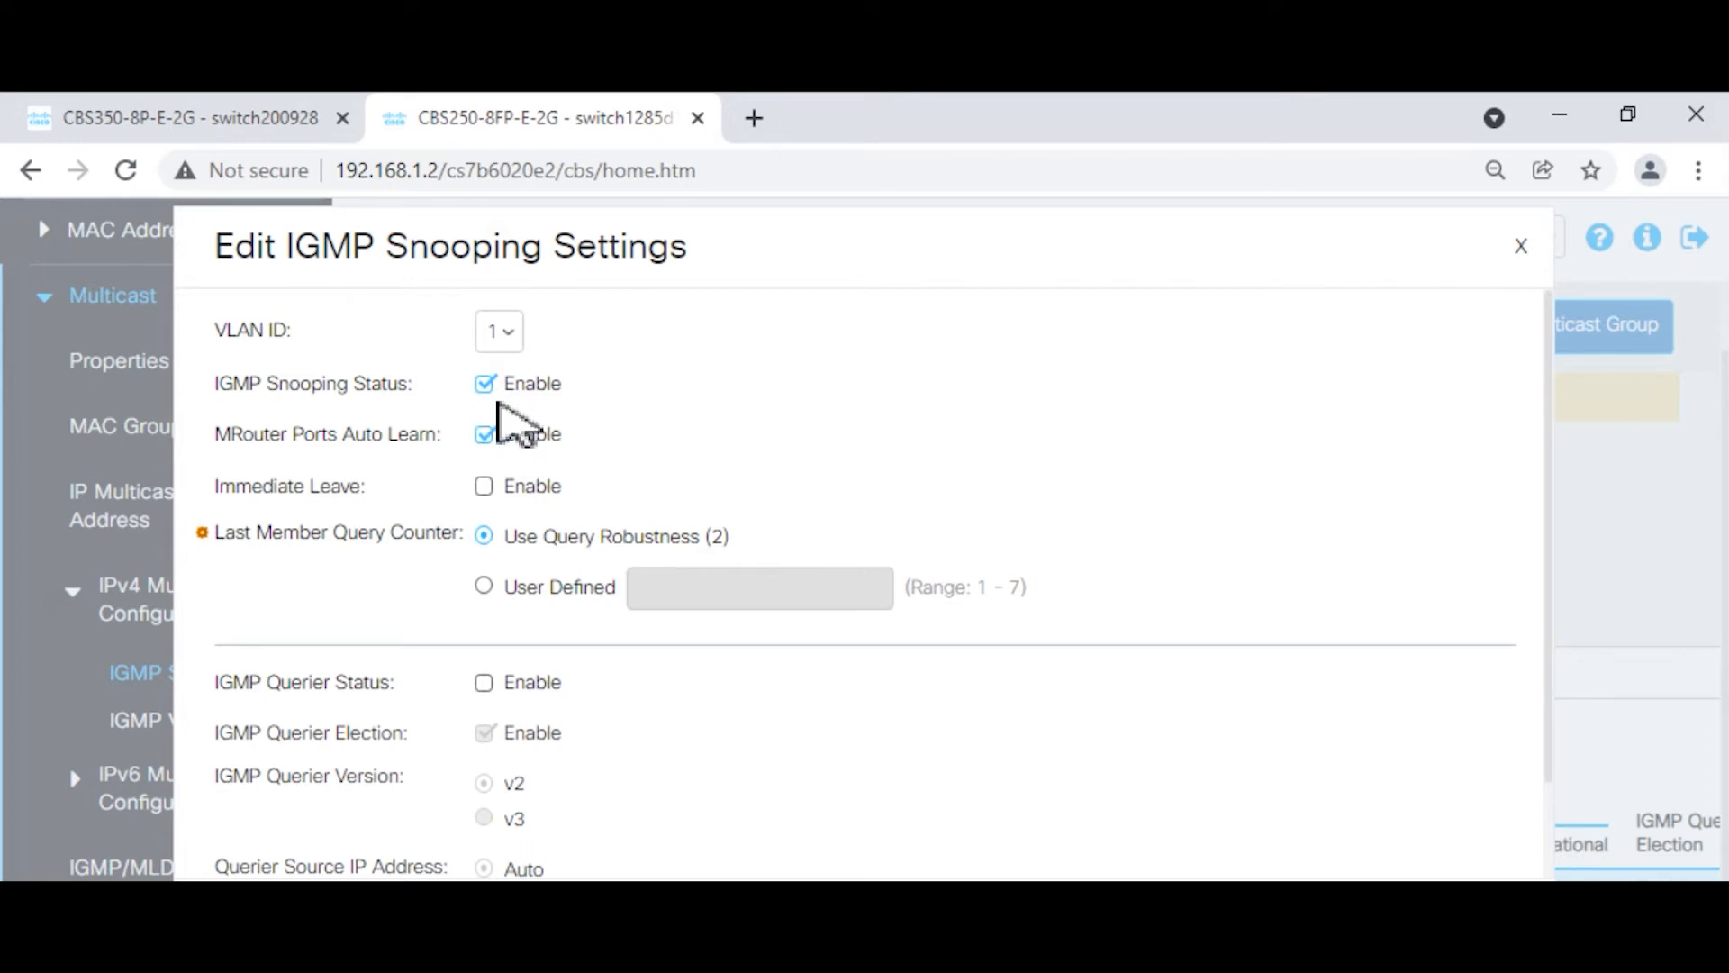
pyautogui.click(485, 486)
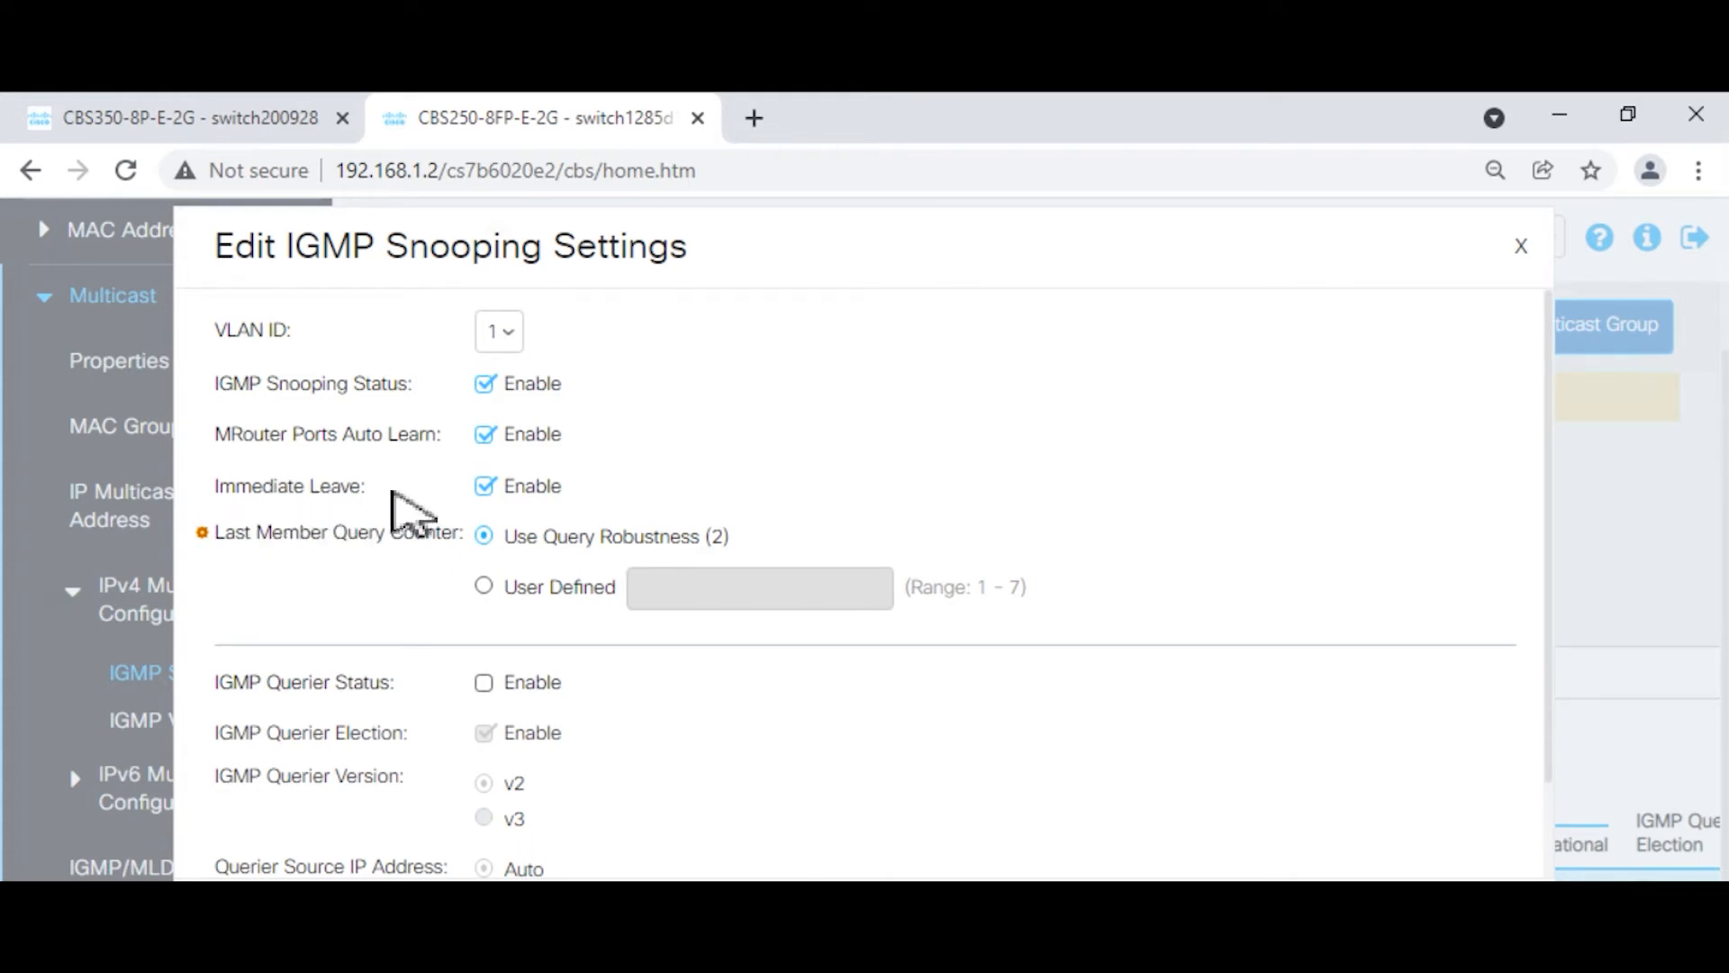
pyautogui.scroll(-1, 402, 494)
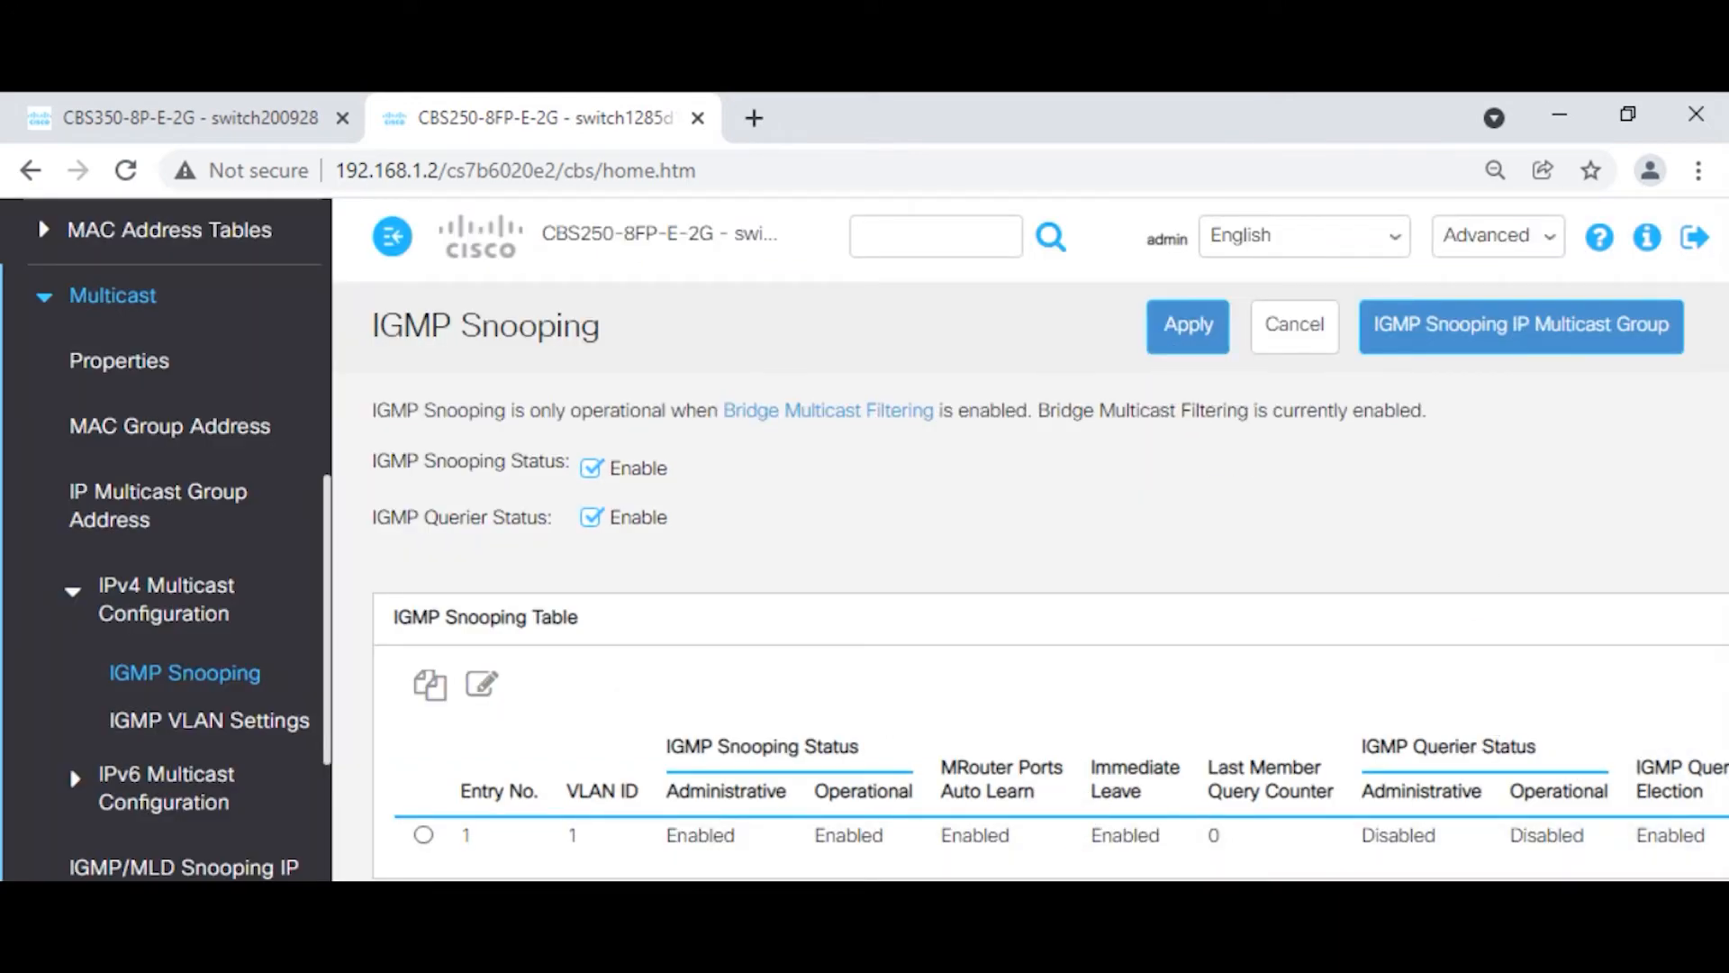
# Check VLAN 1's querier settings in the CBS250's IGMP Snooping Table, and apply and save the switch configuration.
pyautogui.hscroll(2, 1036, 631)
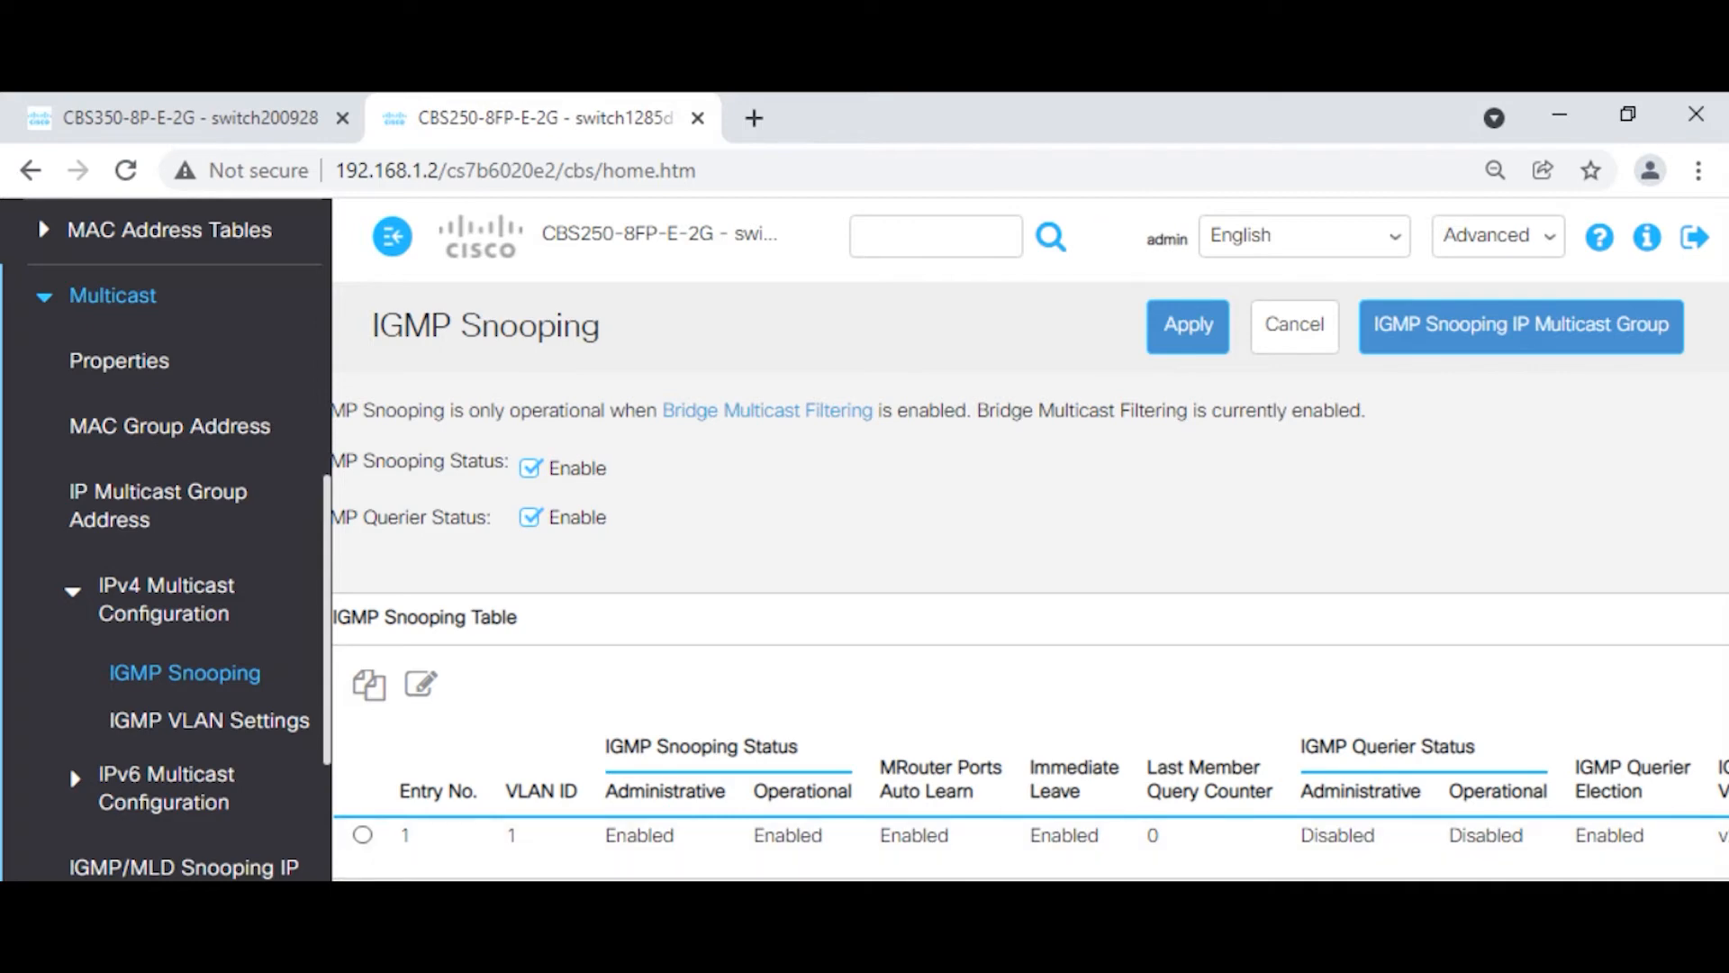
pyautogui.hscroll(5, 1029, 621)
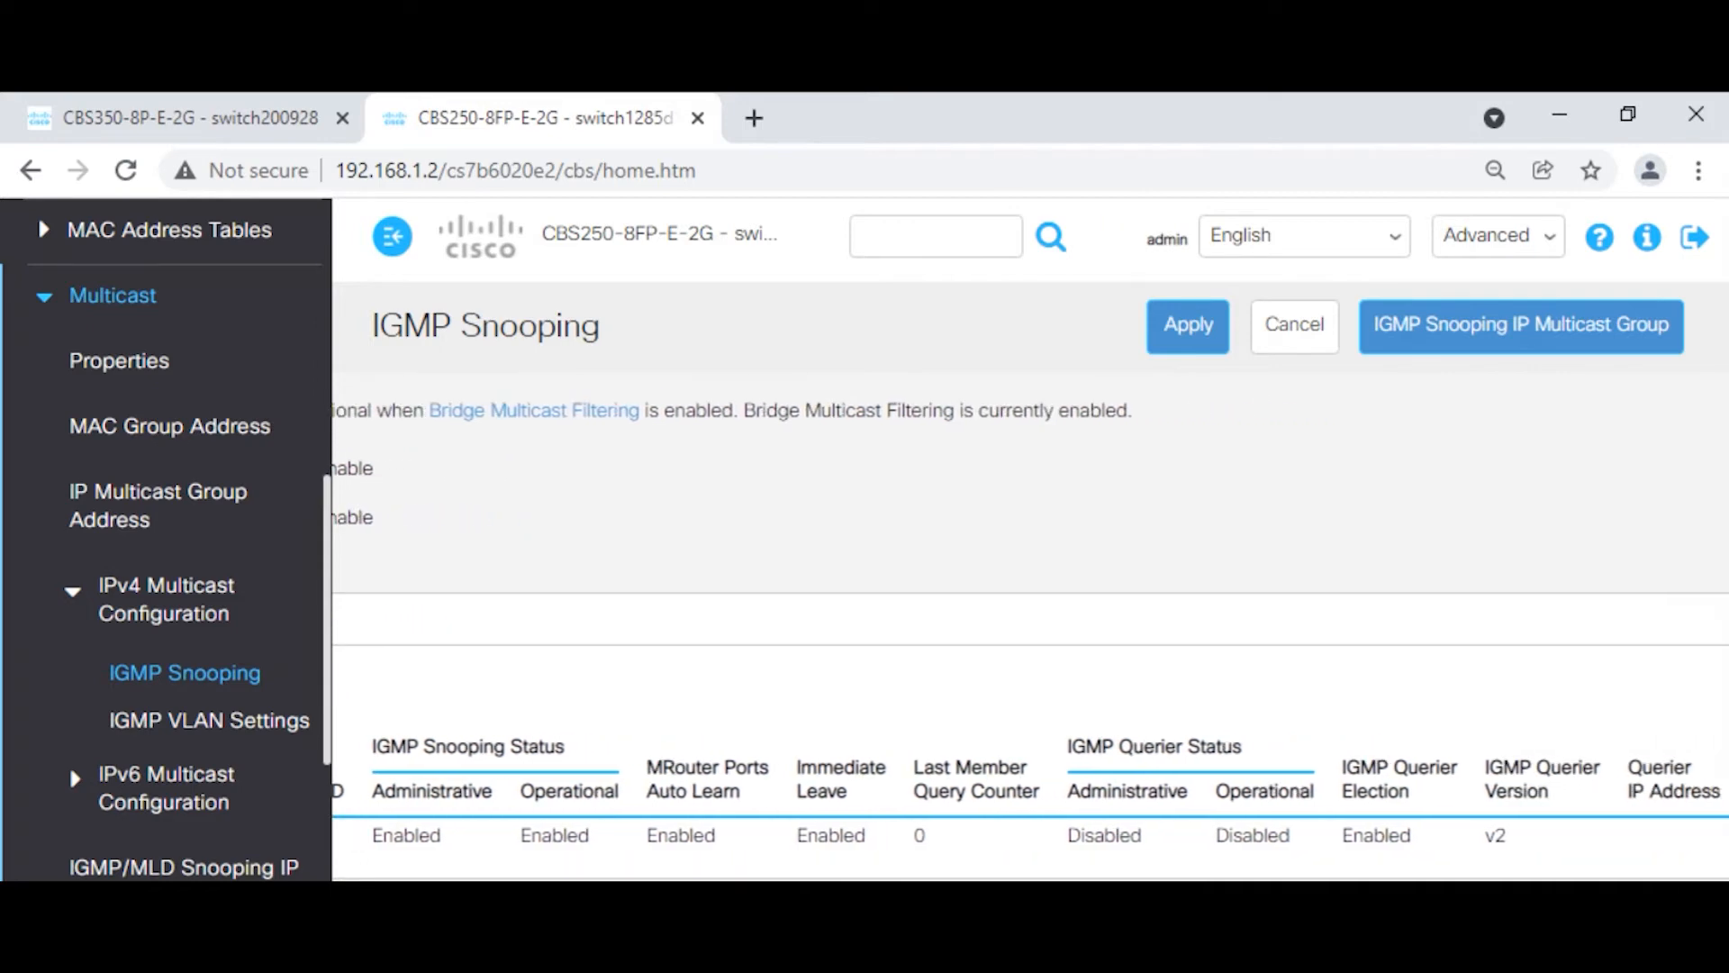
pyautogui.hscroll(1, 1029, 622)
pyautogui.hscroll(-7, 1029, 622)
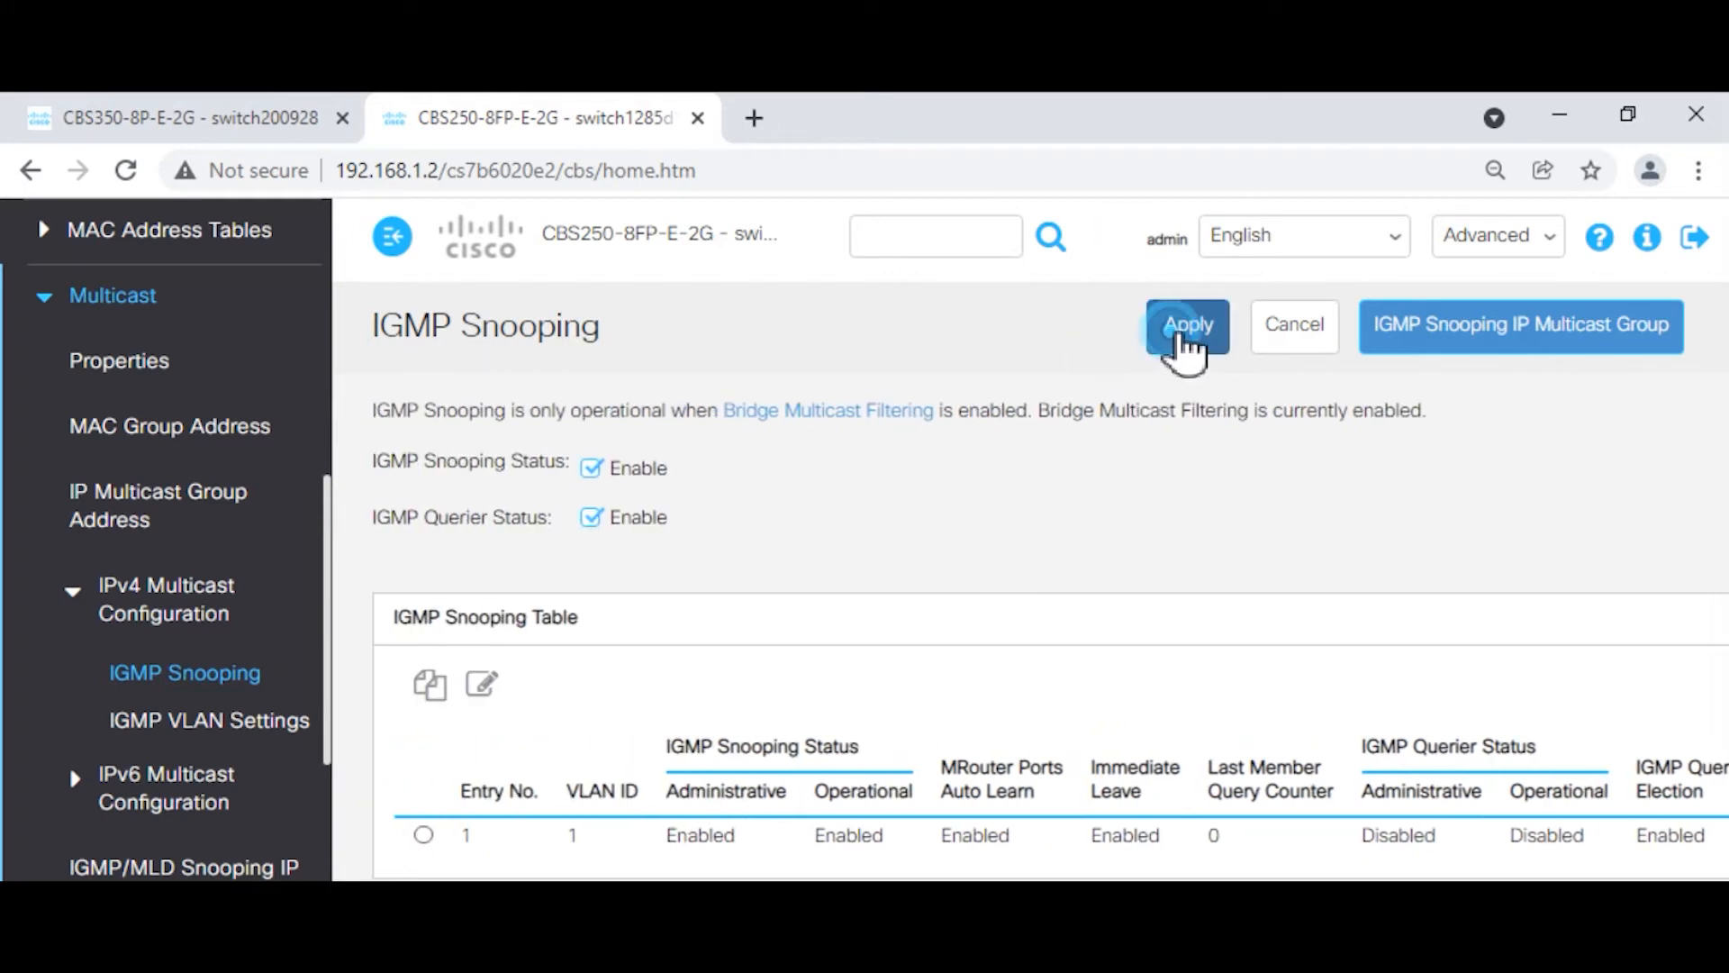
pyautogui.click(1180, 335)
pyautogui.click(1116, 236)
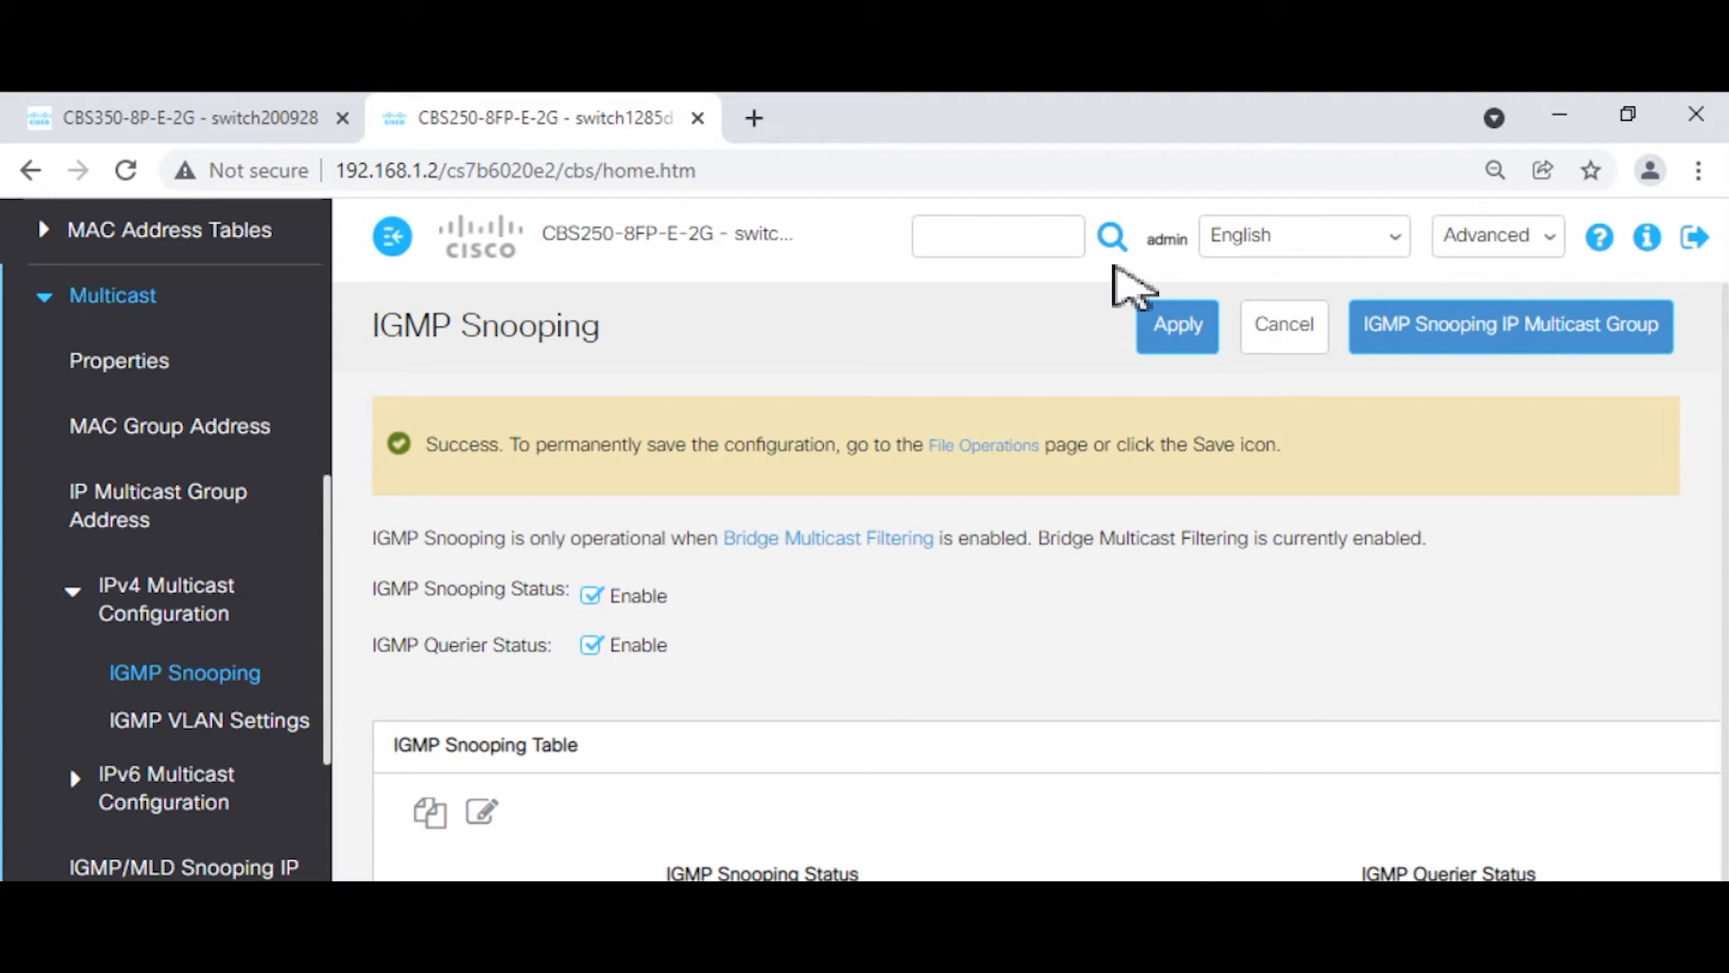
# Switch to Q-SYS Designer and check the audio signal on the AES67 Transmitter inputs and AES67 Receiver outputs.
pyautogui.click(995, 869)
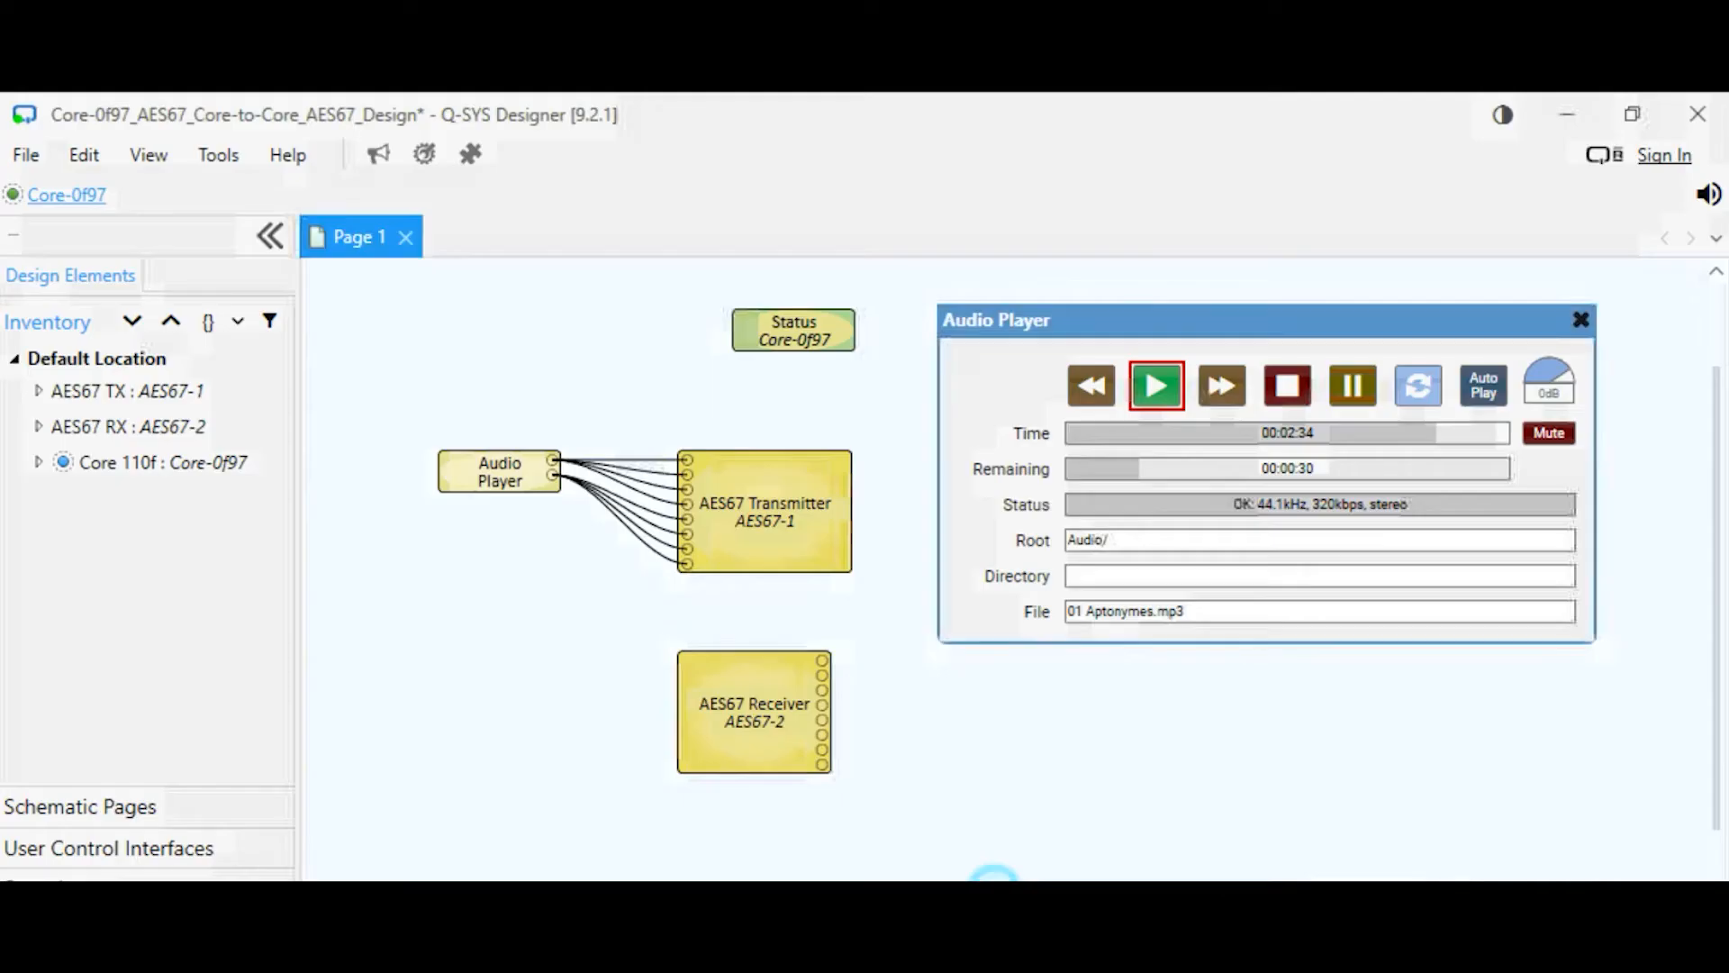
pyautogui.moveTo(690, 463)
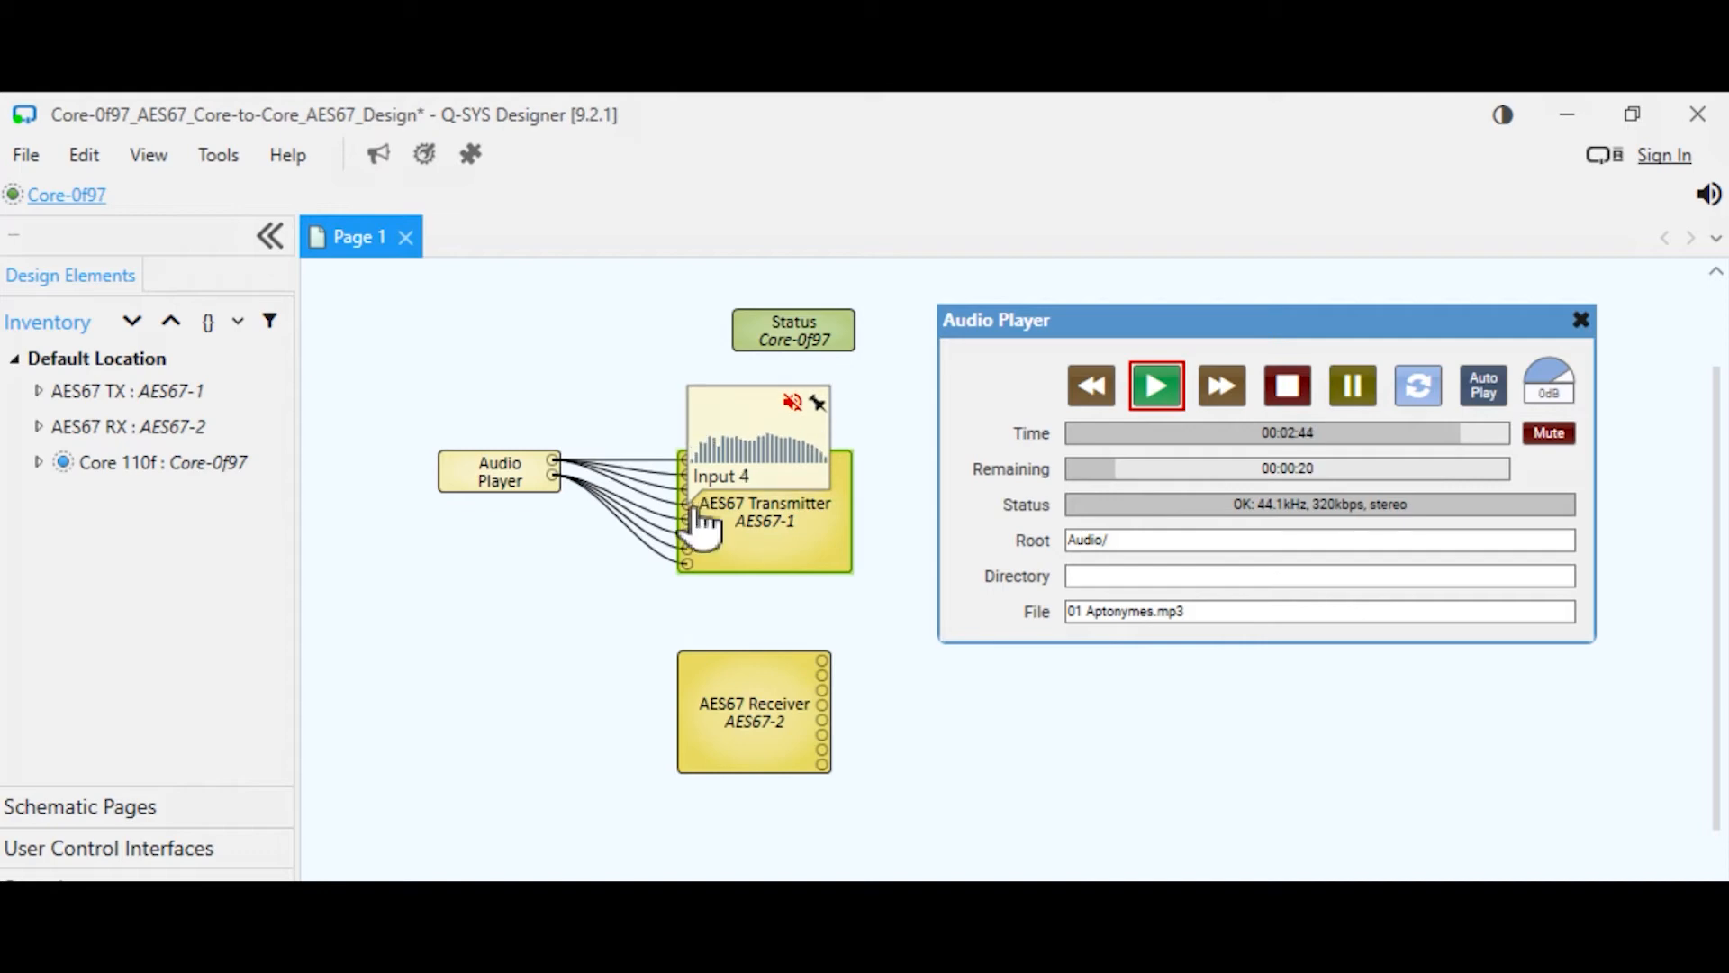
pyautogui.moveTo(830, 671)
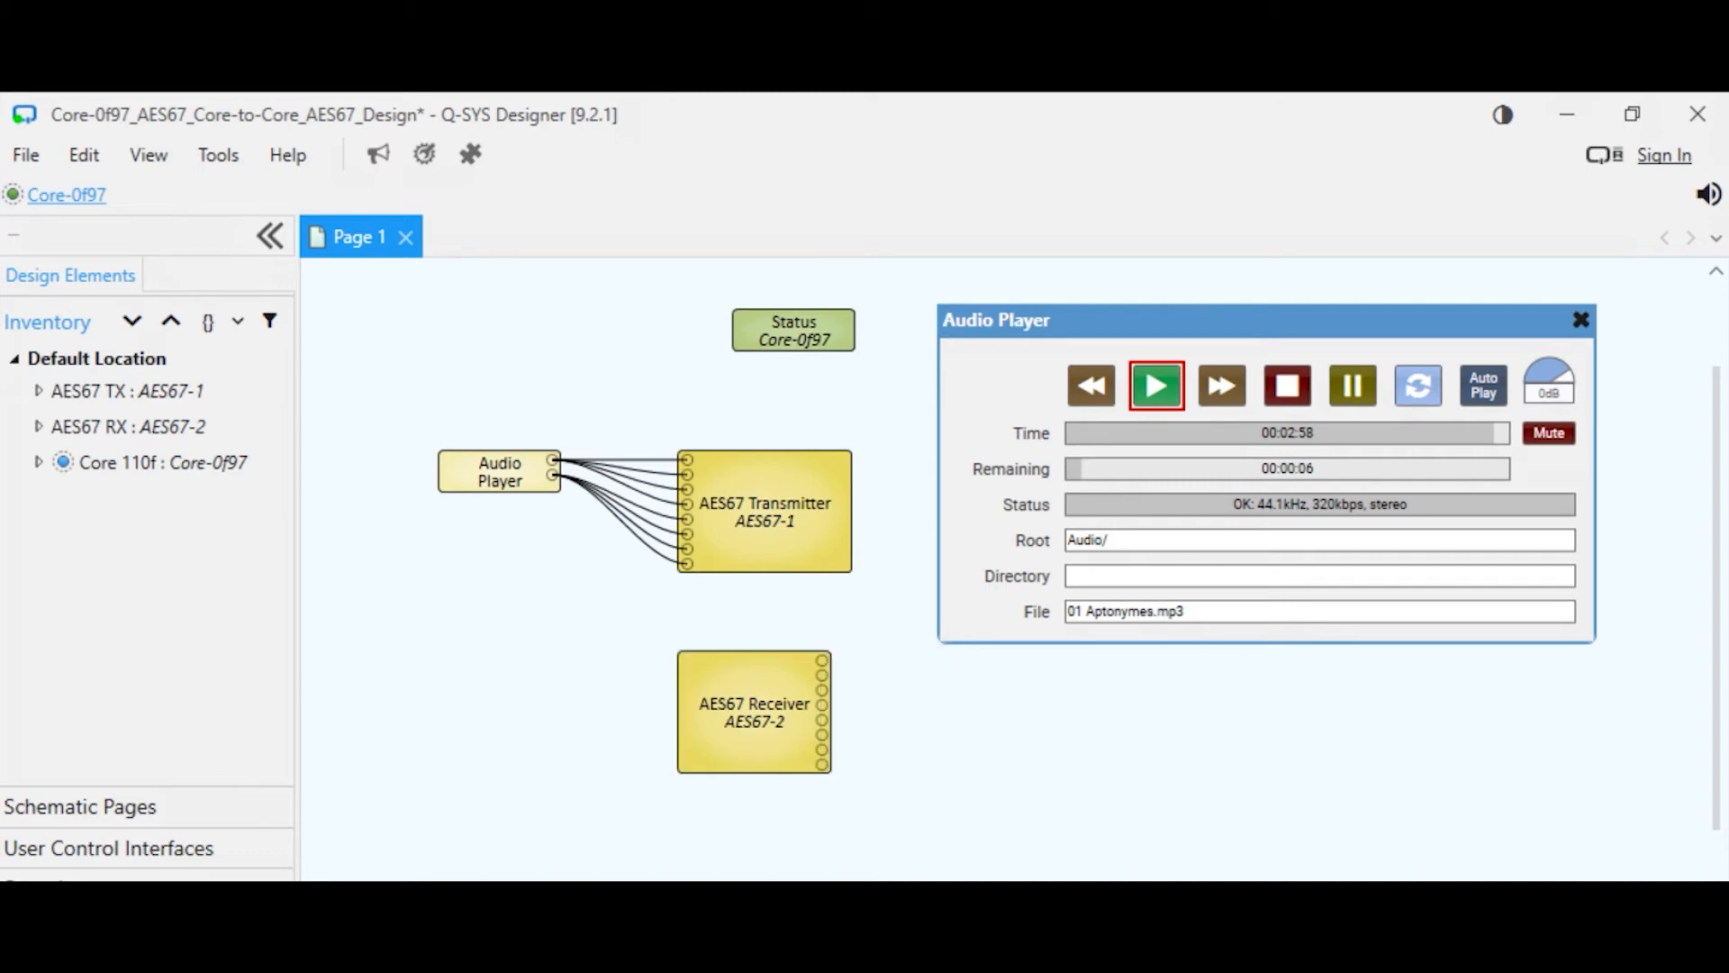
# Switch to Wireshark and record a short new capture on Ethernet0 without saving the earlier packets, stopping it after about five seconds.
pyautogui.moveTo(1167, 891)
pyautogui.click(1261, 815)
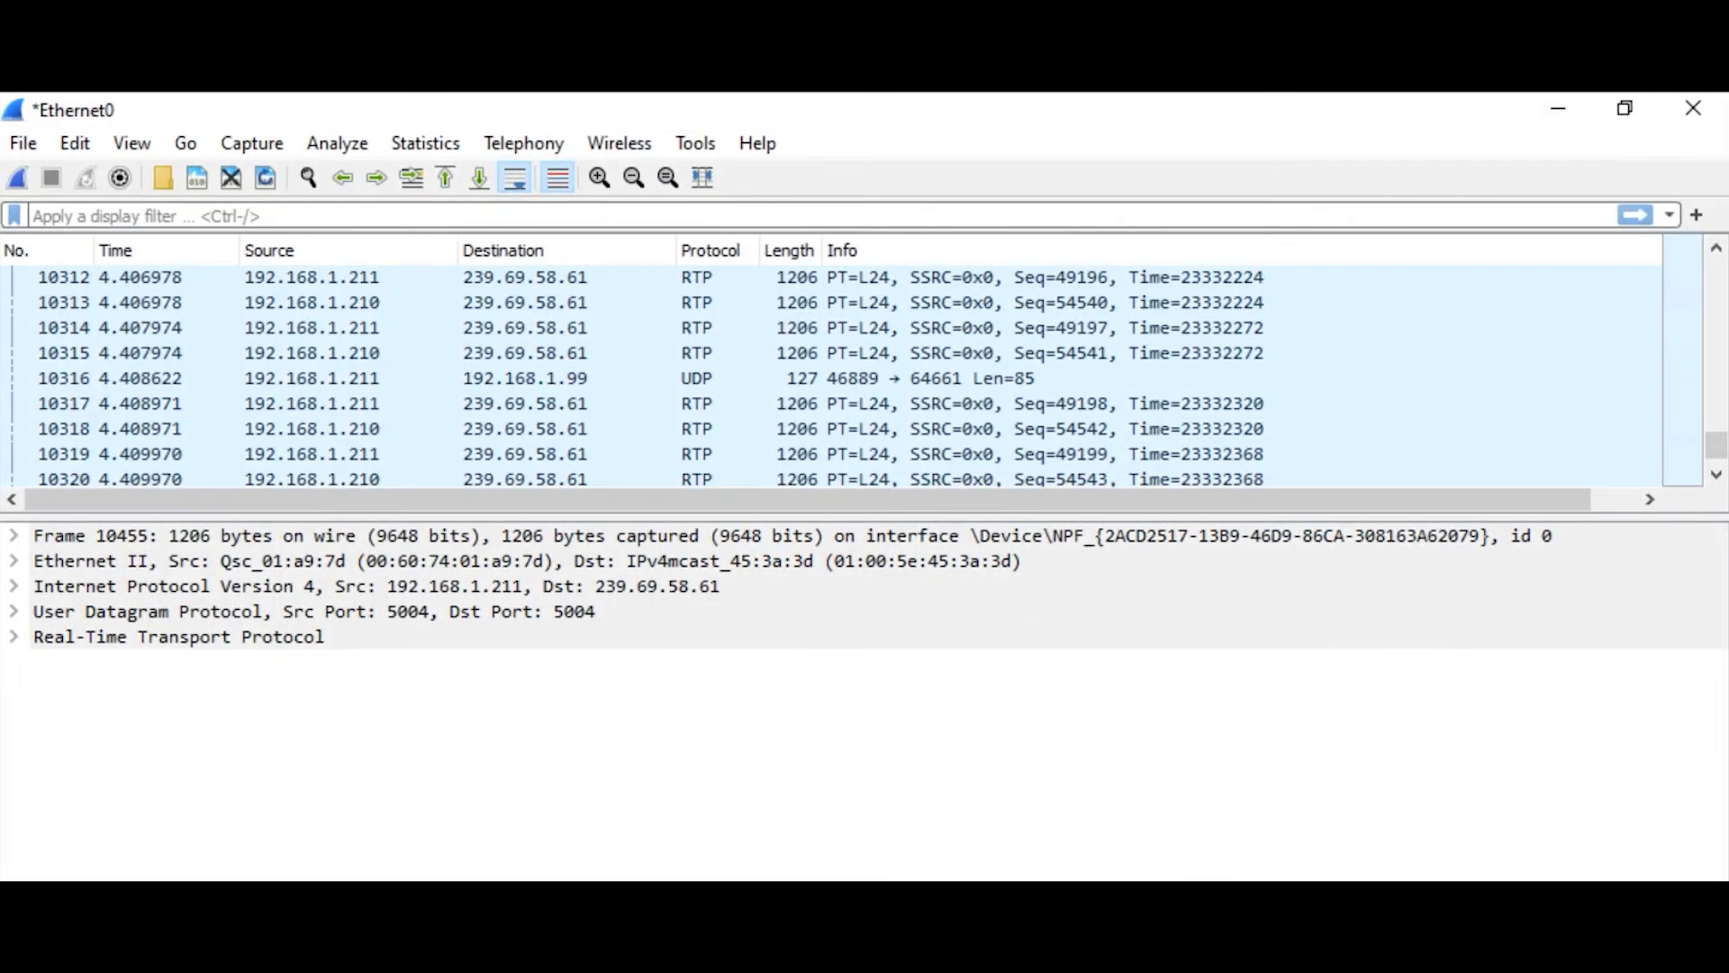
pyautogui.click(251, 144)
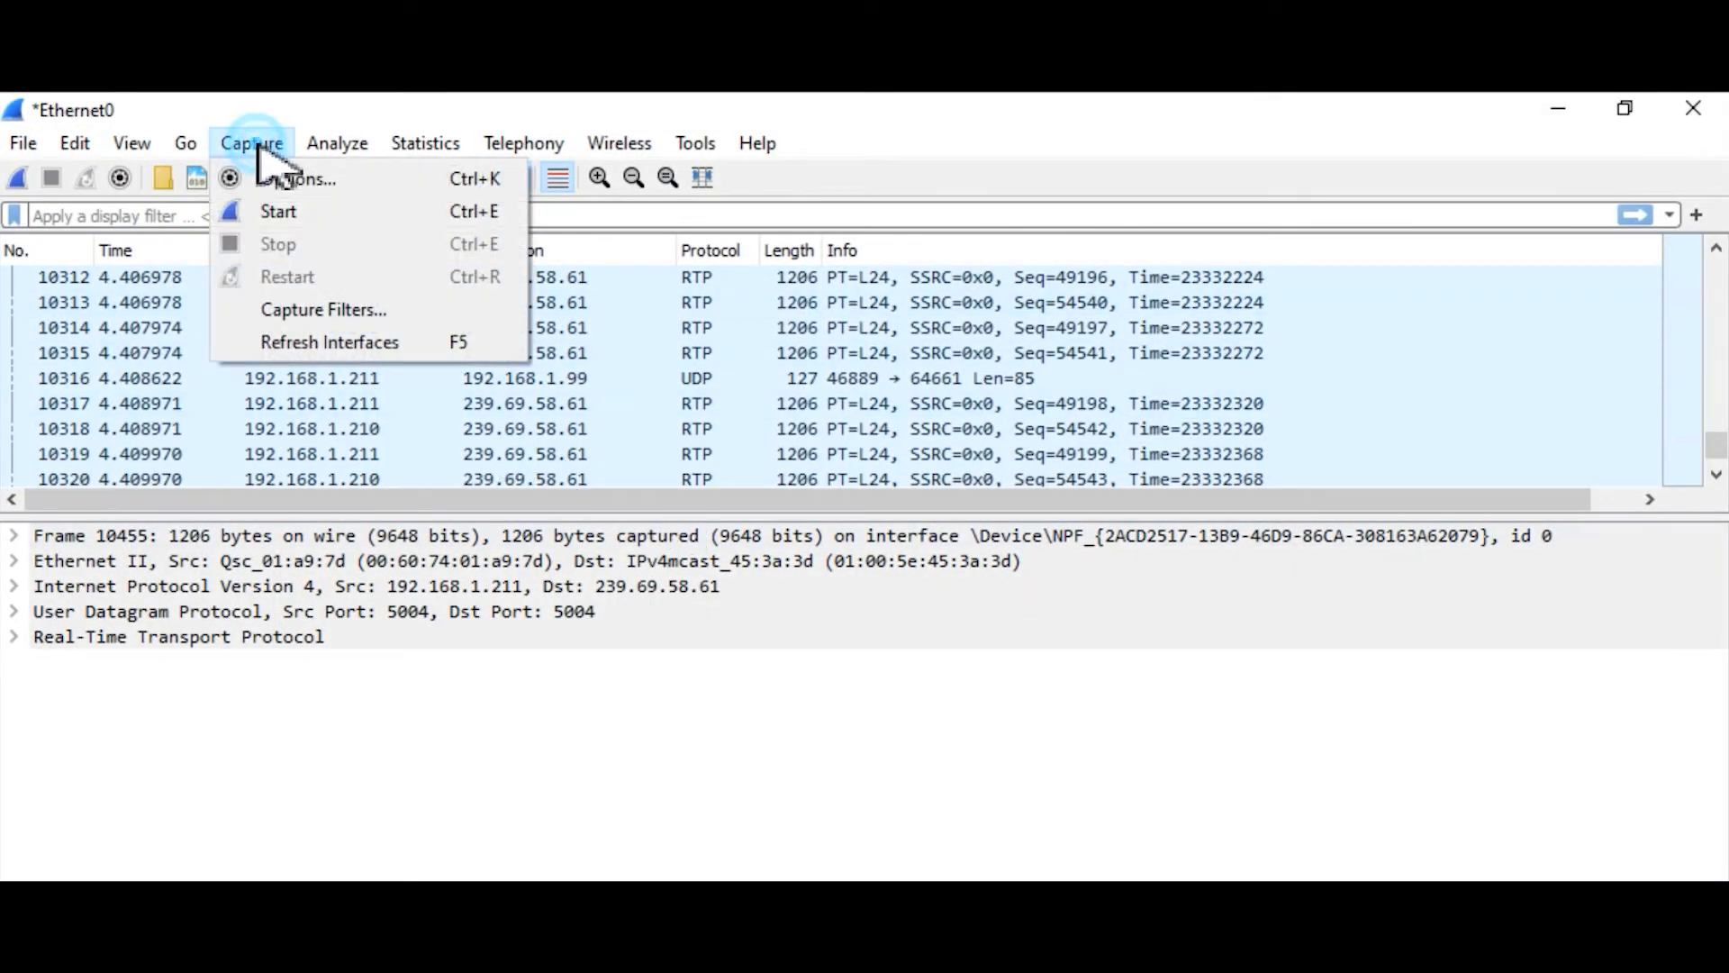
pyautogui.click(273, 178)
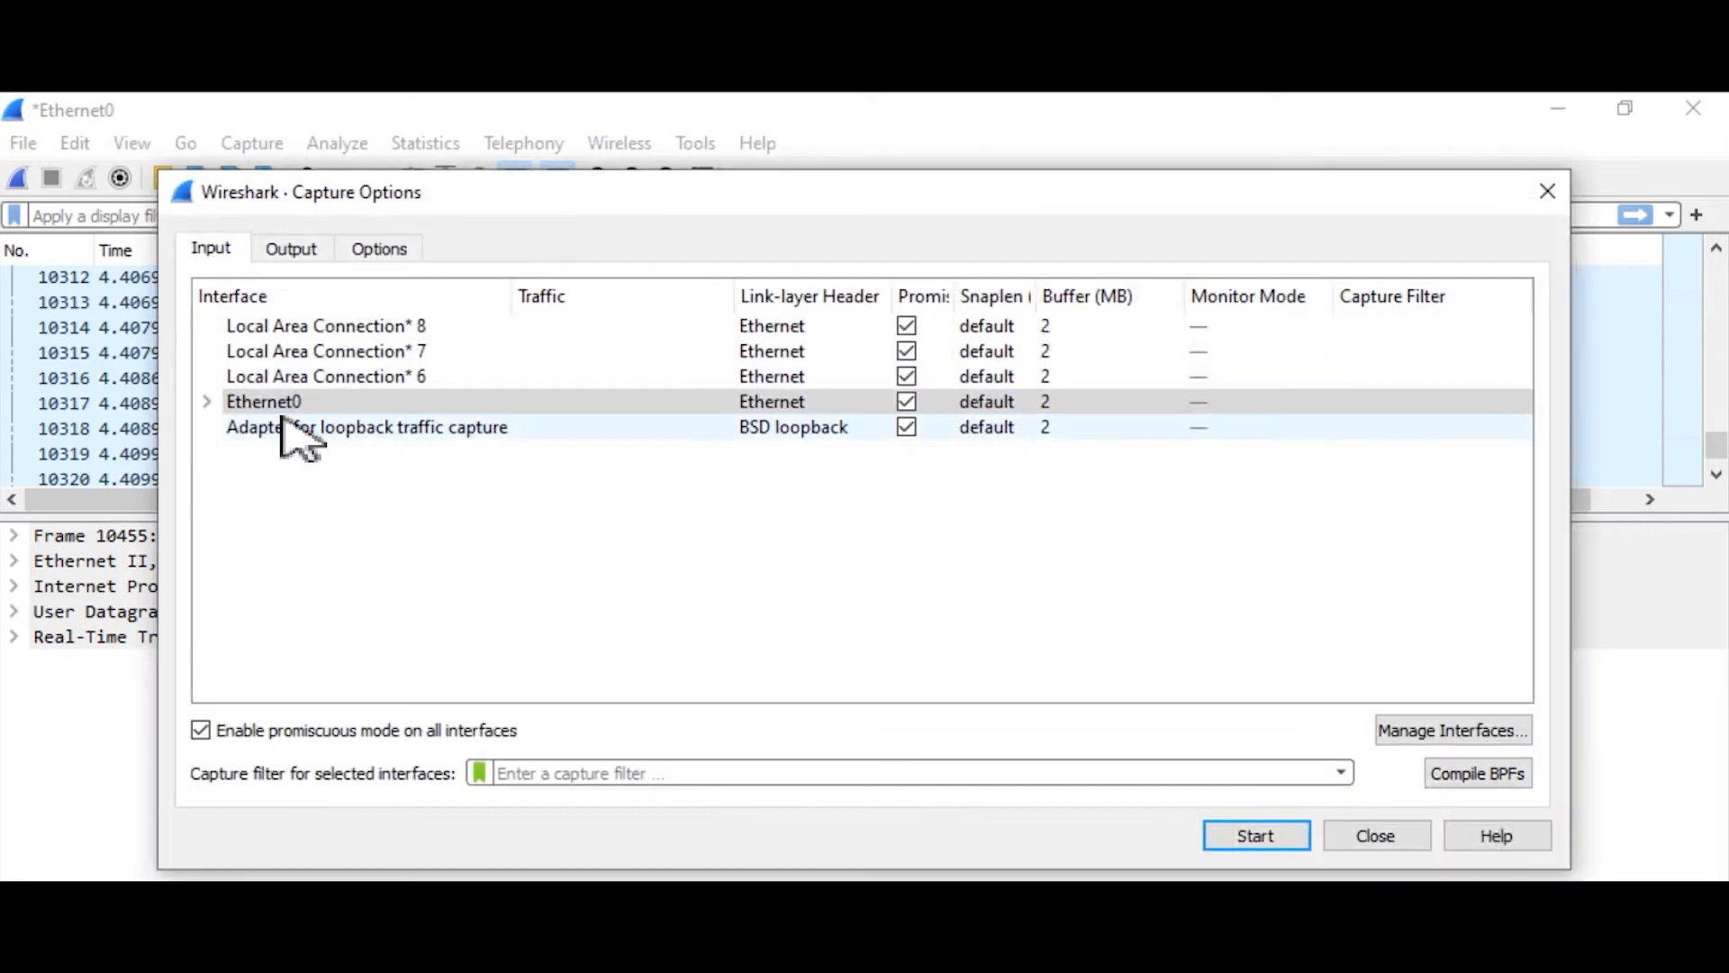
pyautogui.click(1273, 836)
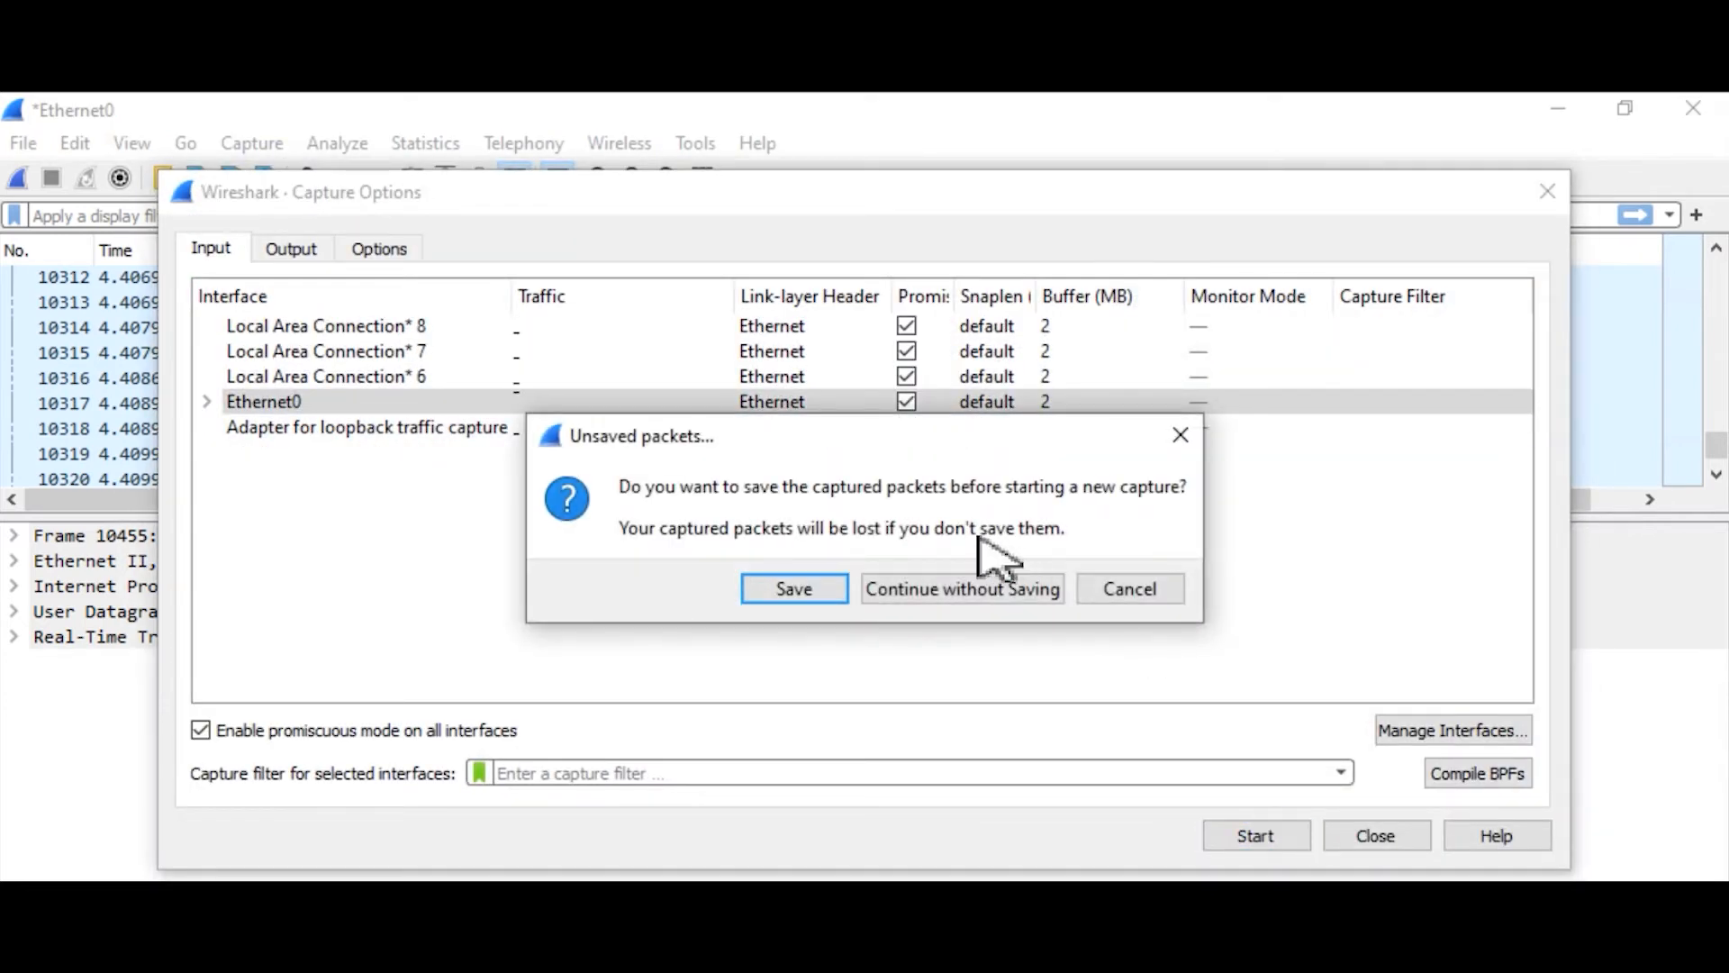
pyautogui.click(954, 590)
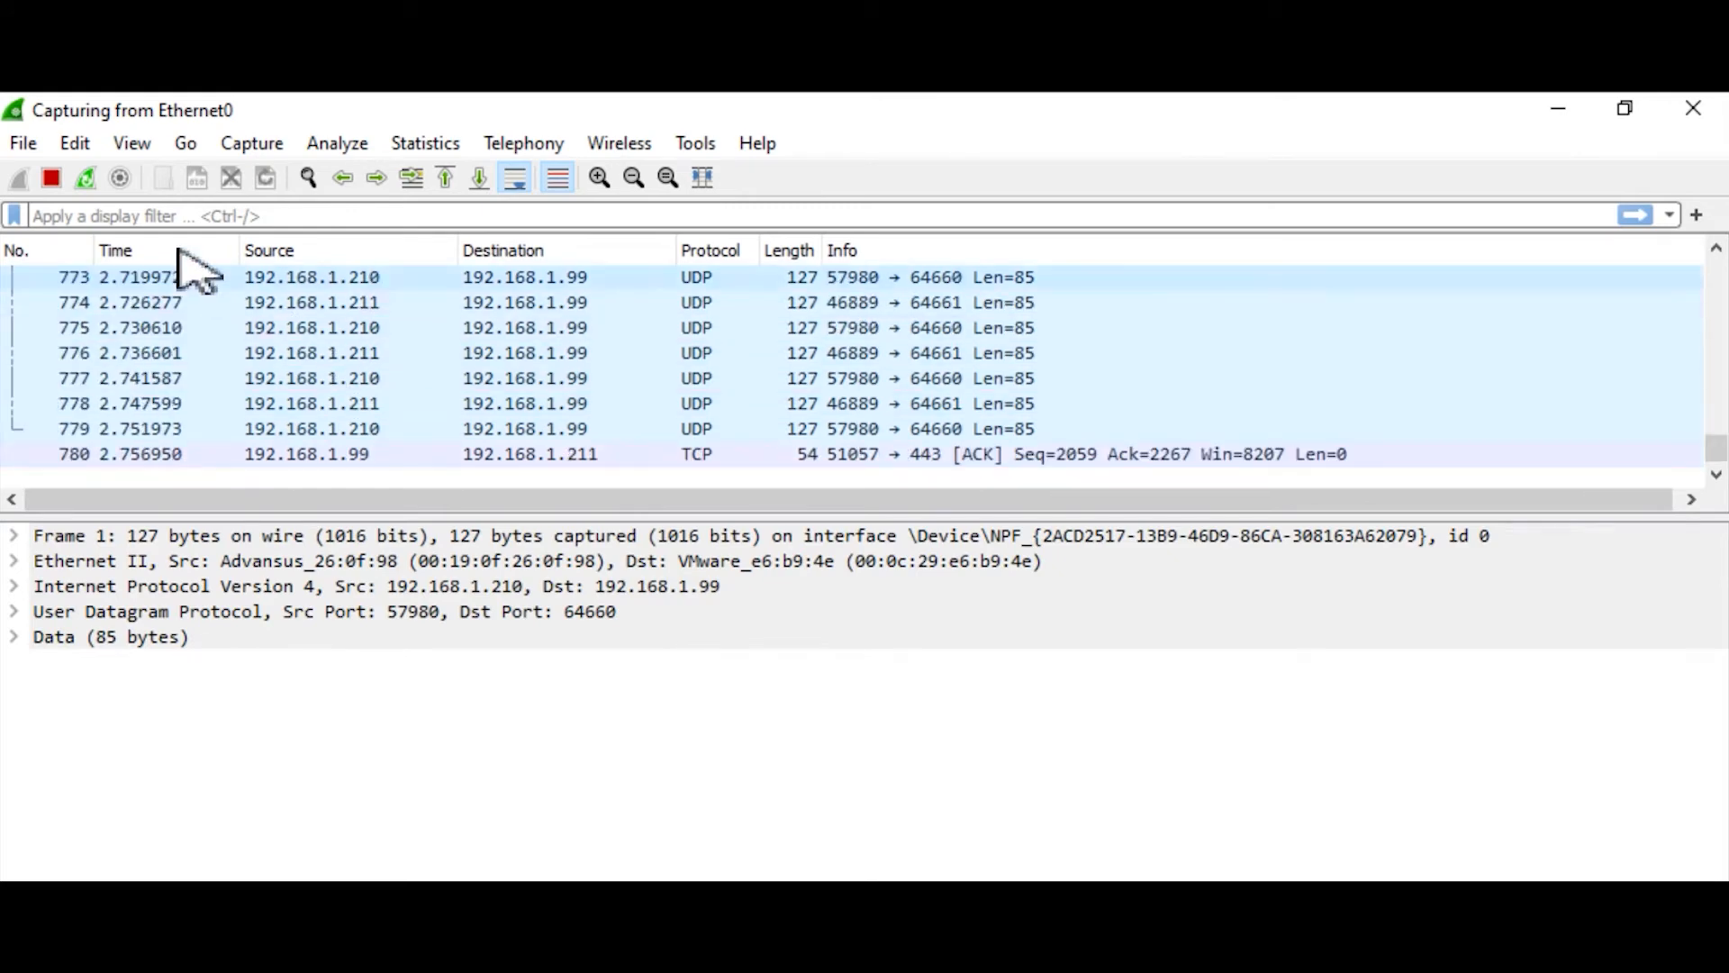
pyautogui.click(52, 180)
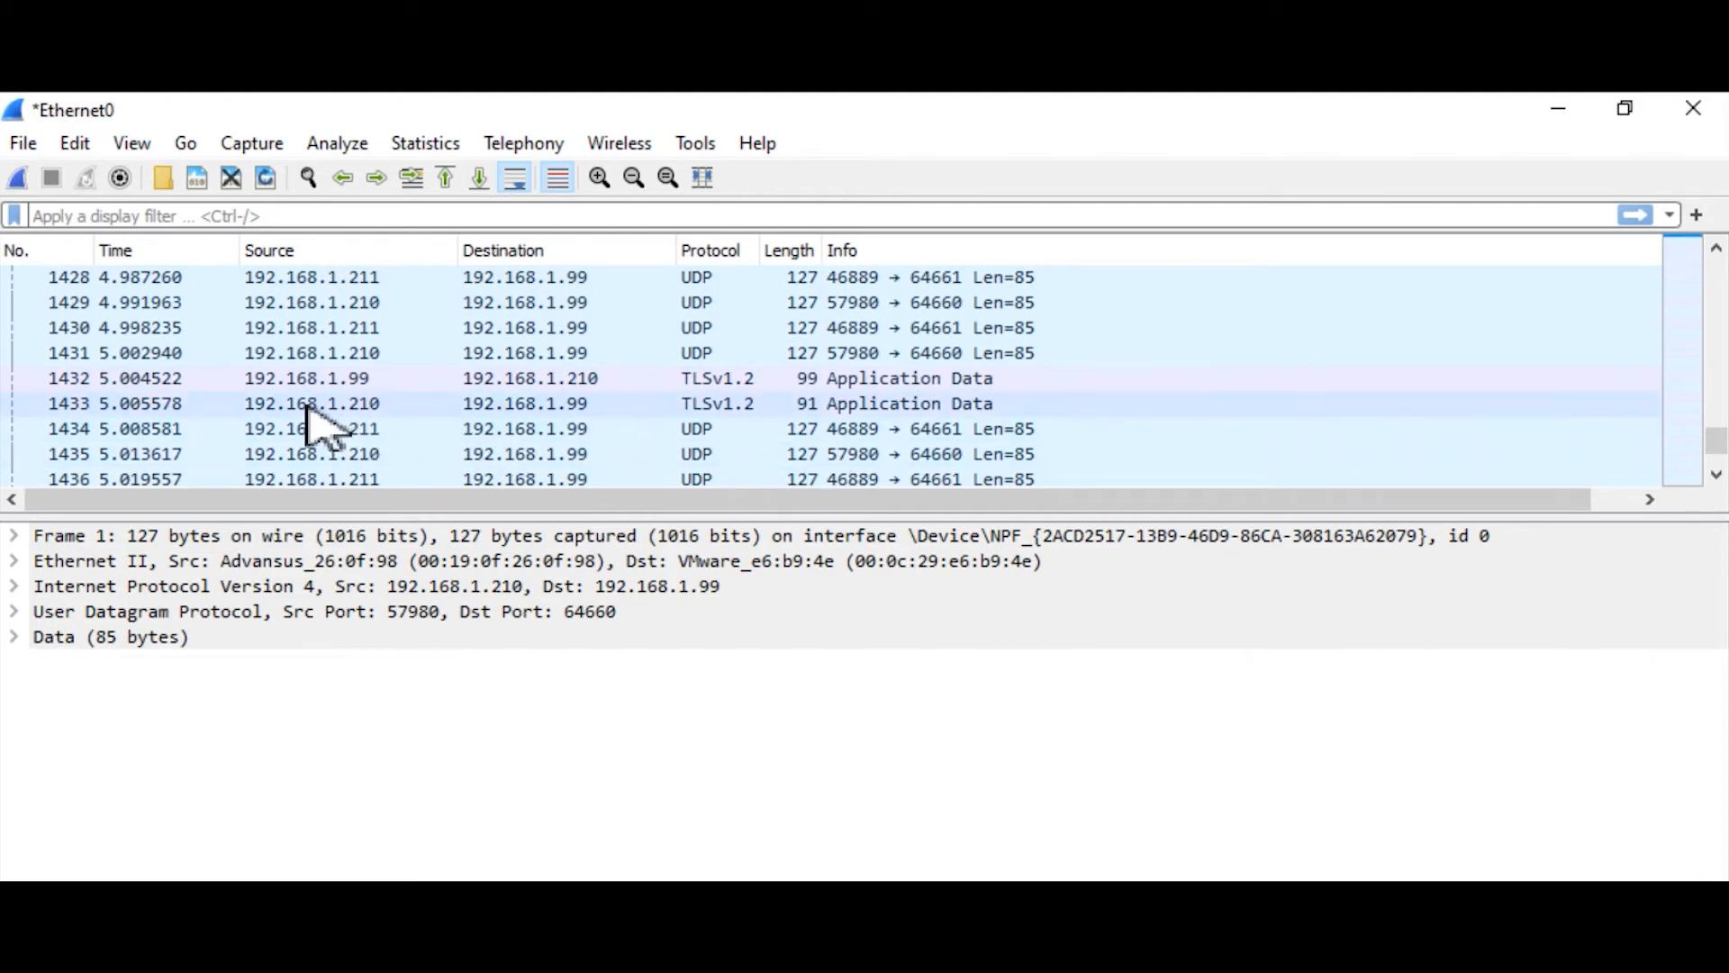
# Examine the source and destination addresses of the captured packets for any multicast audio traffic.
pyautogui.scroll(1, 320, 423)
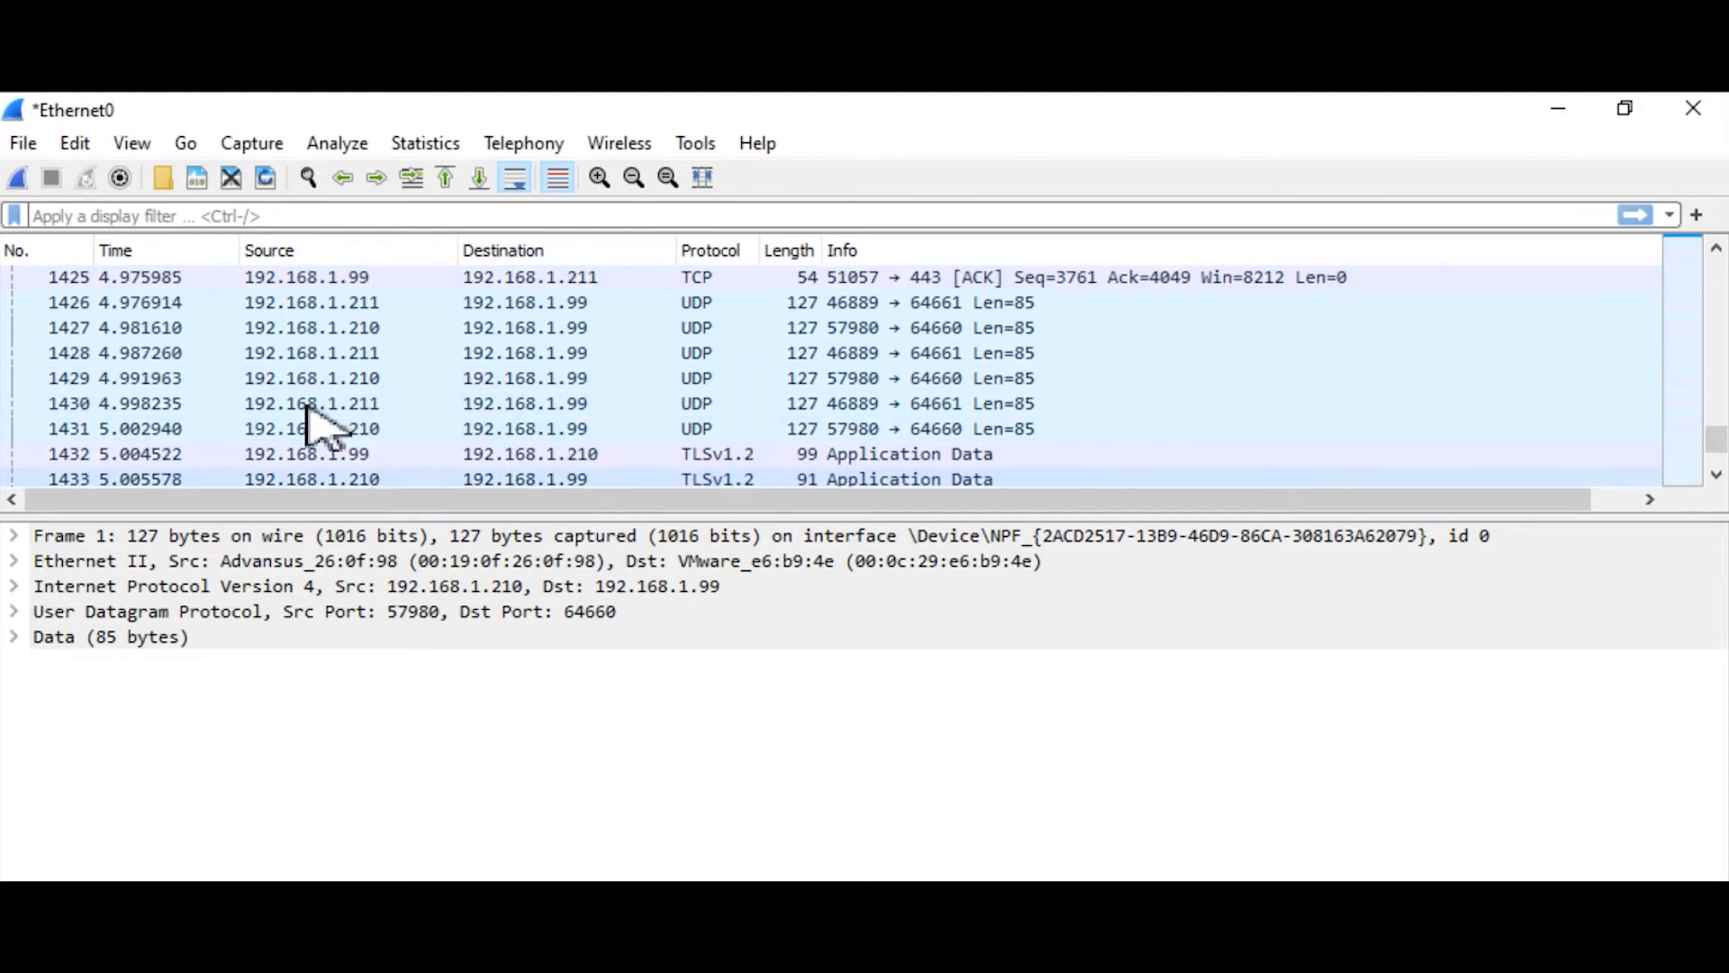
pyautogui.scroll(-4, 320, 423)
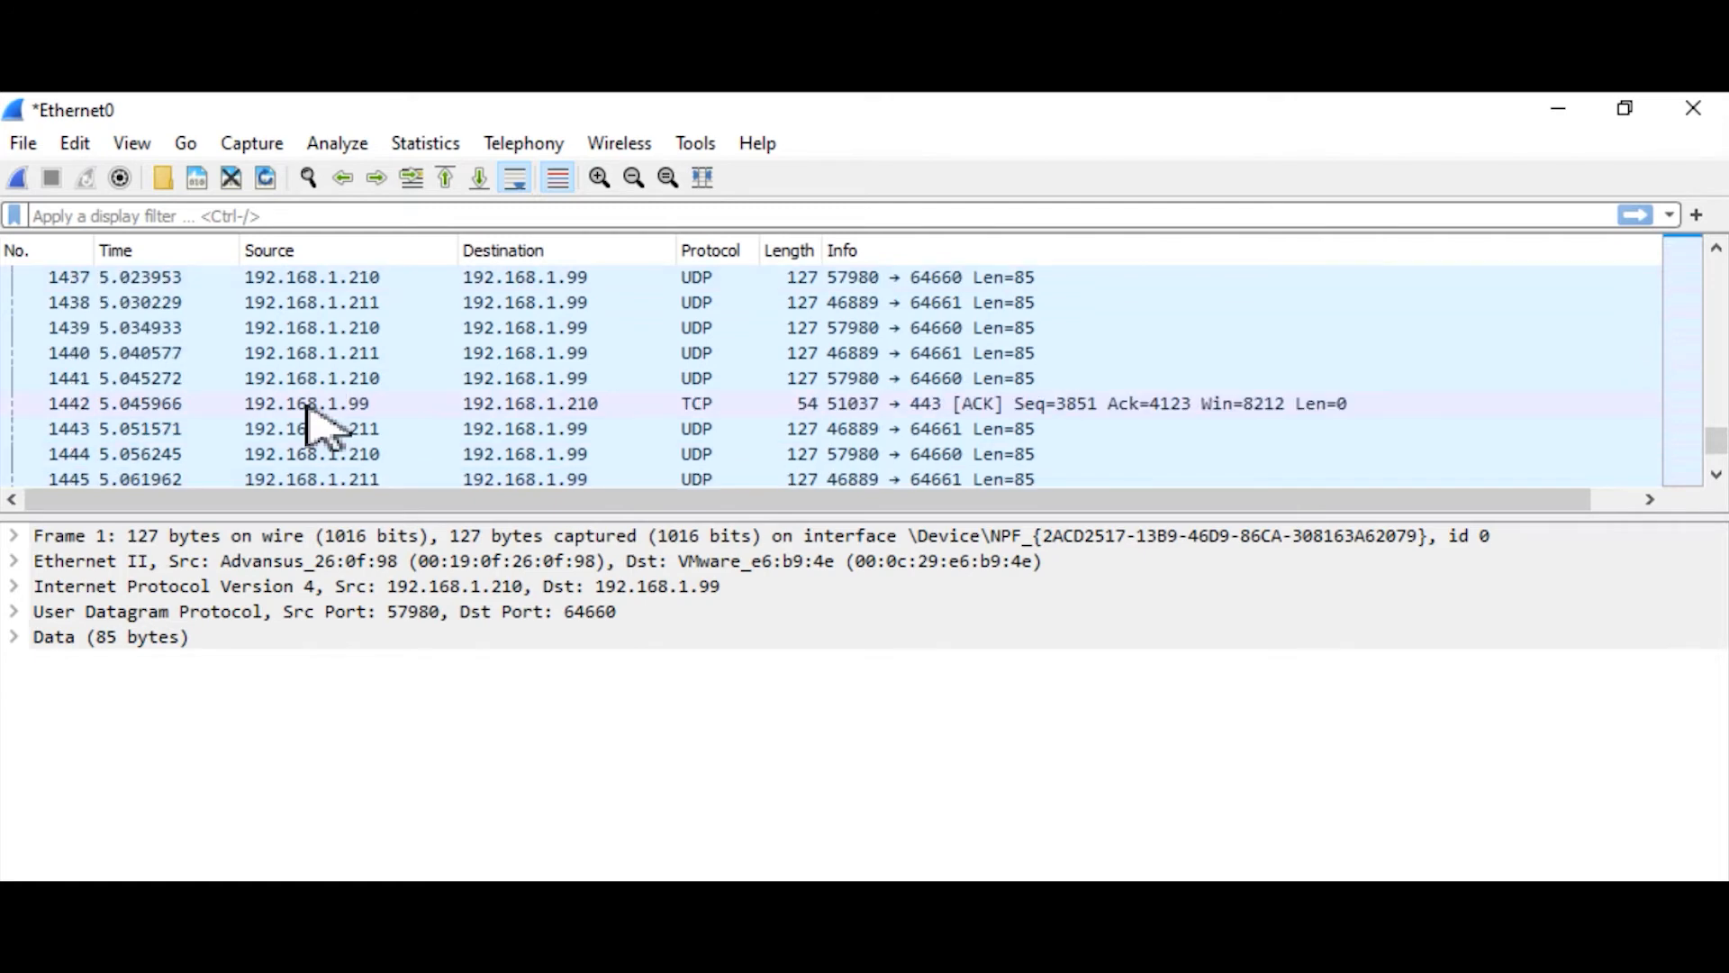
pyautogui.scroll(-2, 320, 423)
pyautogui.scroll(-2, 320, 423)
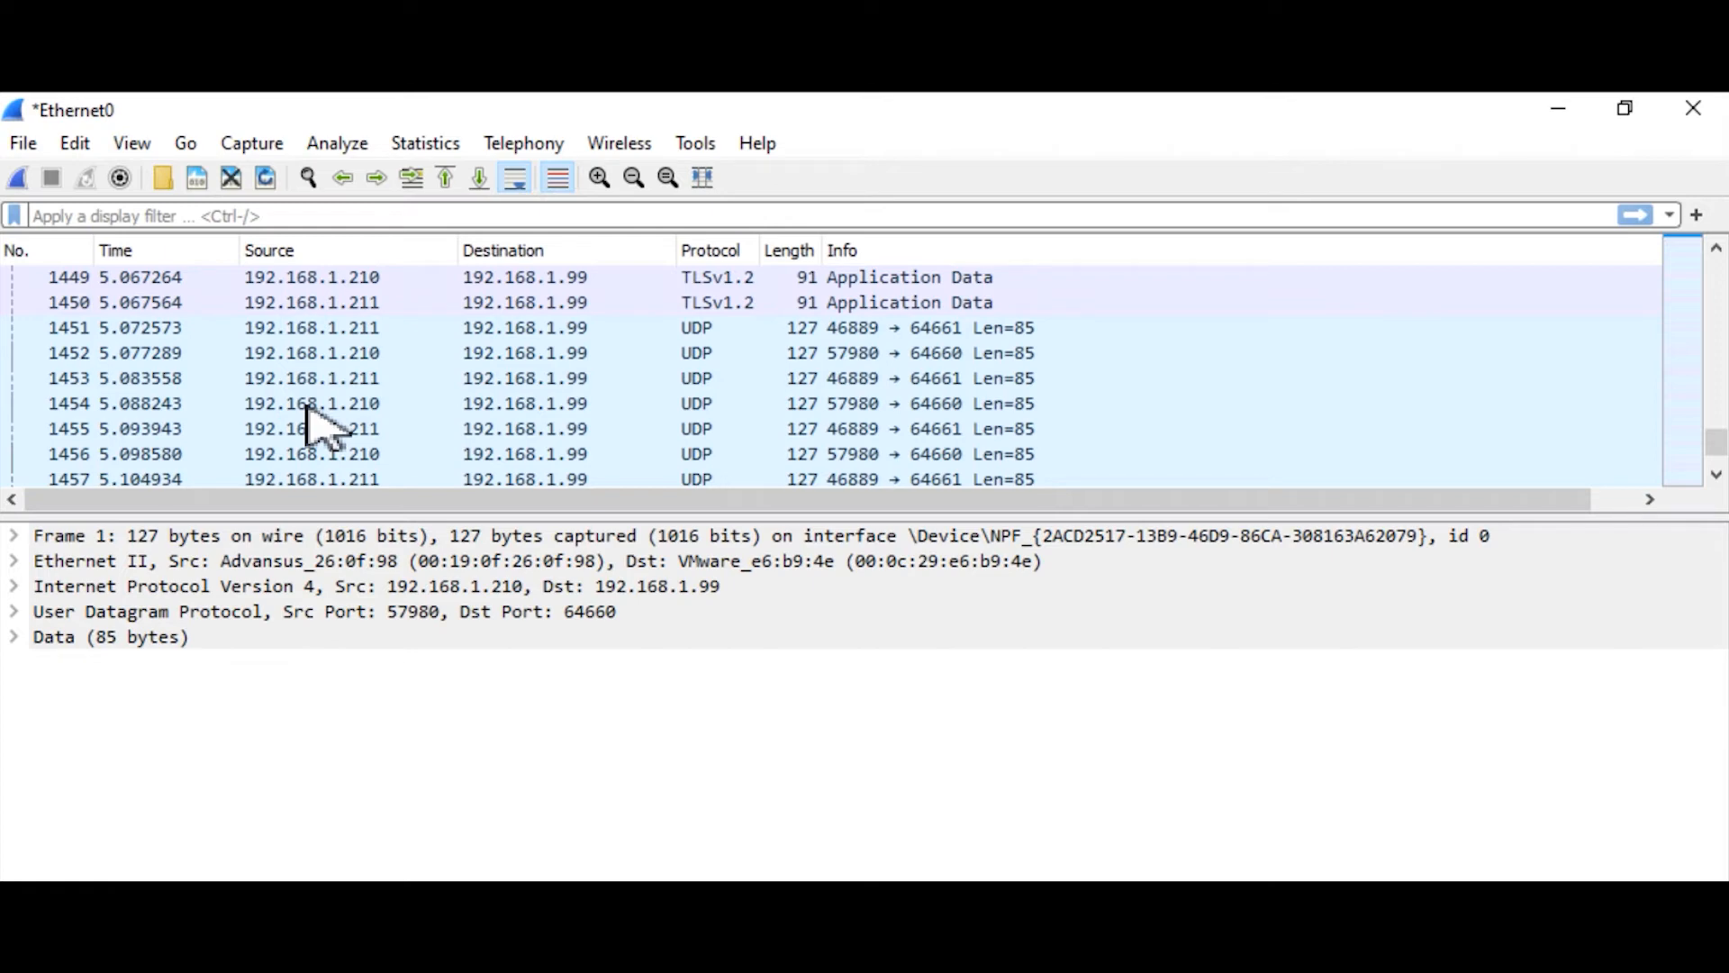
pyautogui.scroll(5, 500, 416)
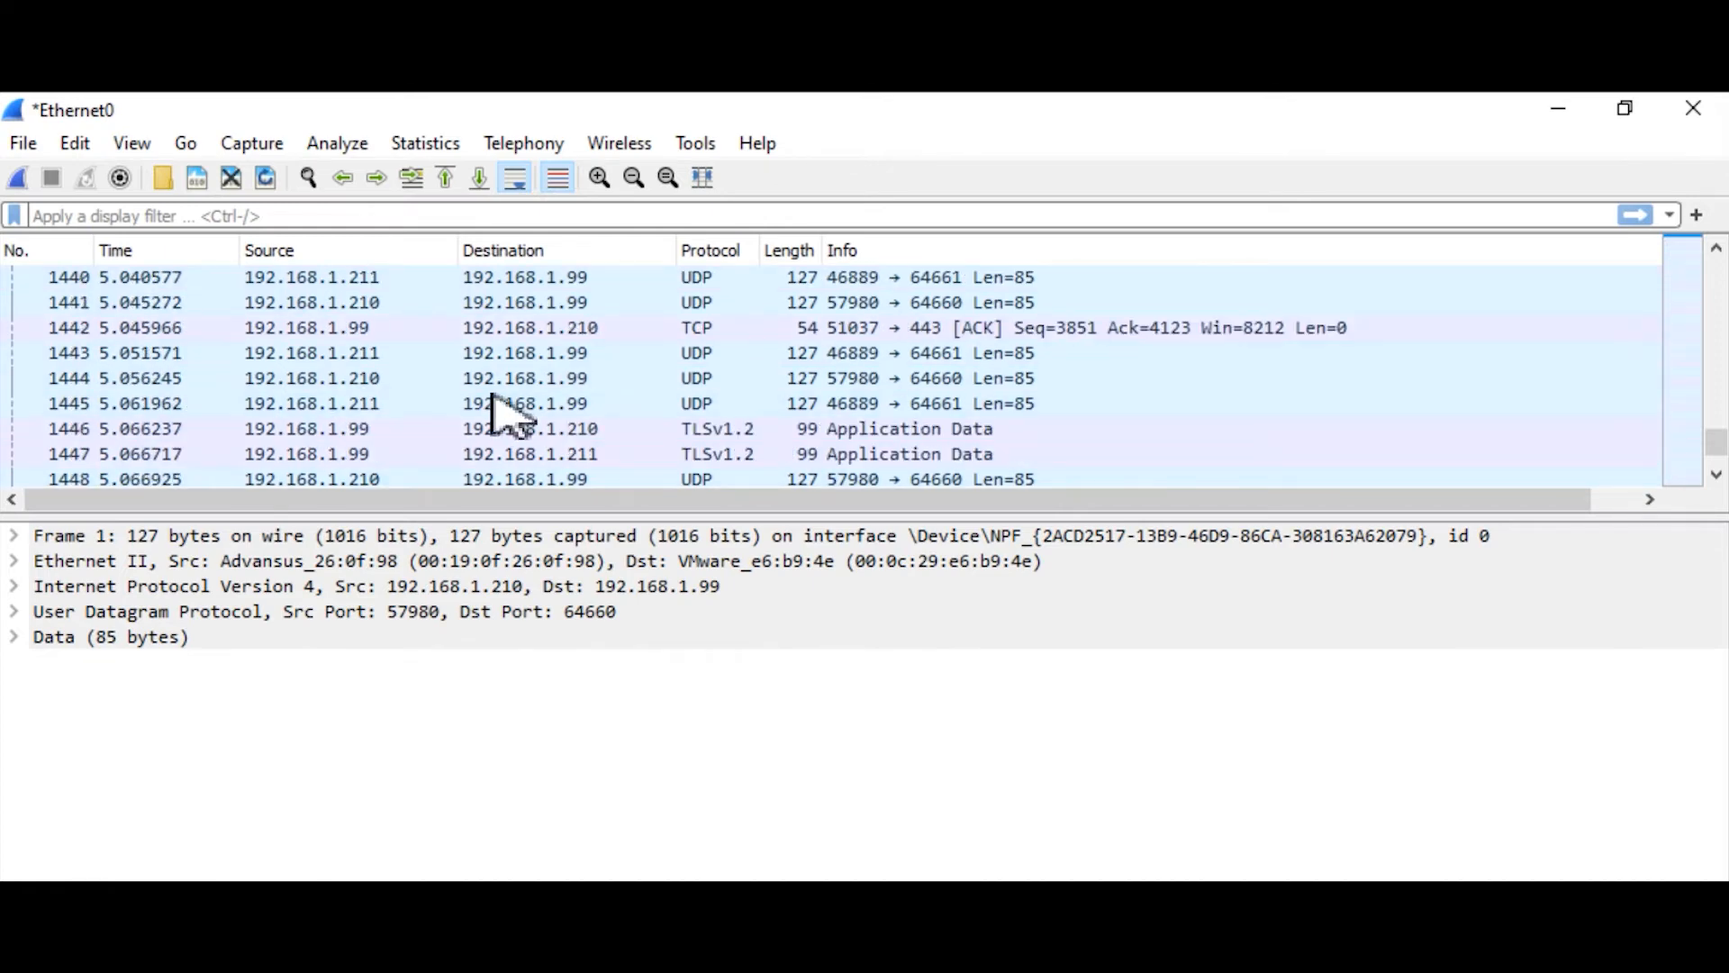
pyautogui.scroll(2, 500, 414)
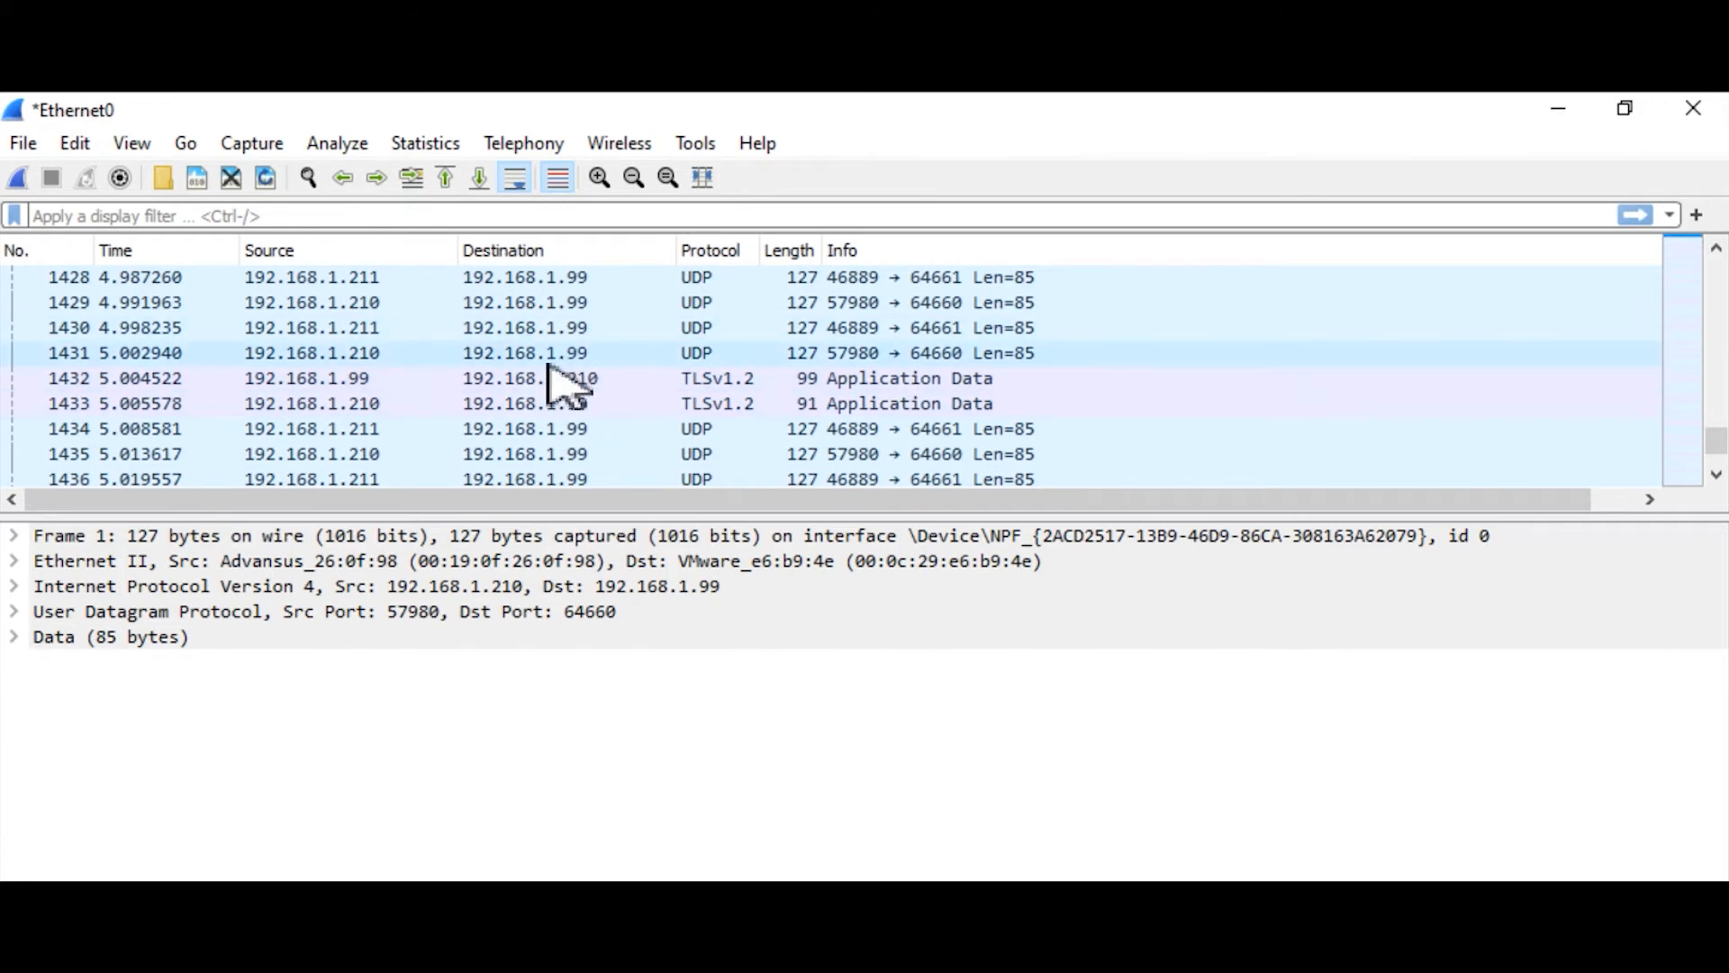
pyautogui.scroll(1, 547, 365)
pyautogui.scroll(2, 549, 366)
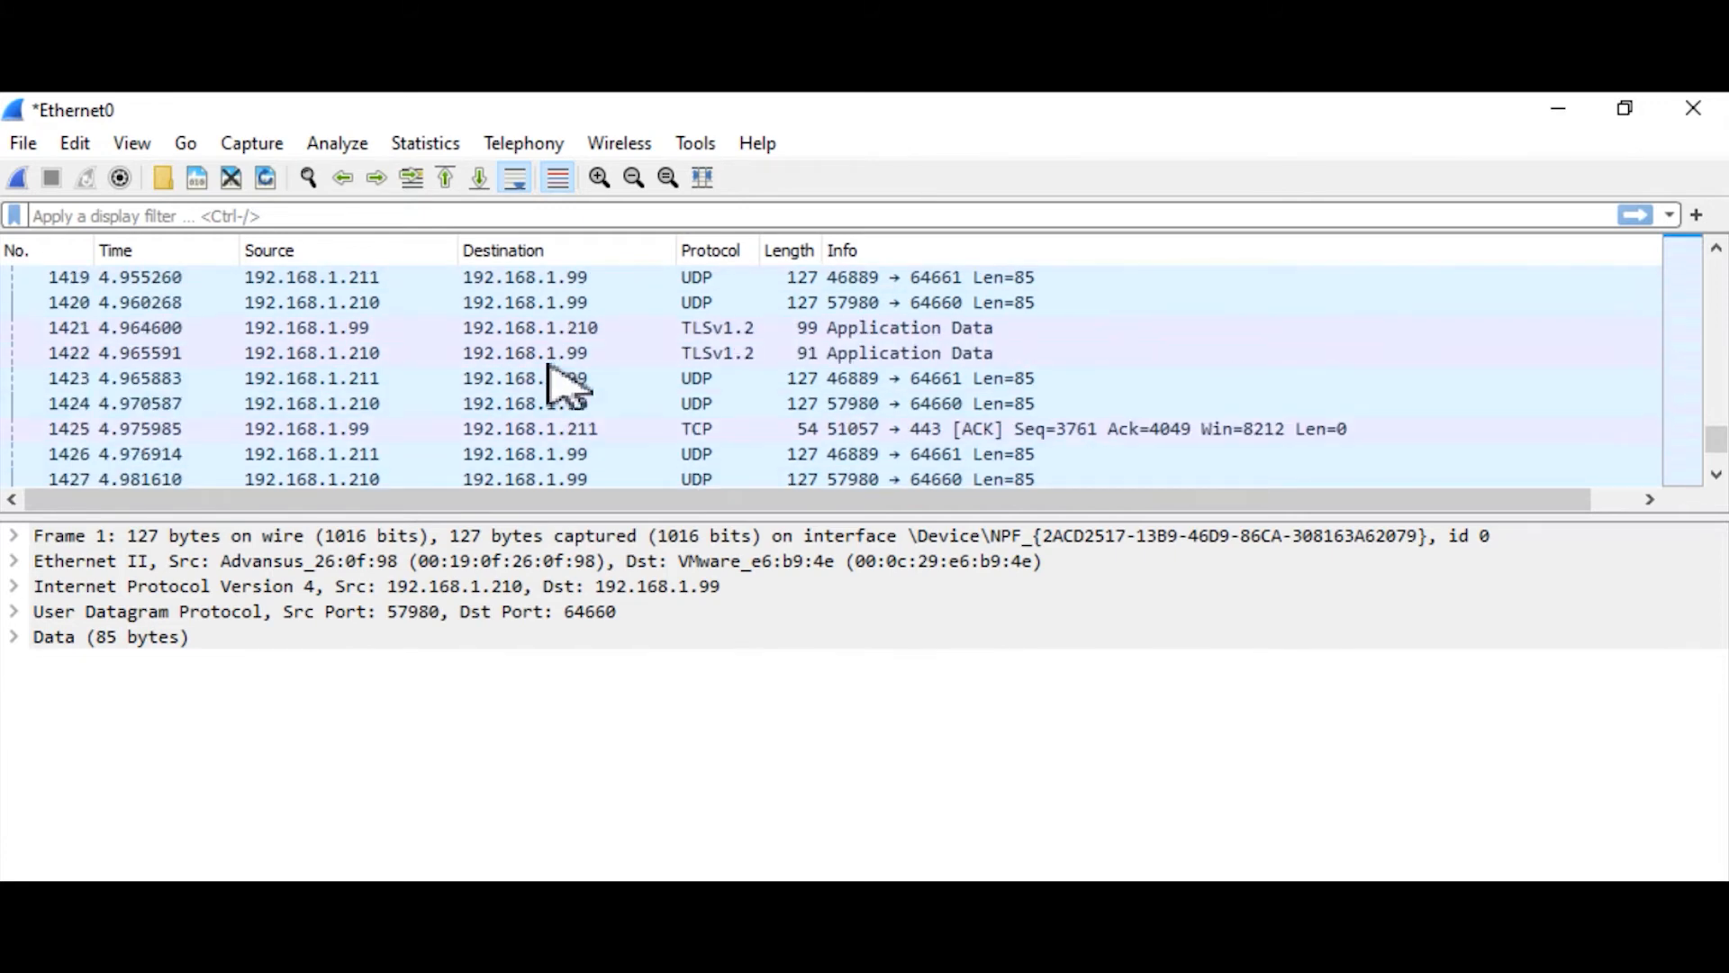
pyautogui.scroll(2, 566, 385)
pyautogui.scroll(2, 566, 385)
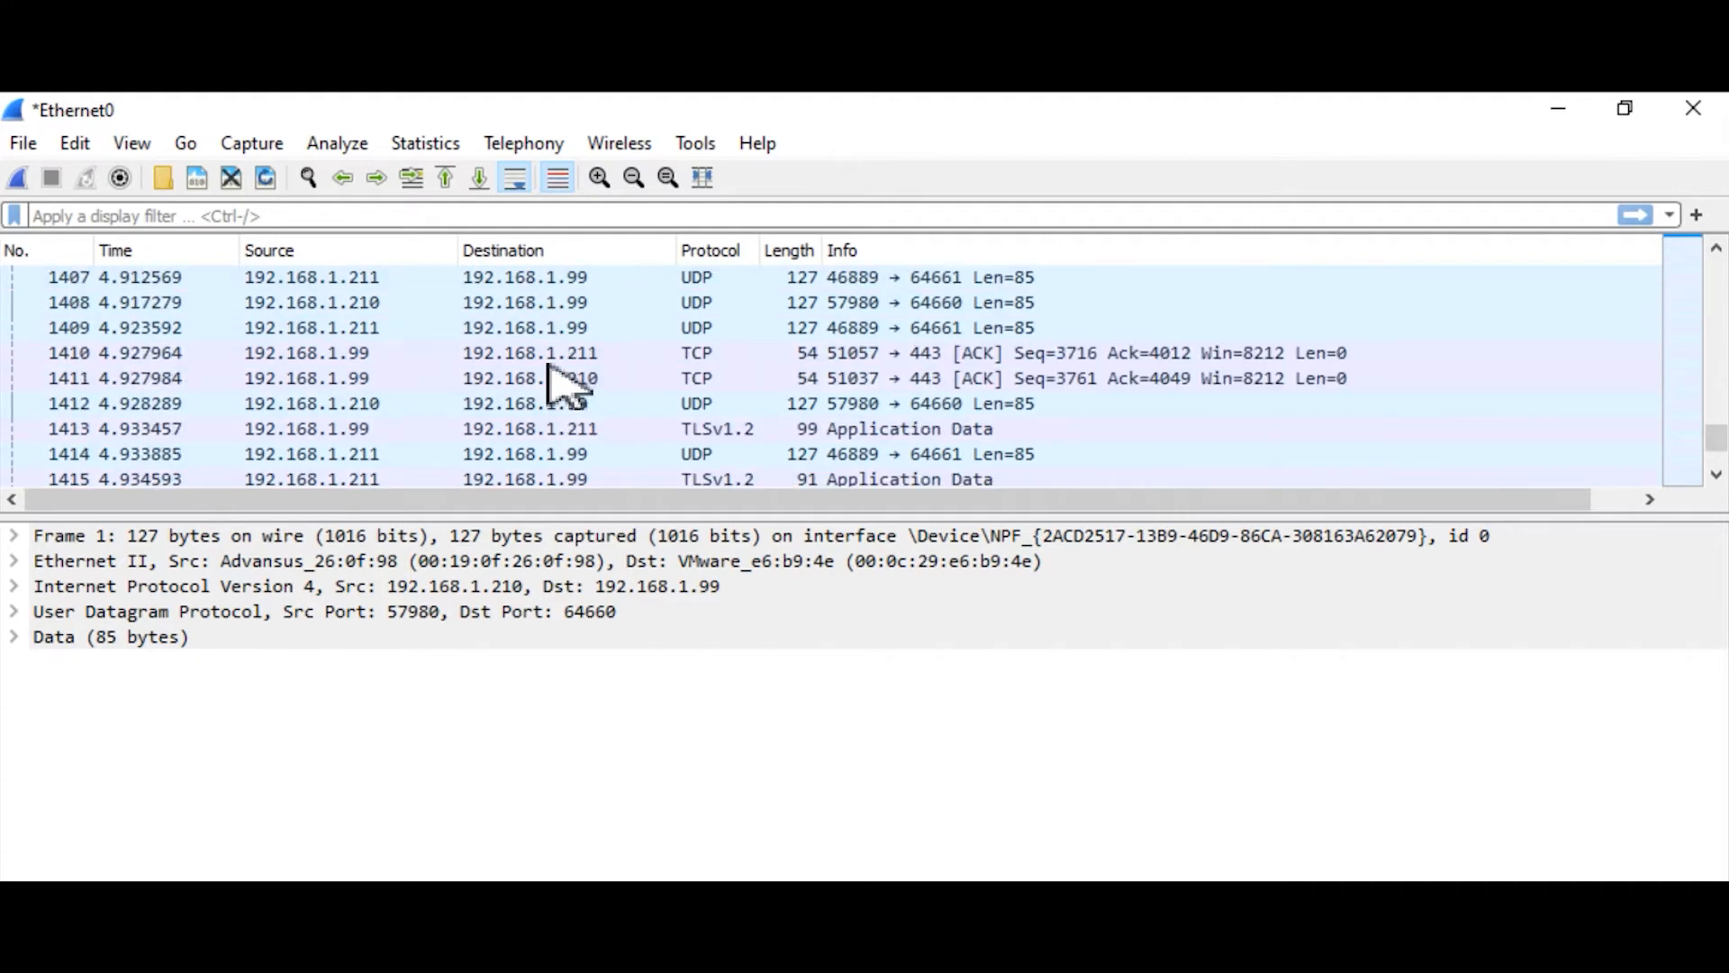
pyautogui.scroll(2, 565, 385)
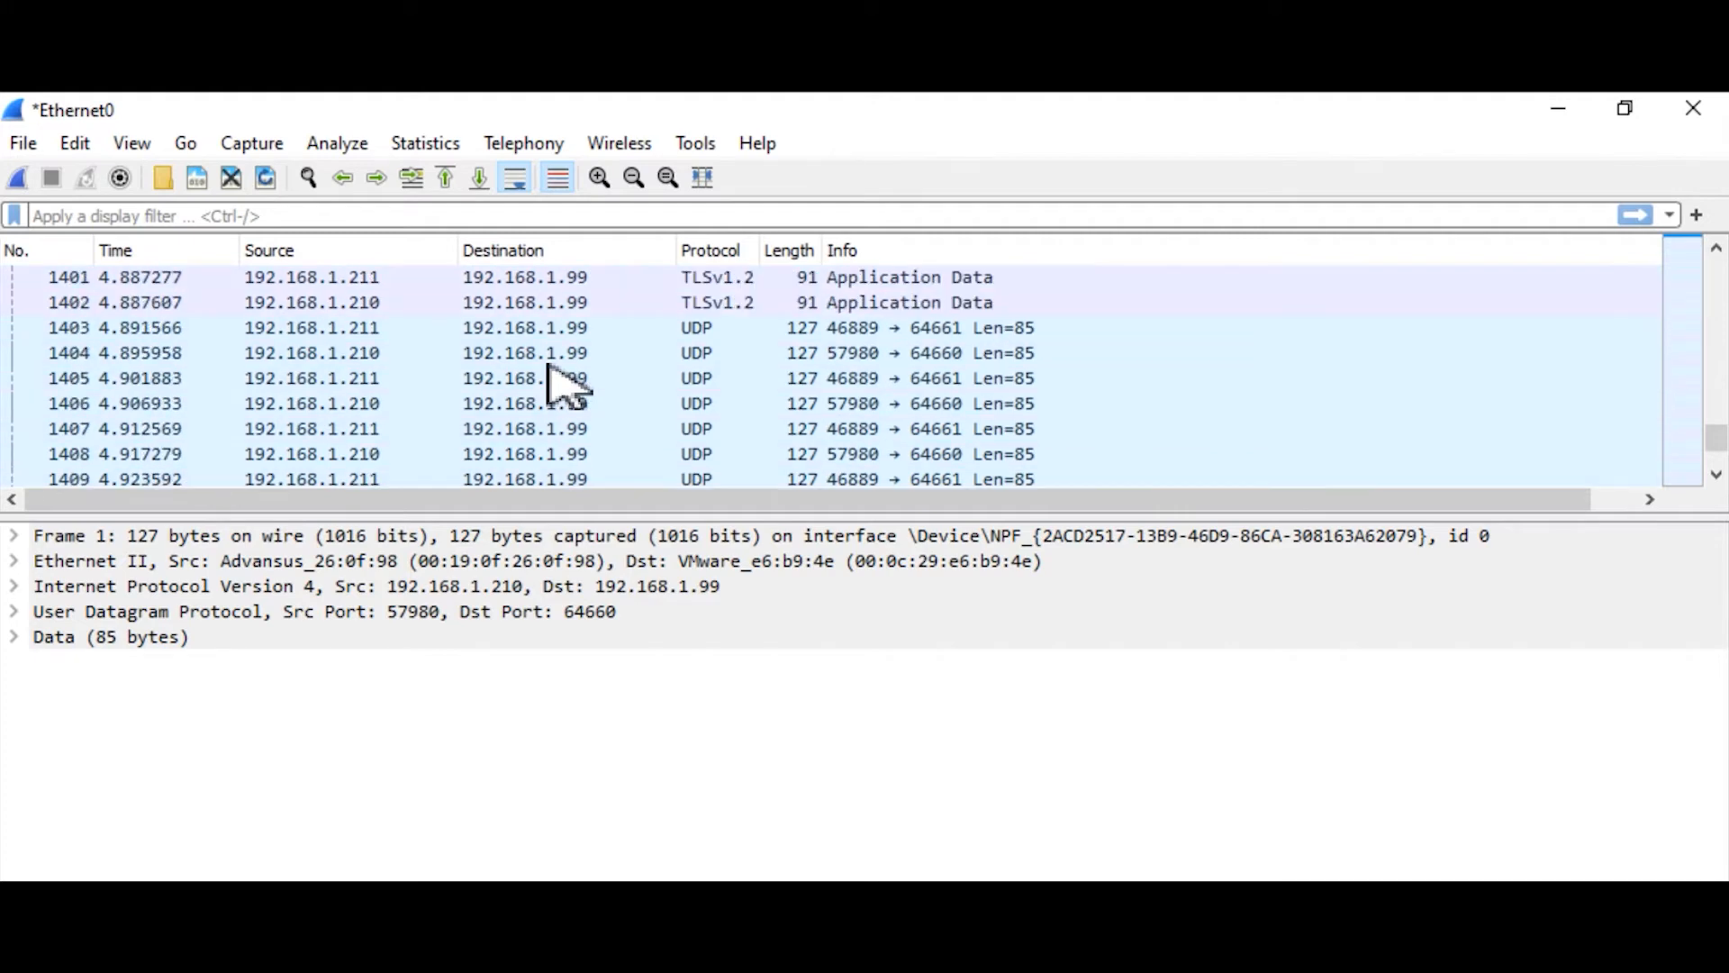
pyautogui.scroll(2, 566, 386)
pyautogui.scroll(9, 566, 385)
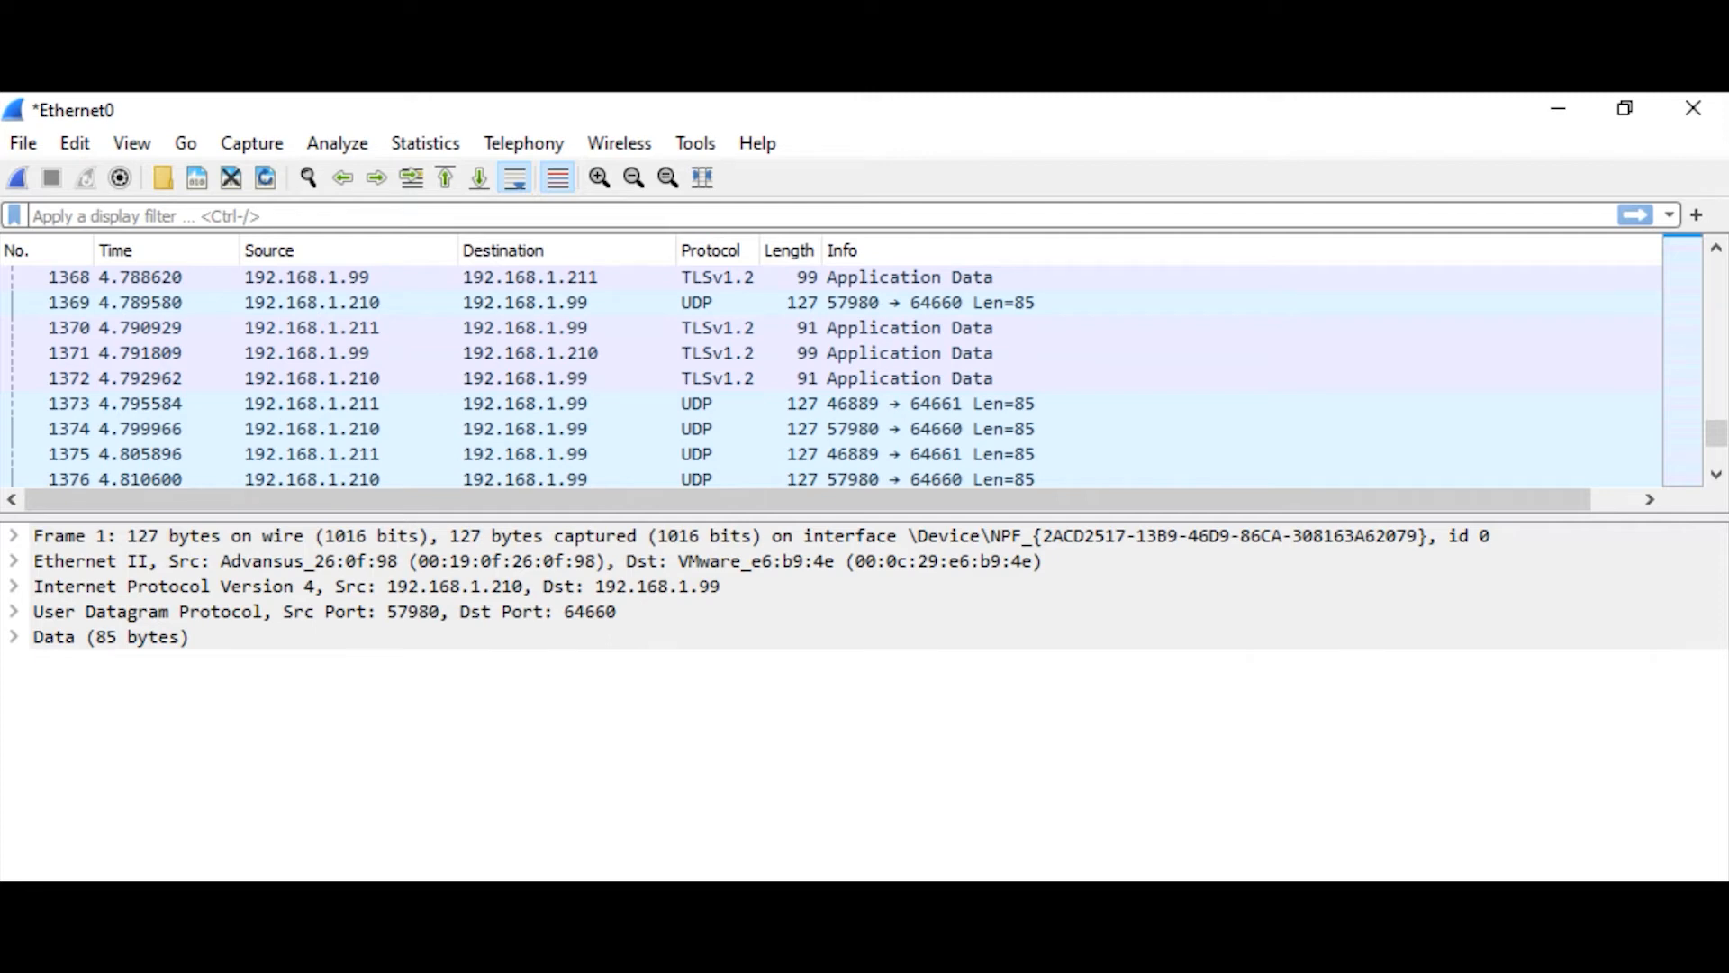
# Review the source and destination addresses of the capture's UDP multicast streams, and close the stream statistics.
pyautogui.click(440, 147)
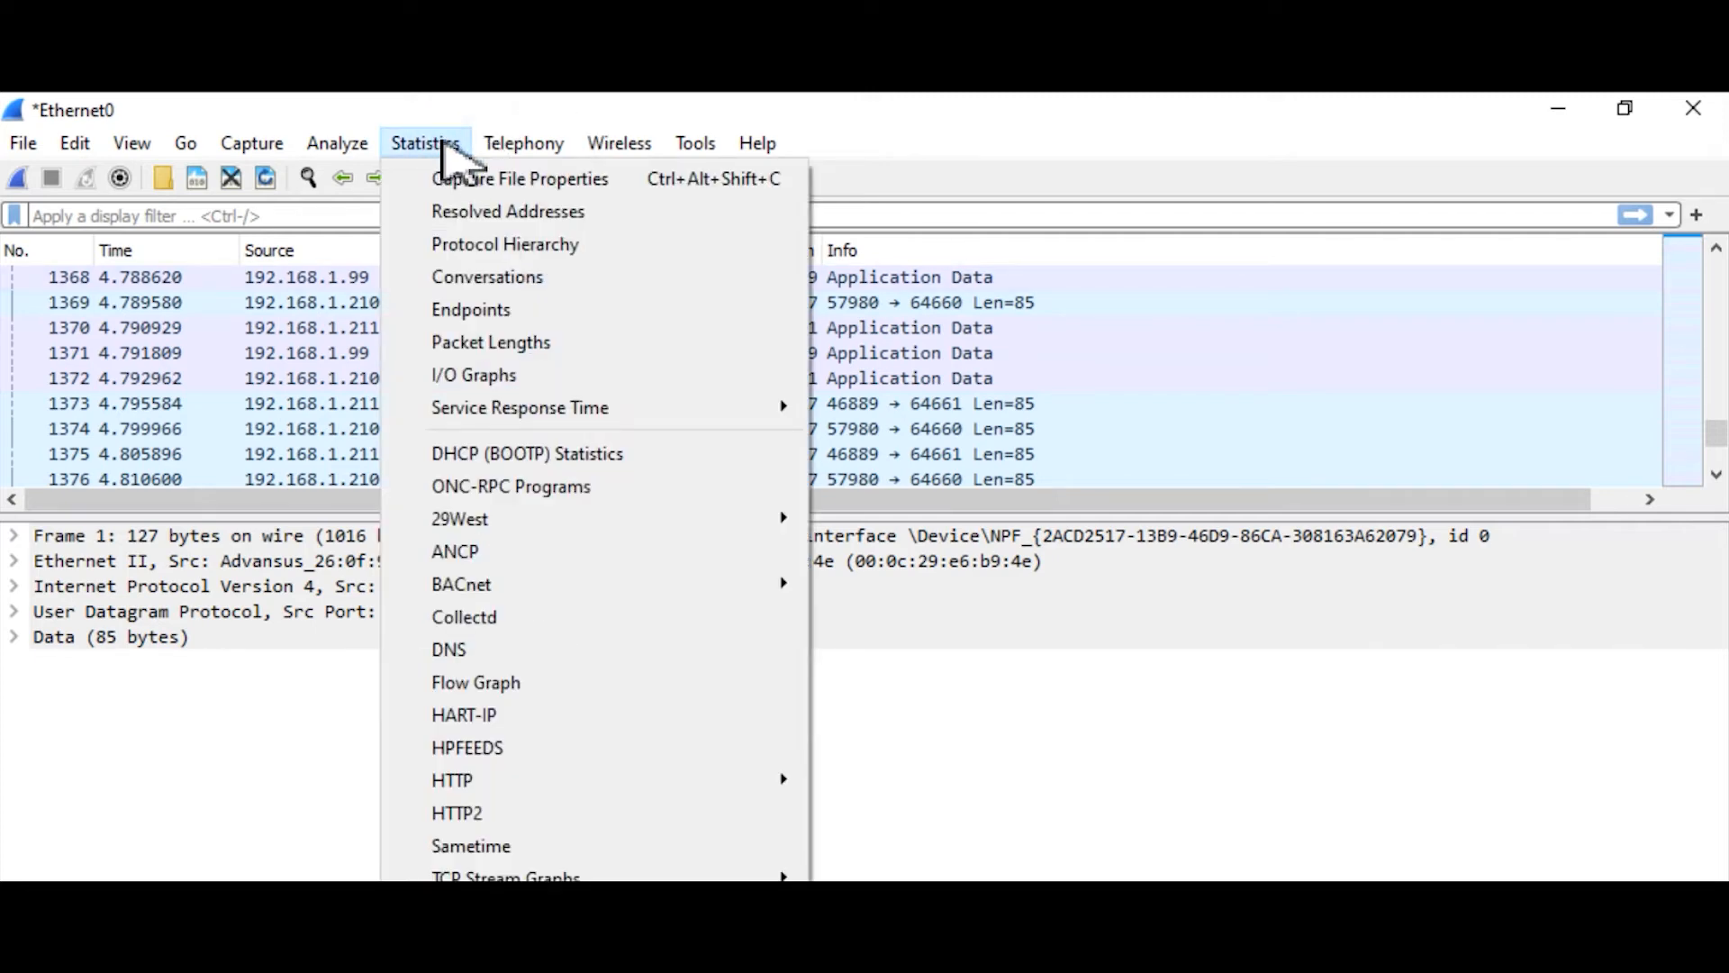
pyautogui.click(510, 911)
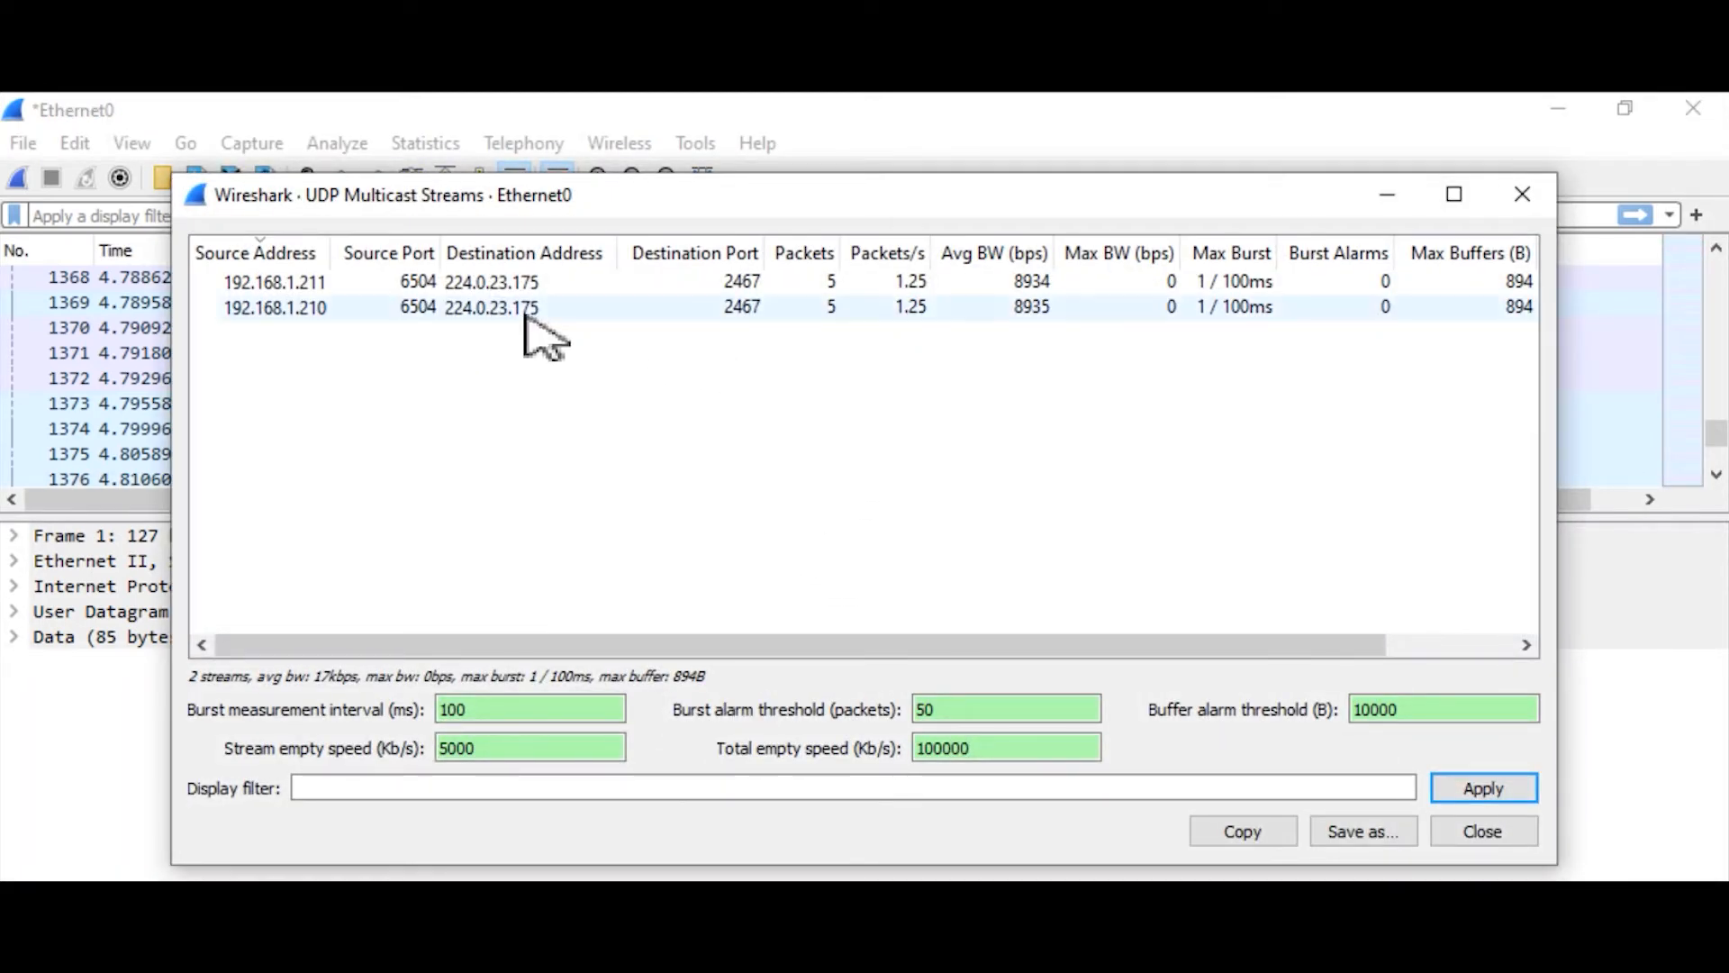
pyautogui.moveTo(527, 310); pyautogui.dragTo(532, 287)
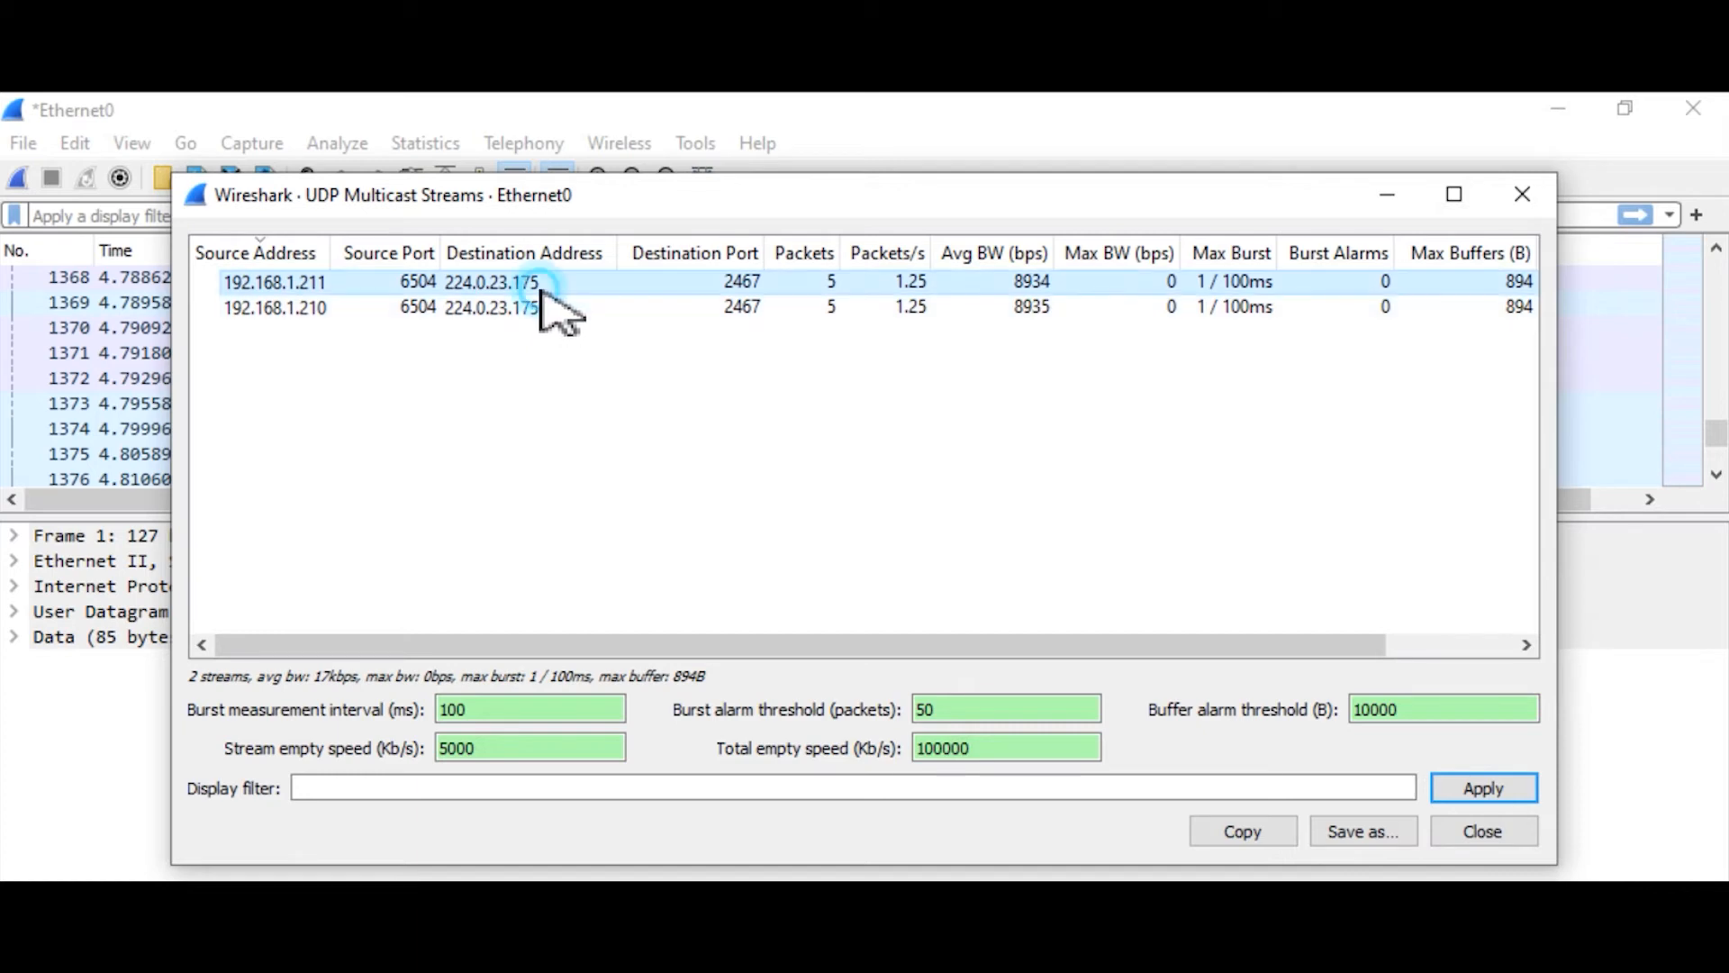
pyautogui.click(536, 306)
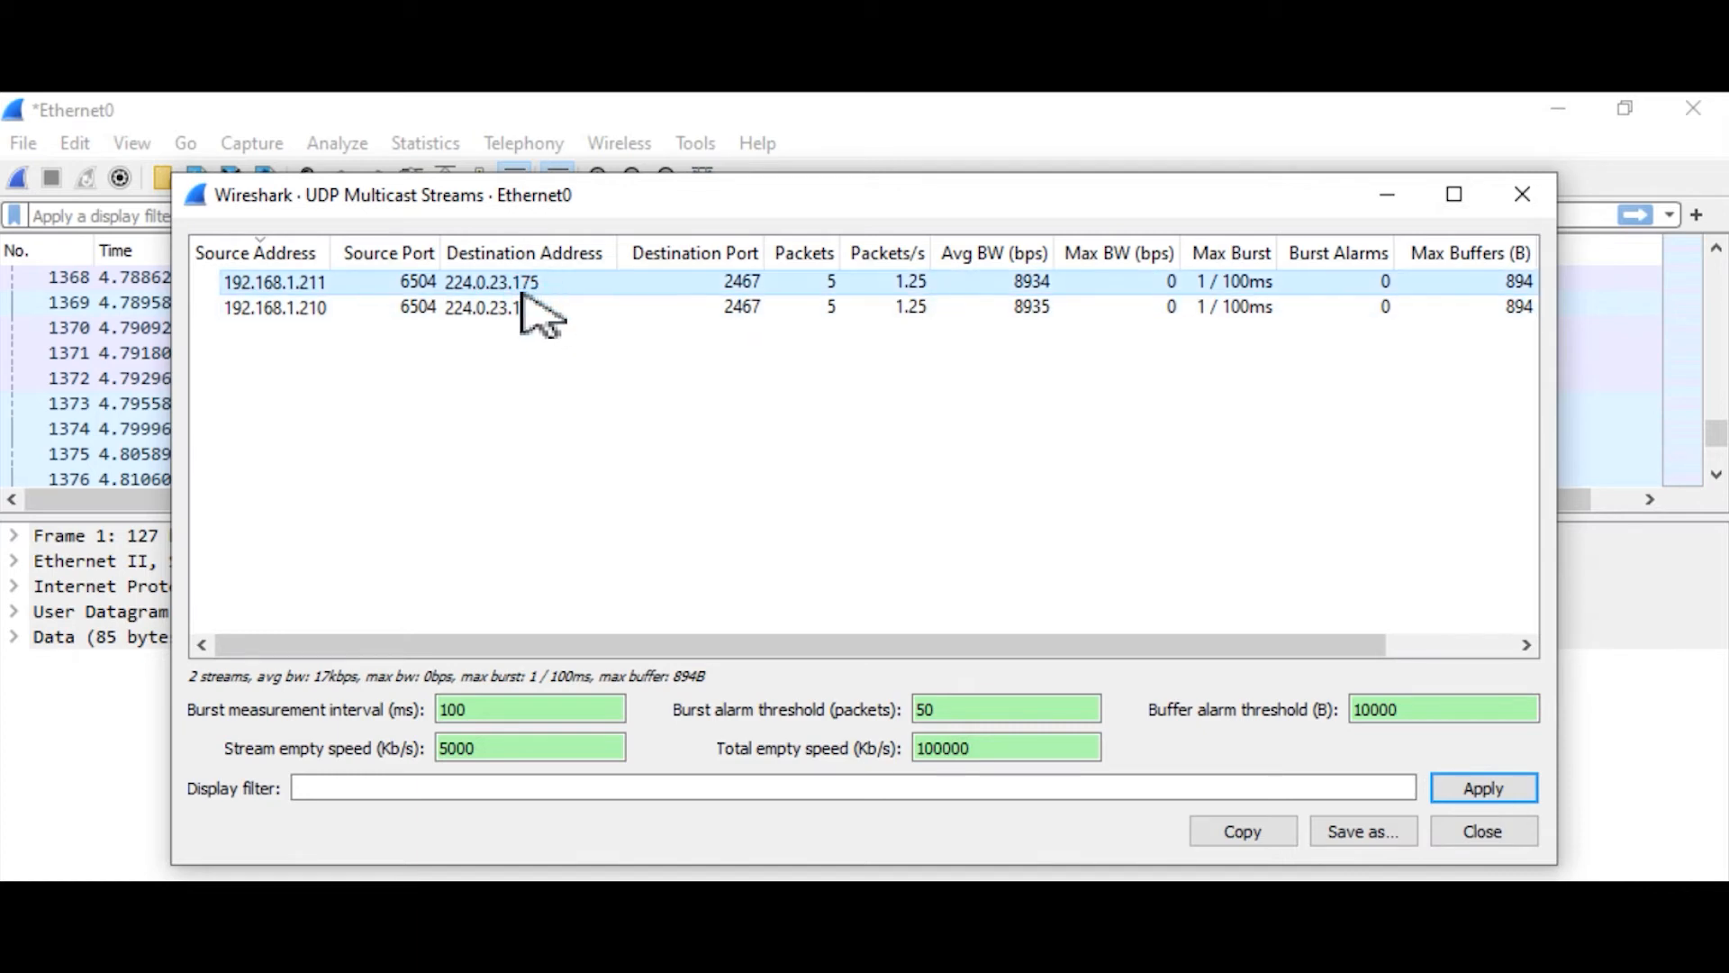
pyautogui.click(524, 286)
pyautogui.click(528, 311)
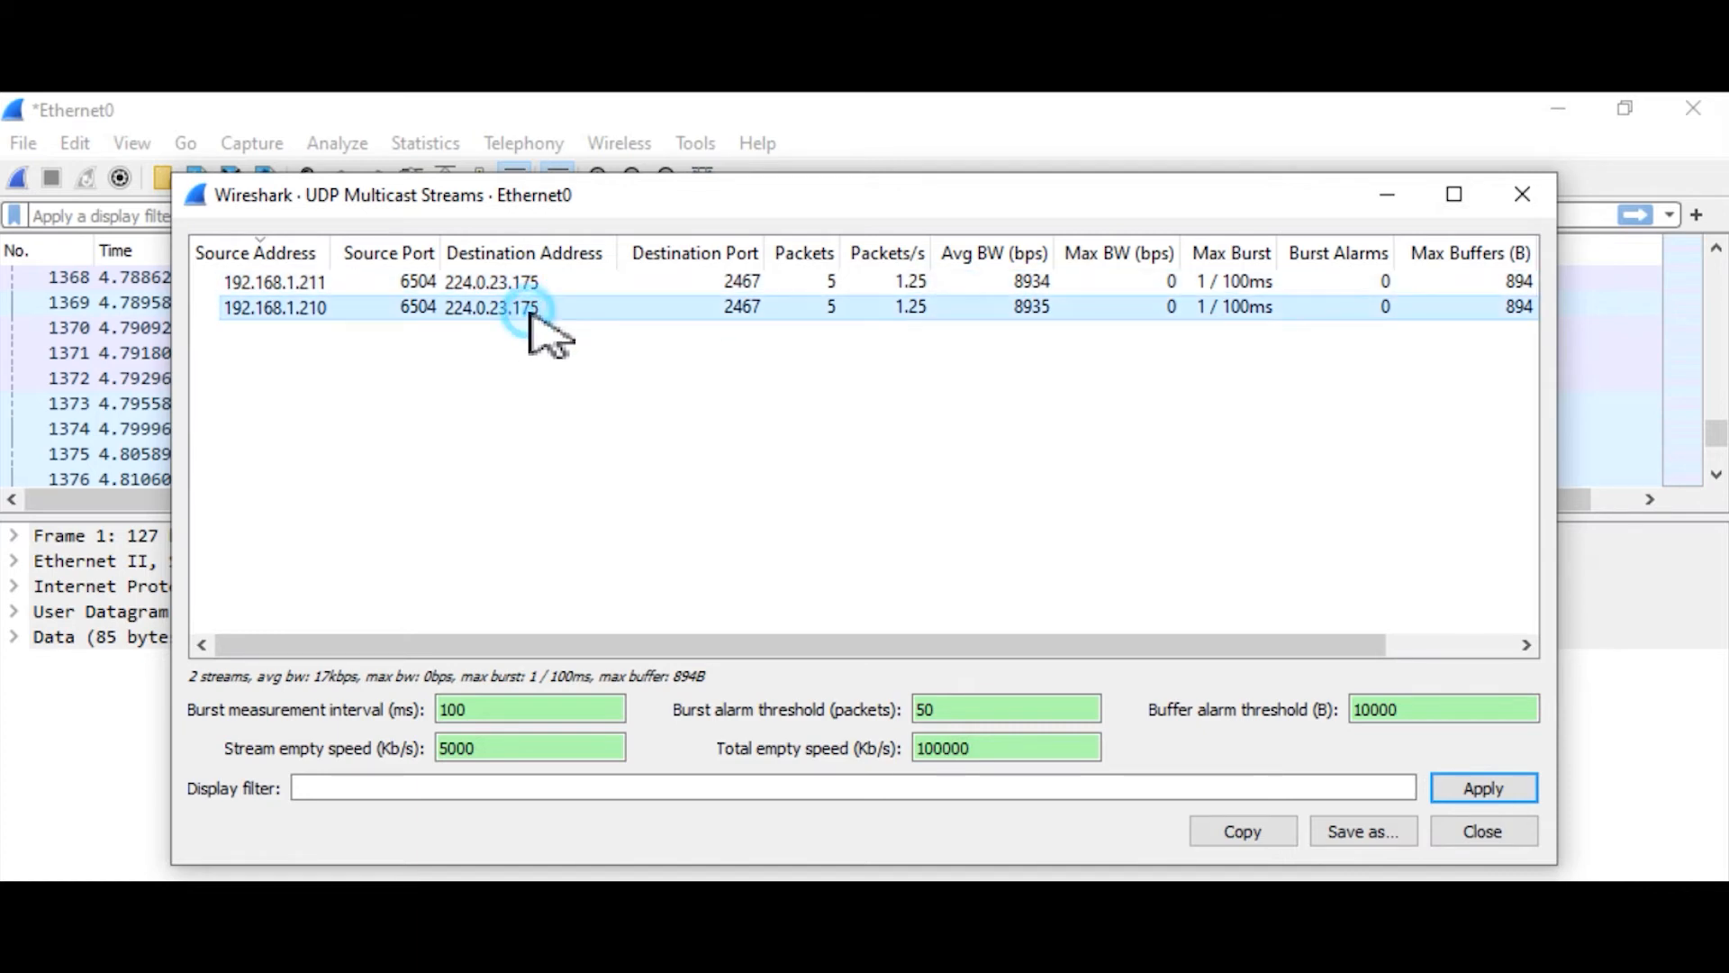
pyautogui.click(525, 286)
pyautogui.click(531, 308)
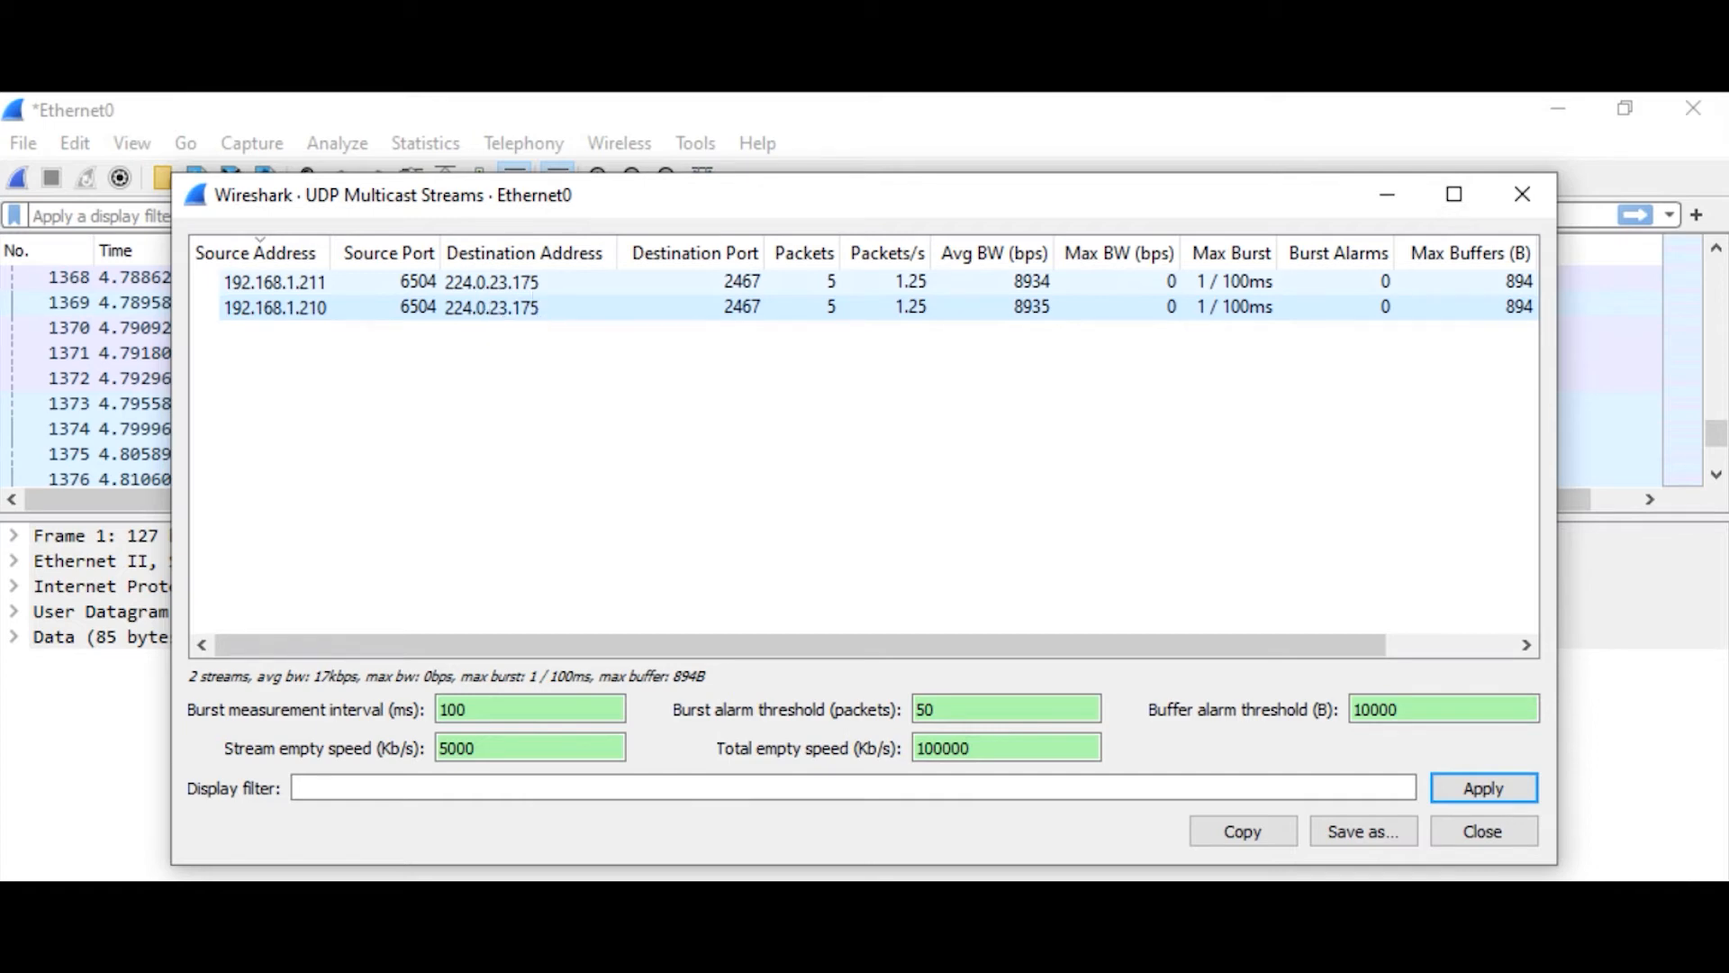
pyautogui.click(512, 280)
pyautogui.click(511, 310)
pyautogui.click(511, 282)
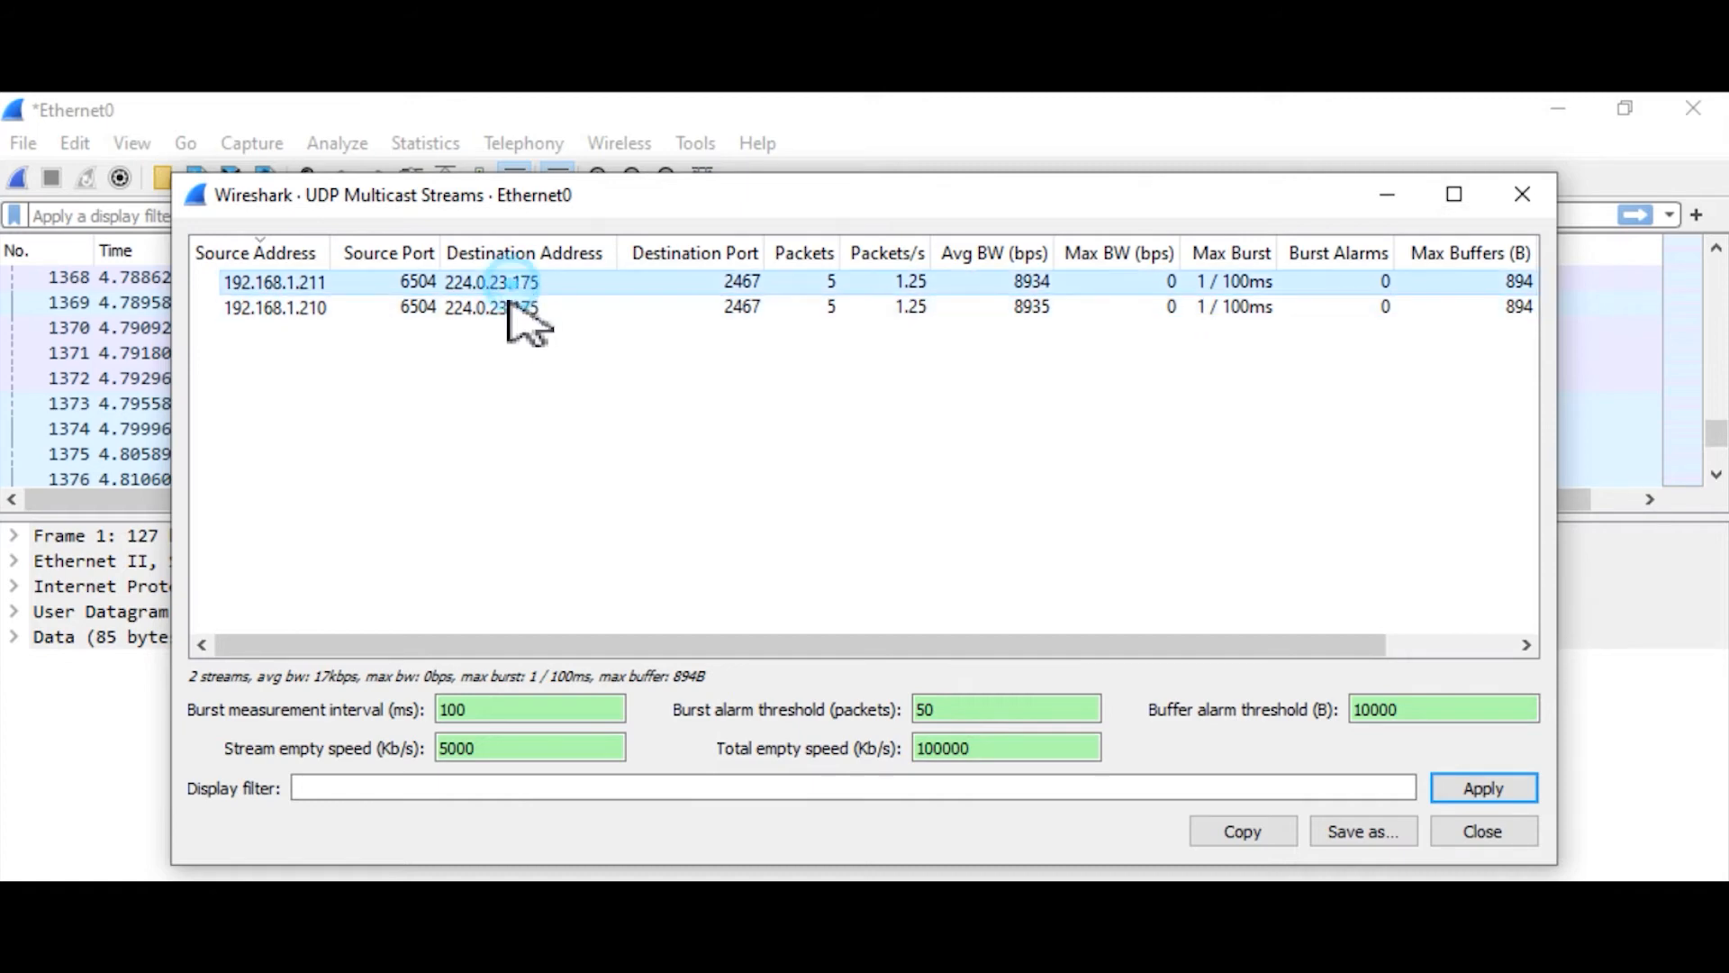
pyautogui.click(511, 310)
pyautogui.click(512, 282)
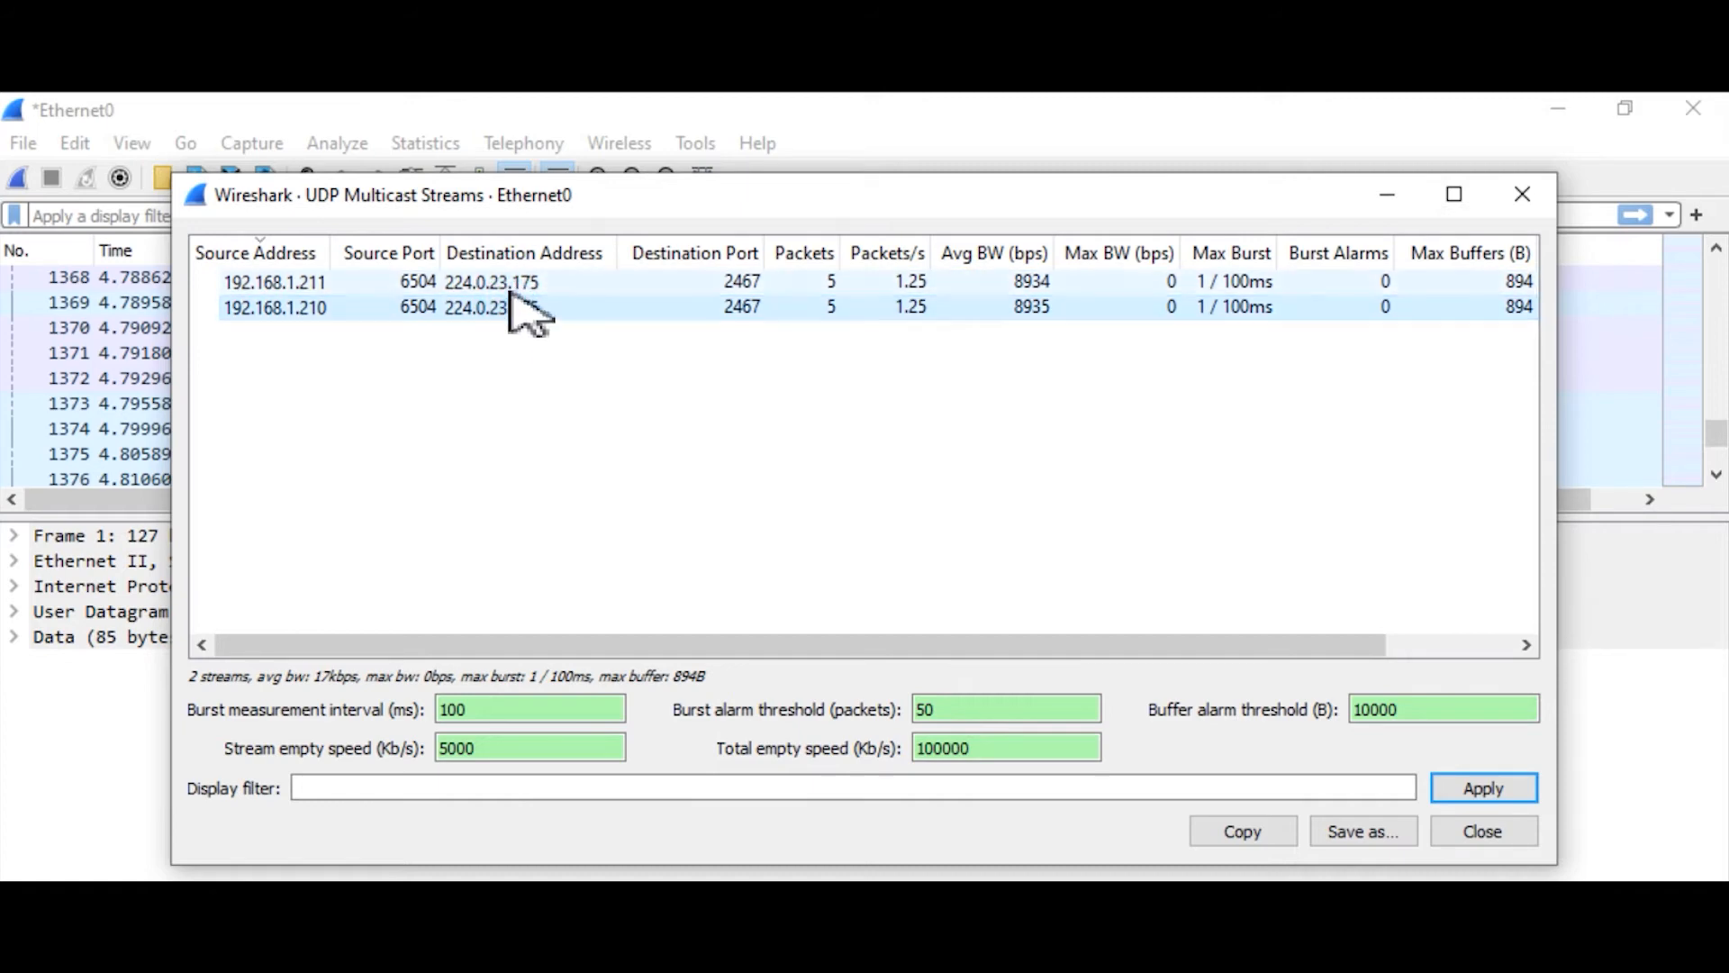
pyautogui.click(1529, 198)
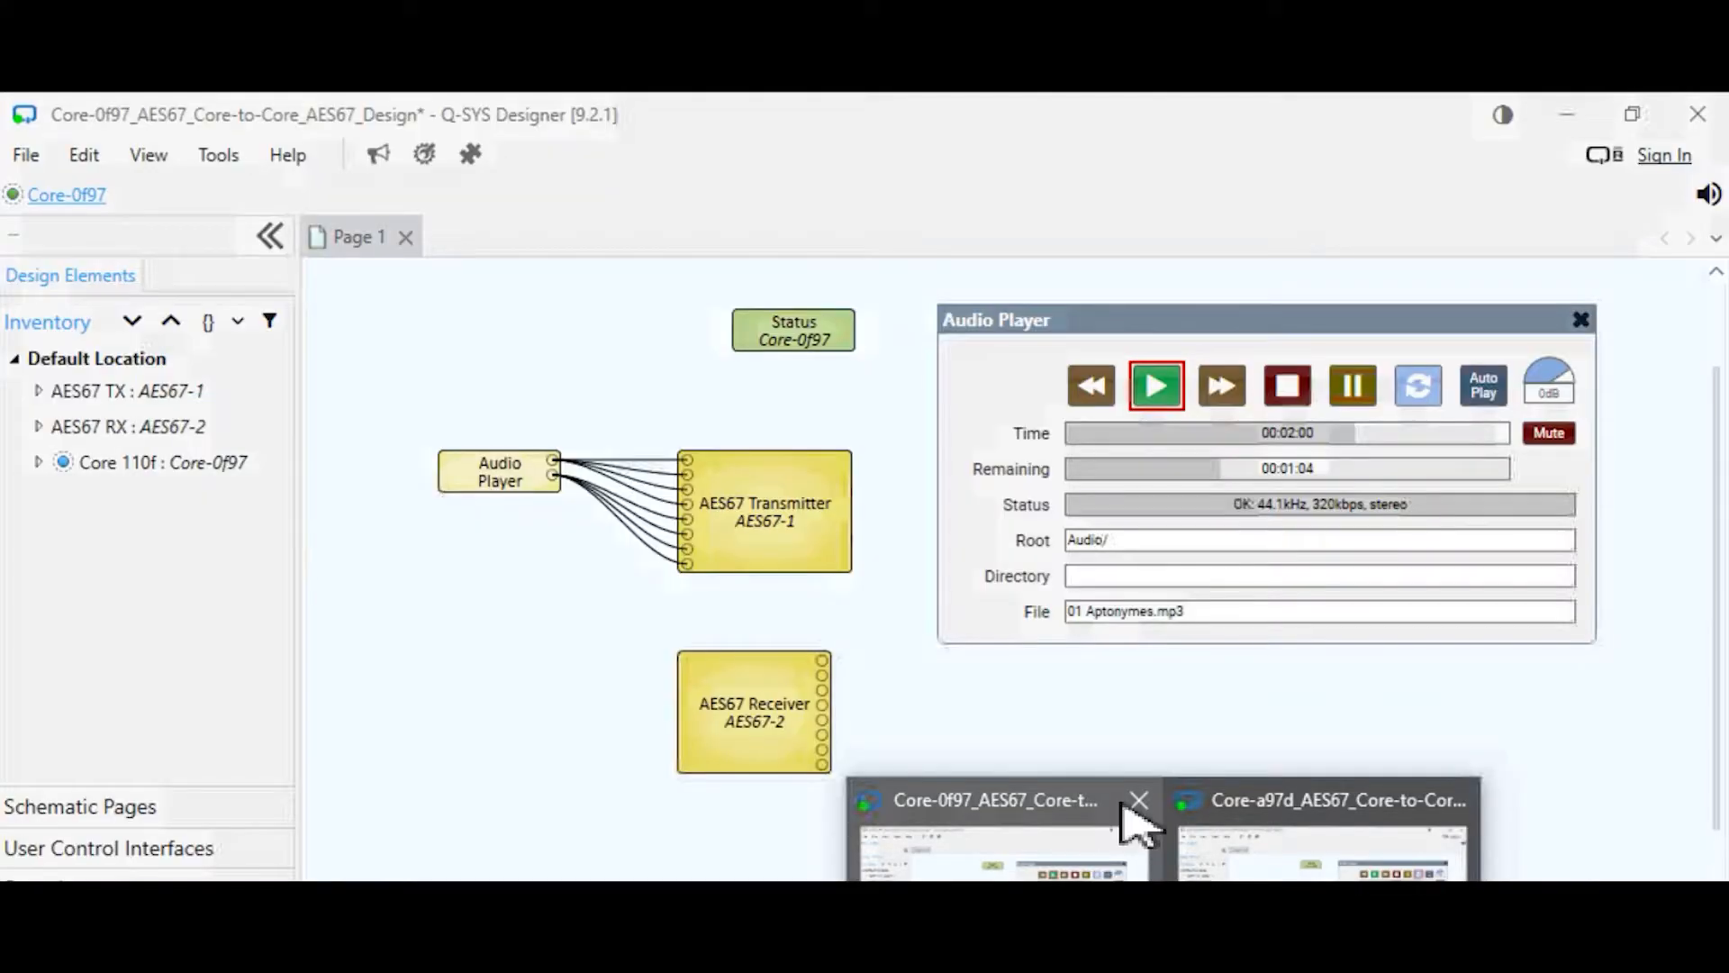
# Switch to Q-SYS Designer and close the Core-0f97_AES67_Core-to-Core_AES67_Design window, saving the work over the existing file in Documents.
pyautogui.click(1137, 797)
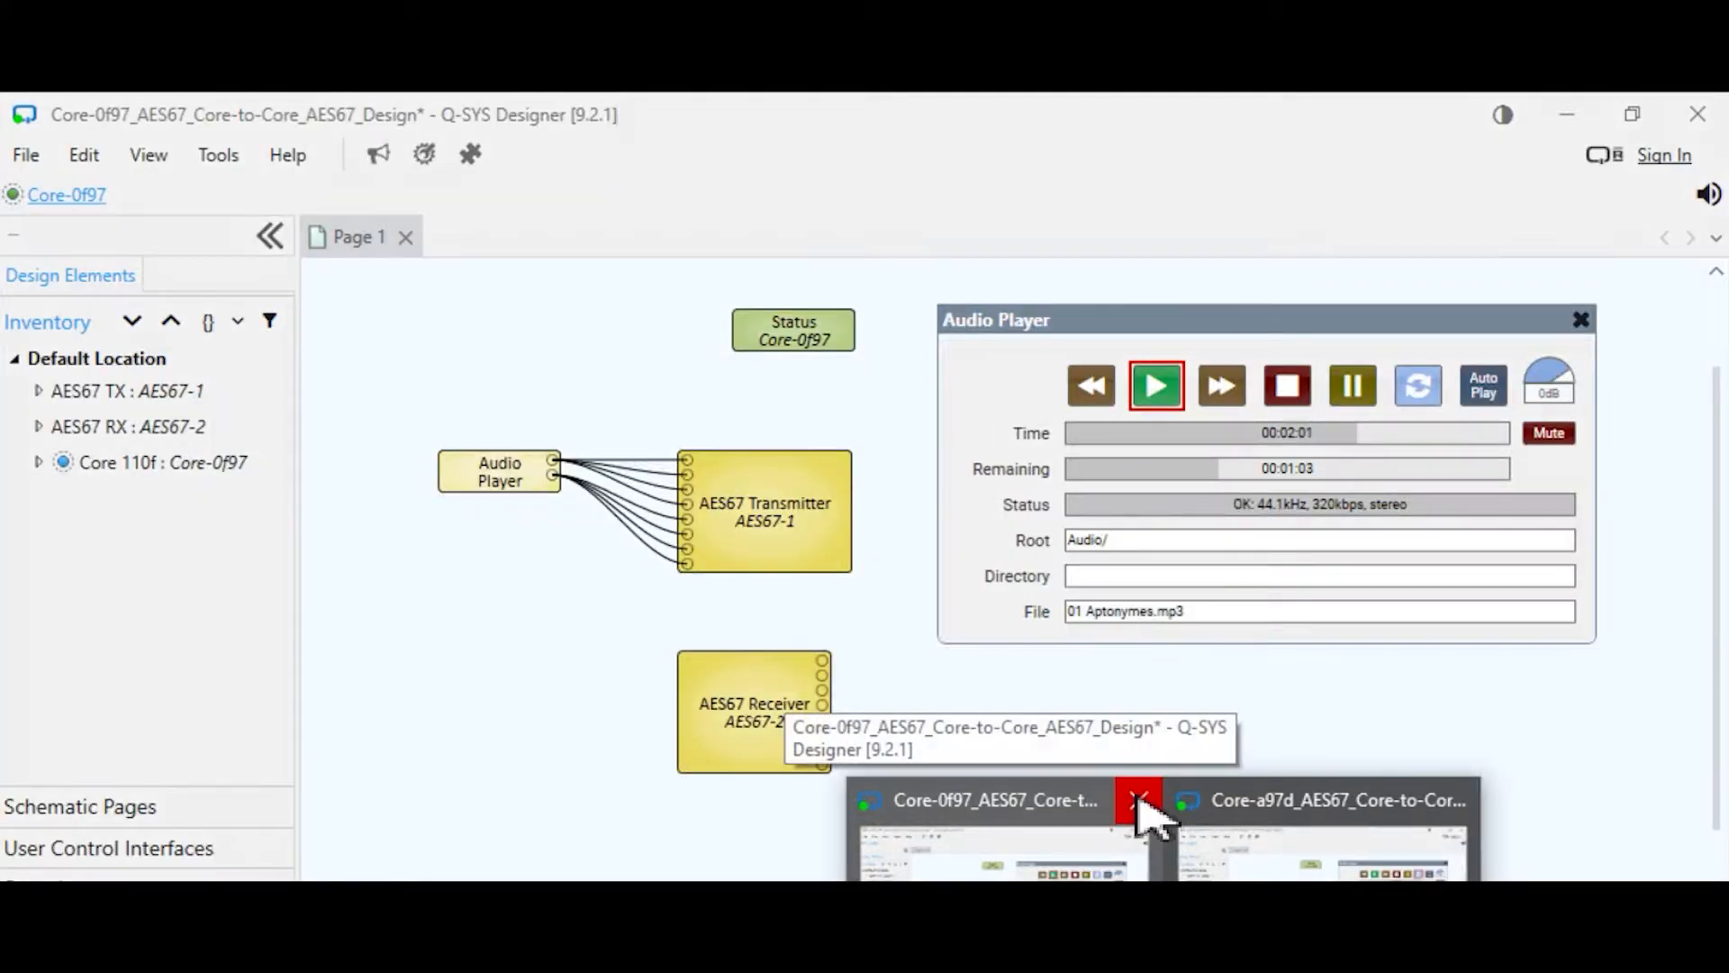
pyautogui.click(1136, 797)
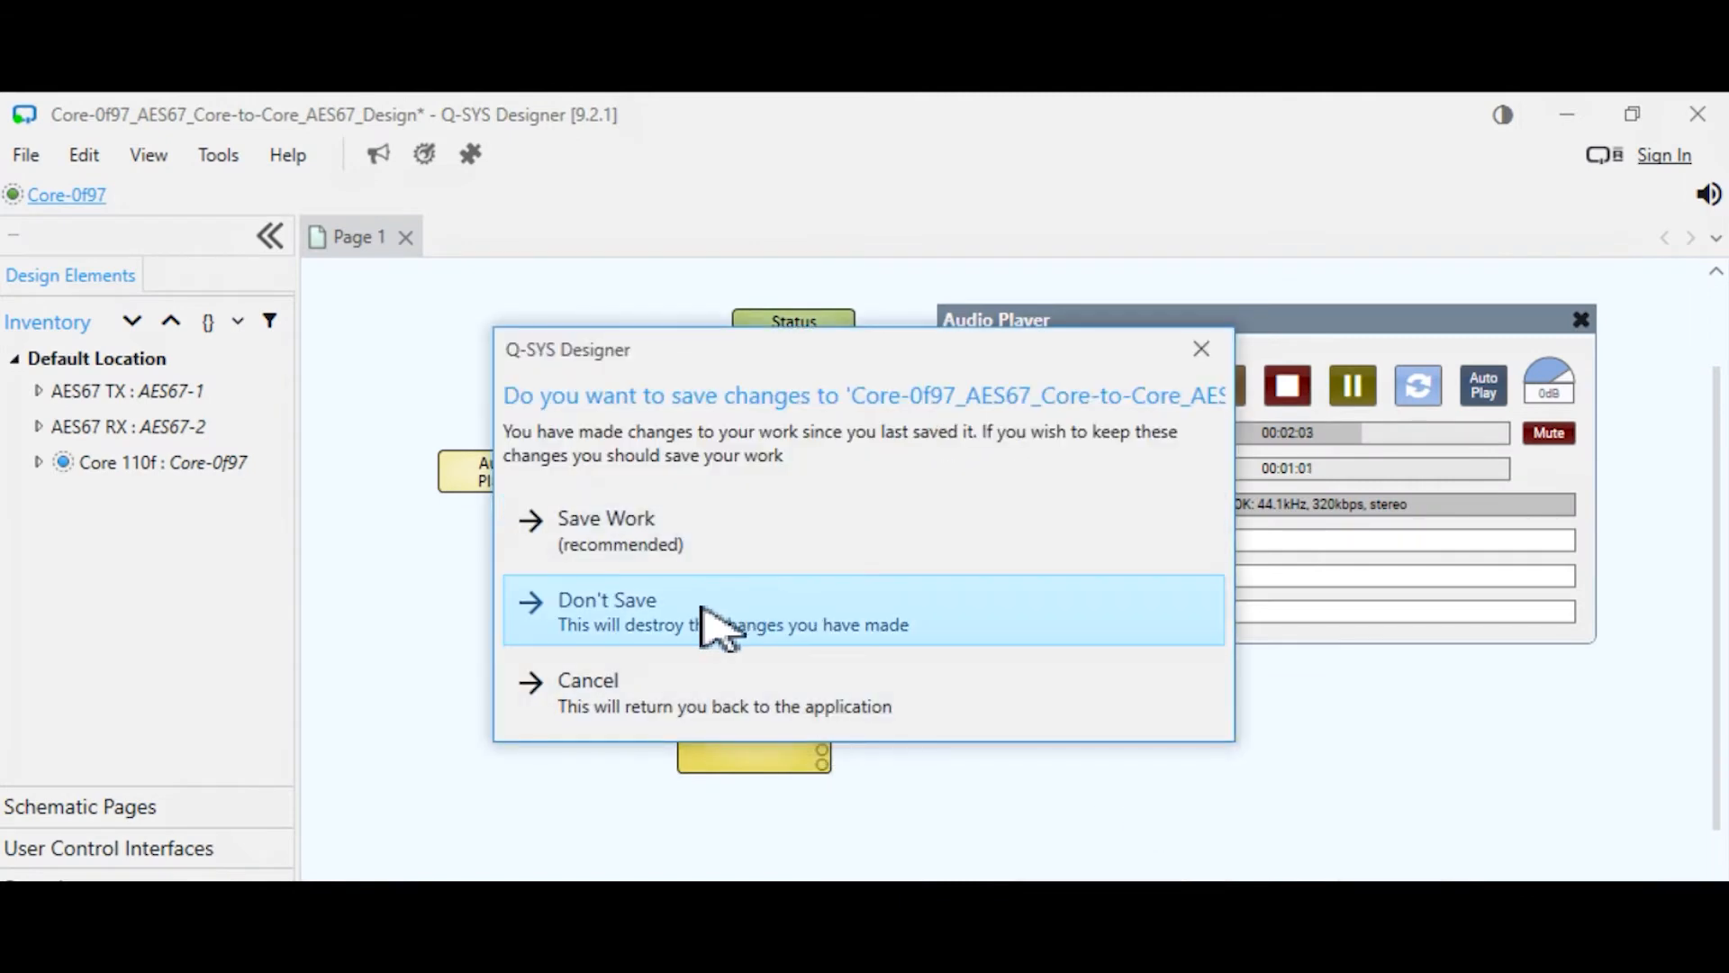
pyautogui.click(706, 540)
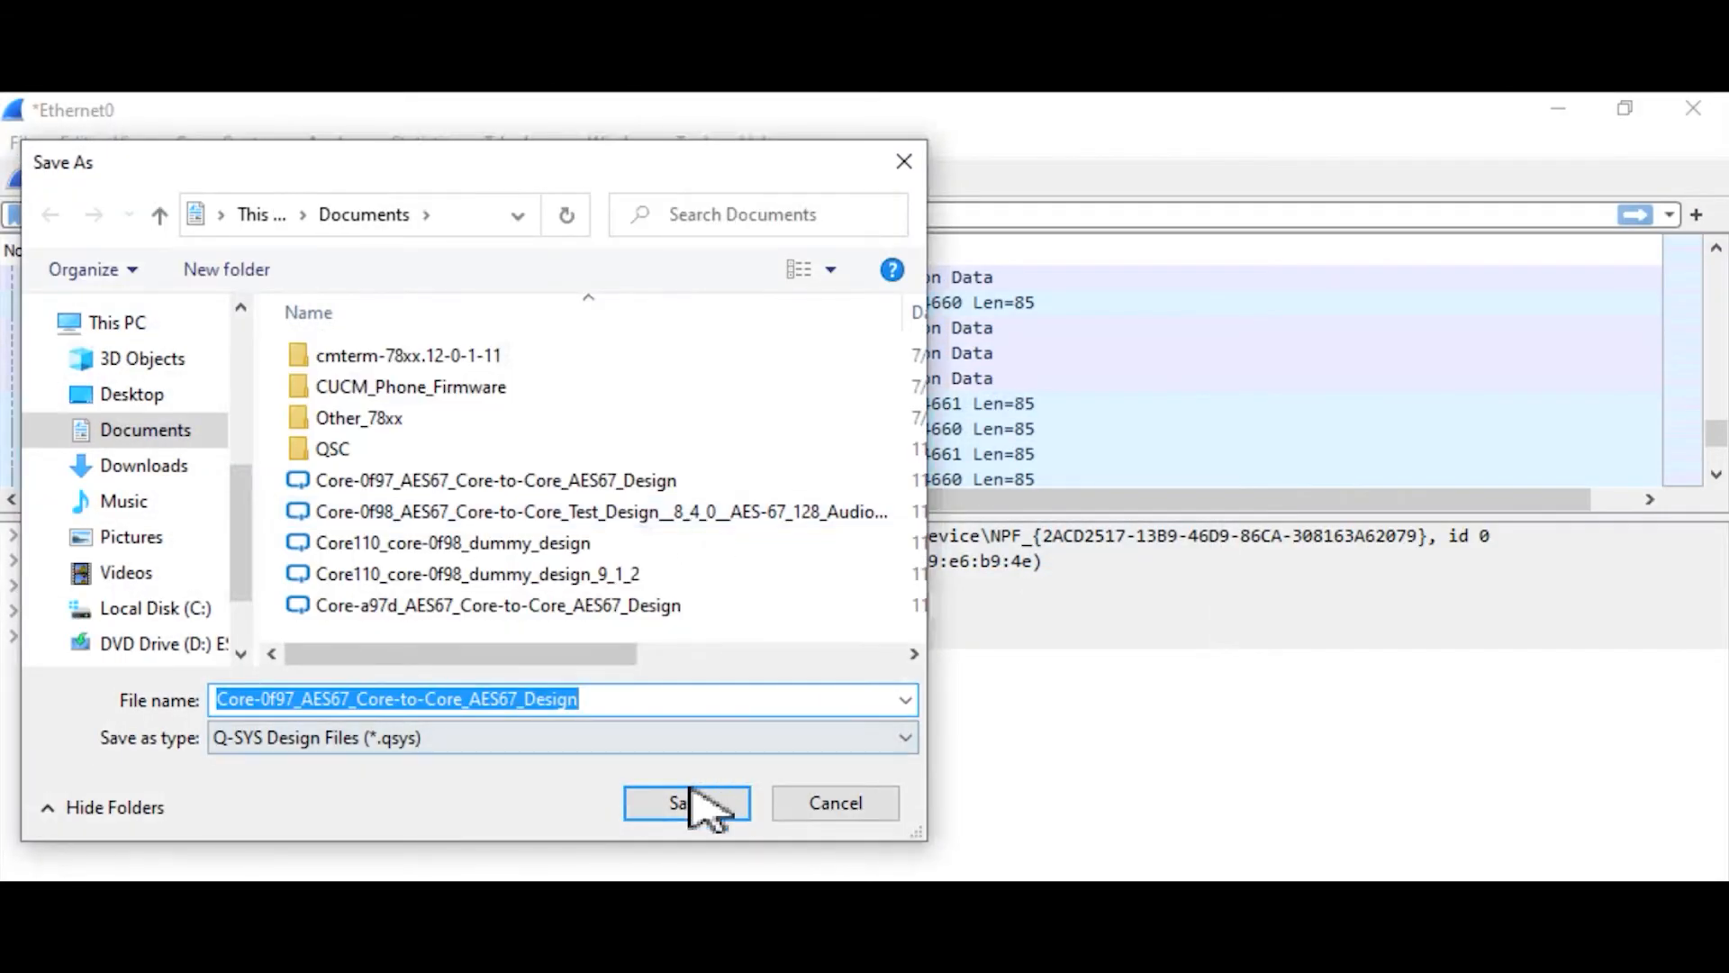
pyautogui.click(694, 801)
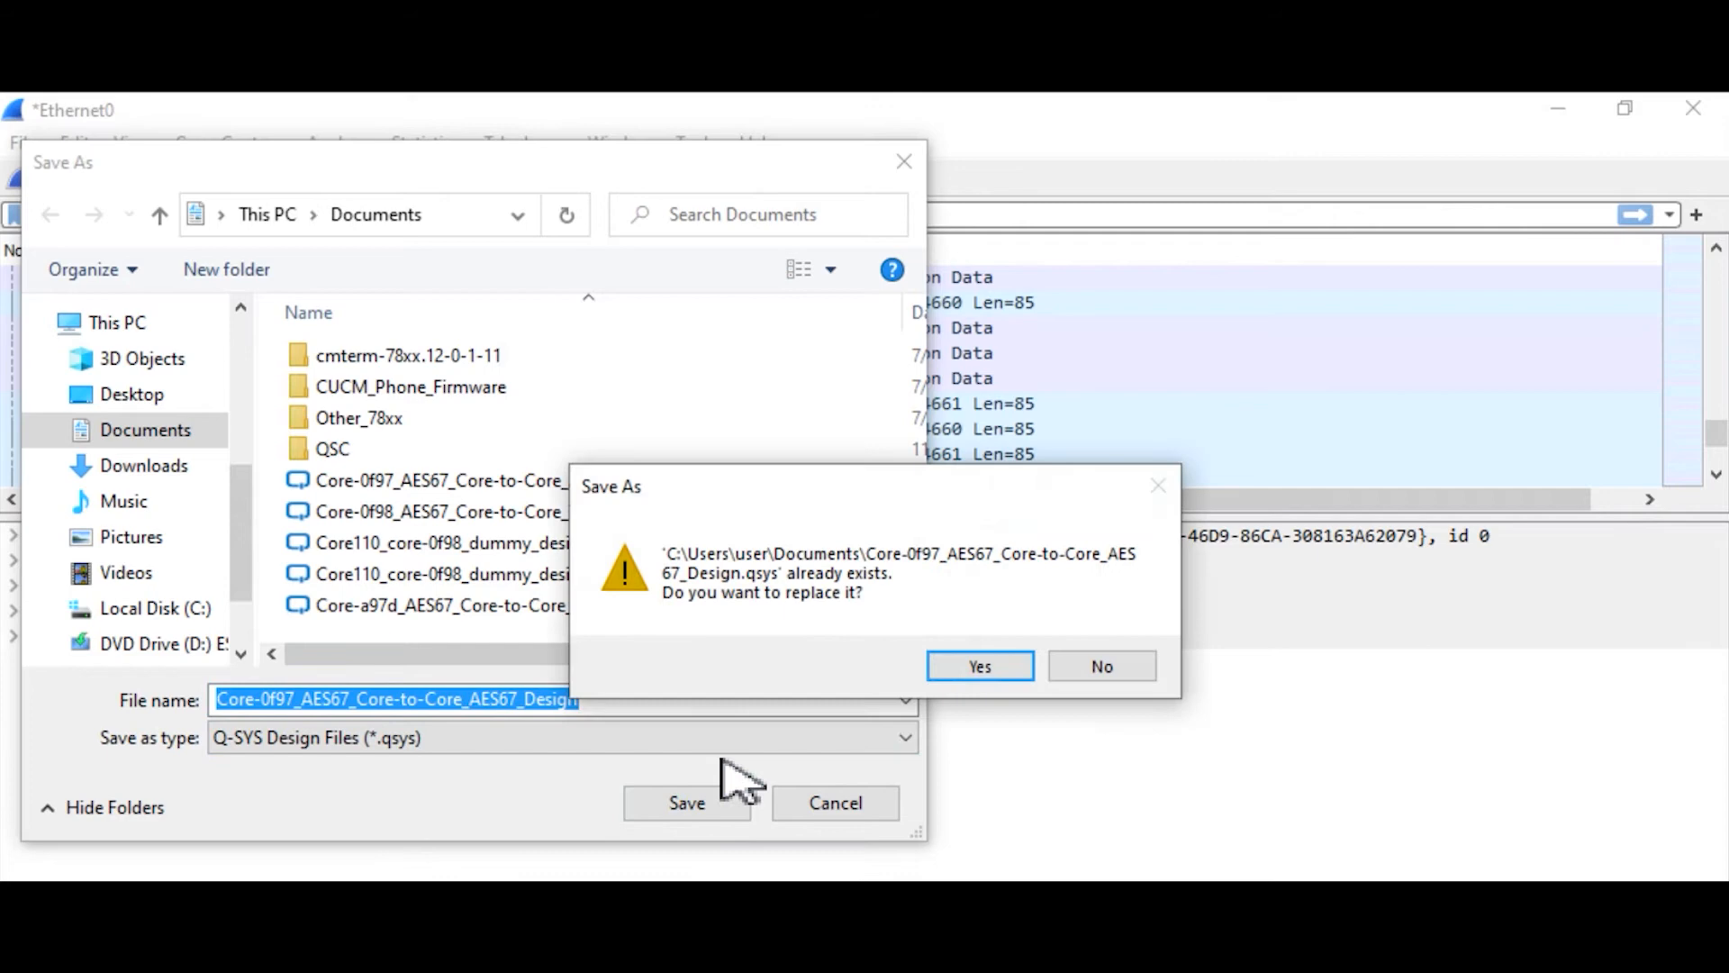
pyautogui.click(1023, 674)
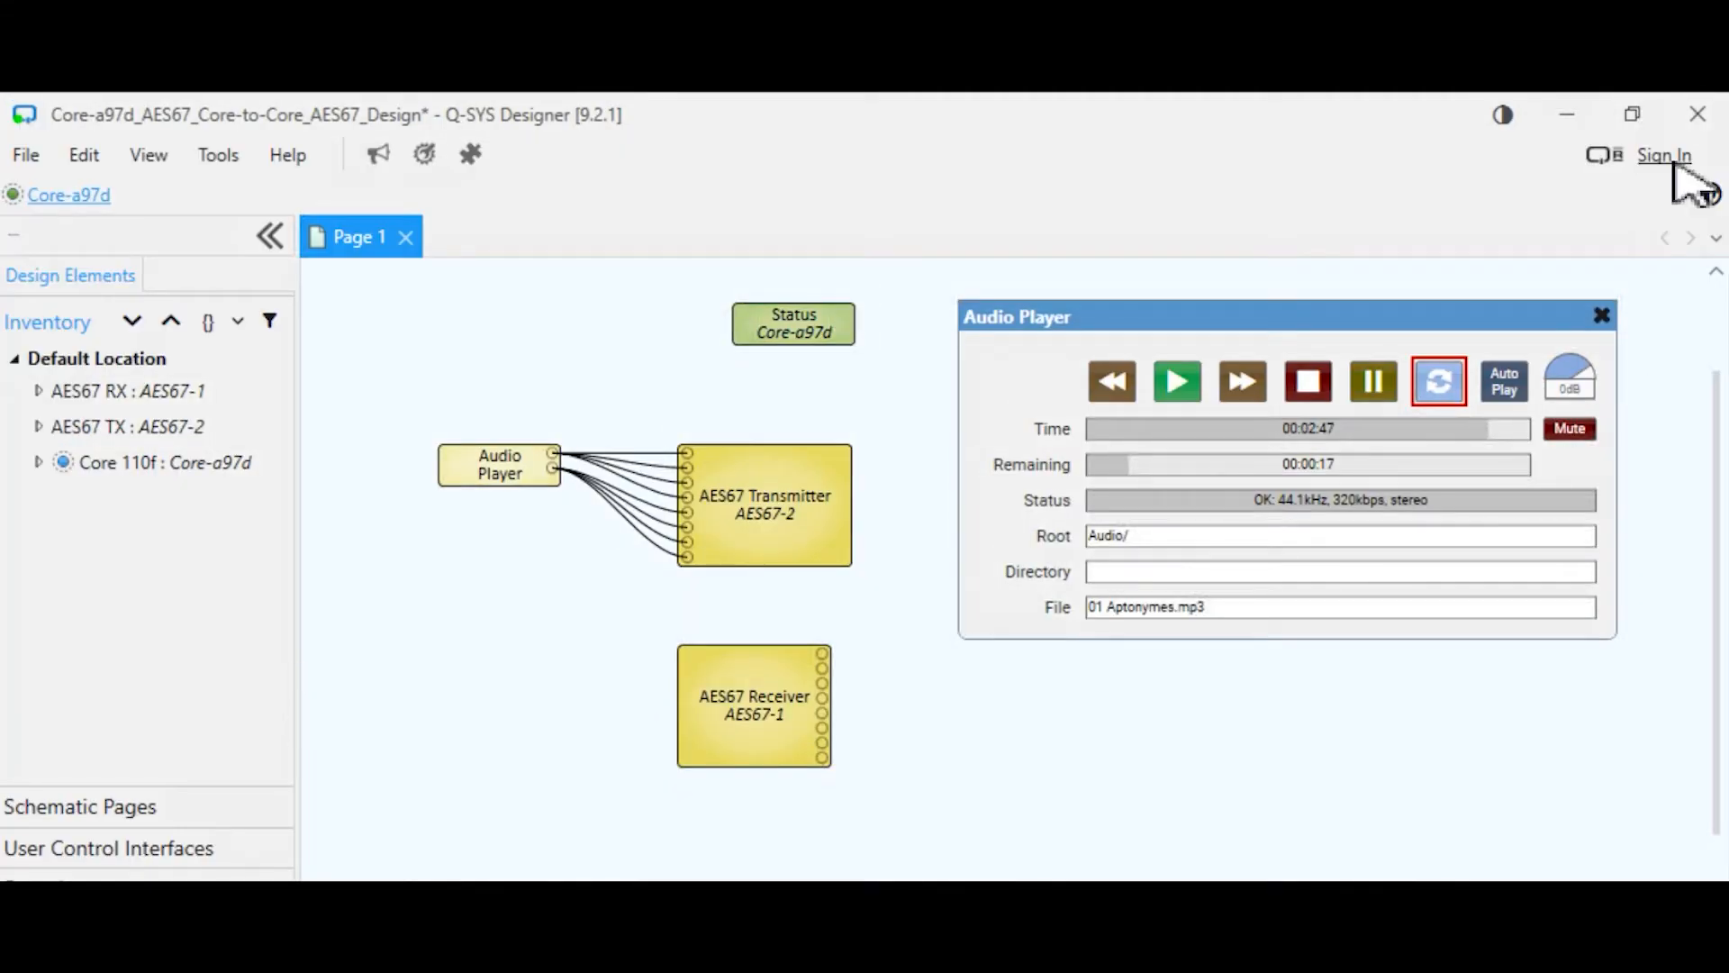
# Close the Core-a97d_AES67_Core-to-Core_AES67_Design window, saving the work over the existing file in Documents.
pyautogui.click(1698, 115)
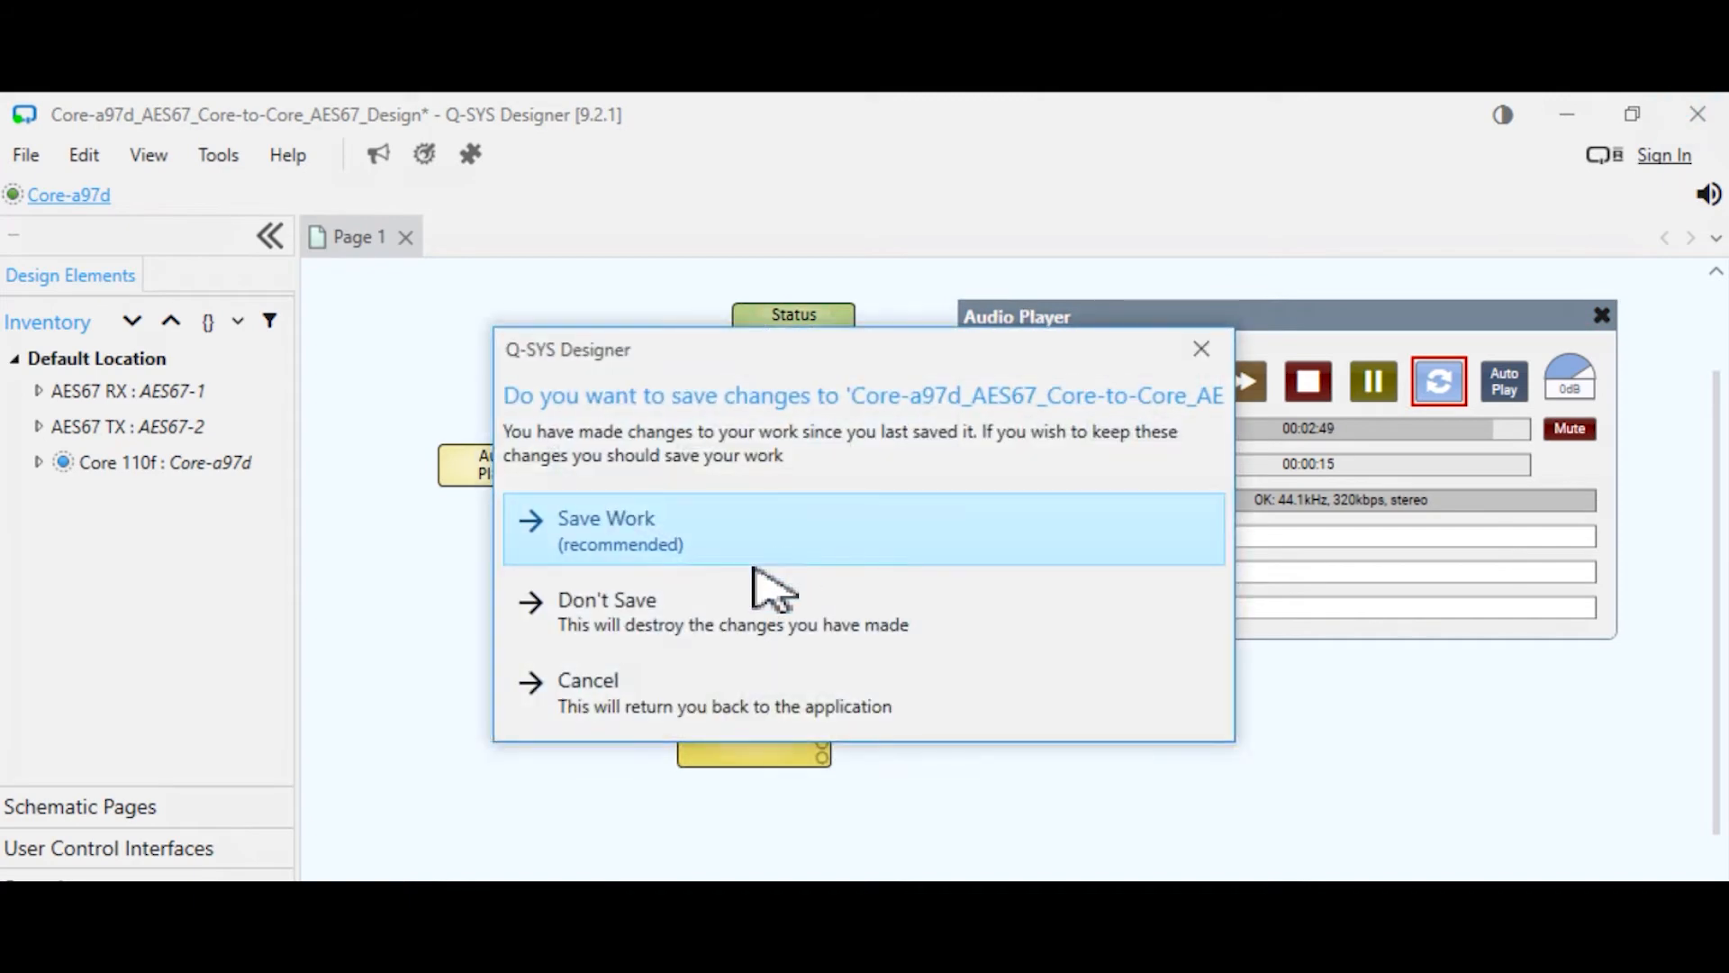
pyautogui.click(662, 531)
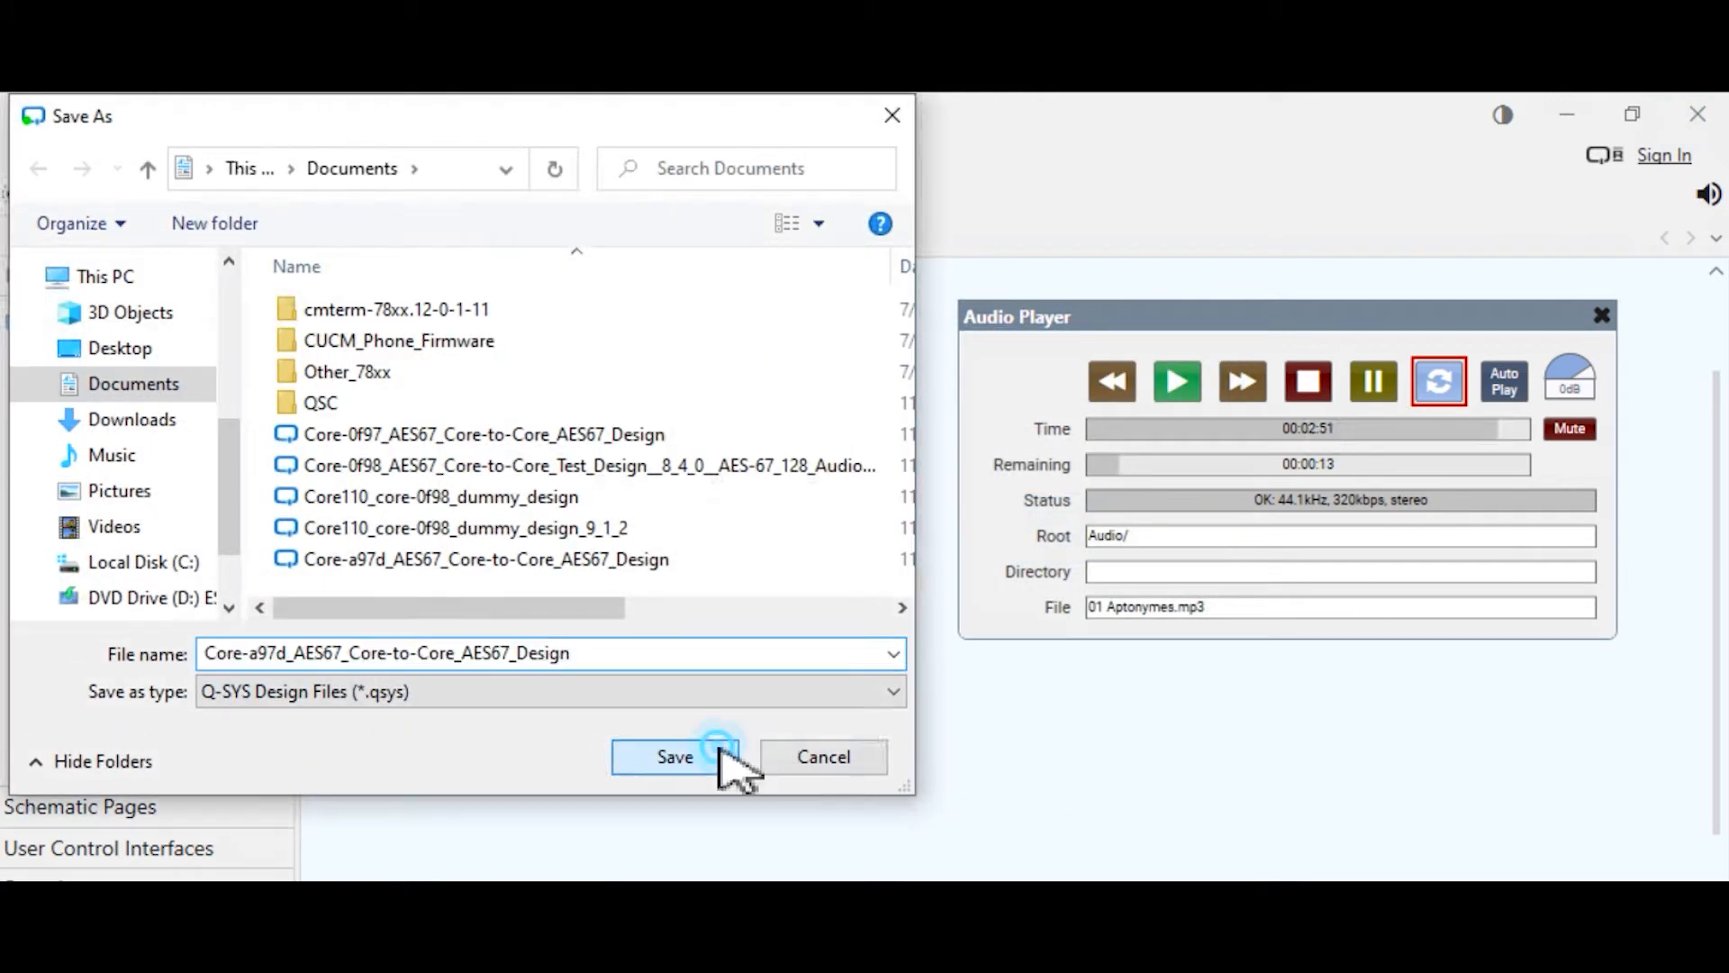
pyautogui.click(721, 755)
pyautogui.click(964, 666)
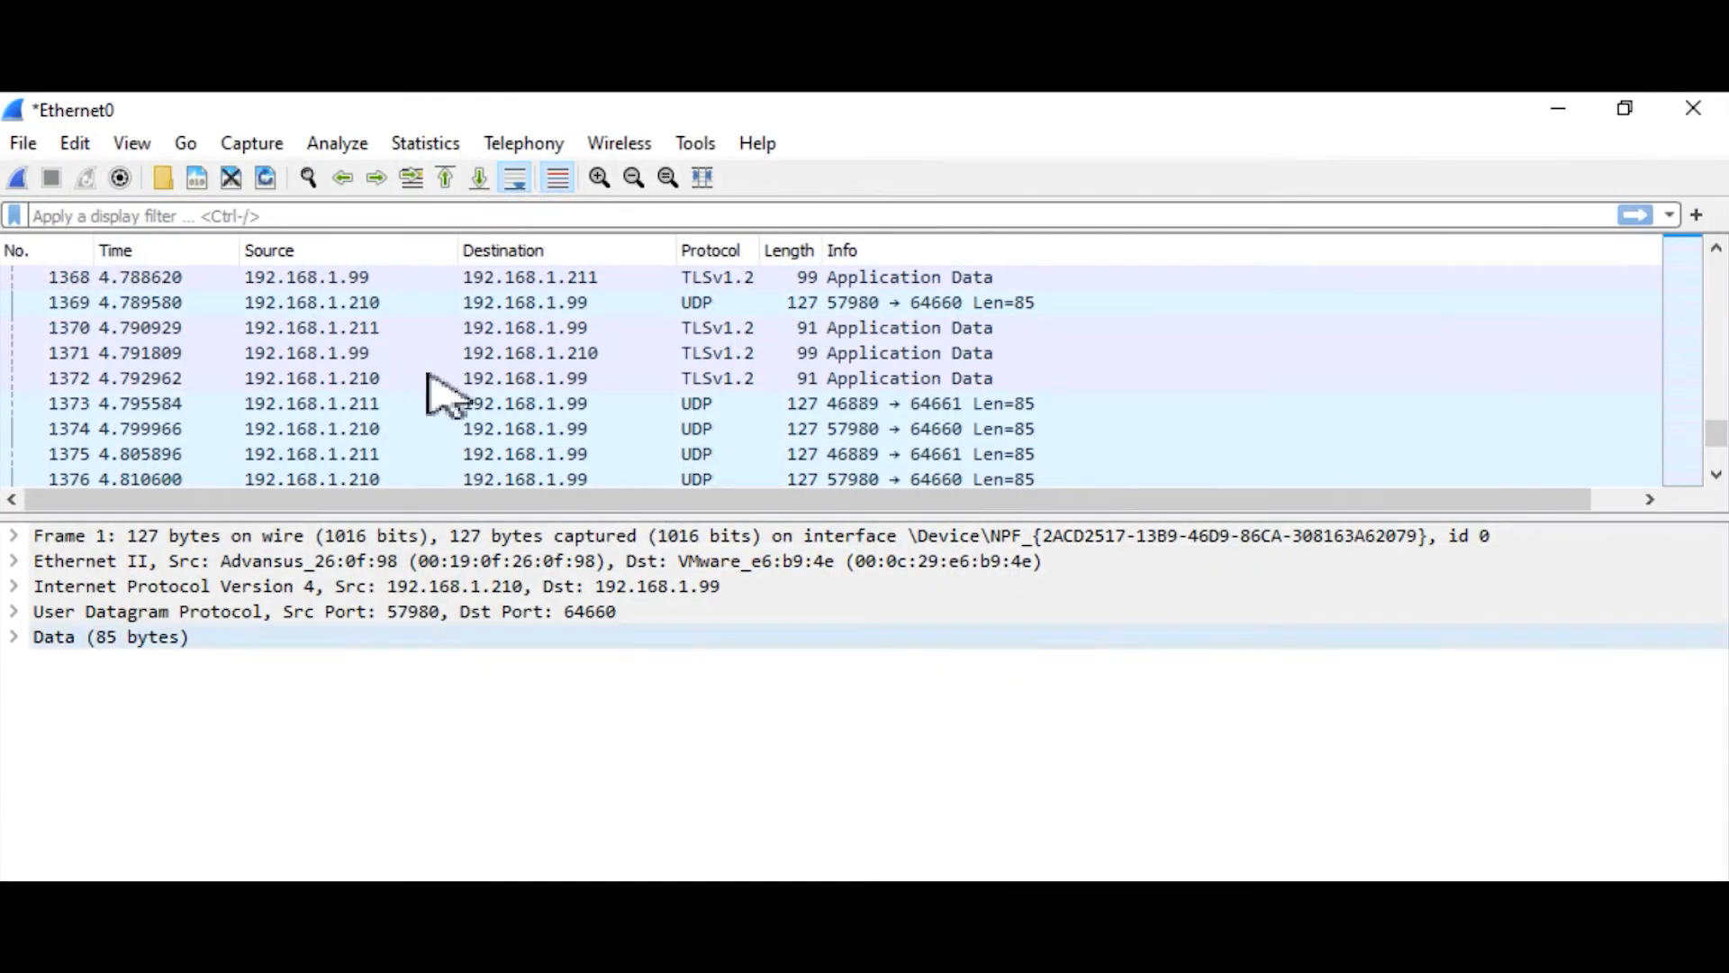
# In Wireshark, record a new capture of about seven seconds without saving the earlier packets, and open its UDP multicast stream statistics.
pyautogui.click(18, 178)
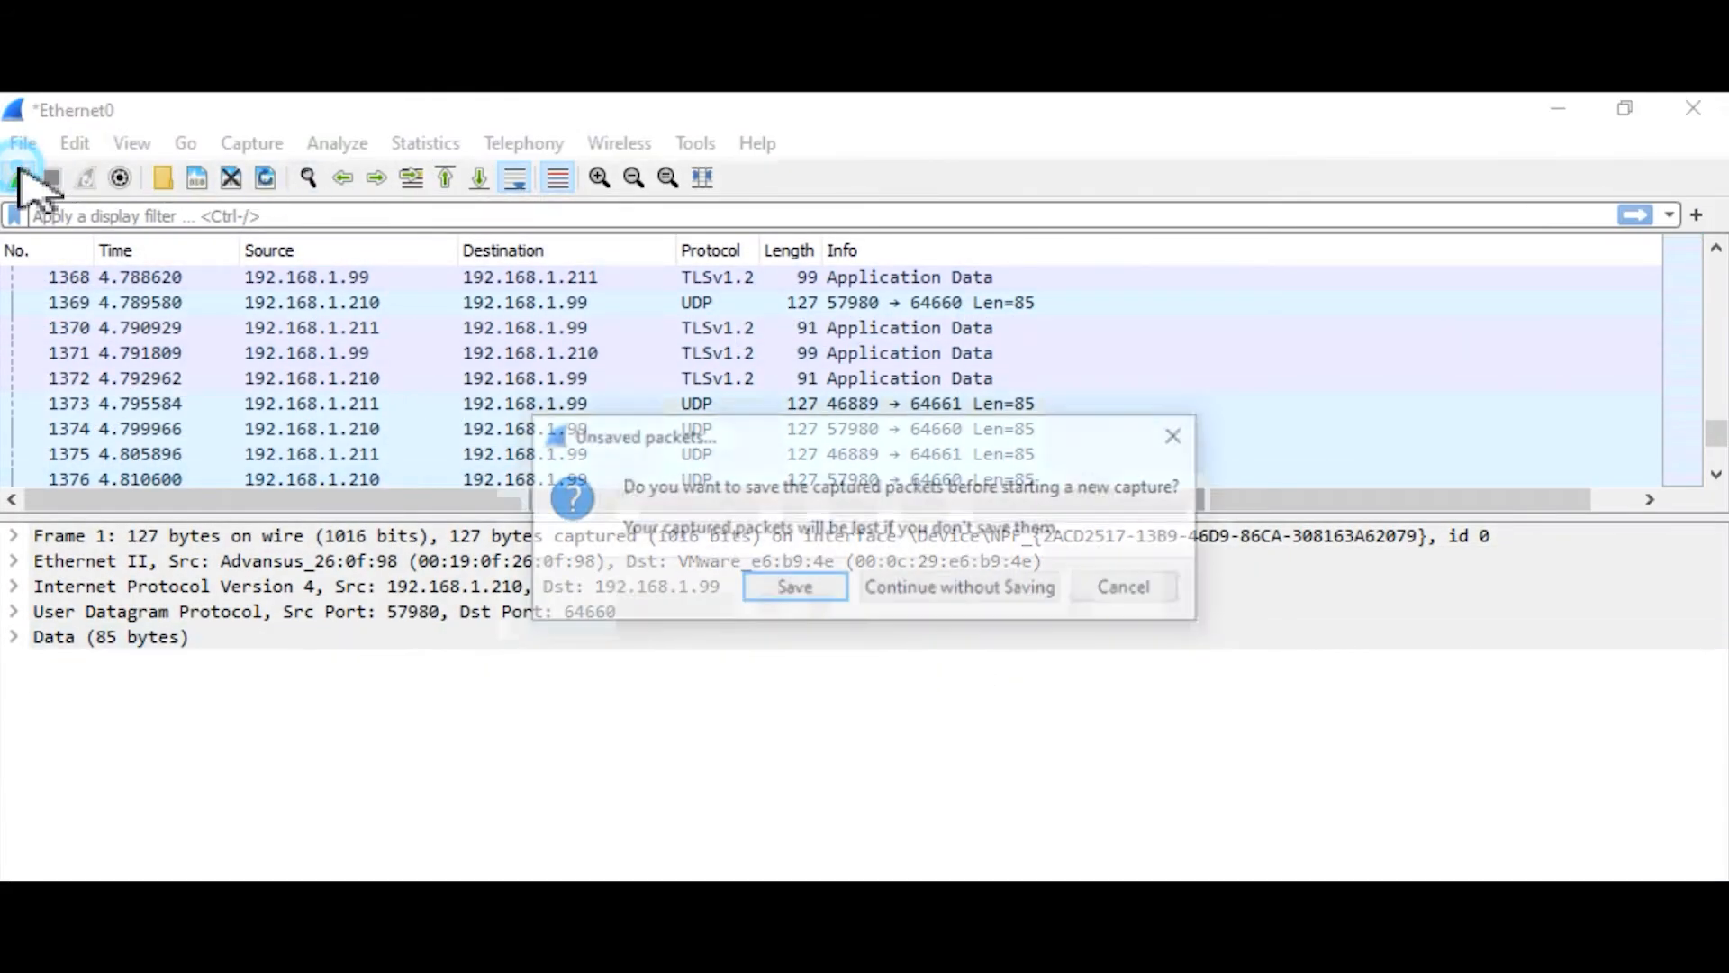
pyautogui.click(1006, 613)
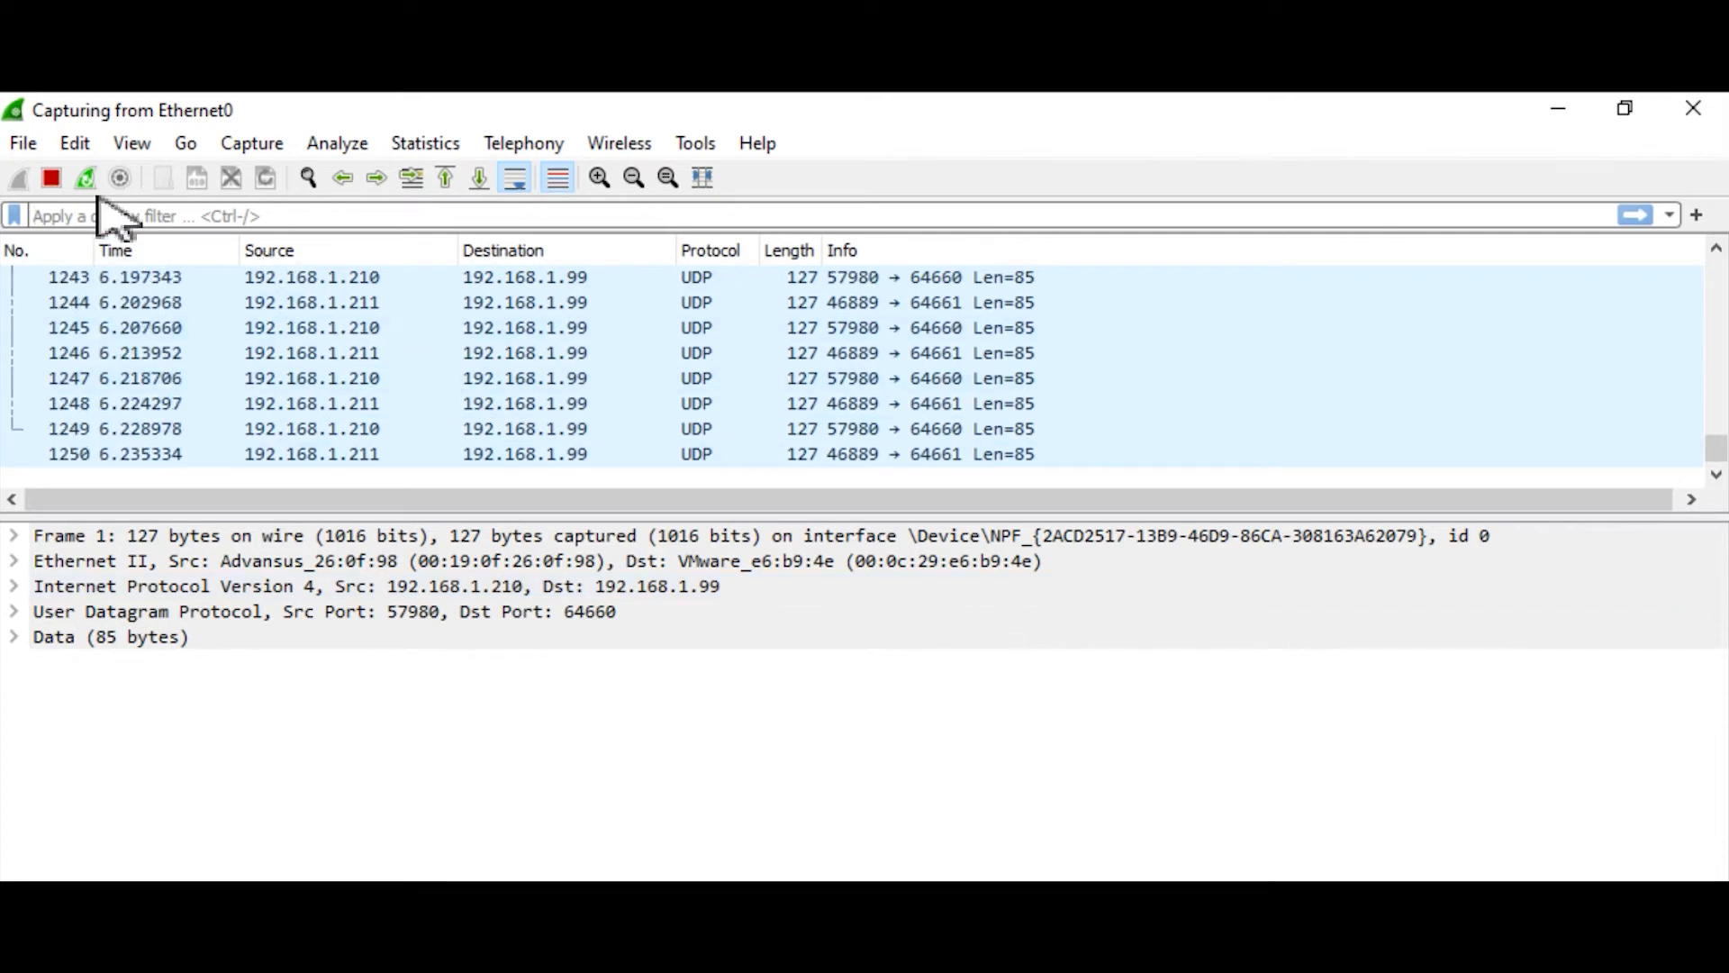
pyautogui.click(51, 178)
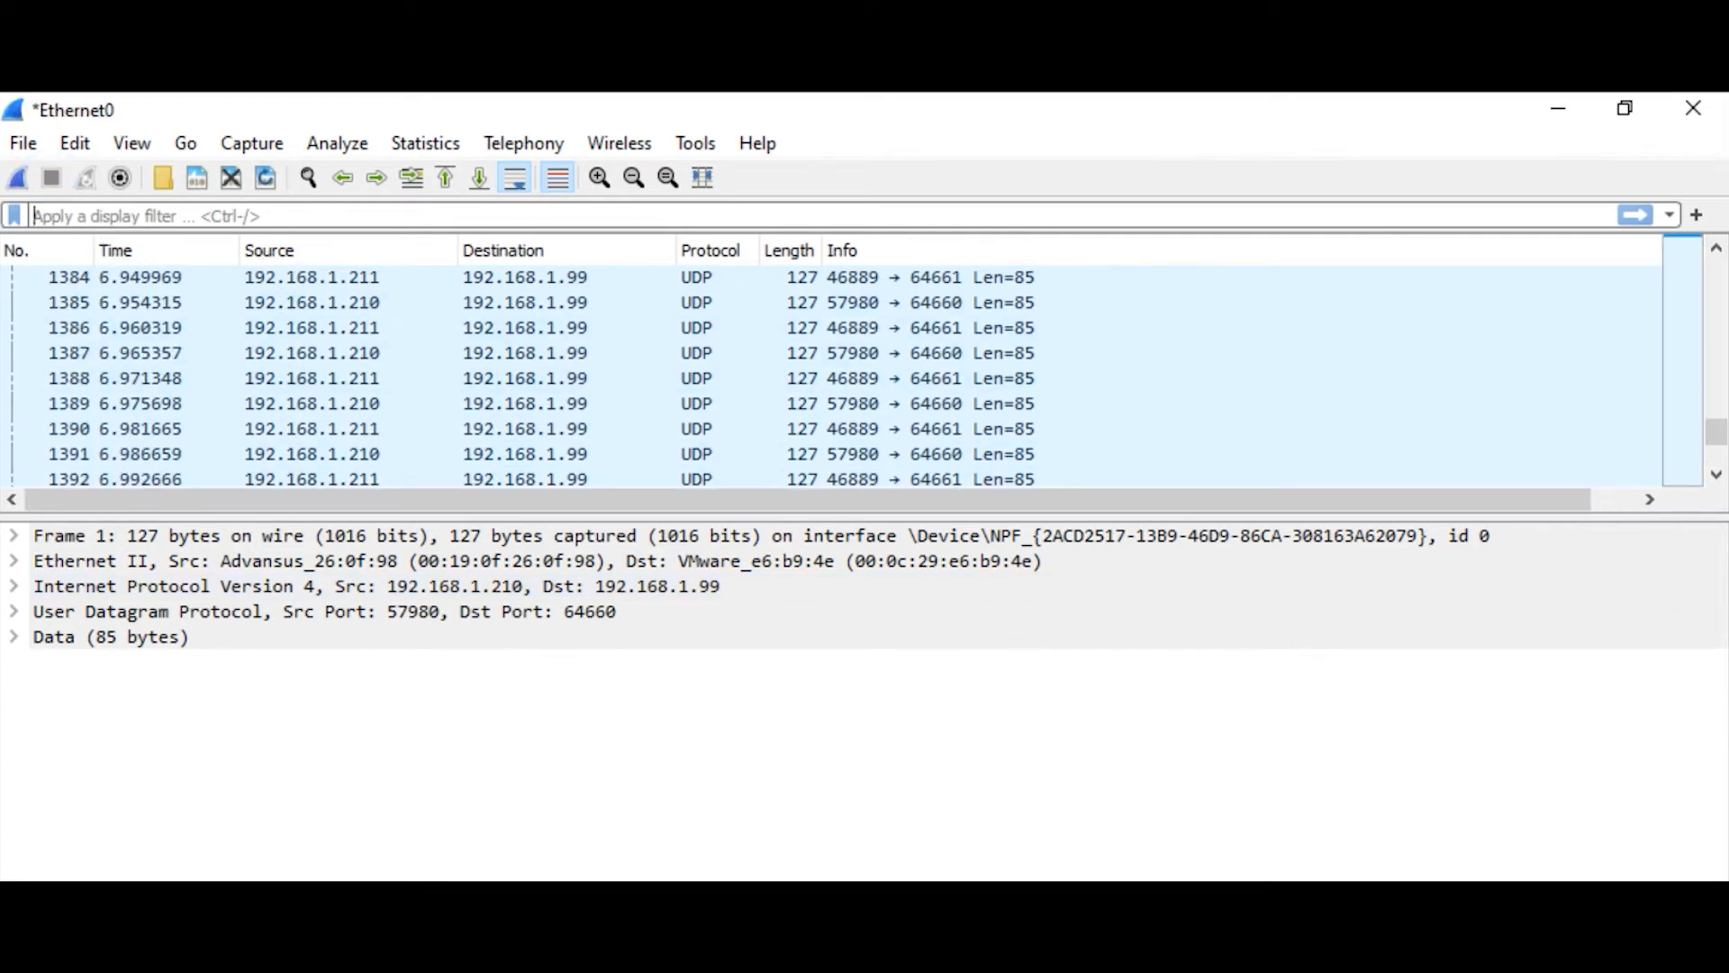
pyautogui.click(425, 144)
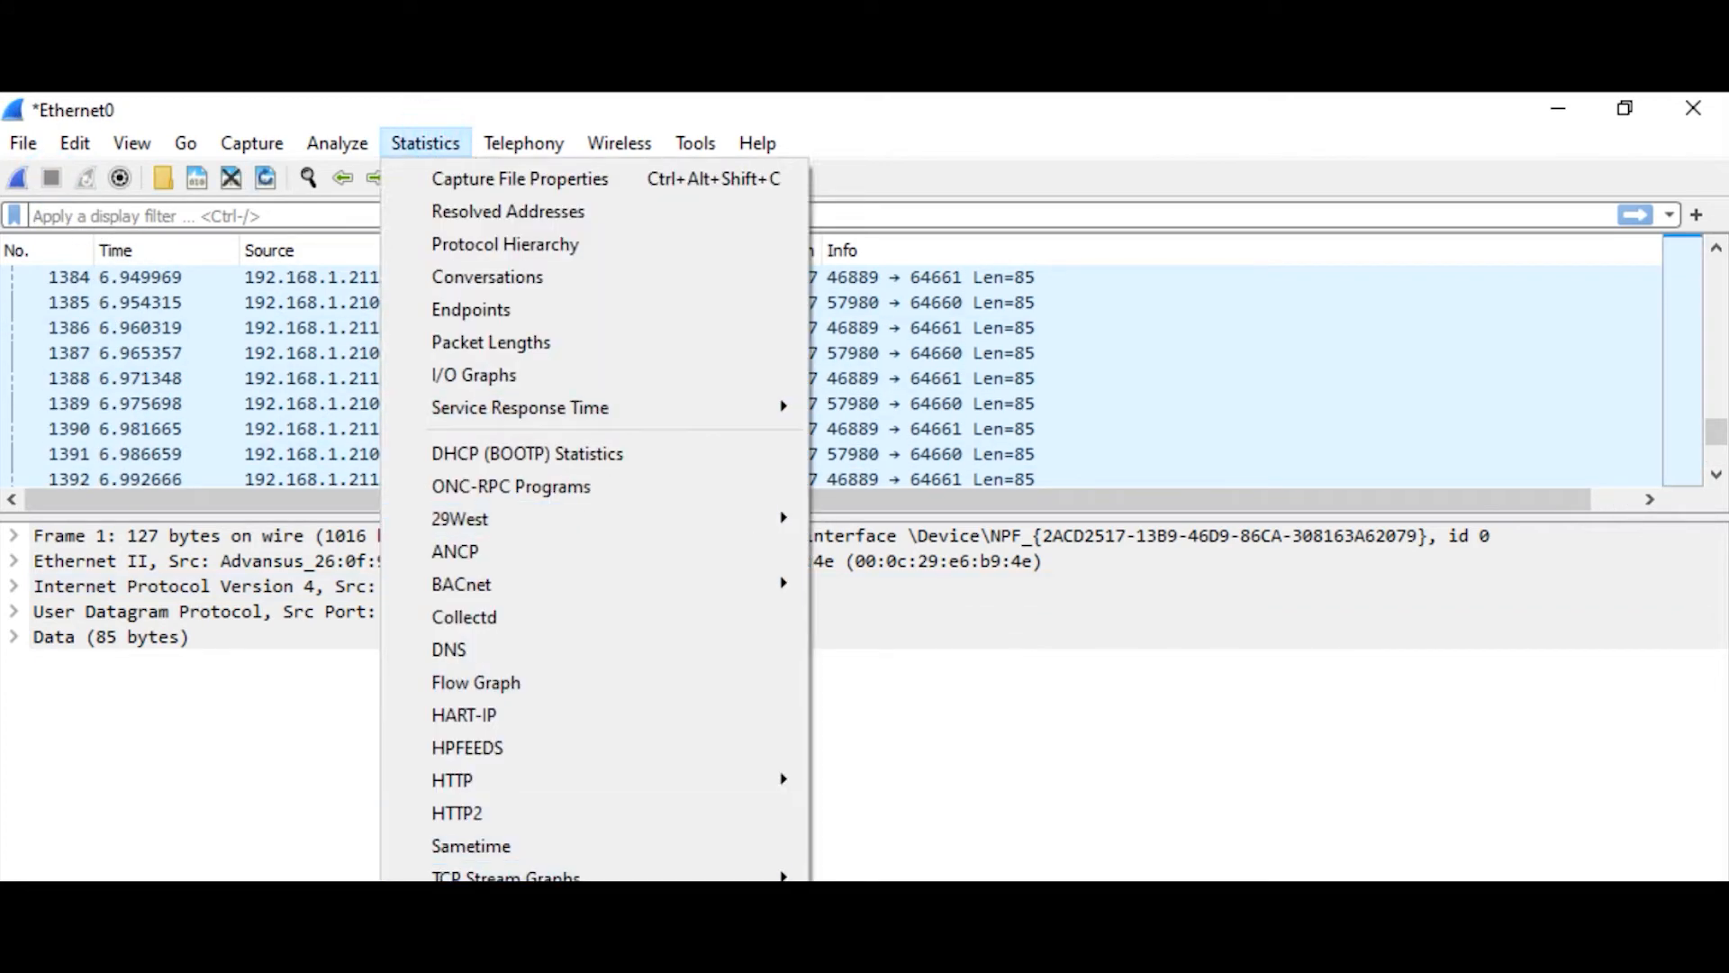
pyautogui.click(613, 867)
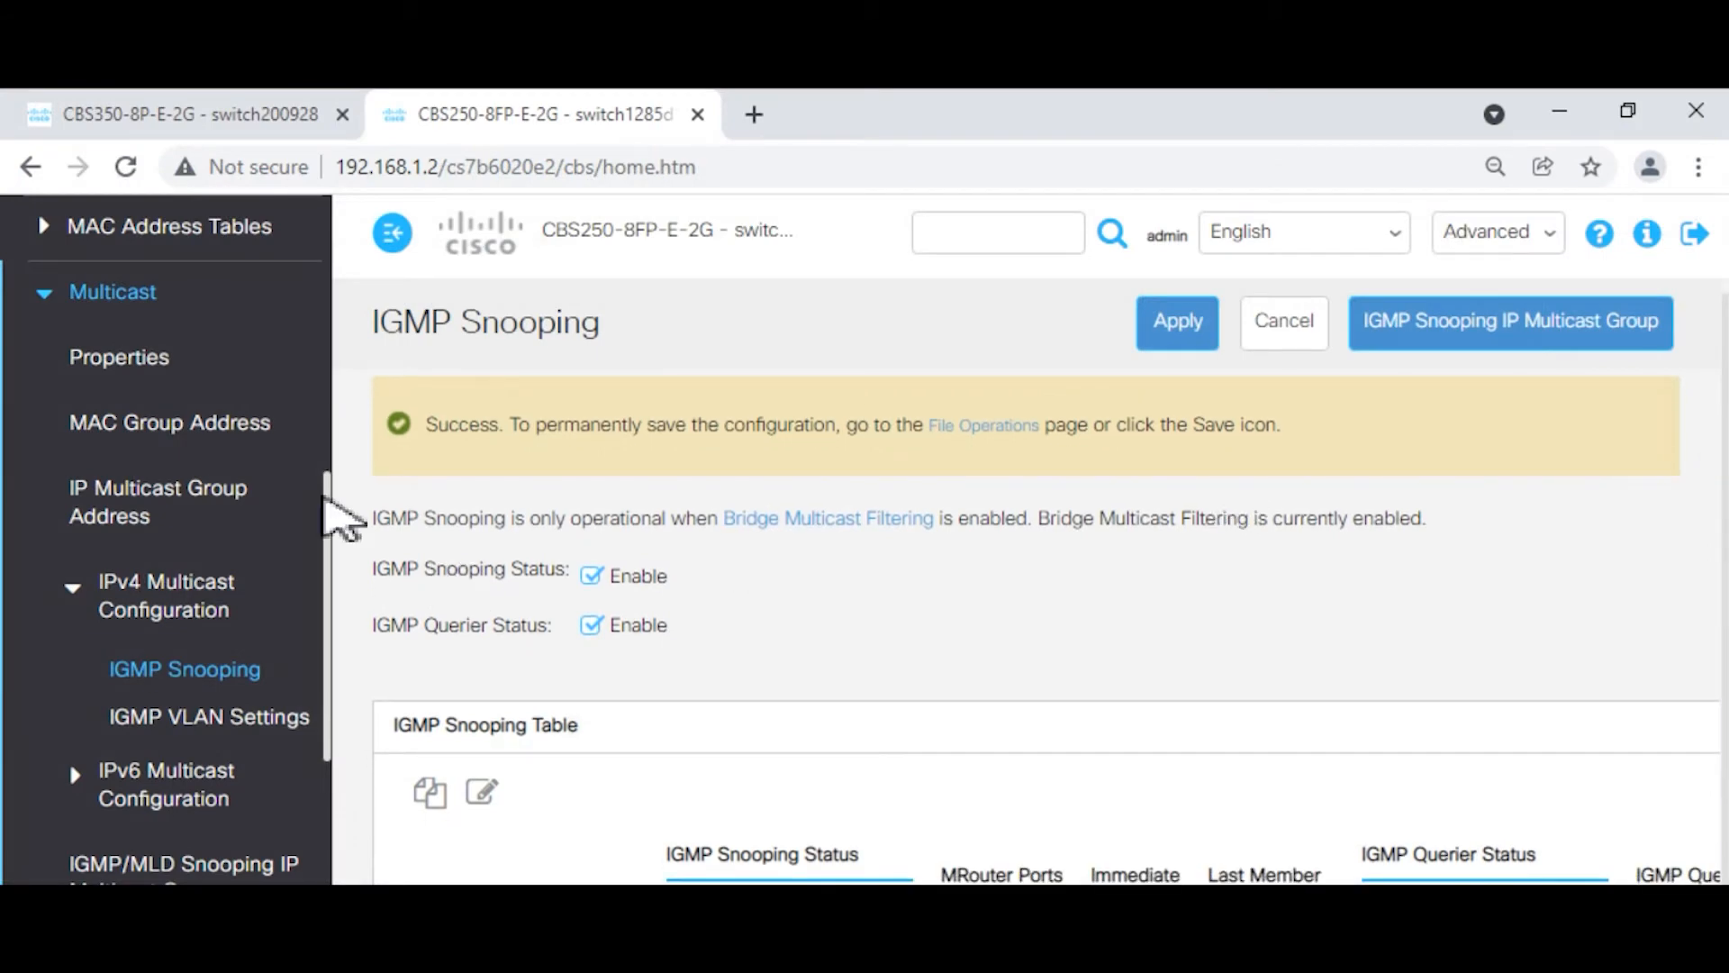
# In the CBS250 web interface, review the Multicast Router Port and Forward All settings for VLAN 1's ports.
pyautogui.click(326, 498)
pyautogui.moveTo(326, 500); pyautogui.dragTo(312, 605)
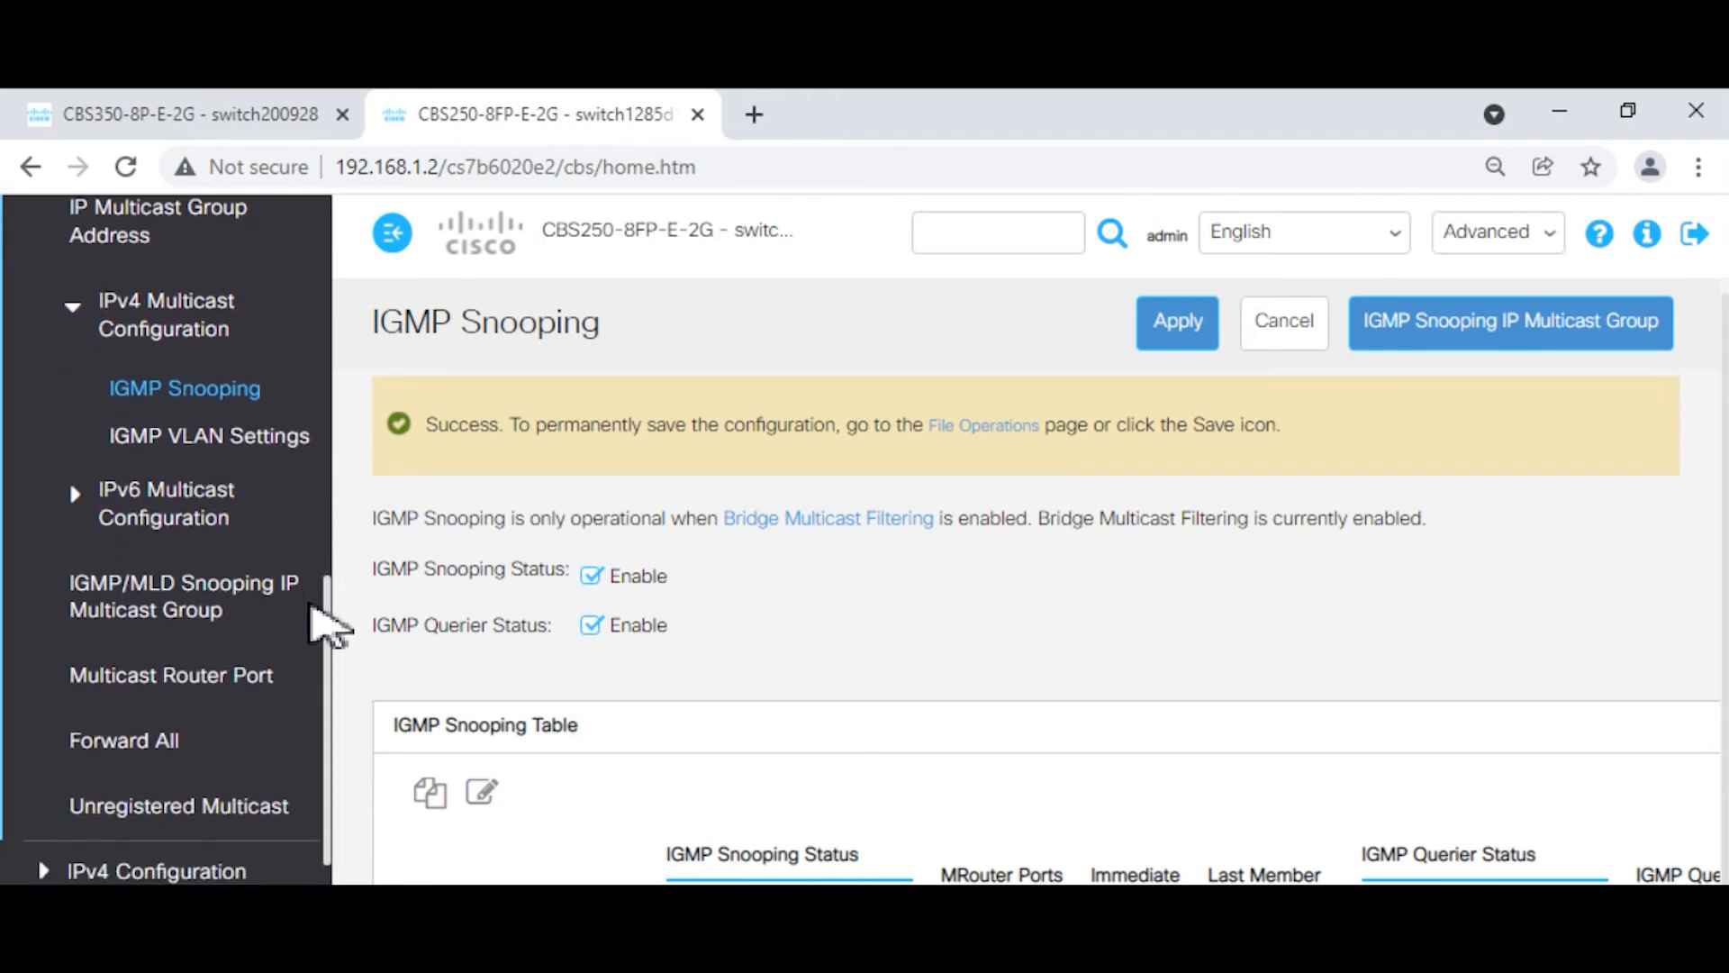
pyautogui.click(194, 685)
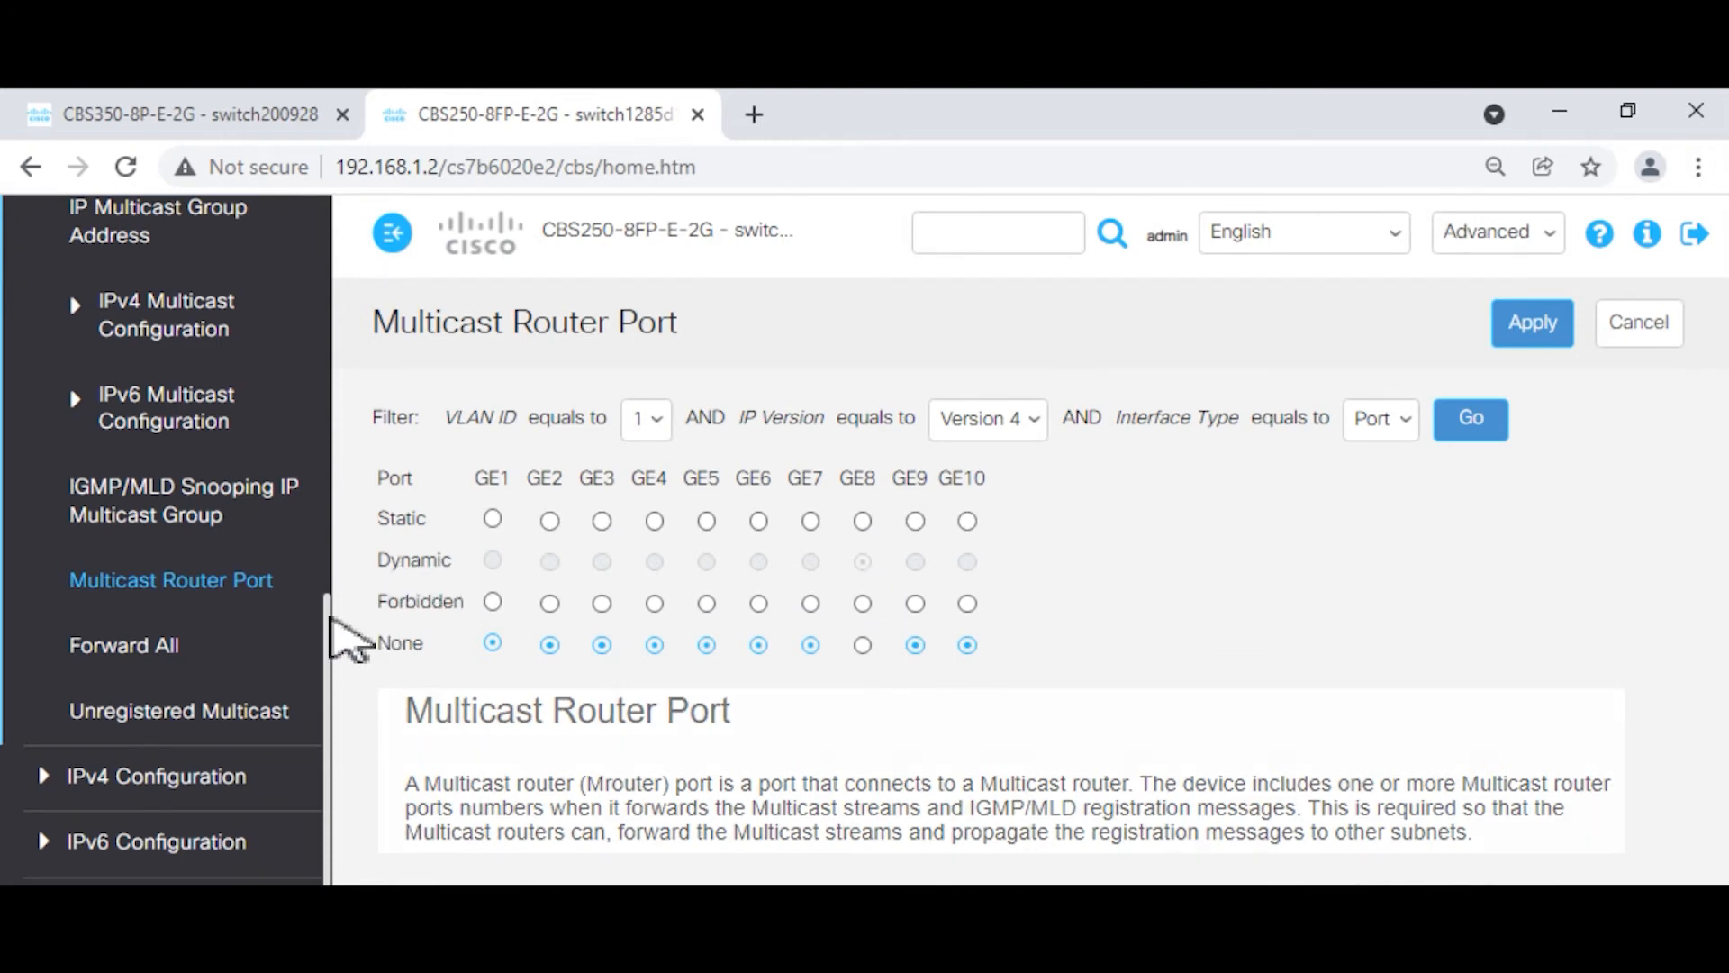
pyautogui.scroll(1, 324, 603)
pyautogui.scroll(-2, 321, 592)
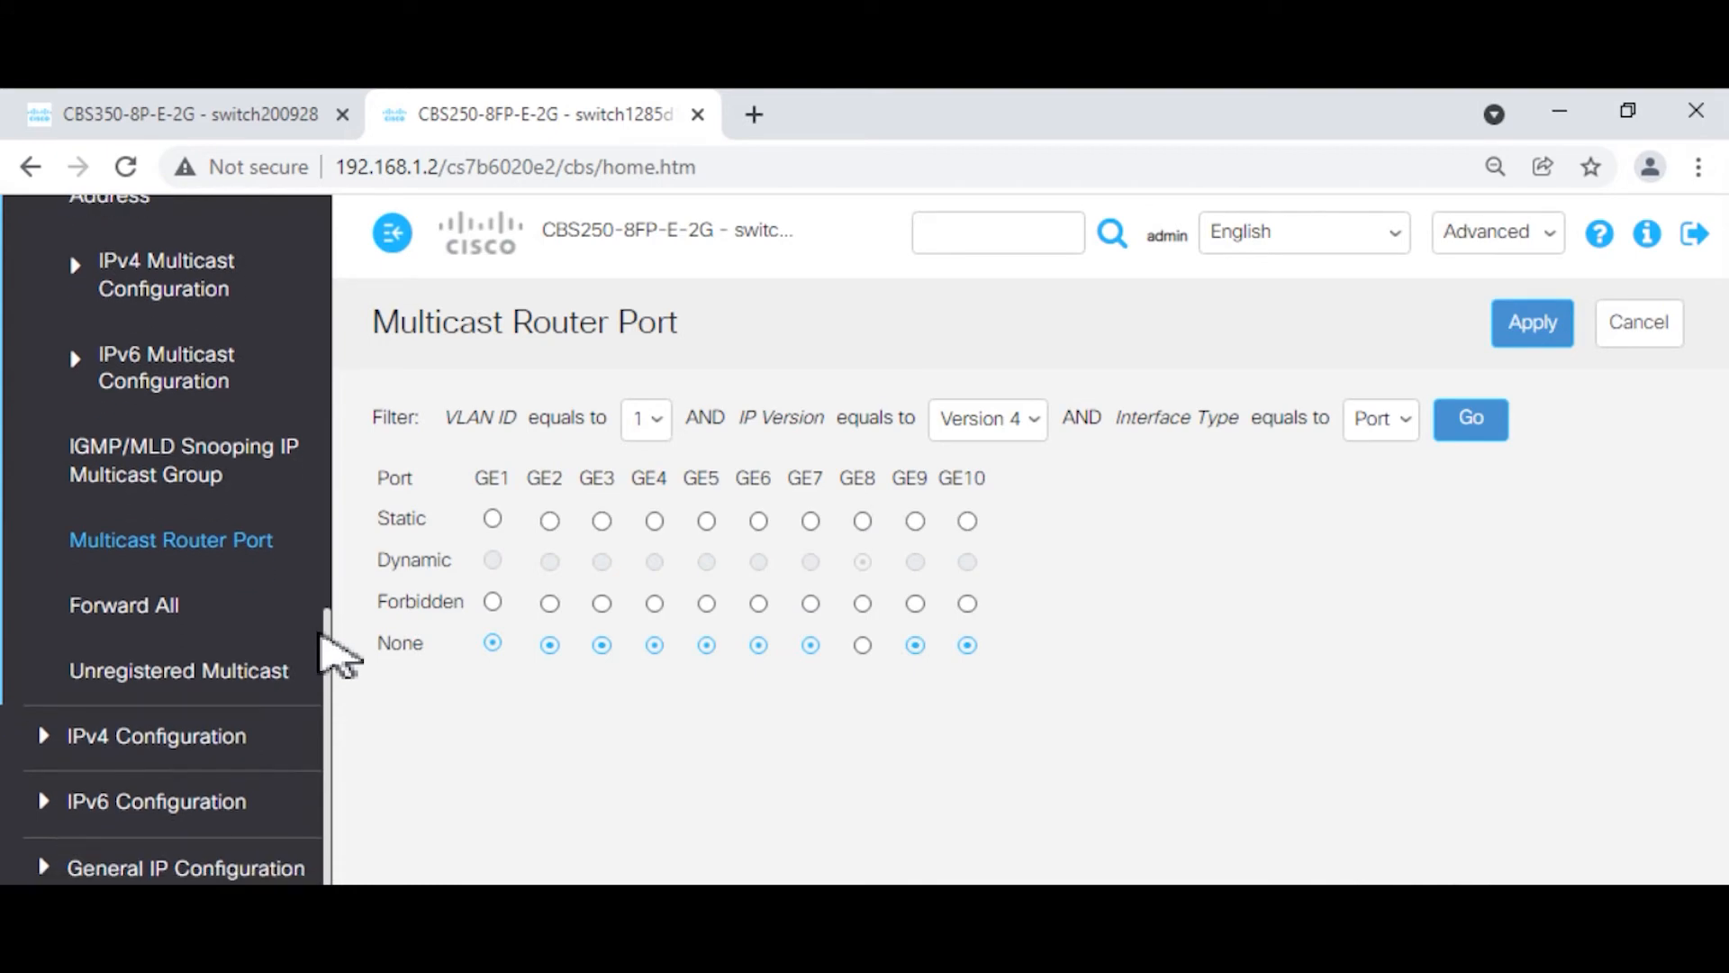
pyautogui.click(155, 626)
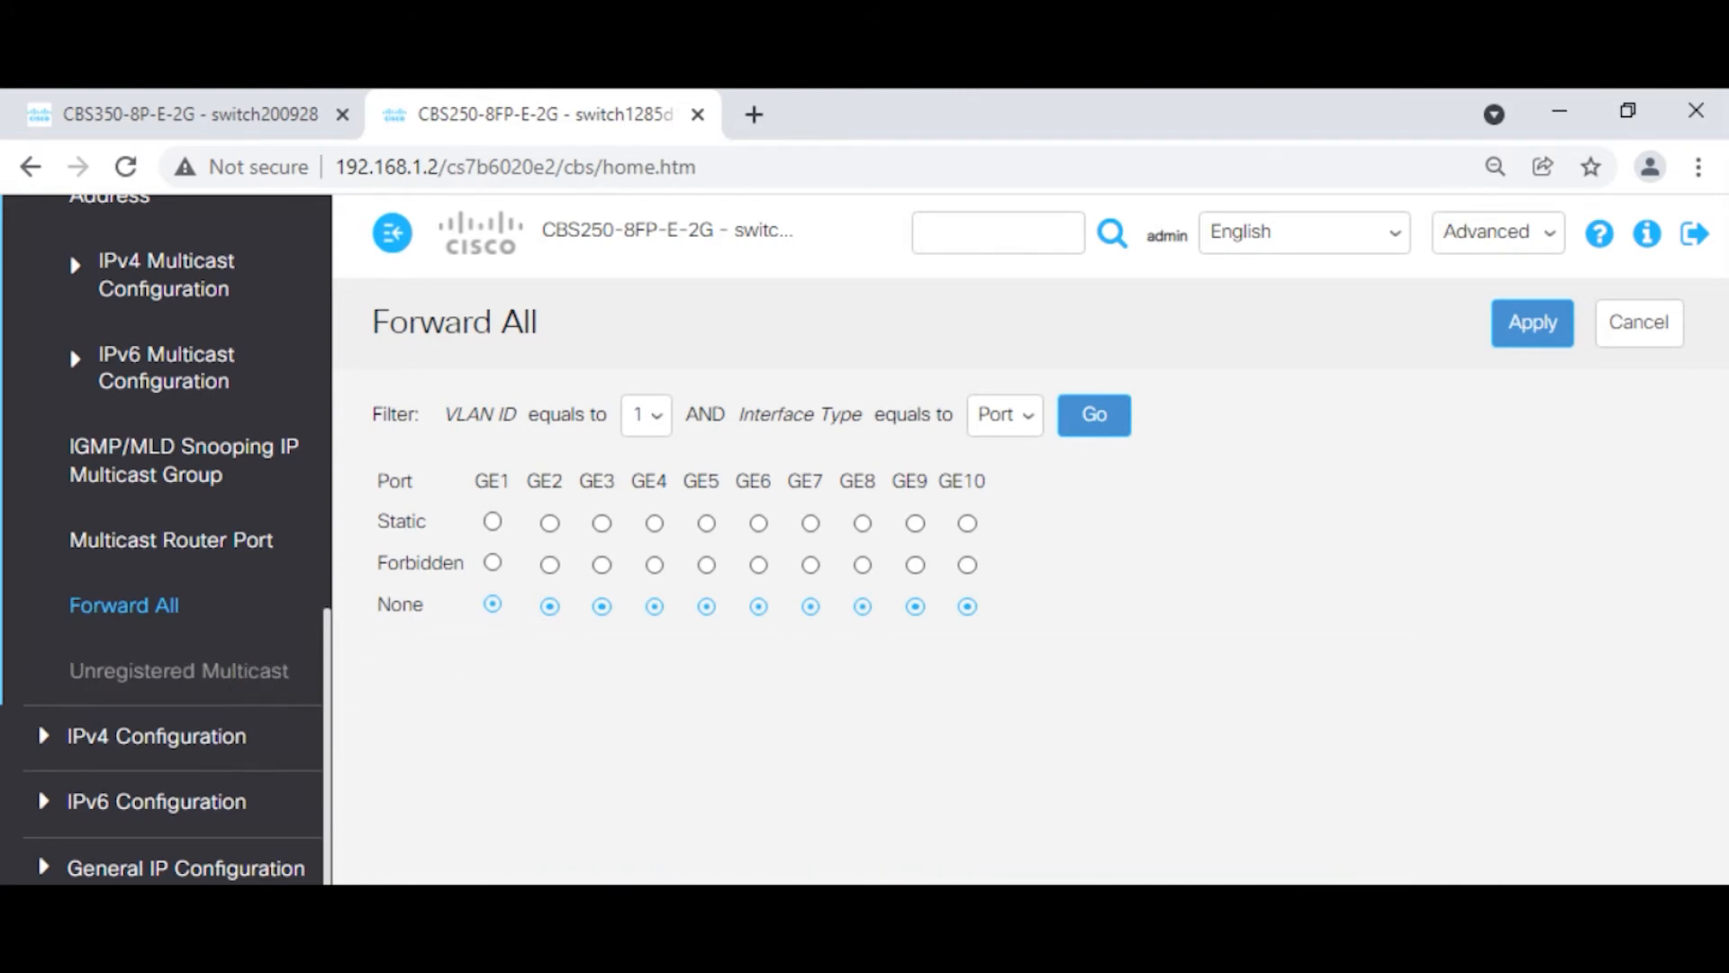
# Review the CBS250's Unregistered Multicast forwarding and filtering settings for its ports.
pyautogui.click(239, 671)
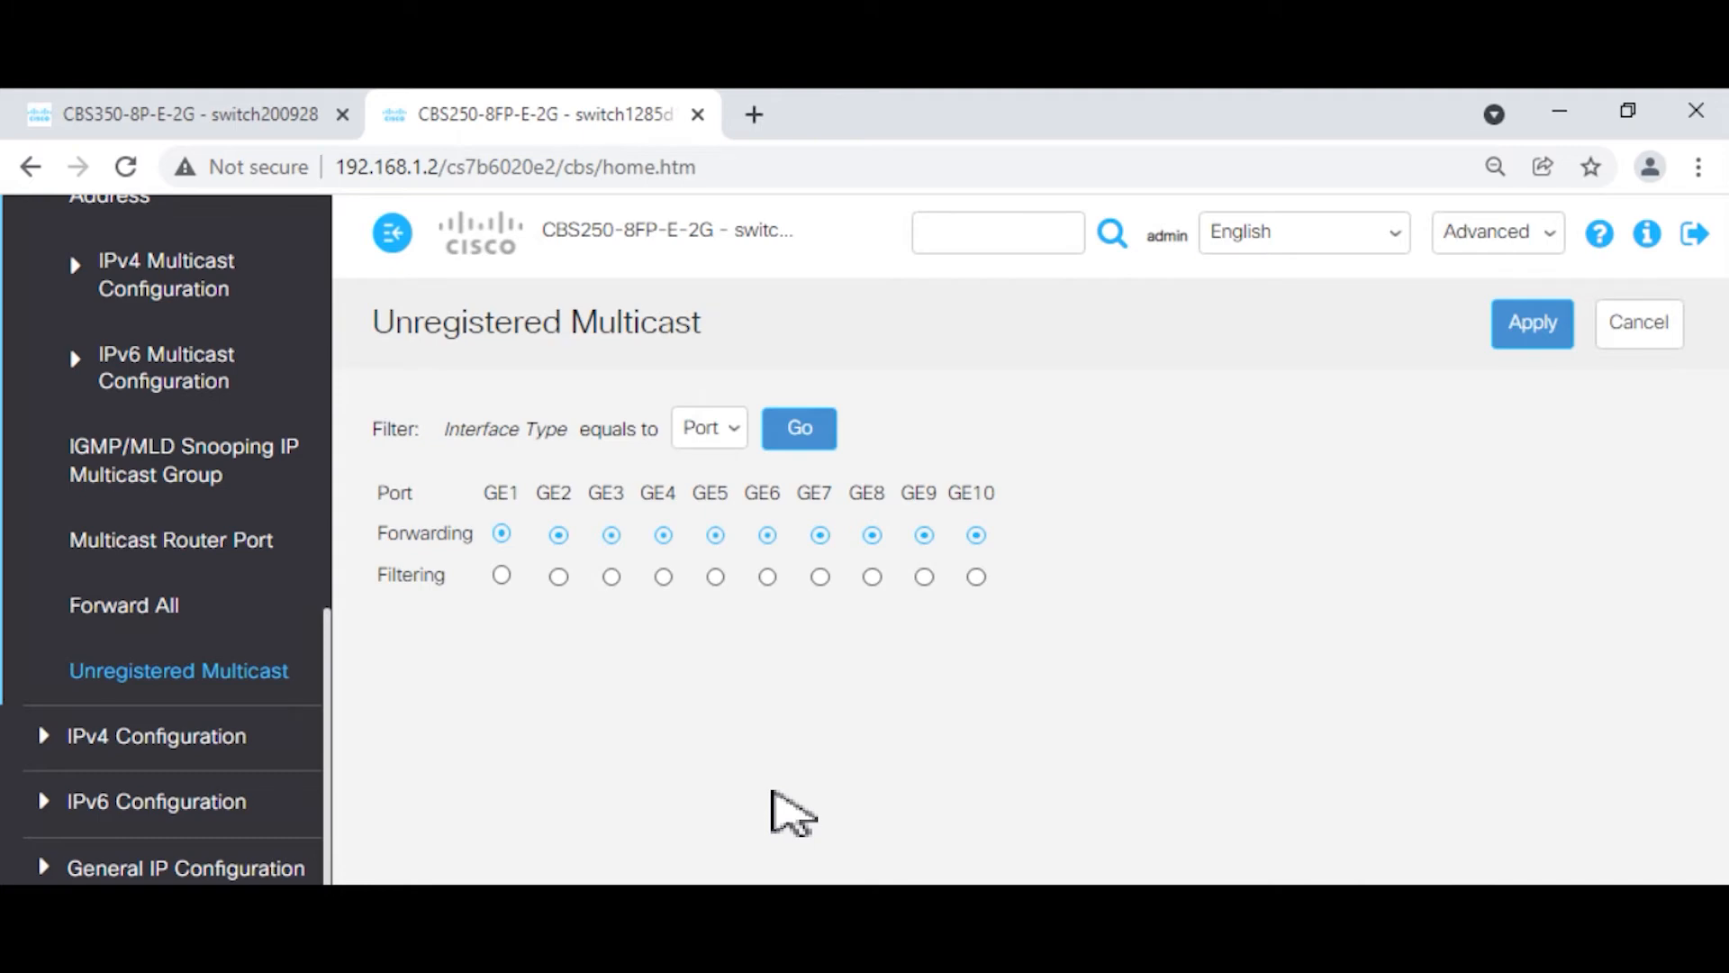
# Review the CBS250's CDP Neighbor Information and LLDP Neighbor Information for the switch it is linked to.
pyautogui.click(174, 738)
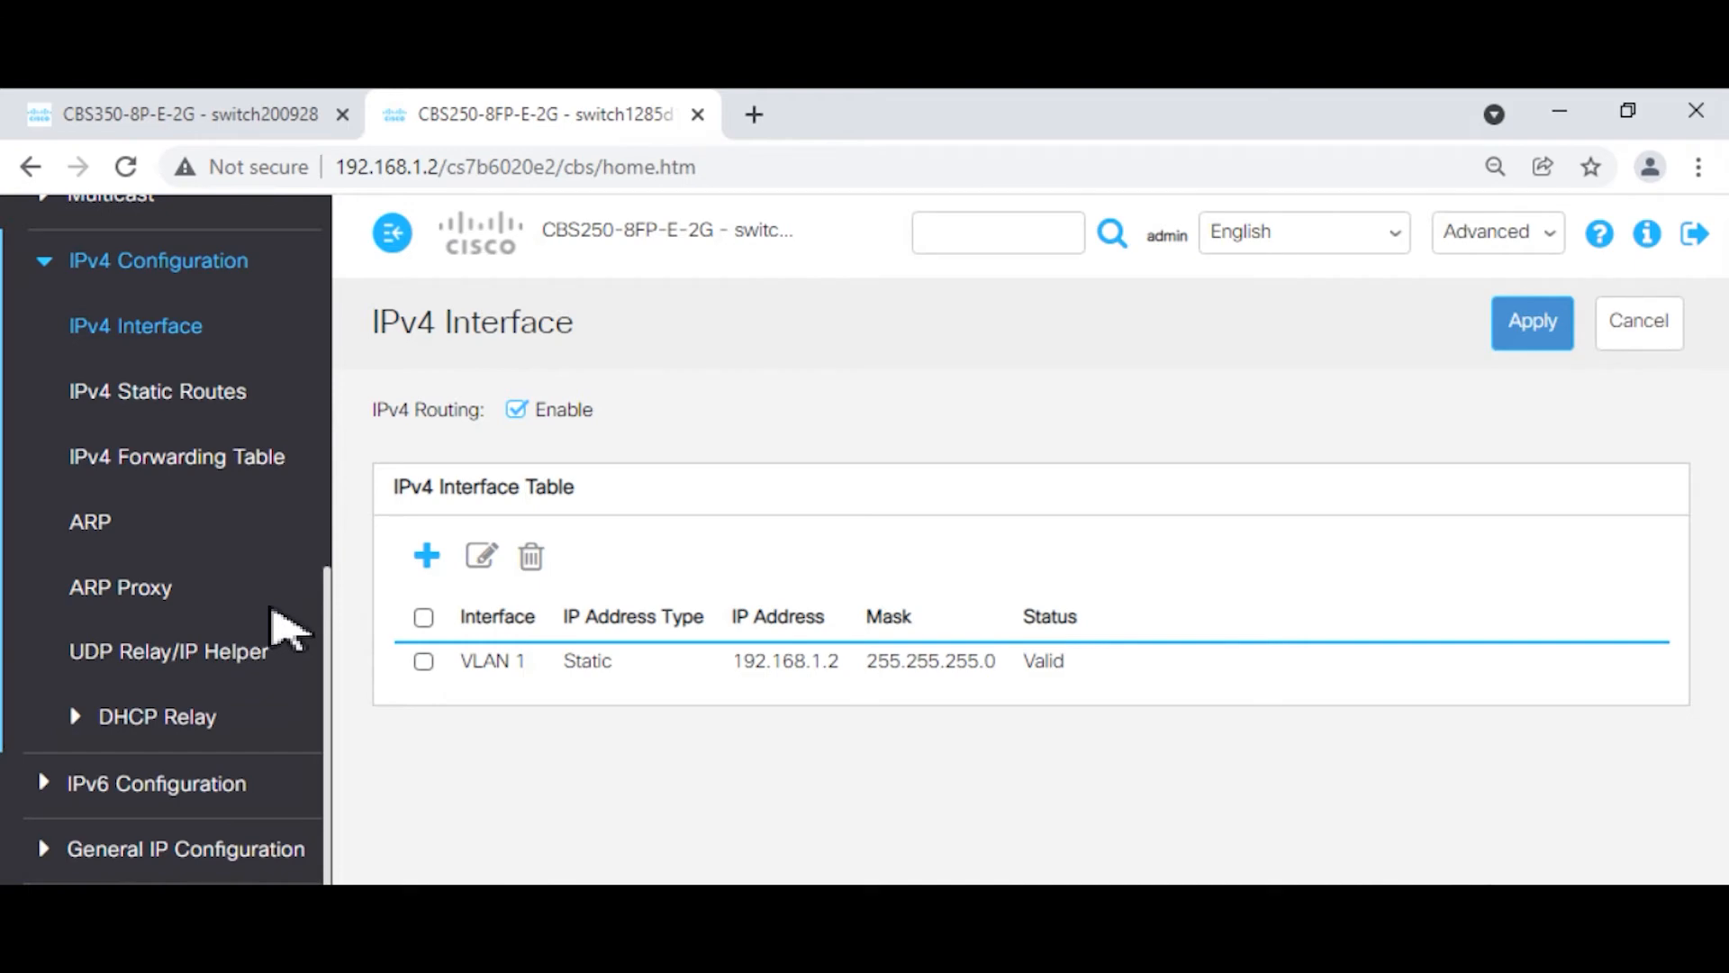
pyautogui.scroll(6, 286, 628)
pyautogui.click(184, 385)
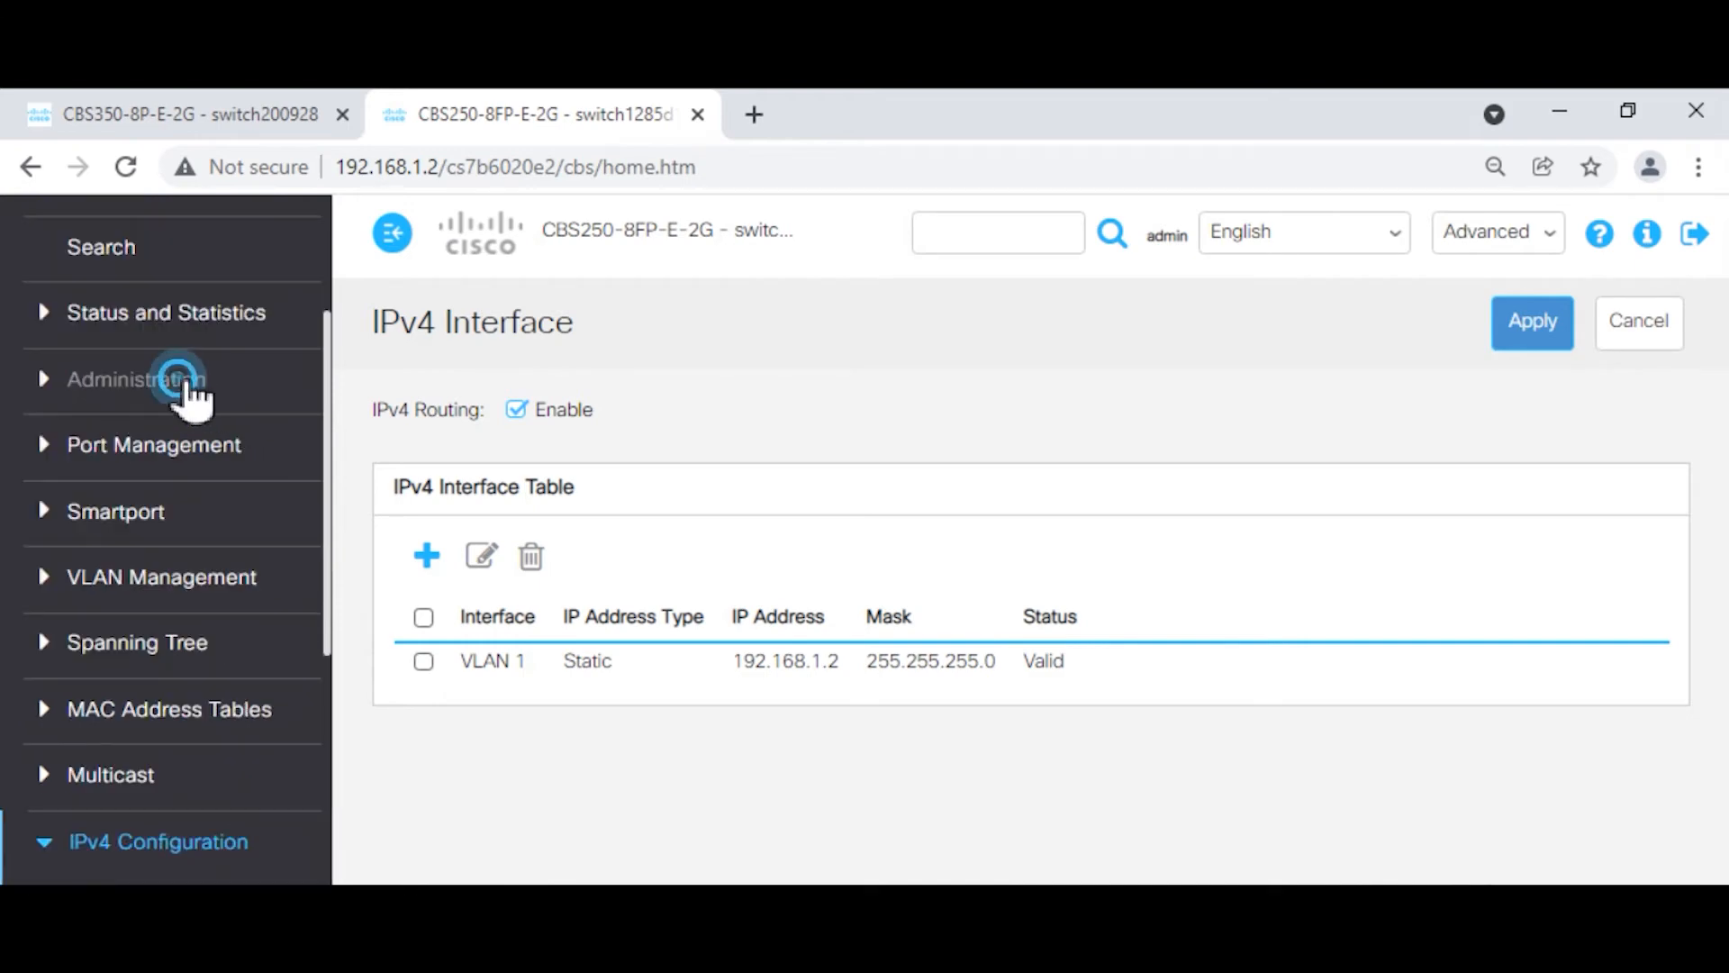
pyautogui.scroll(-7, 232, 515)
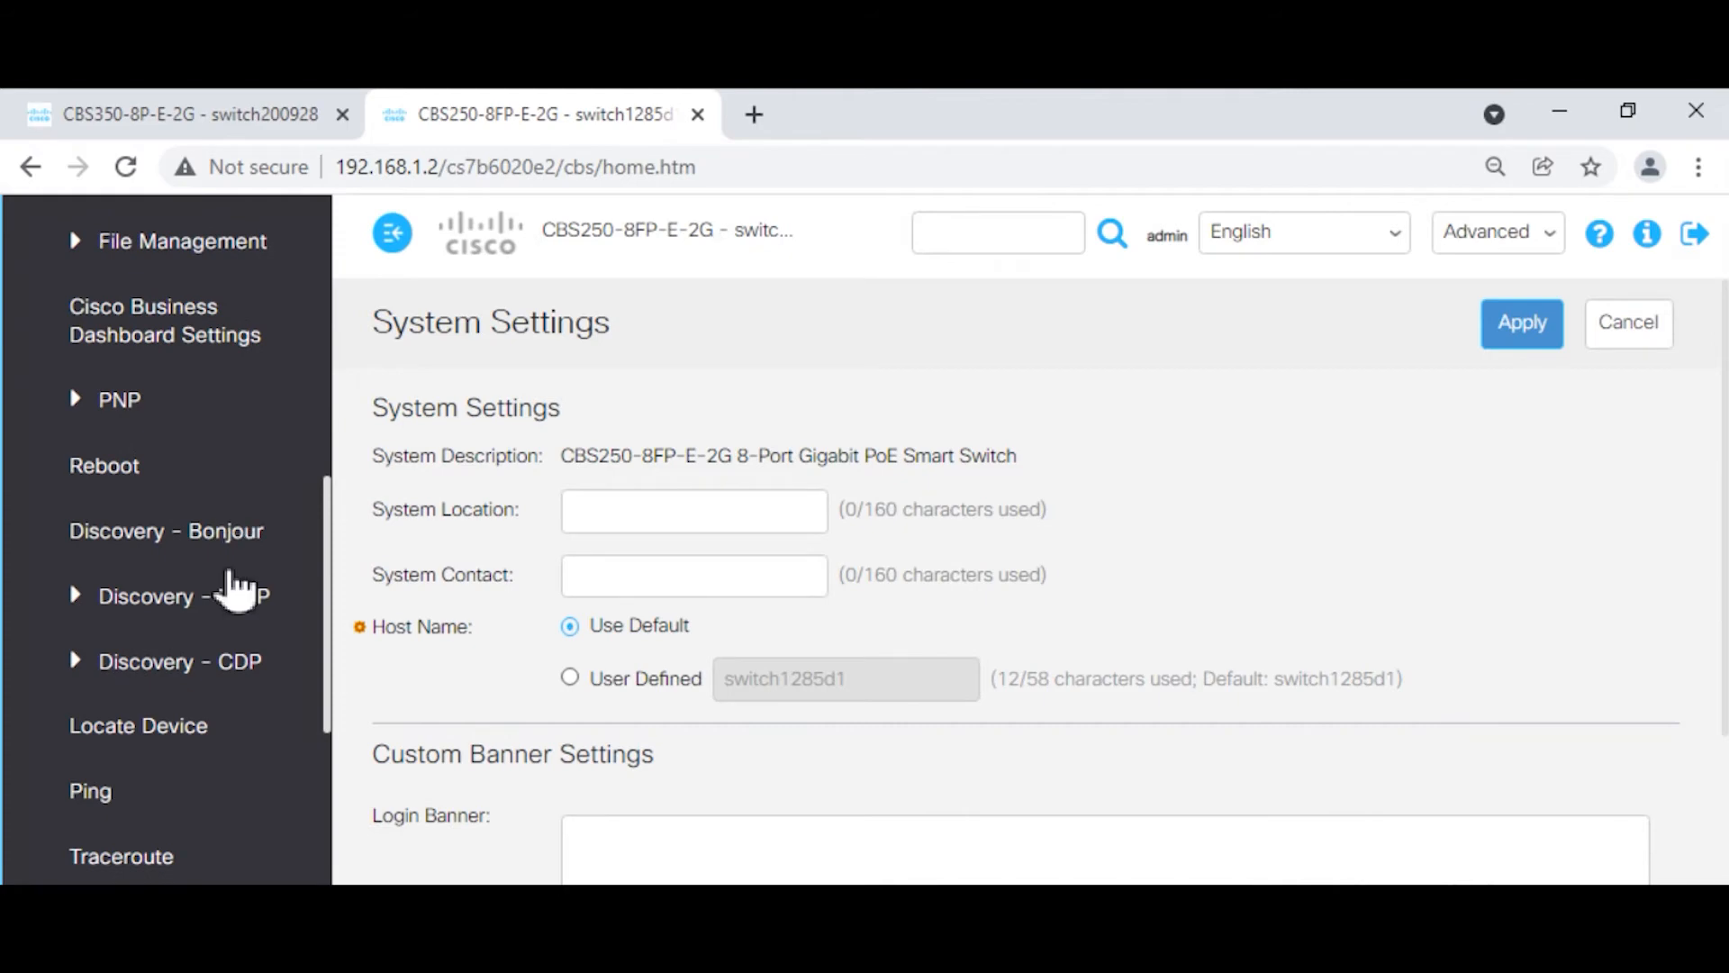
pyautogui.click(176, 664)
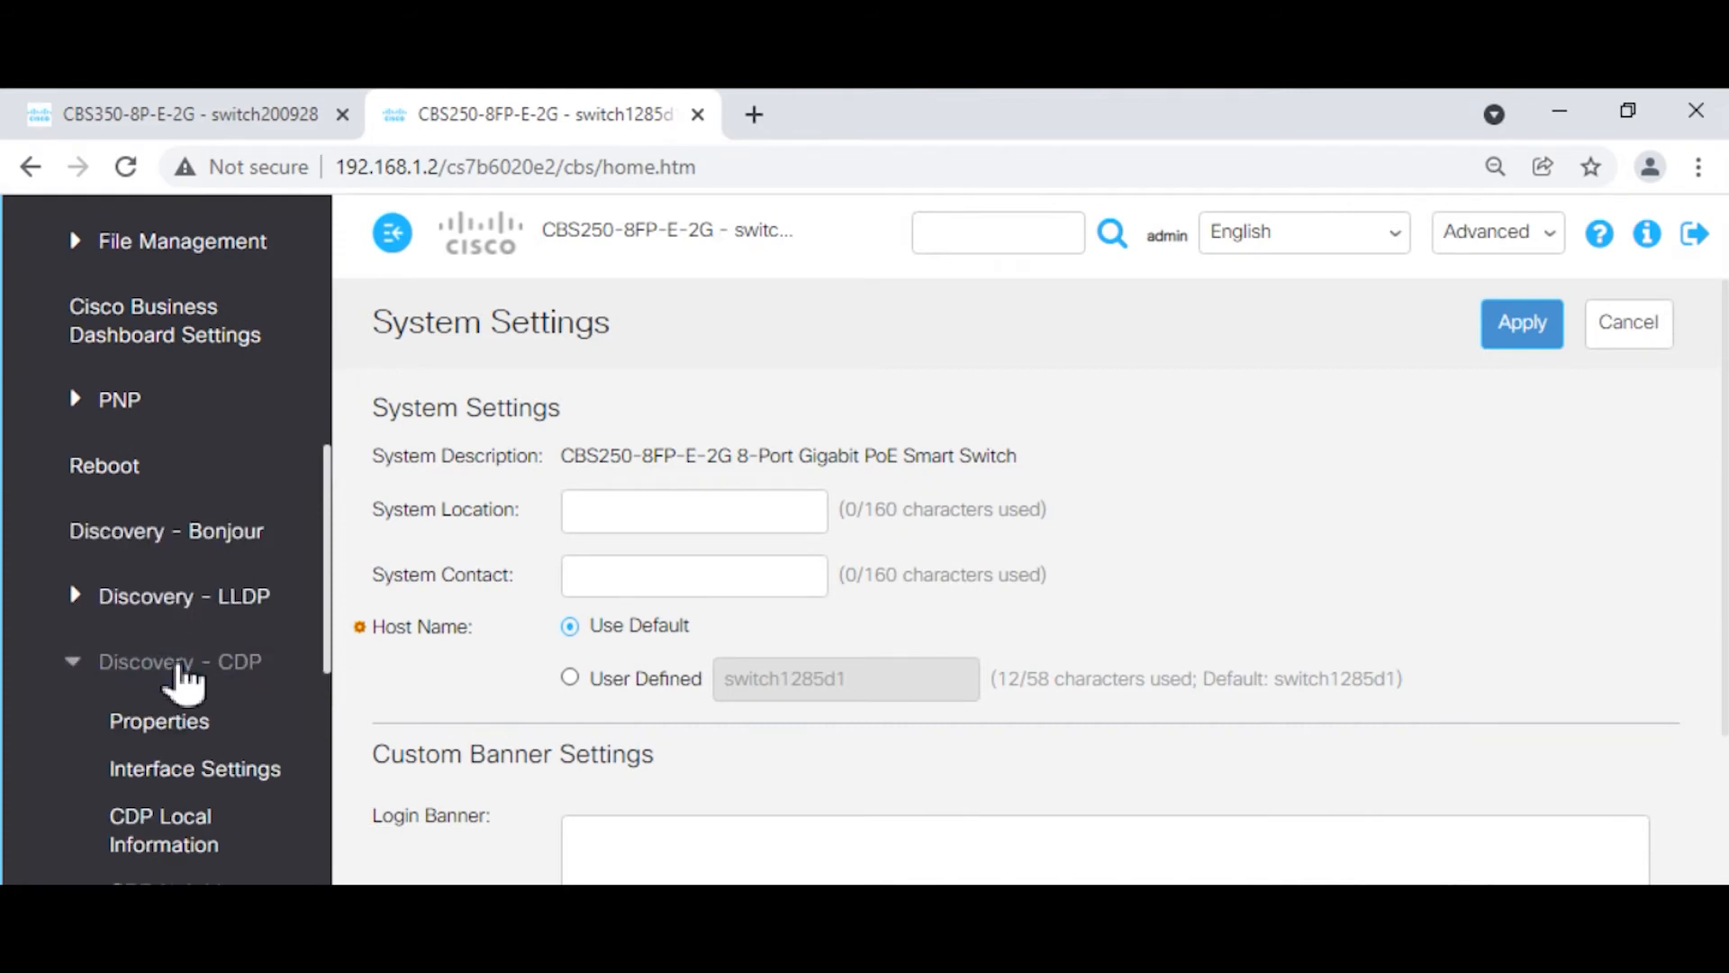
pyautogui.scroll(-3, 182, 680)
pyautogui.click(198, 624)
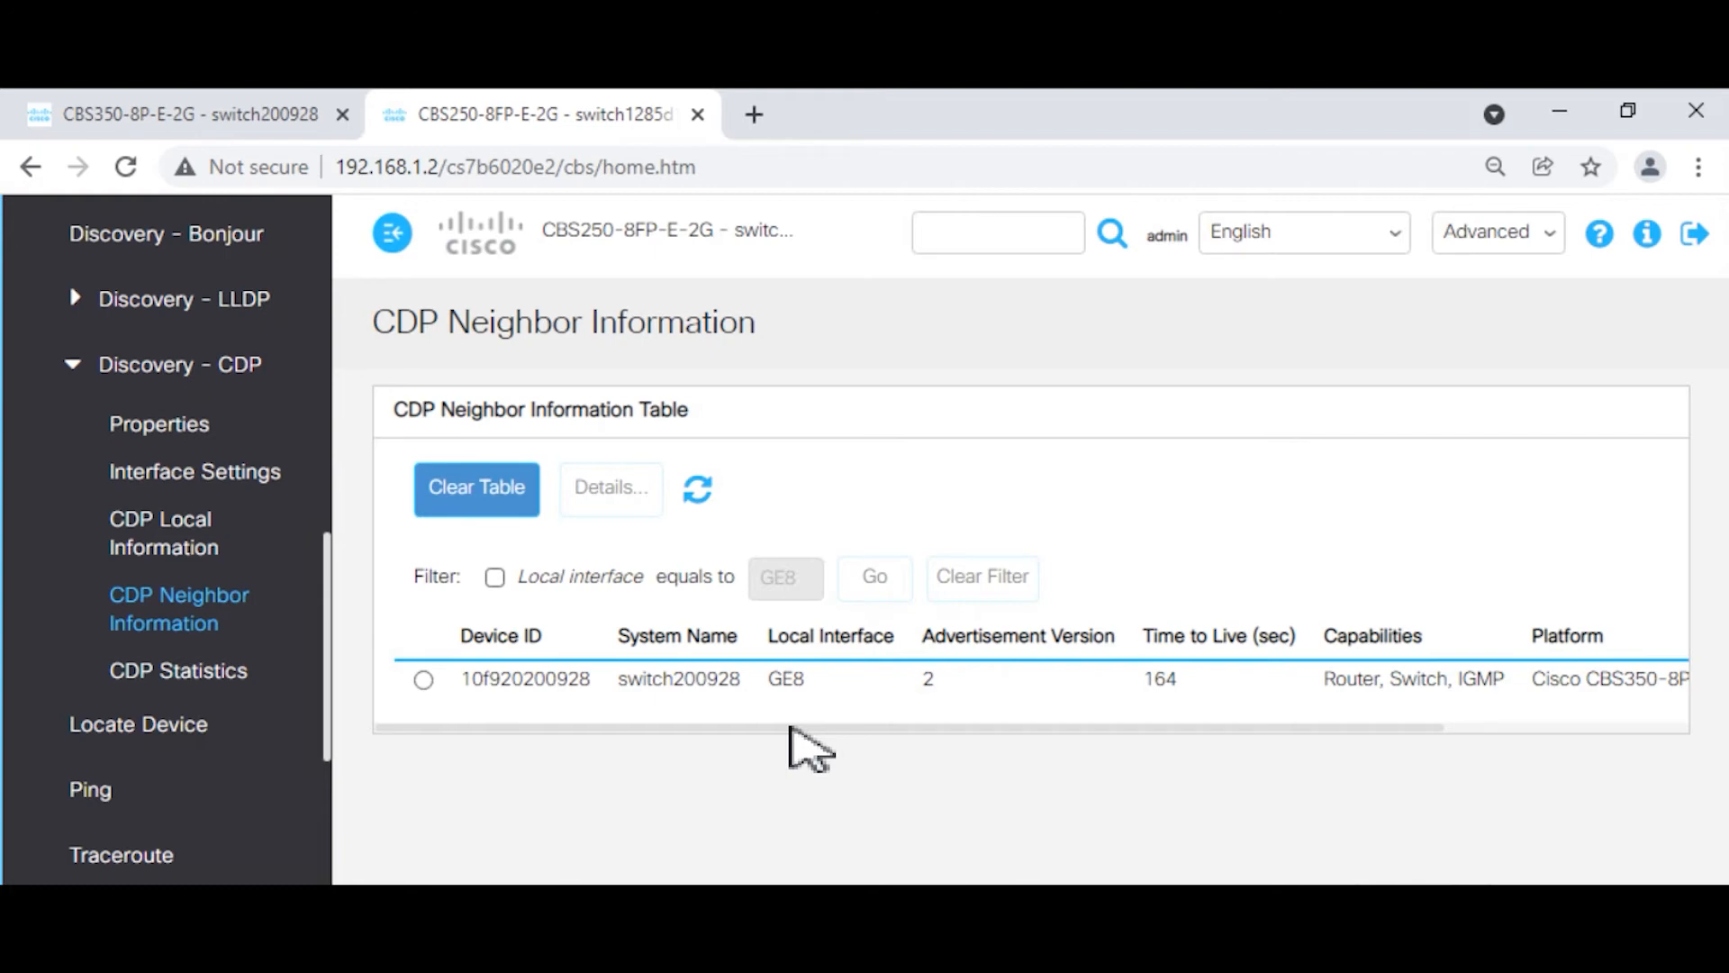
pyautogui.click(791, 728)
pyautogui.moveTo(791, 728); pyautogui.dragTo(773, 729)
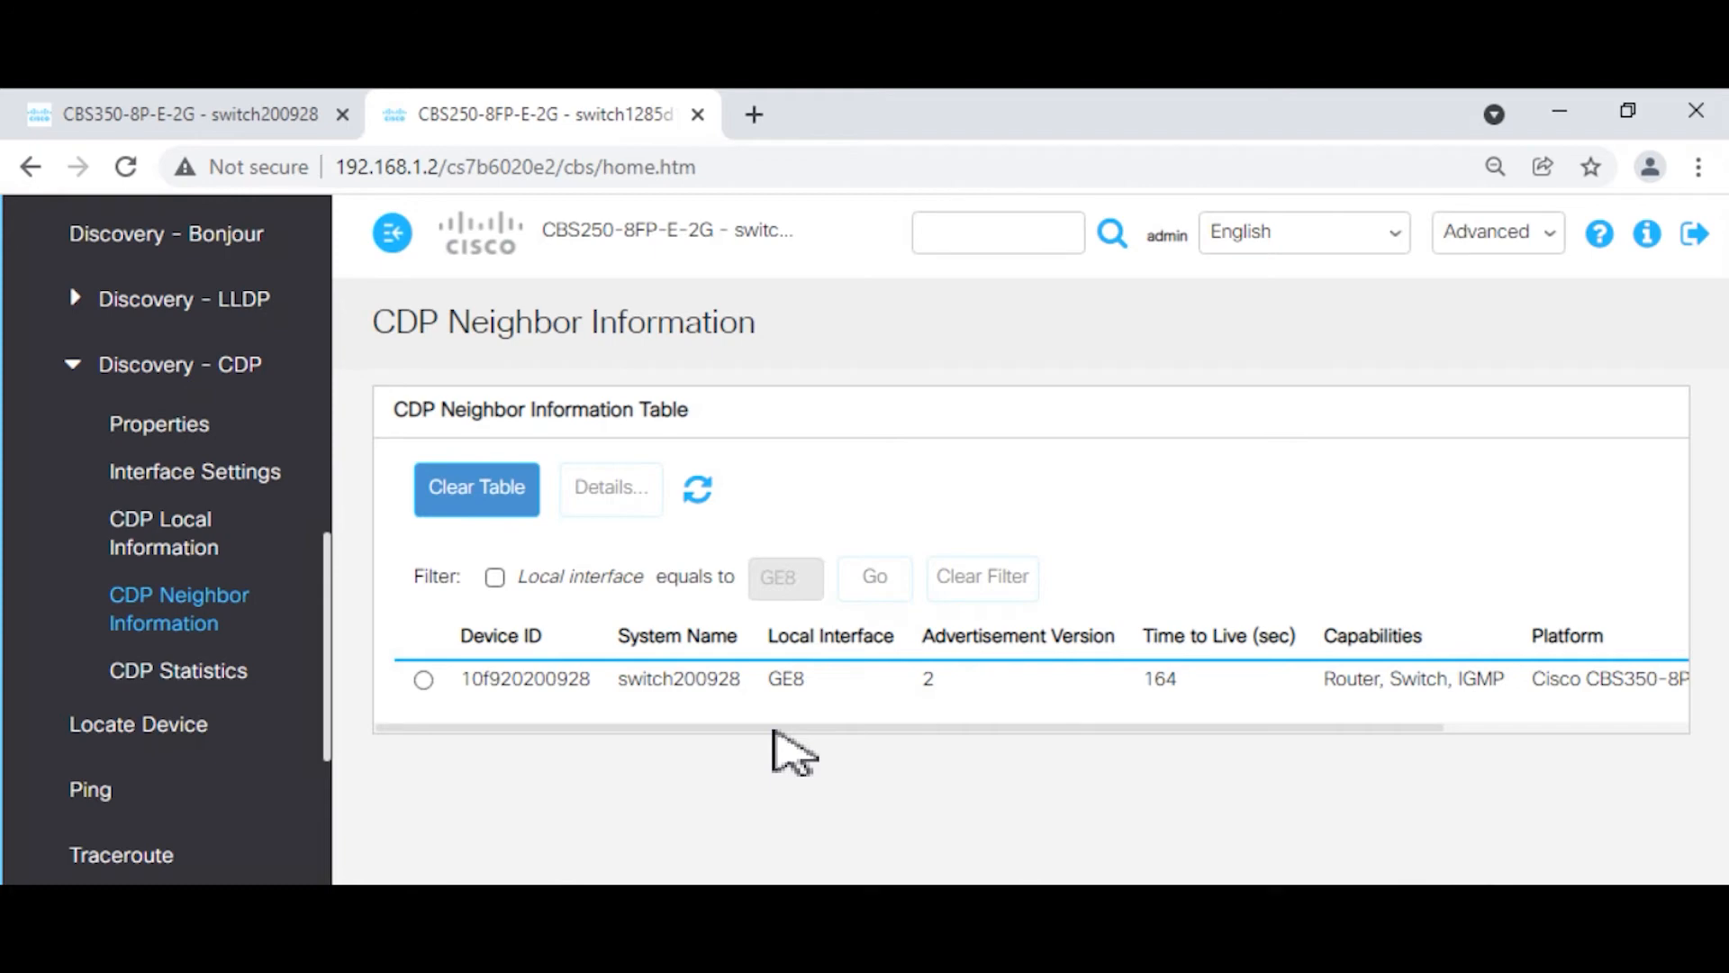
pyautogui.moveTo(773, 730)
pyautogui.mouseDown()
pyautogui.moveTo(1100, 730)
pyautogui.moveTo(733, 757)
pyautogui.moveTo(1163, 728)
pyautogui.moveTo(780, 727)
pyautogui.mouseUp()
pyautogui.click(72, 297)
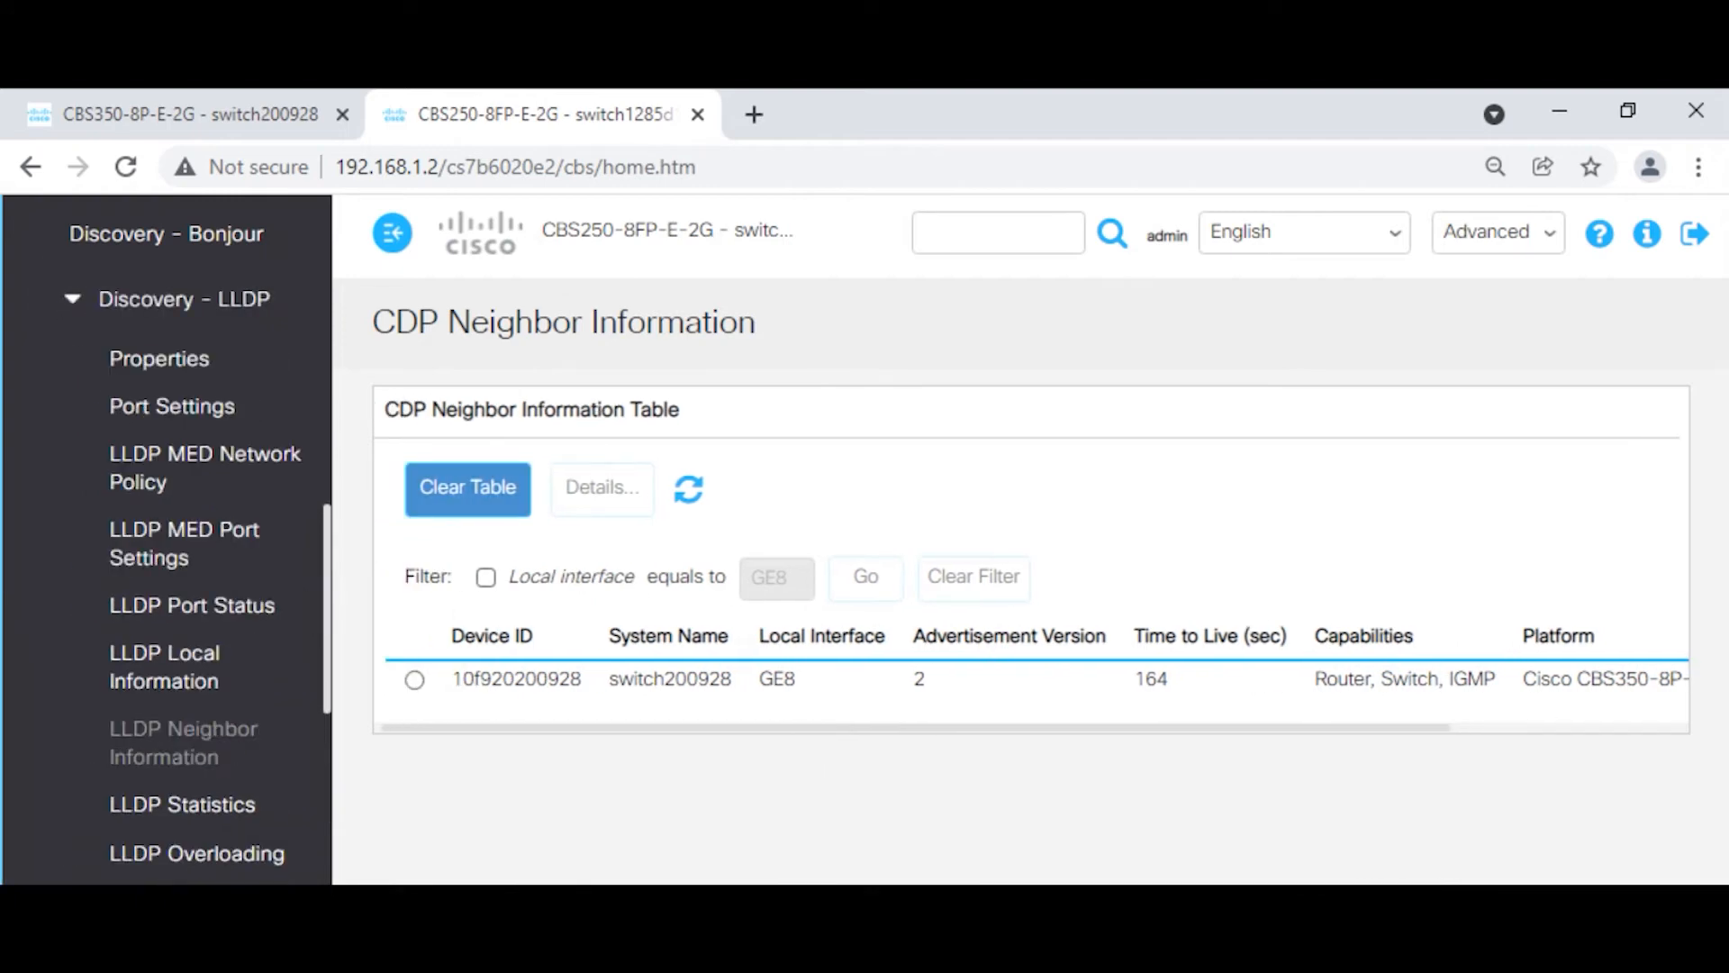
pyautogui.click(212, 741)
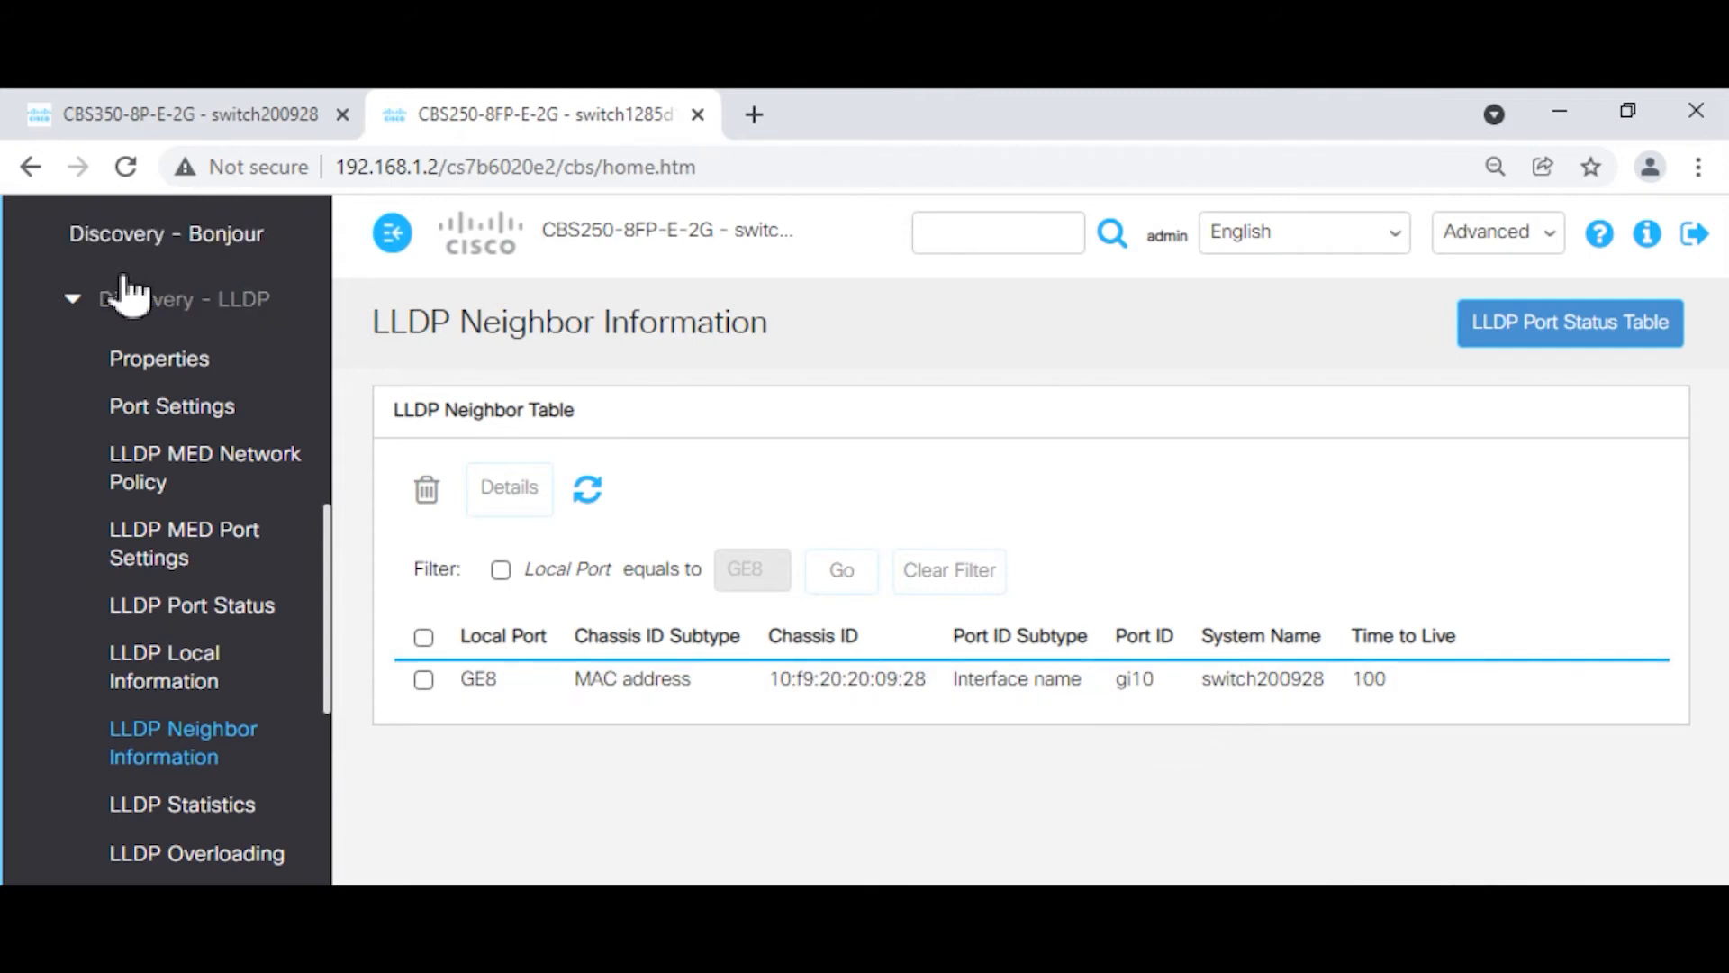
# Examine the CBS250's dynamically learned MAC addresses and the interface listed for each.
pyautogui.click(79, 297)
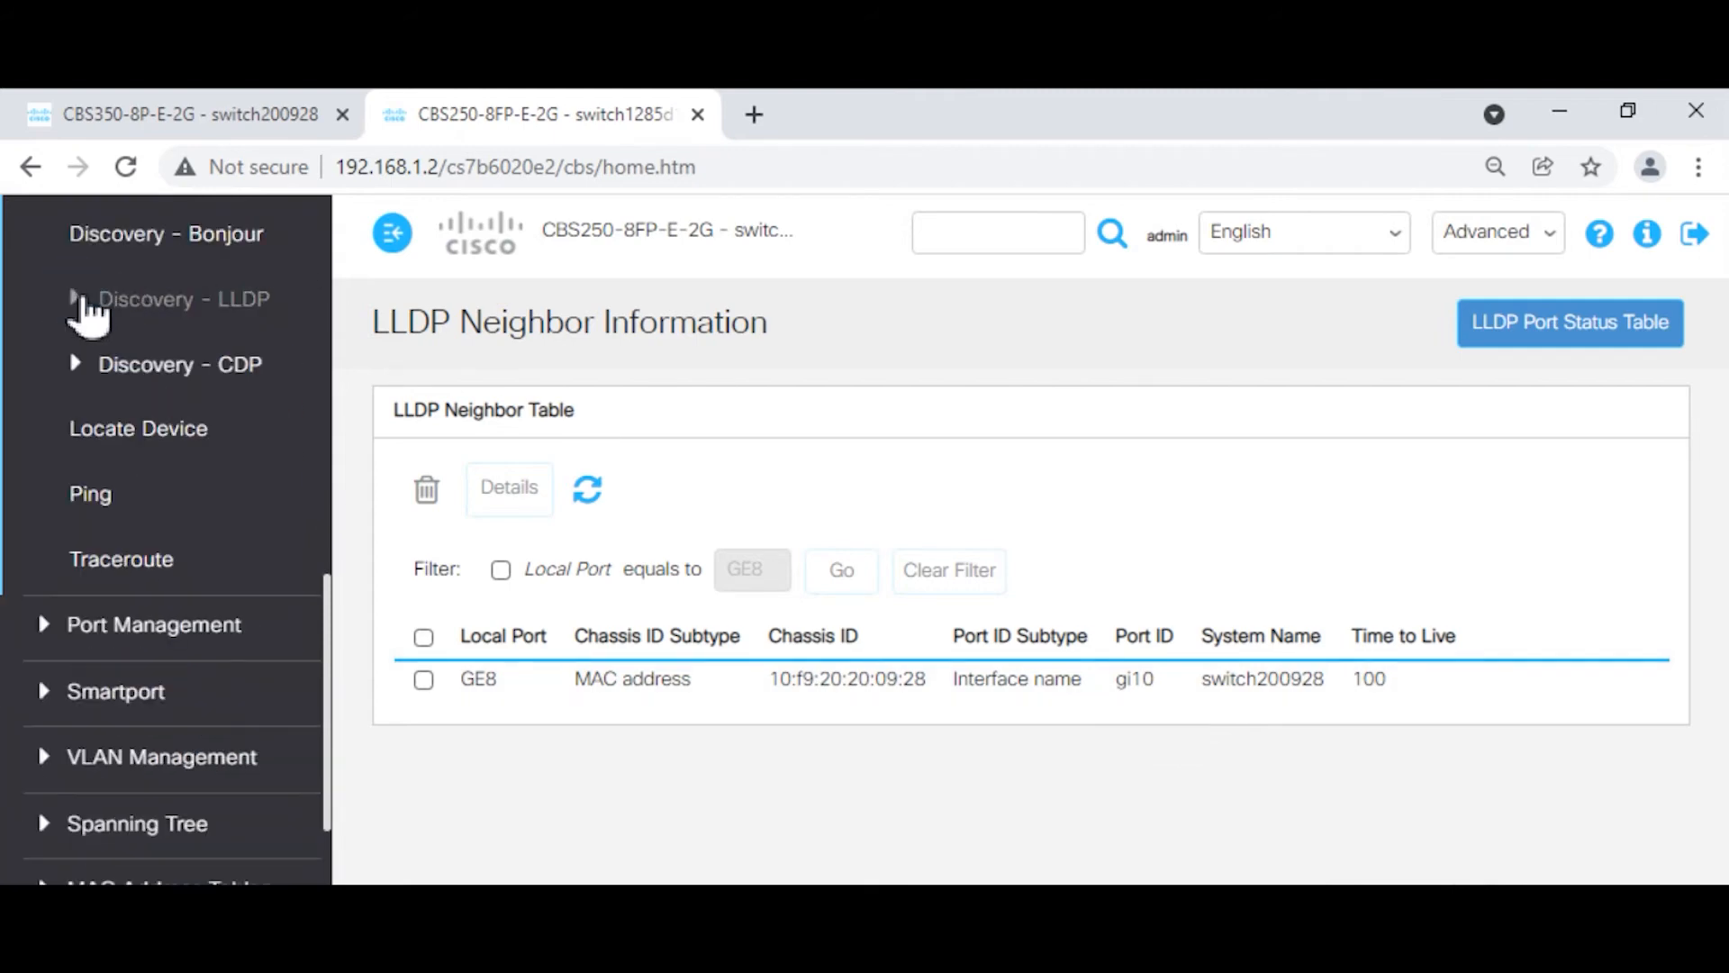
pyautogui.scroll(6, 248, 393)
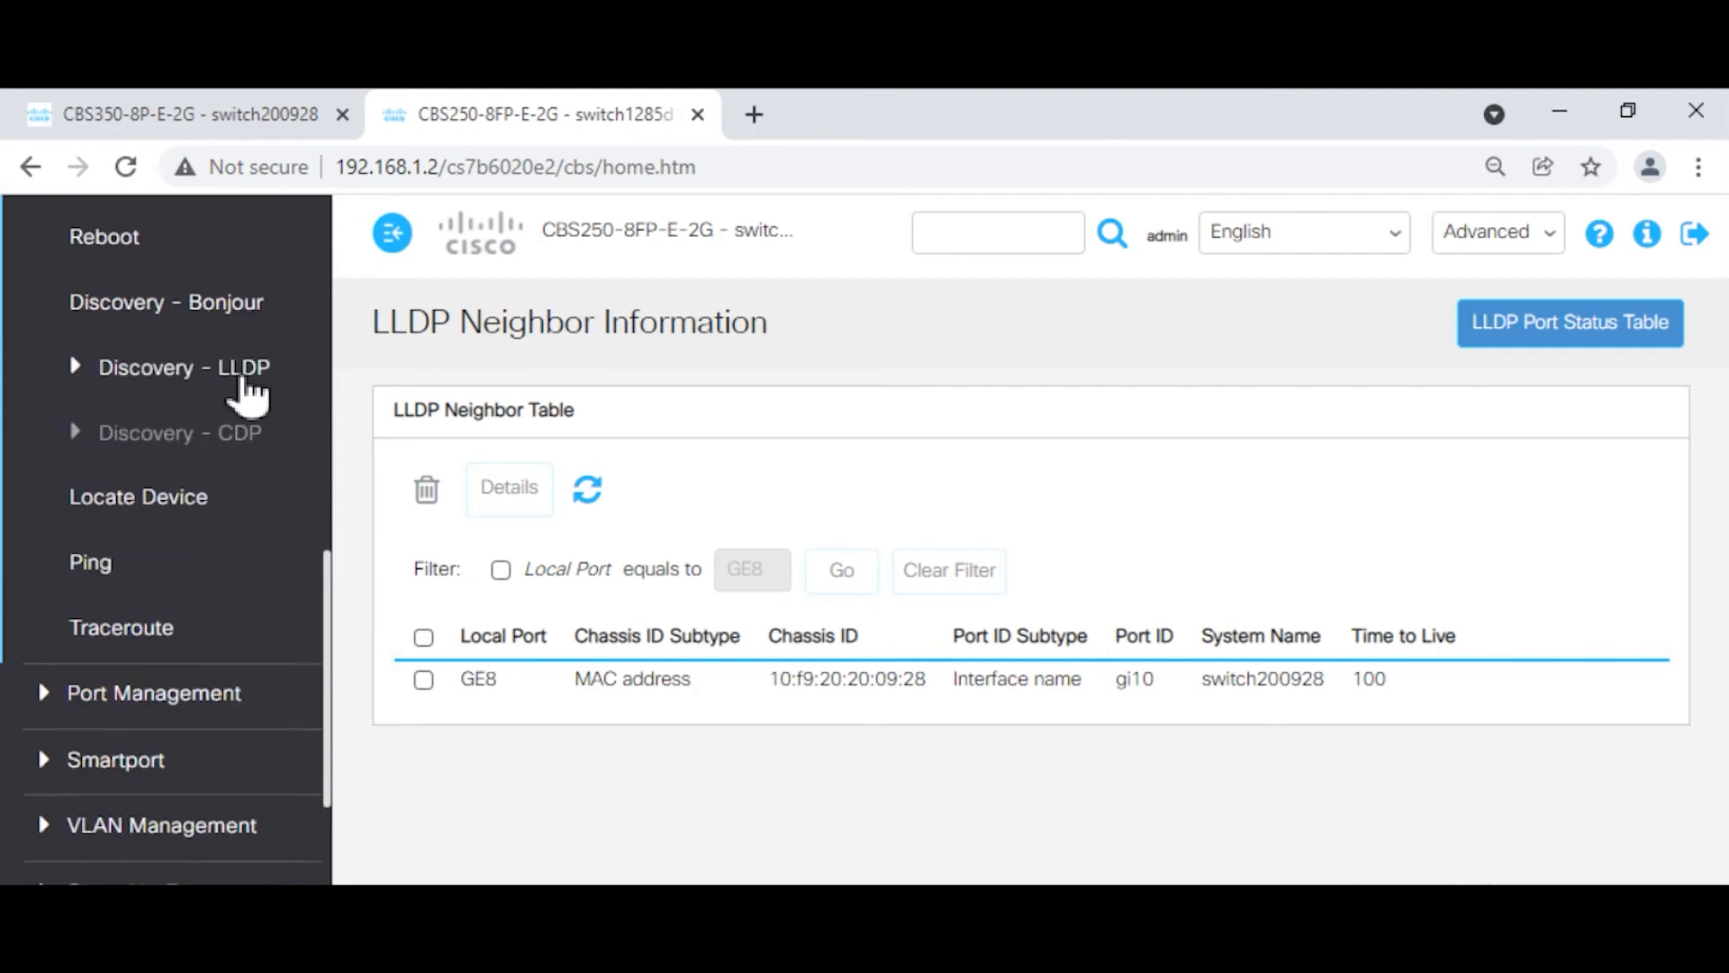
pyautogui.scroll(4, 247, 394)
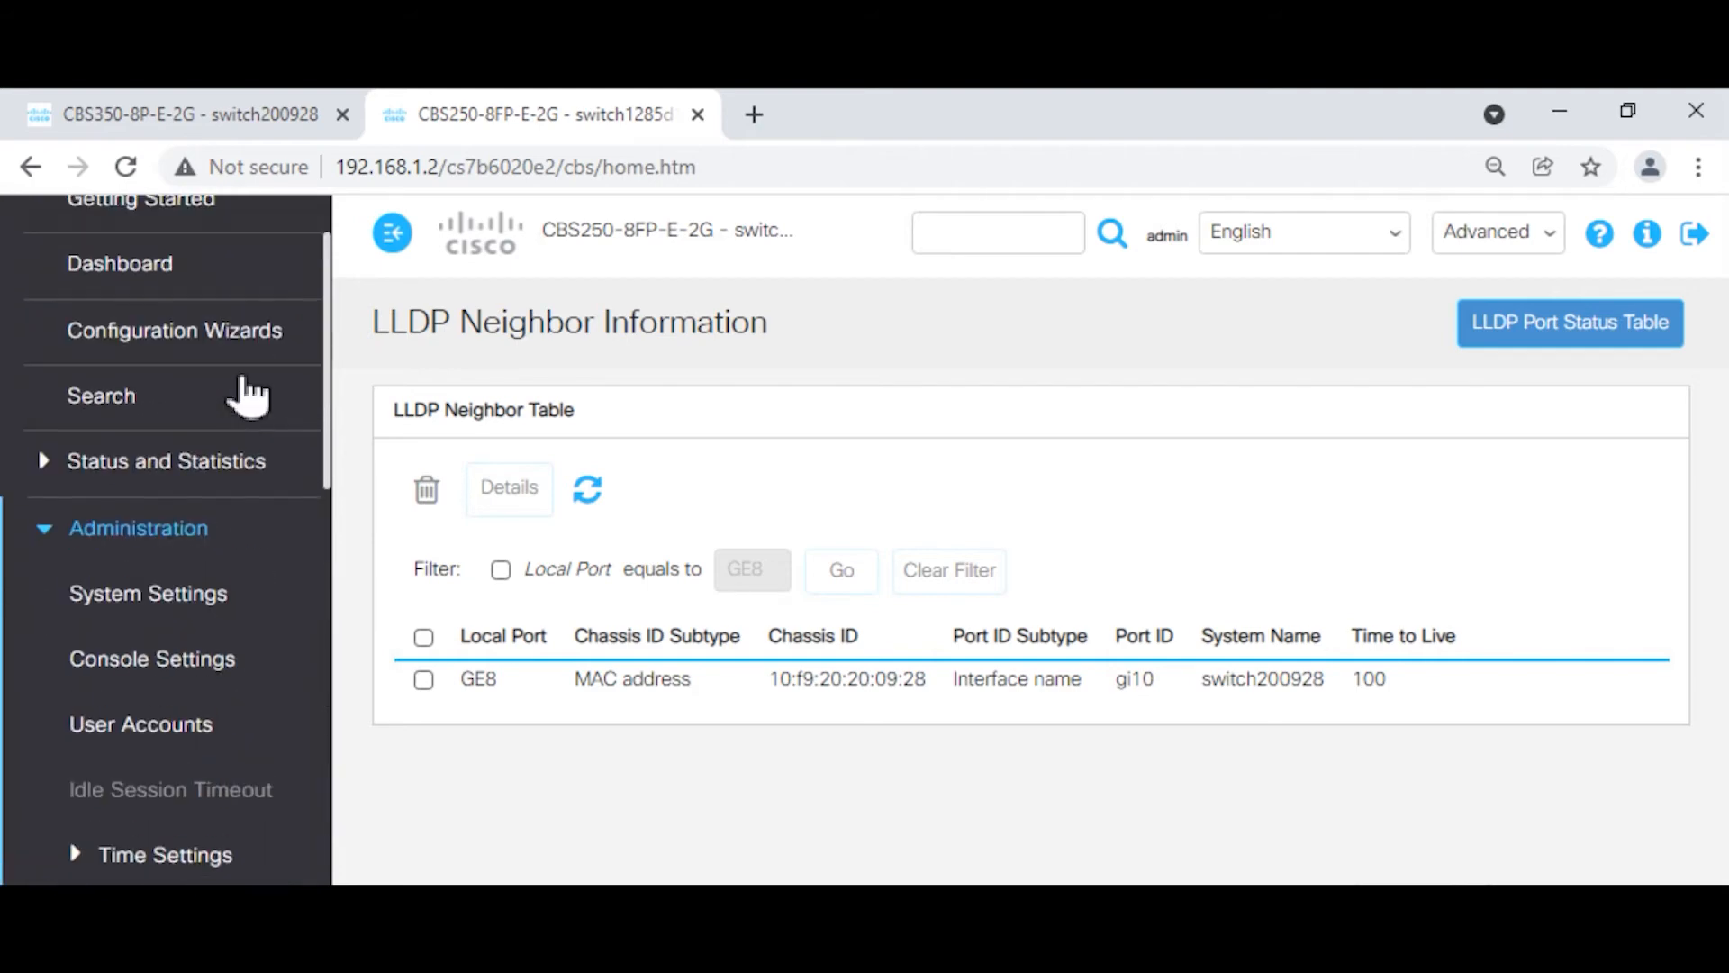
pyautogui.click(74, 529)
pyautogui.click(171, 707)
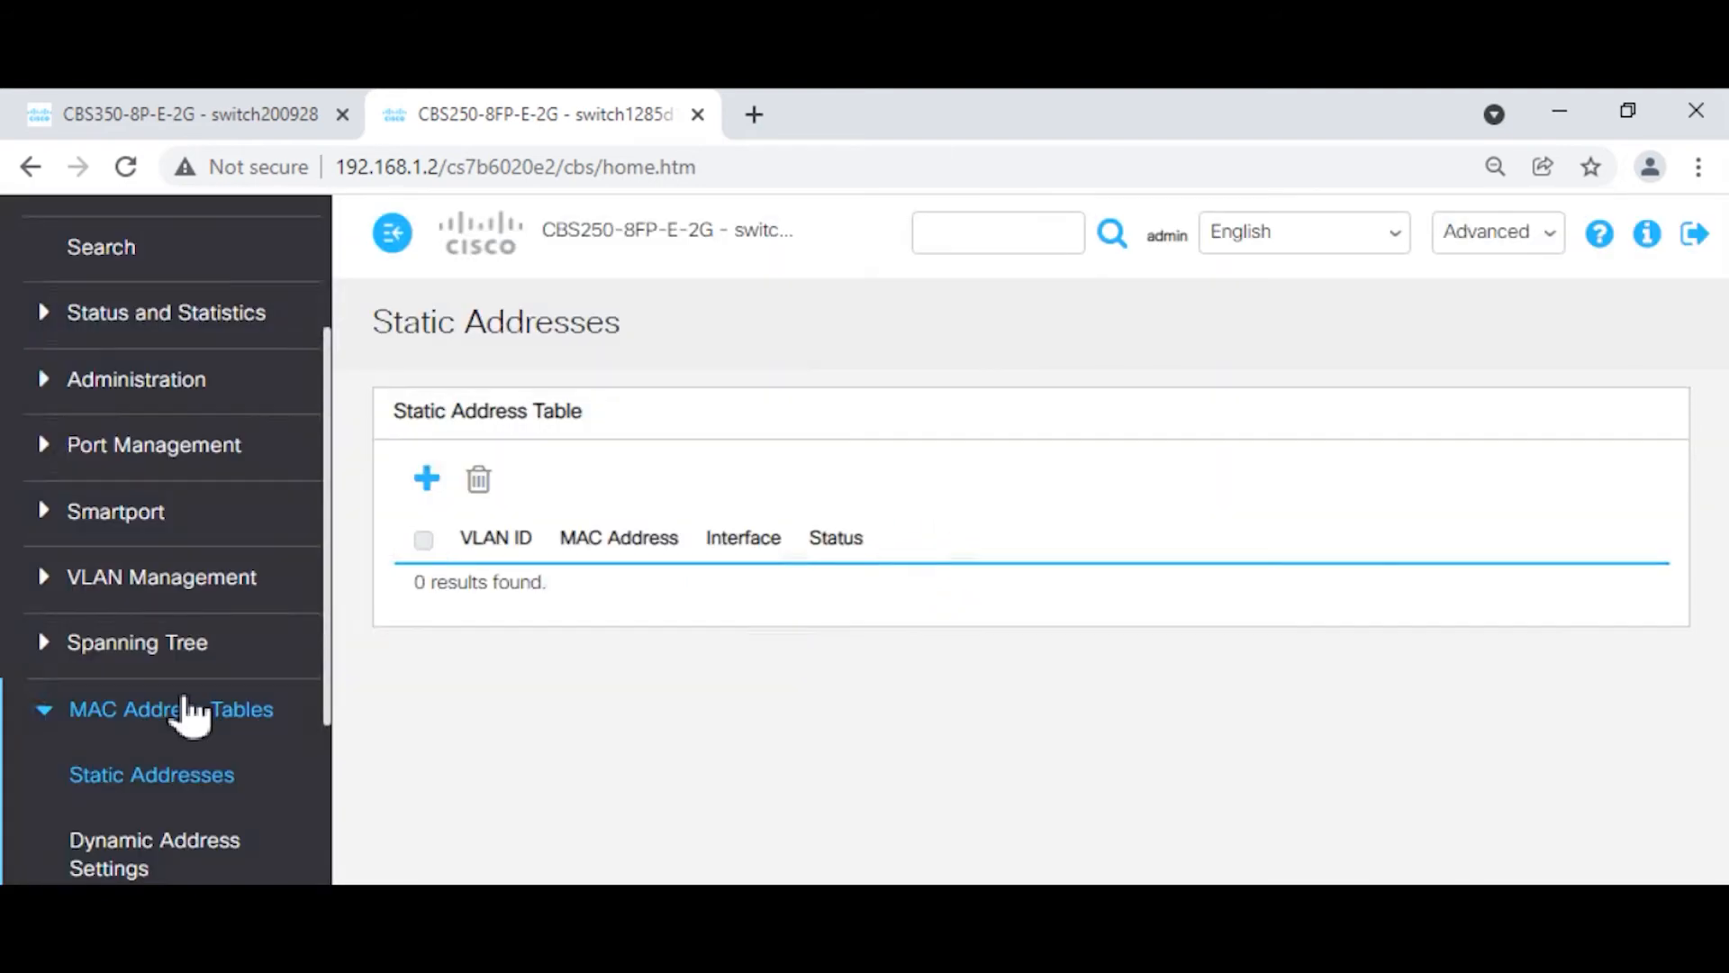
pyautogui.scroll(-1, 184, 700)
pyautogui.click(194, 707)
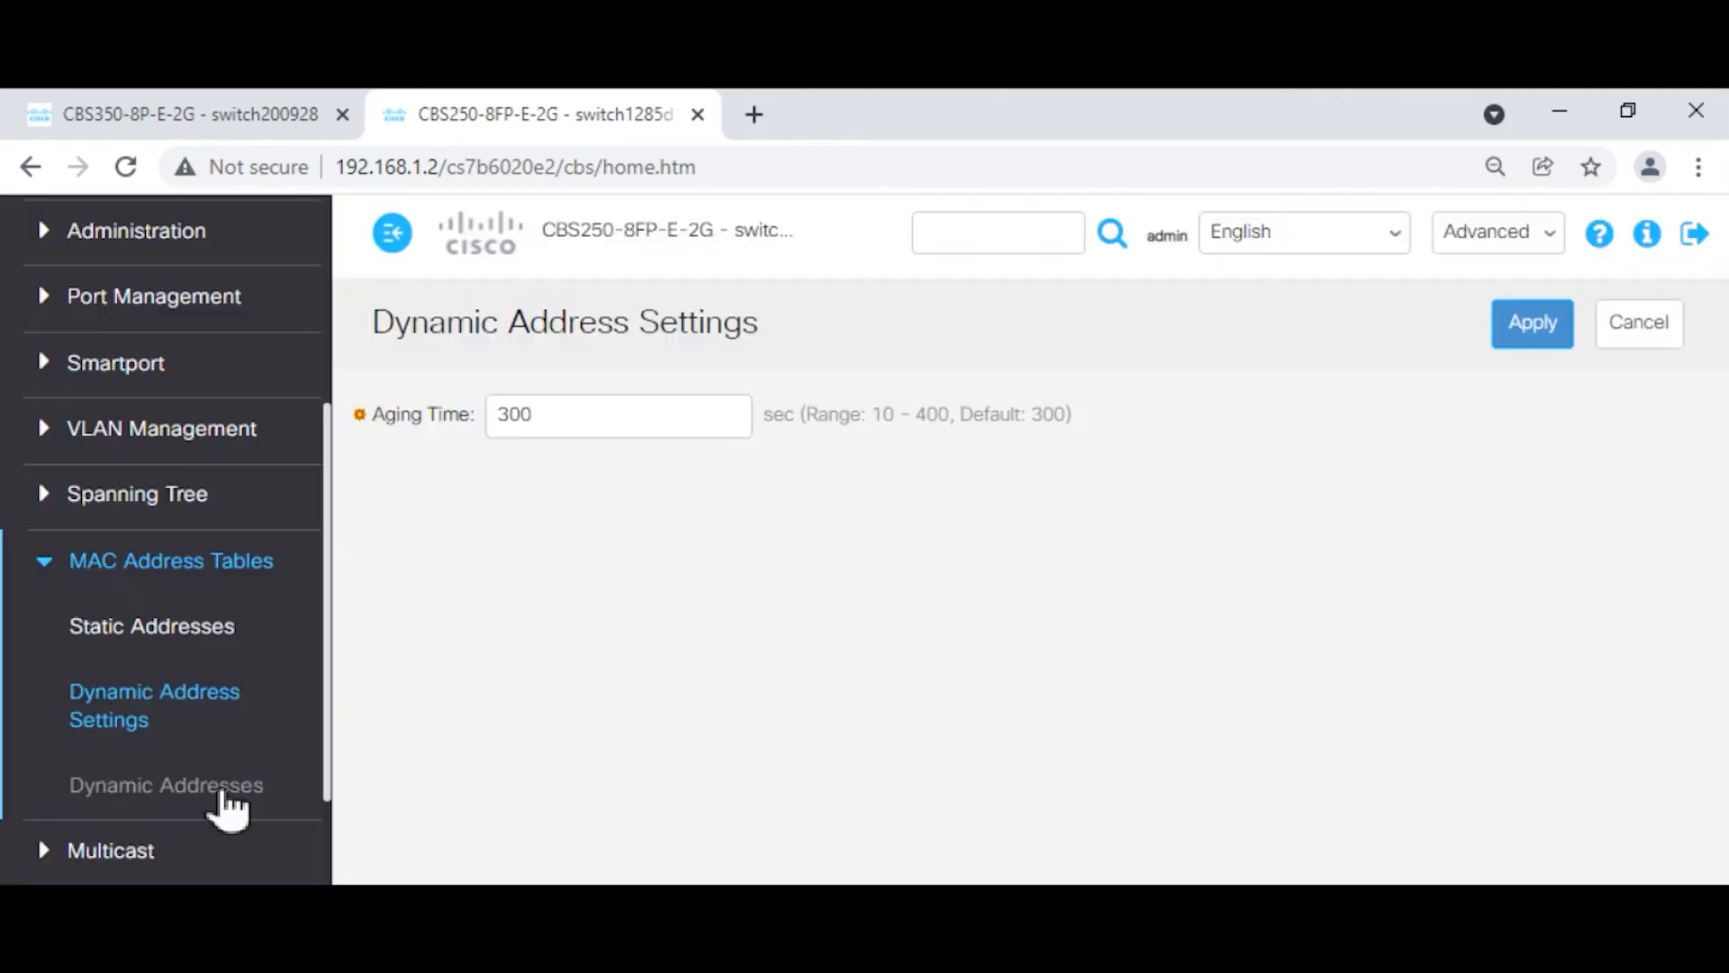
pyautogui.click(217, 791)
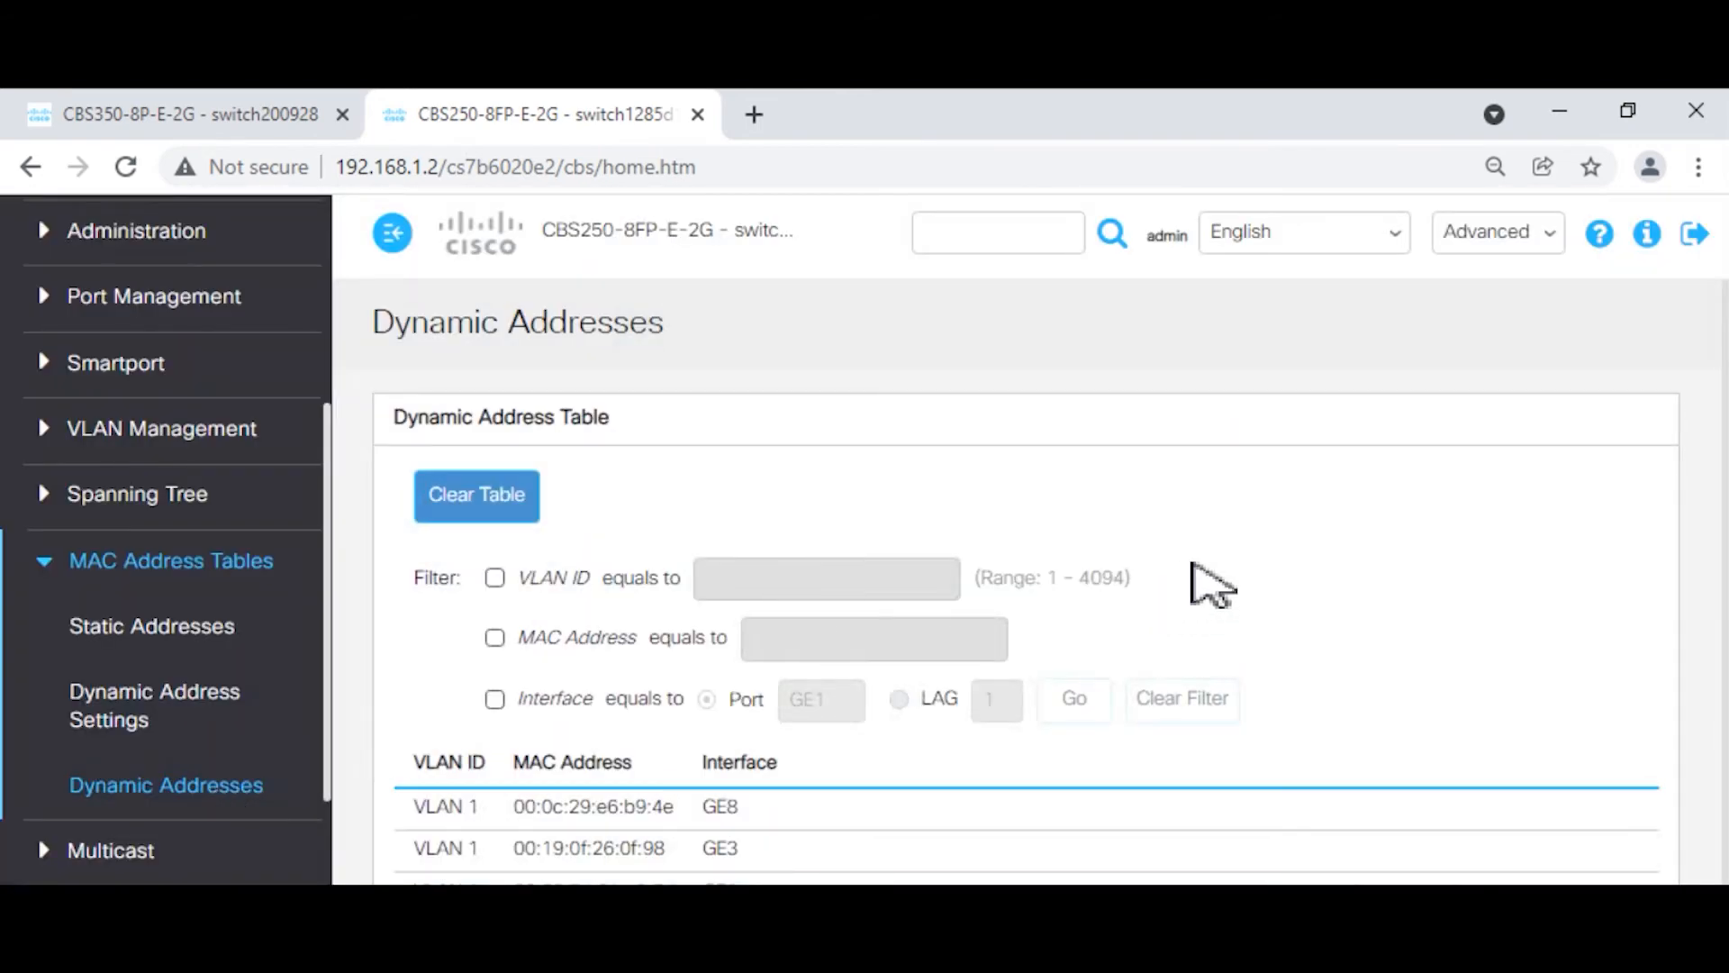
pyautogui.scroll(-1, 1206, 580)
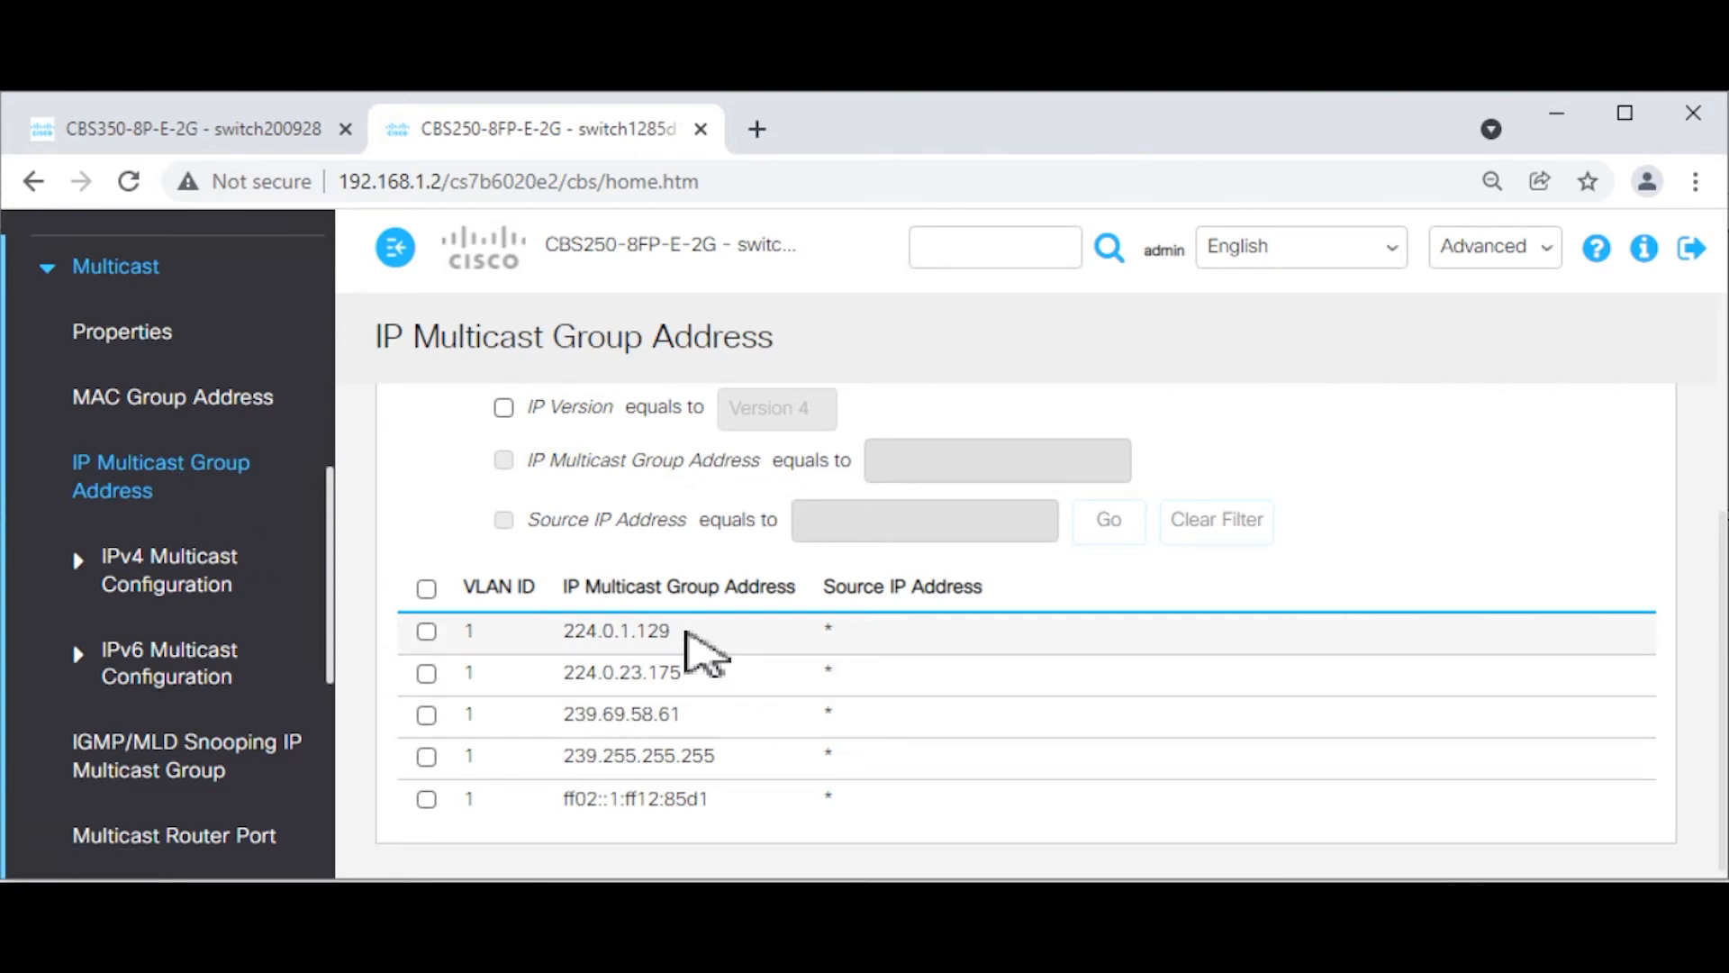
# In the CBS250's IP Multicast Group Address table, highlight 224.0.1.129, 224.0.23.175 and 239.69.58.61 for review.
pyautogui.moveTo(677, 631); pyautogui.dragTo(567, 636)
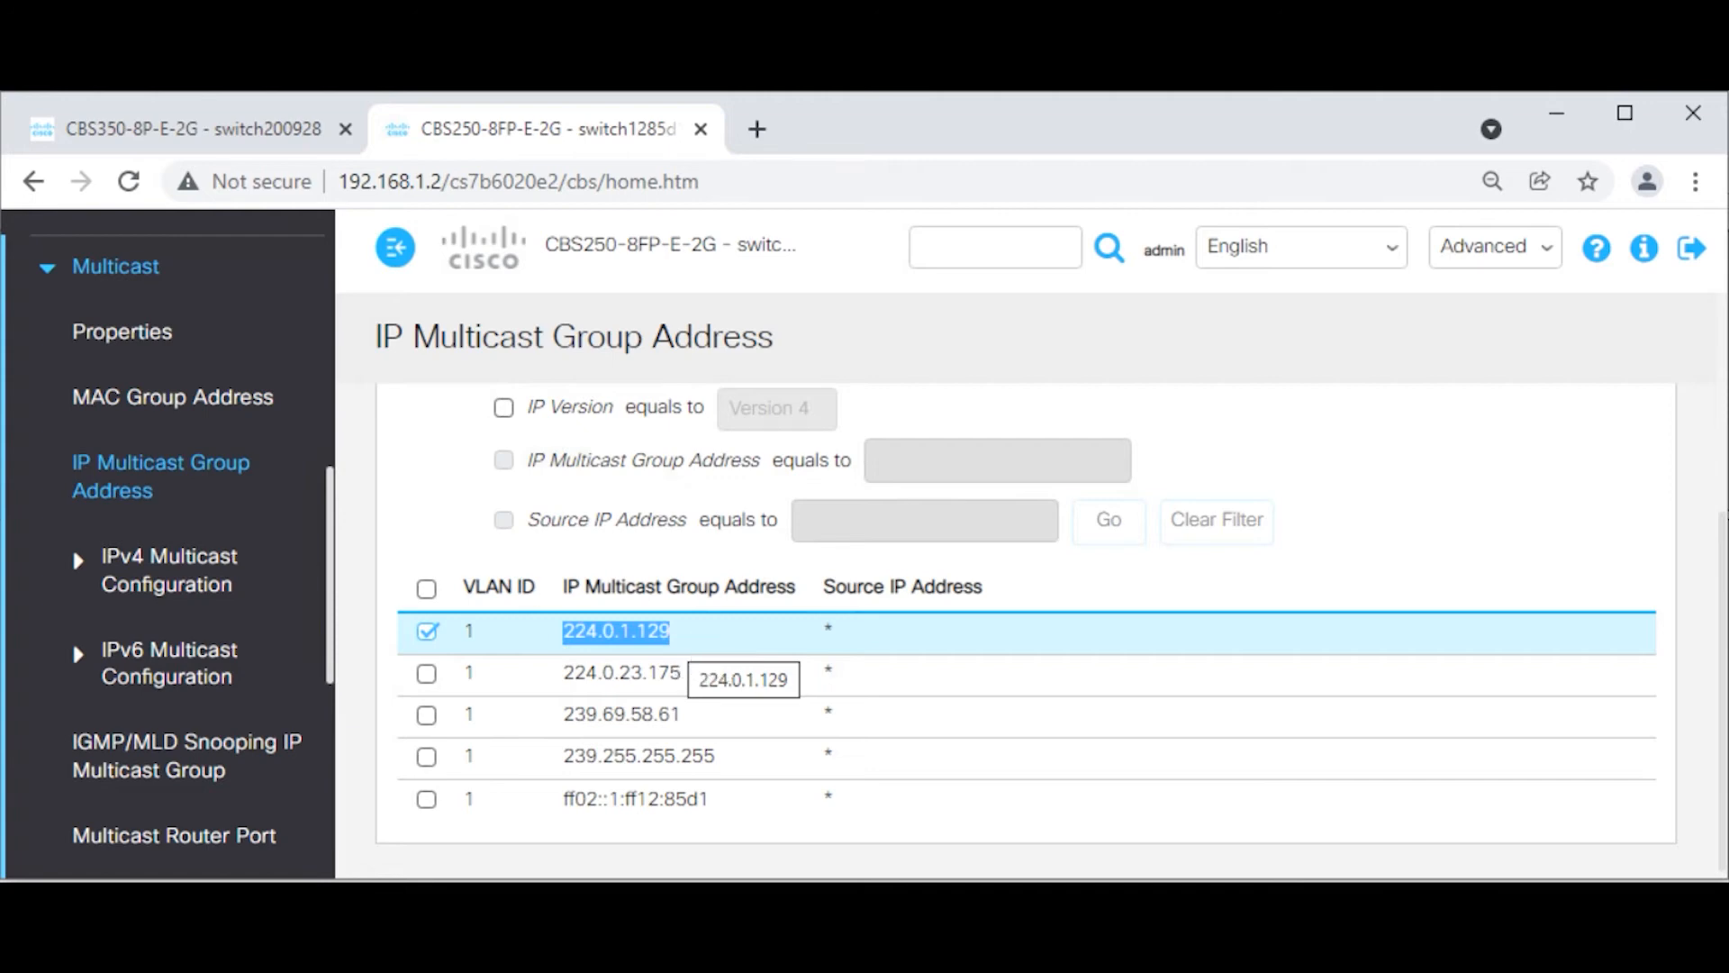
pyautogui.moveTo(688, 672); pyautogui.dragTo(563, 675)
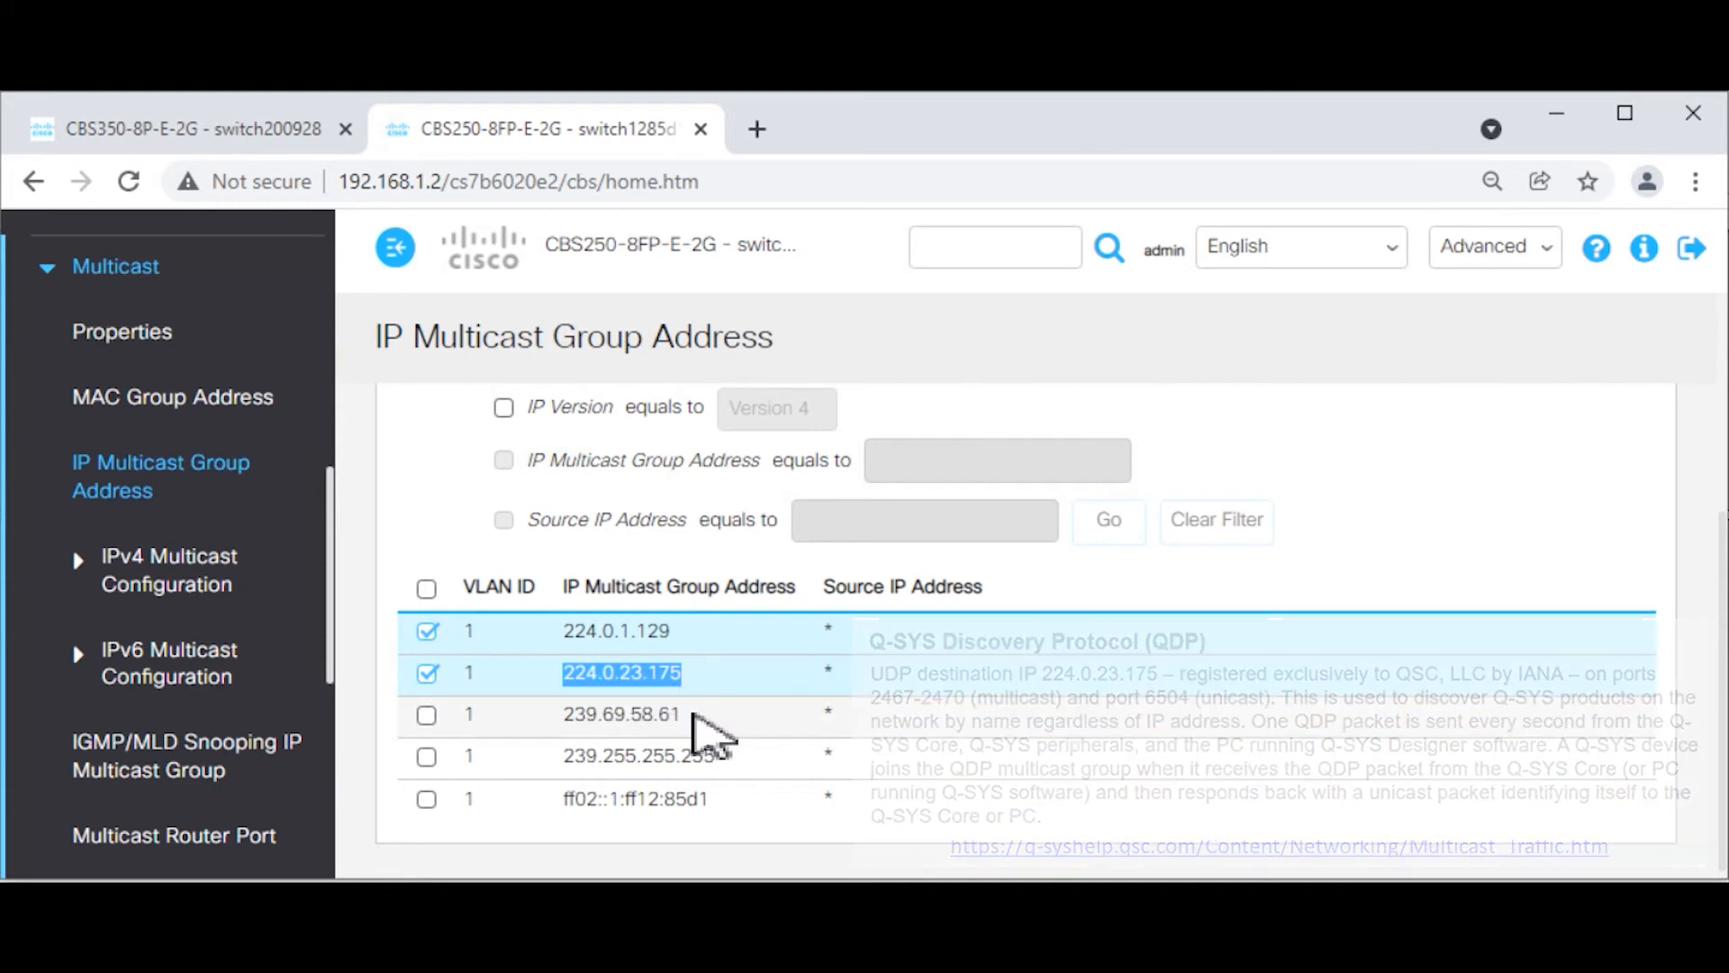
pyautogui.moveTo(685, 714); pyautogui.dragTo(581, 728)
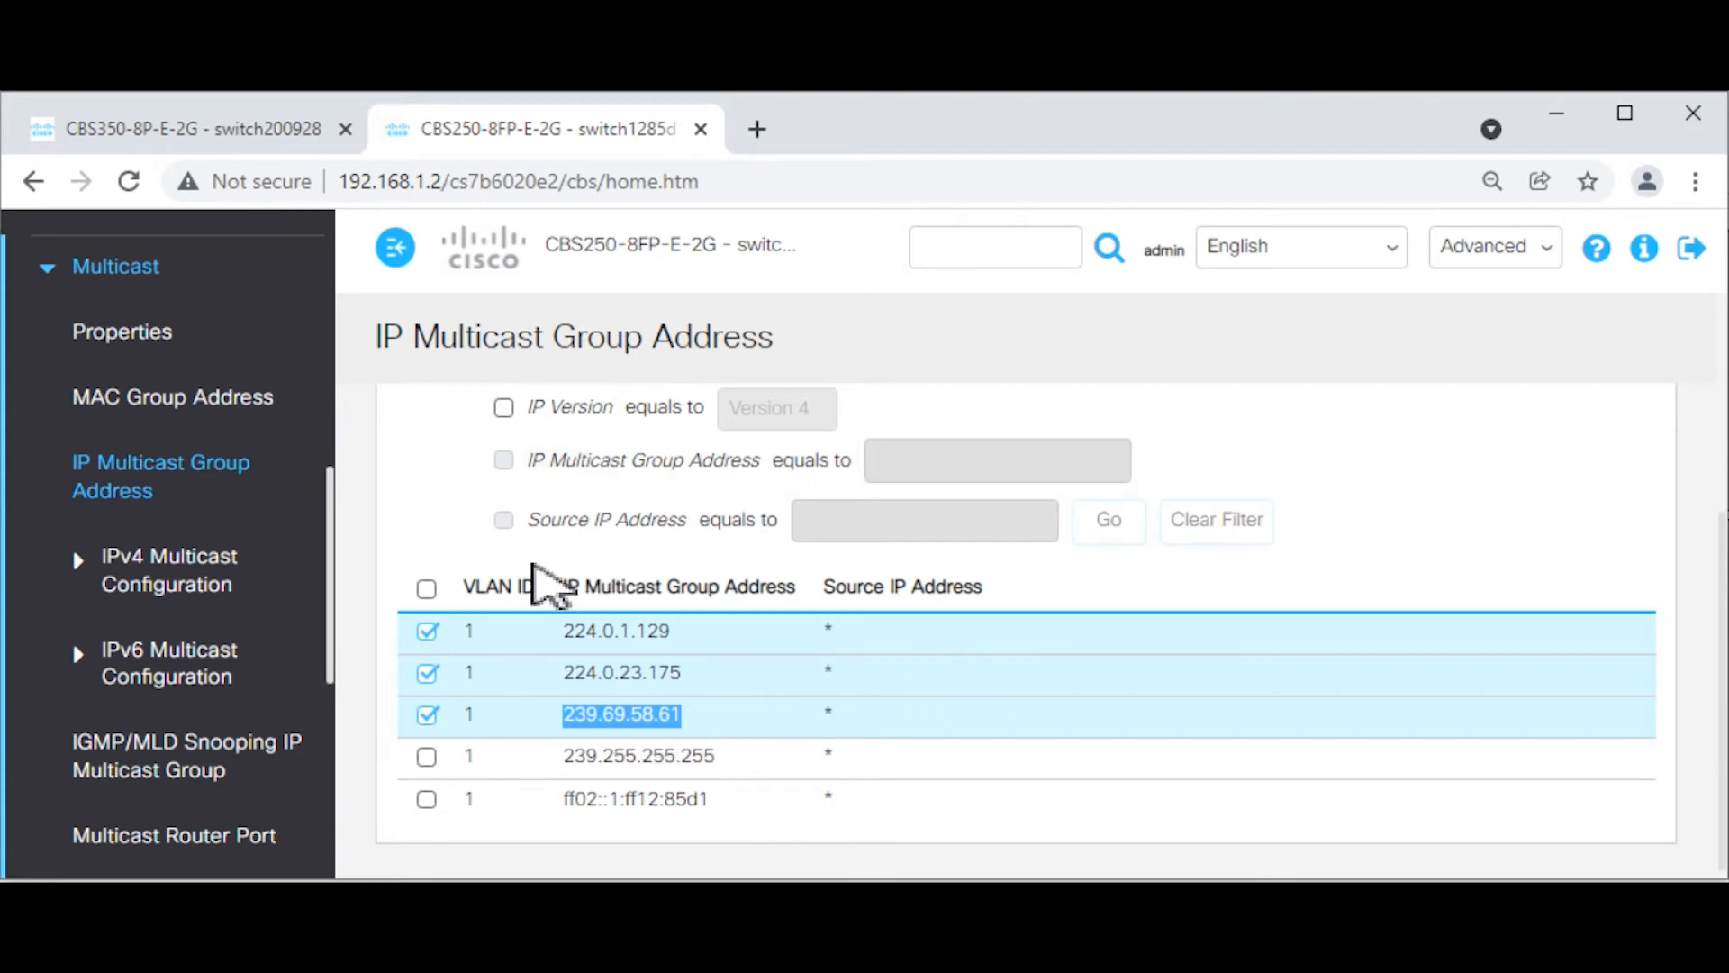
# Switch to the CBS350's IP Multicast Group Address table and highlight the same three groups, 224.0.1.129, 224.0.23.175 and 239.69.58.61.
pyautogui.click(245, 135)
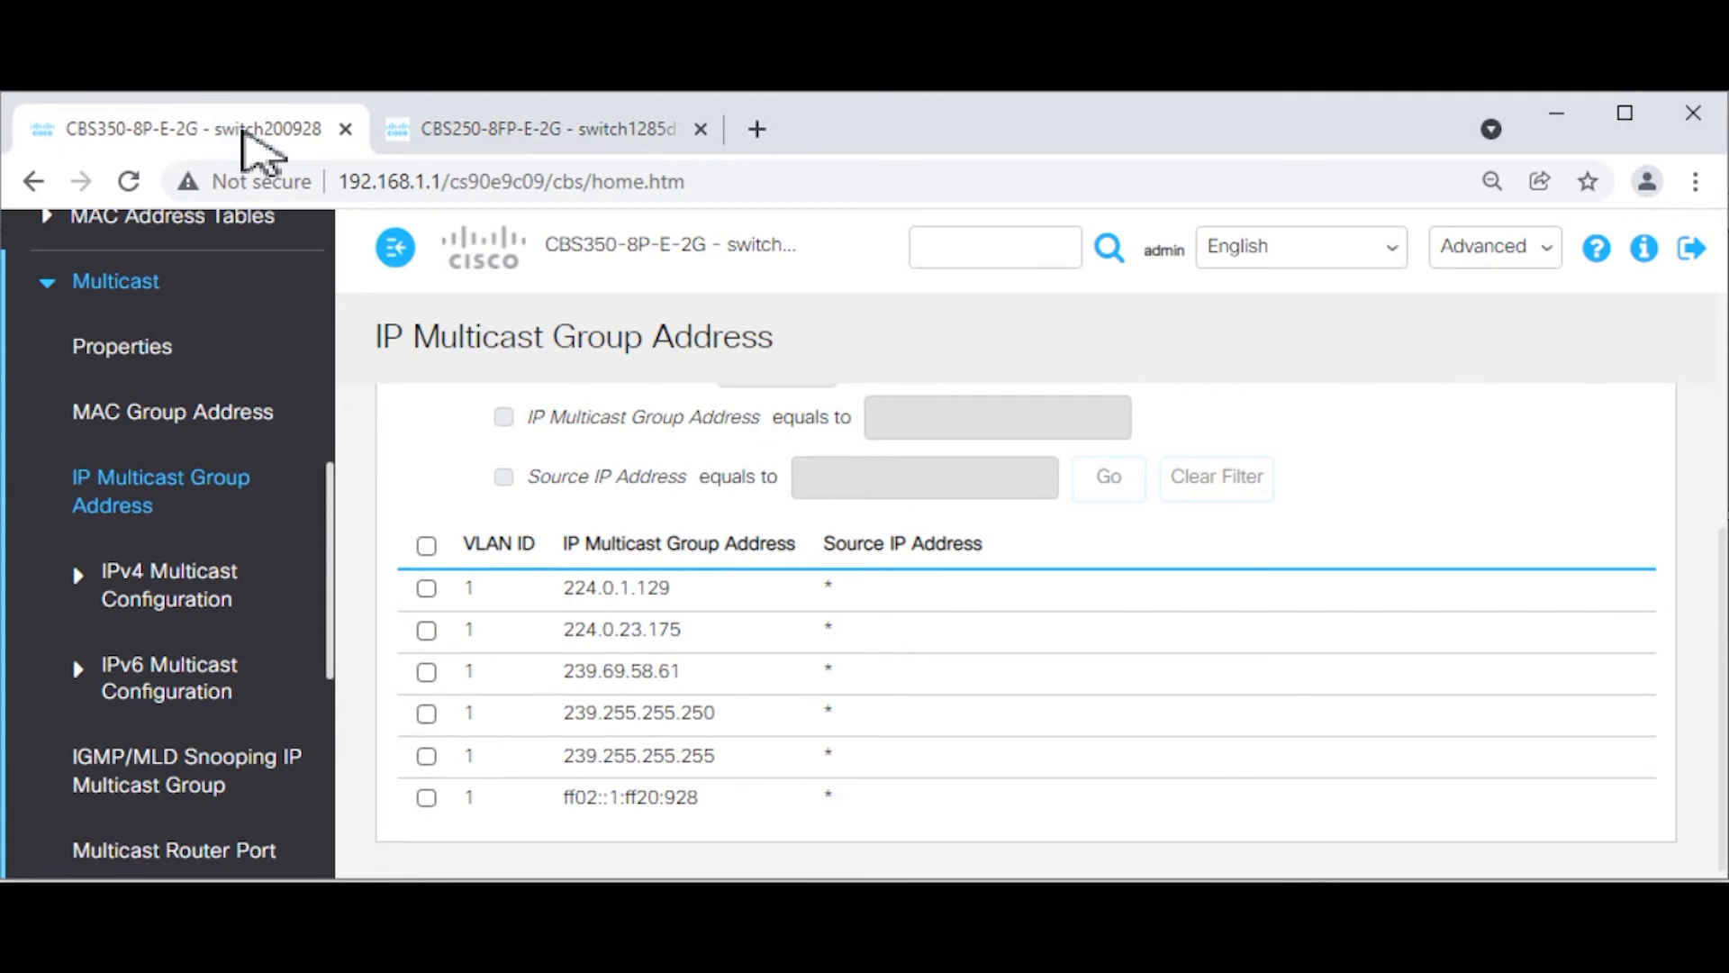
pyautogui.click(677, 587)
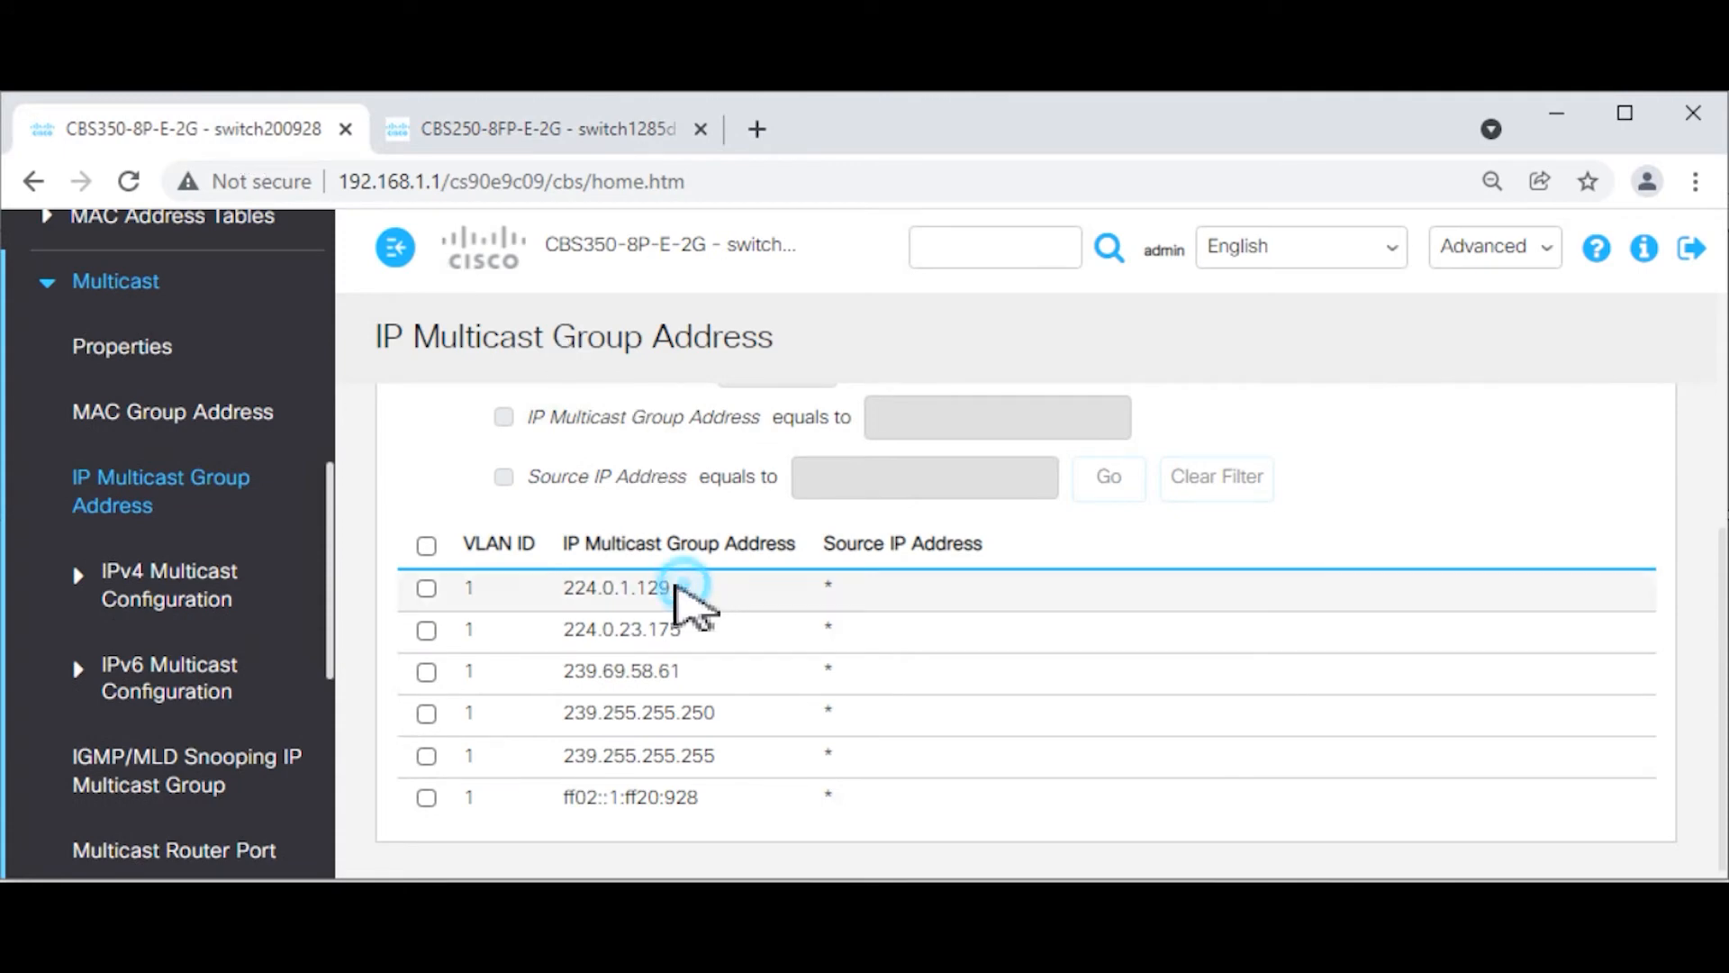
pyautogui.moveTo(677, 588); pyautogui.dragTo(571, 590)
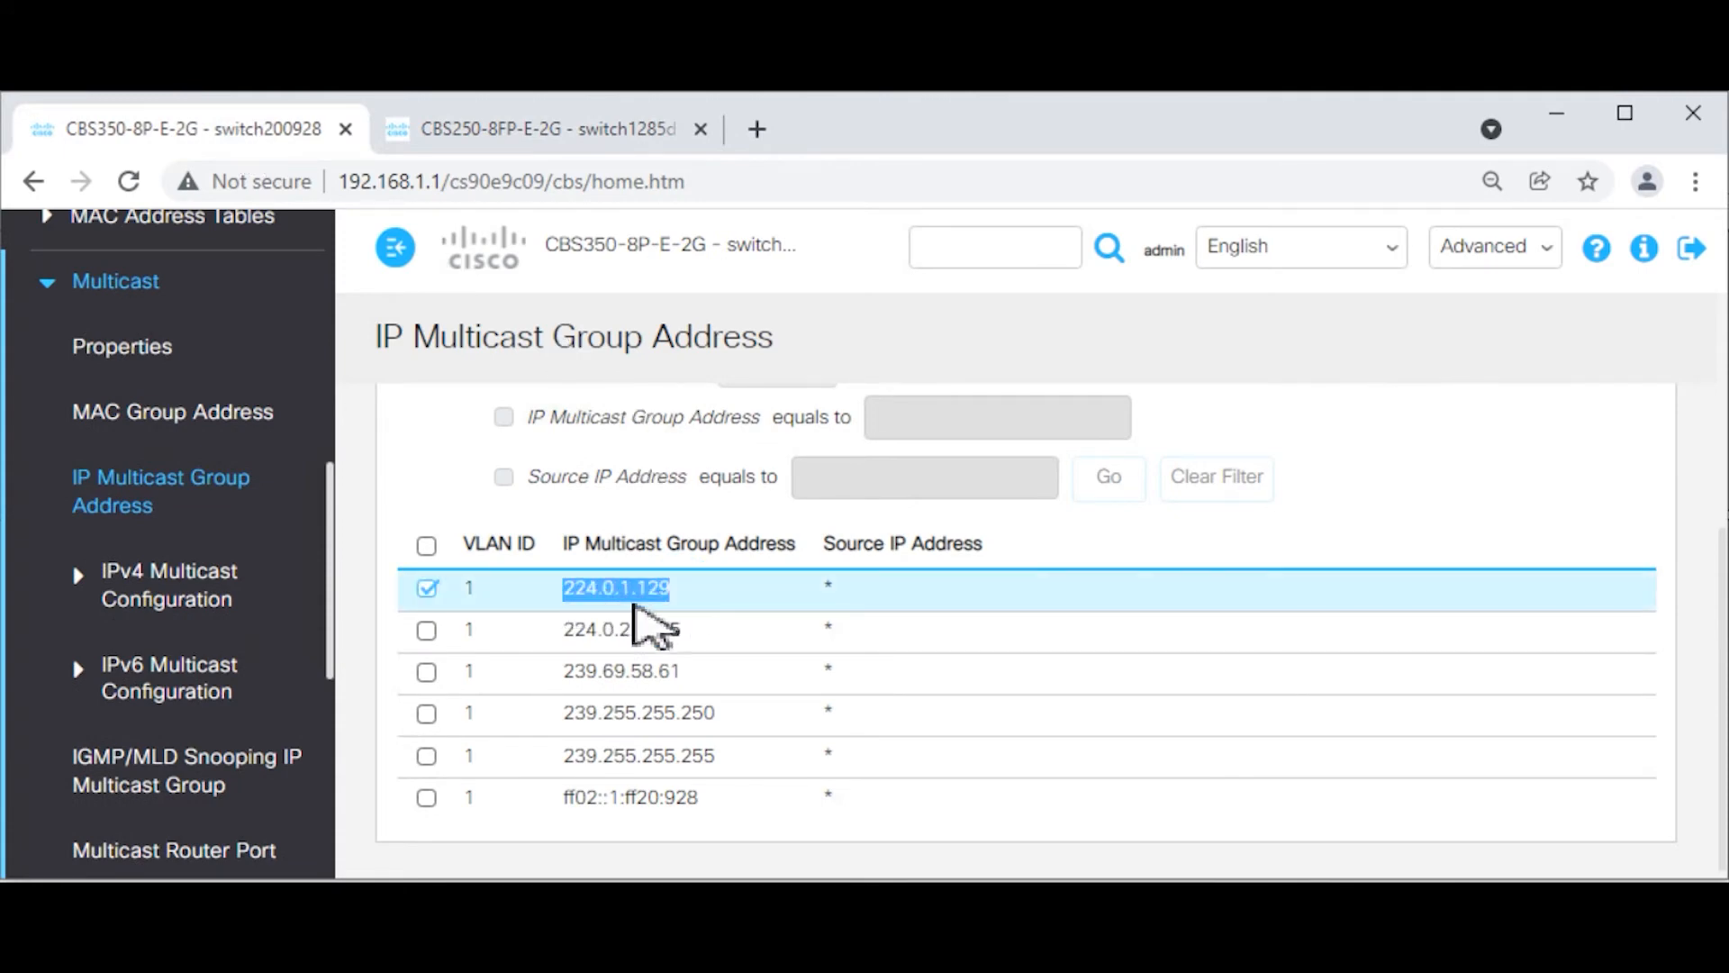
pyautogui.moveTo(699, 630); pyautogui.dragTo(564, 633)
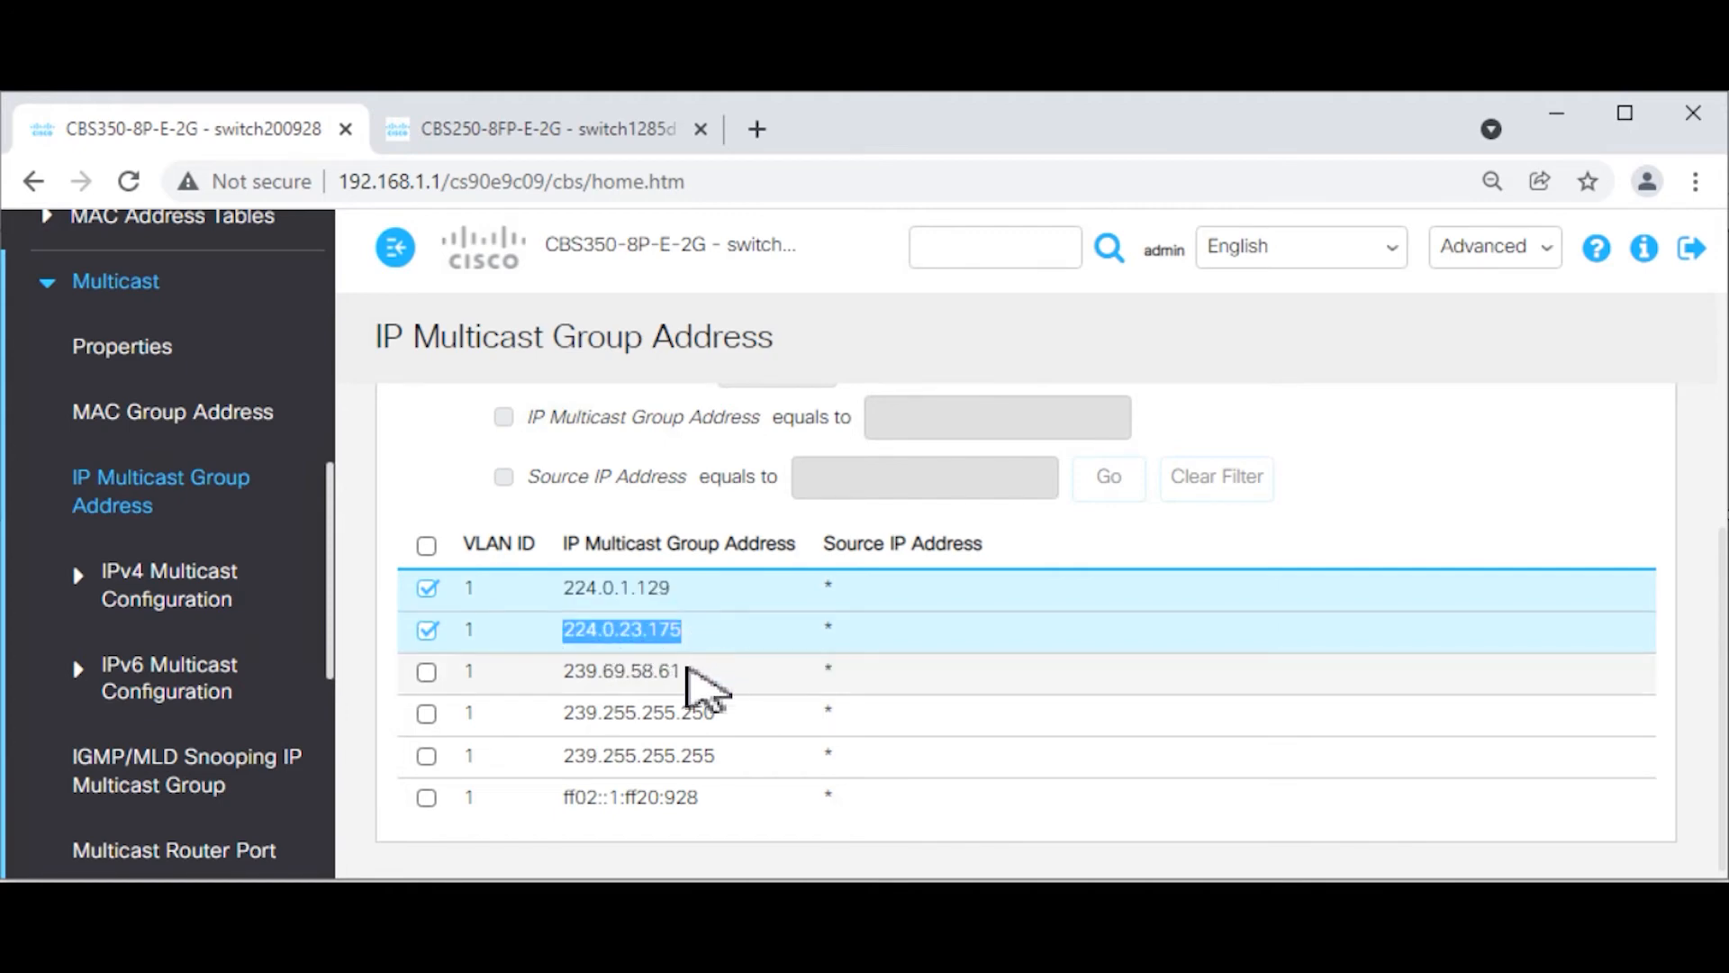
pyautogui.moveTo(701, 686); pyautogui.dragTo(471, 675)
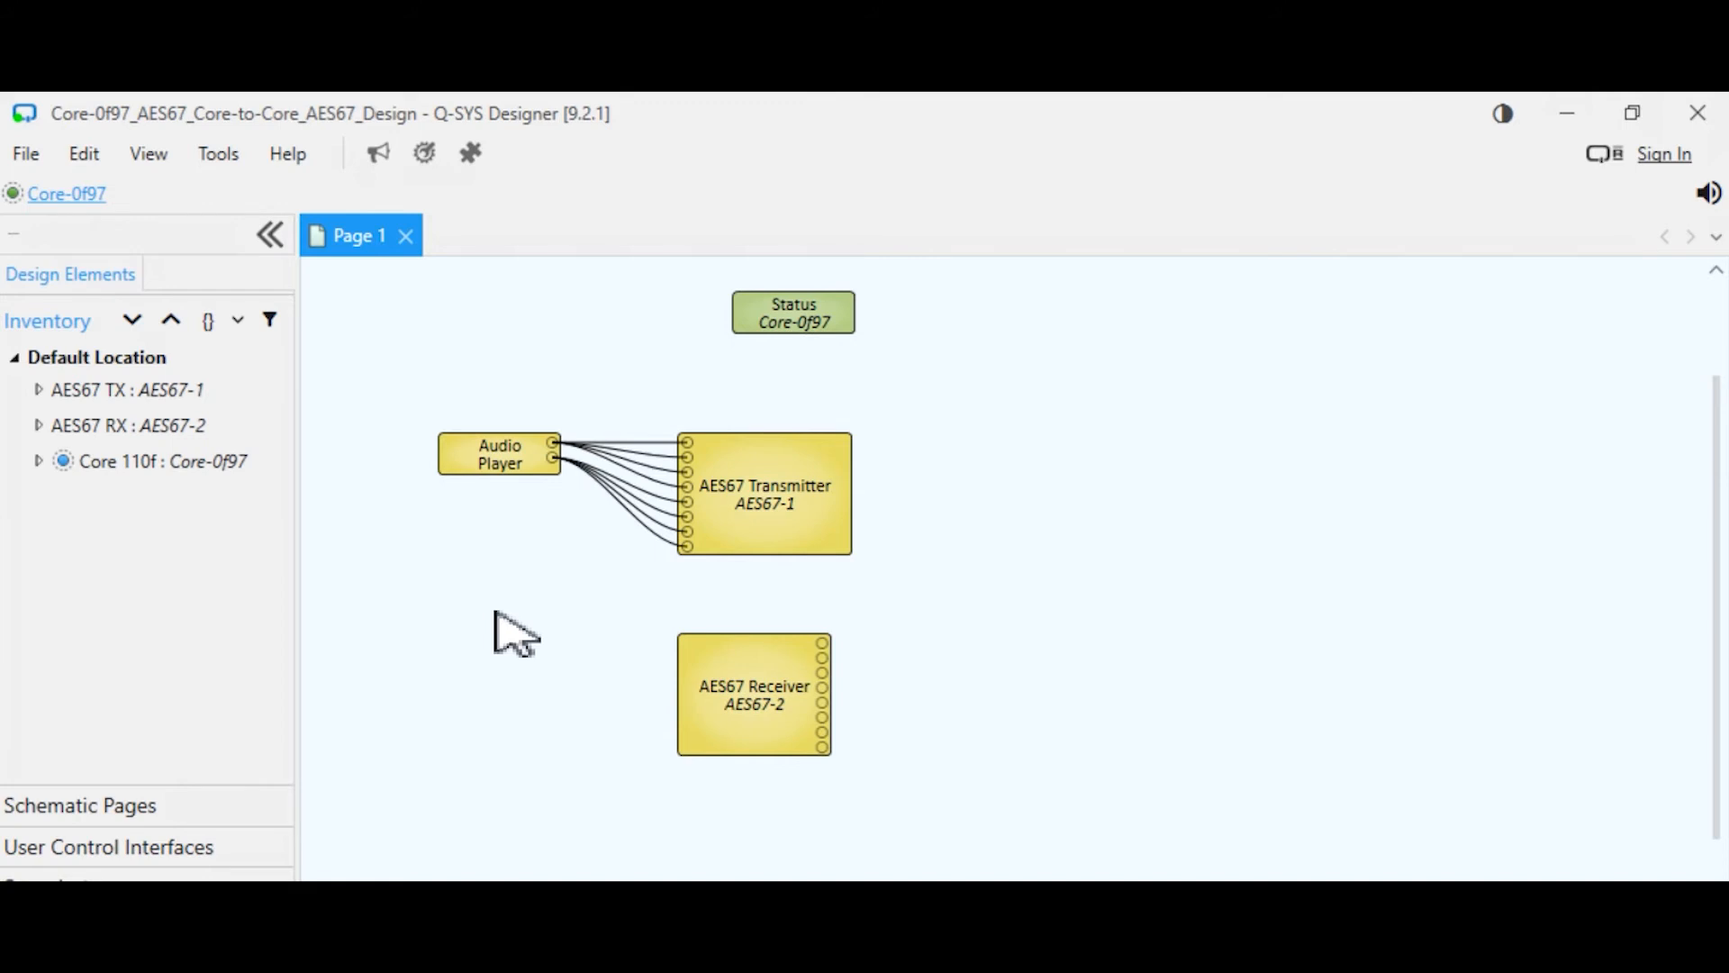
# In Q-SYS Designer's Core-0f97 design, open the AES67-1 transmitter's controls and check its stream connection settings.
pyautogui.doubleClick(780, 539)
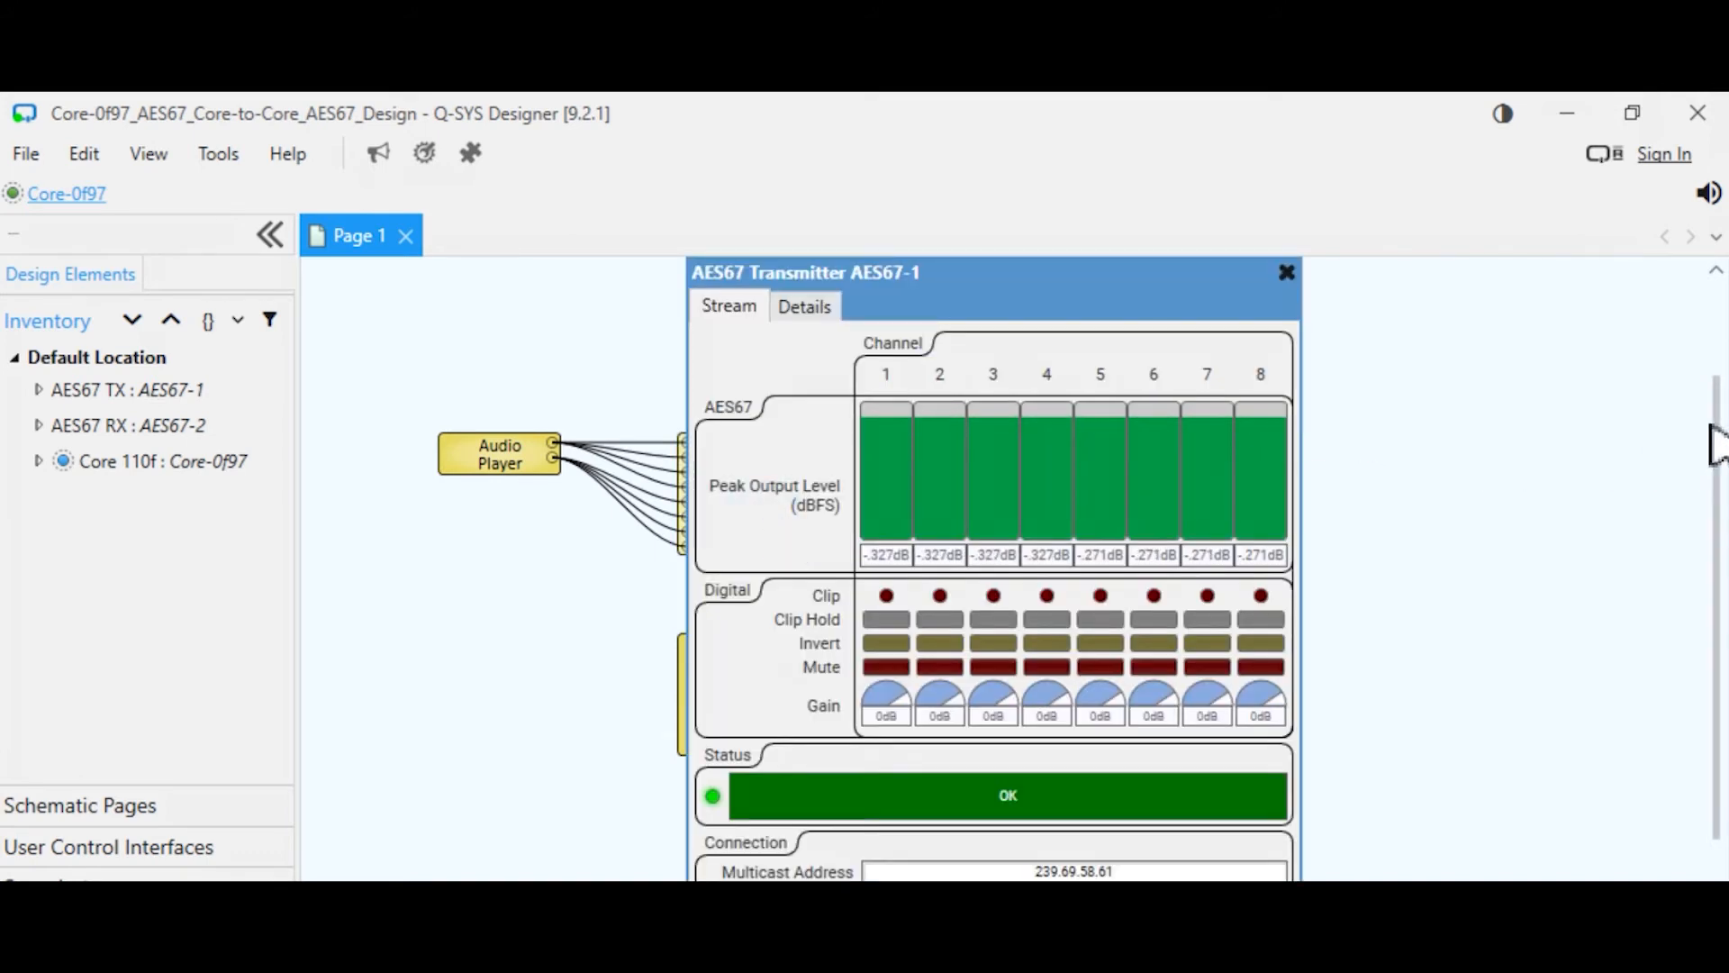
pyautogui.moveTo(1714, 419); pyautogui.dragTo(1698, 522)
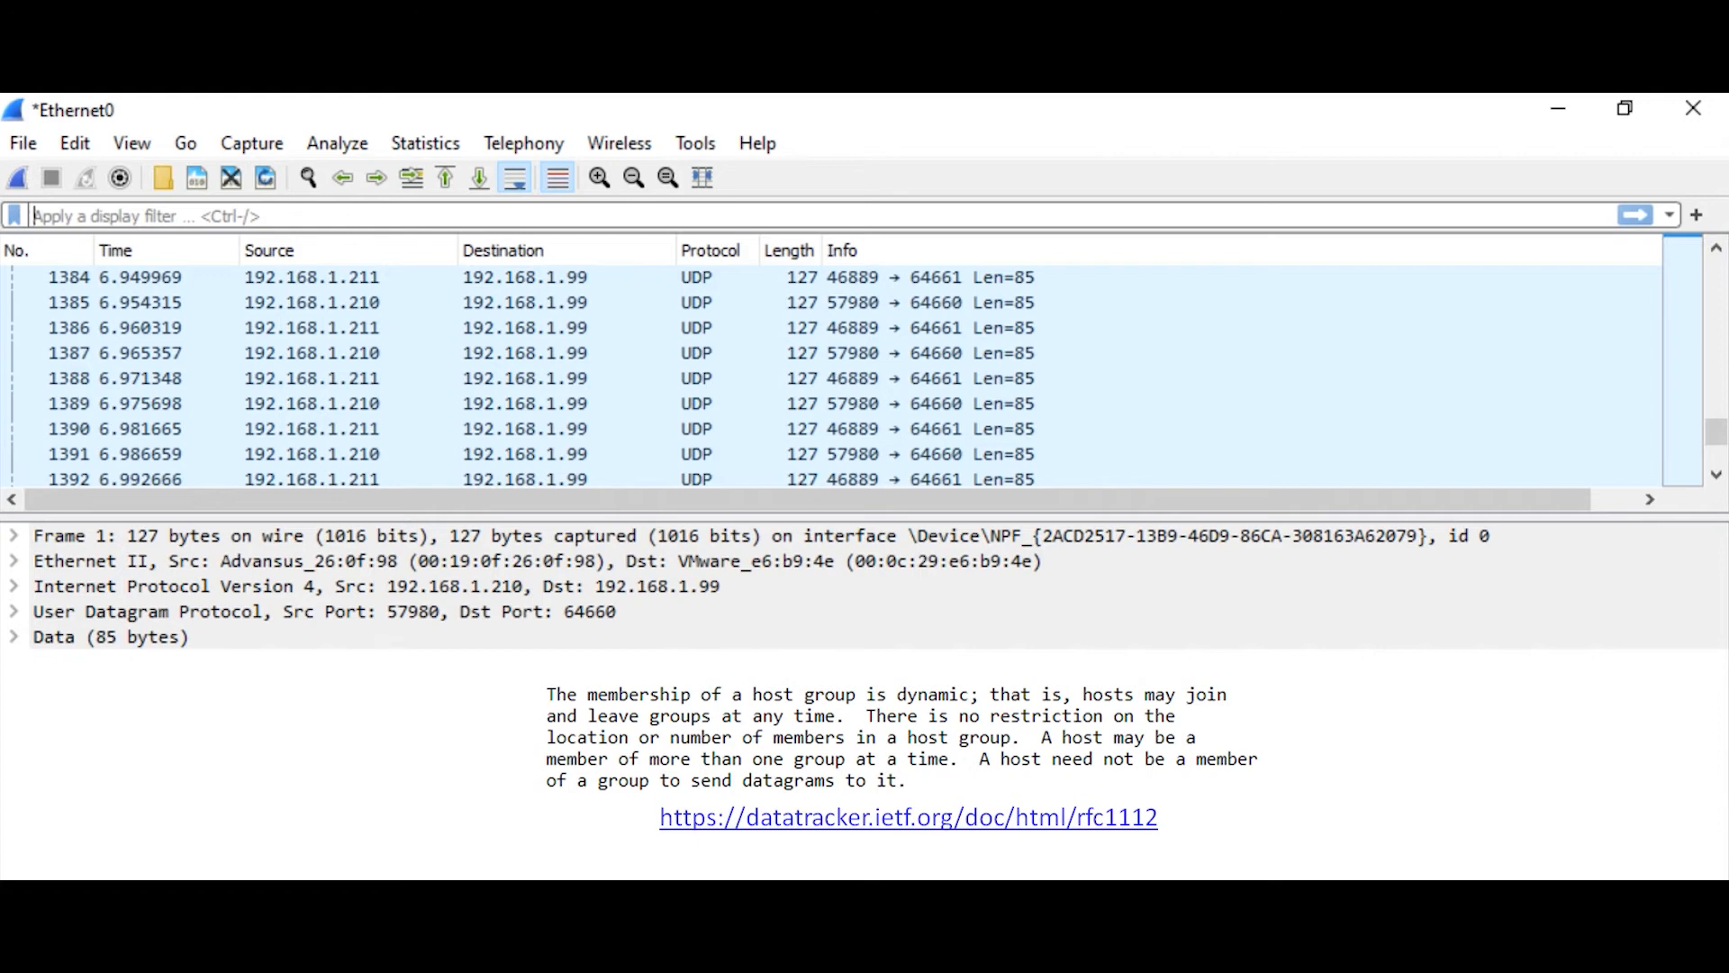
# In Wireshark, start a new Ethernet0 capture without saving the earlier packets and apply the display filter igmp.
pyautogui.click(274, 146)
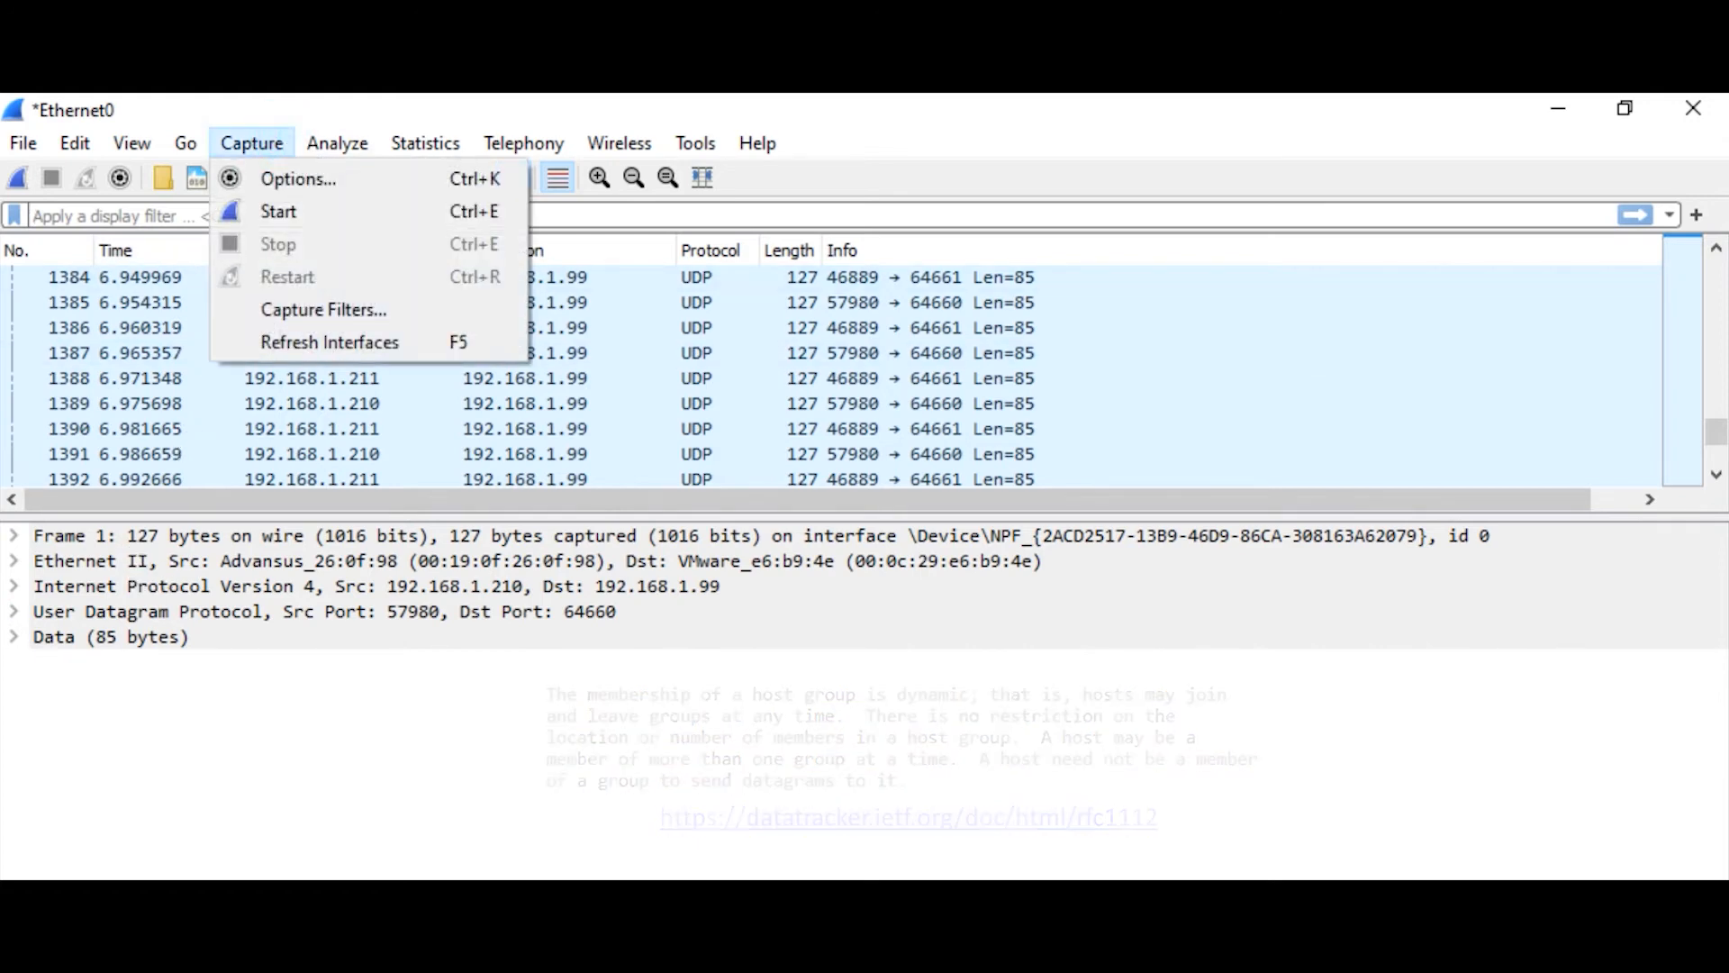
pyautogui.click(306, 182)
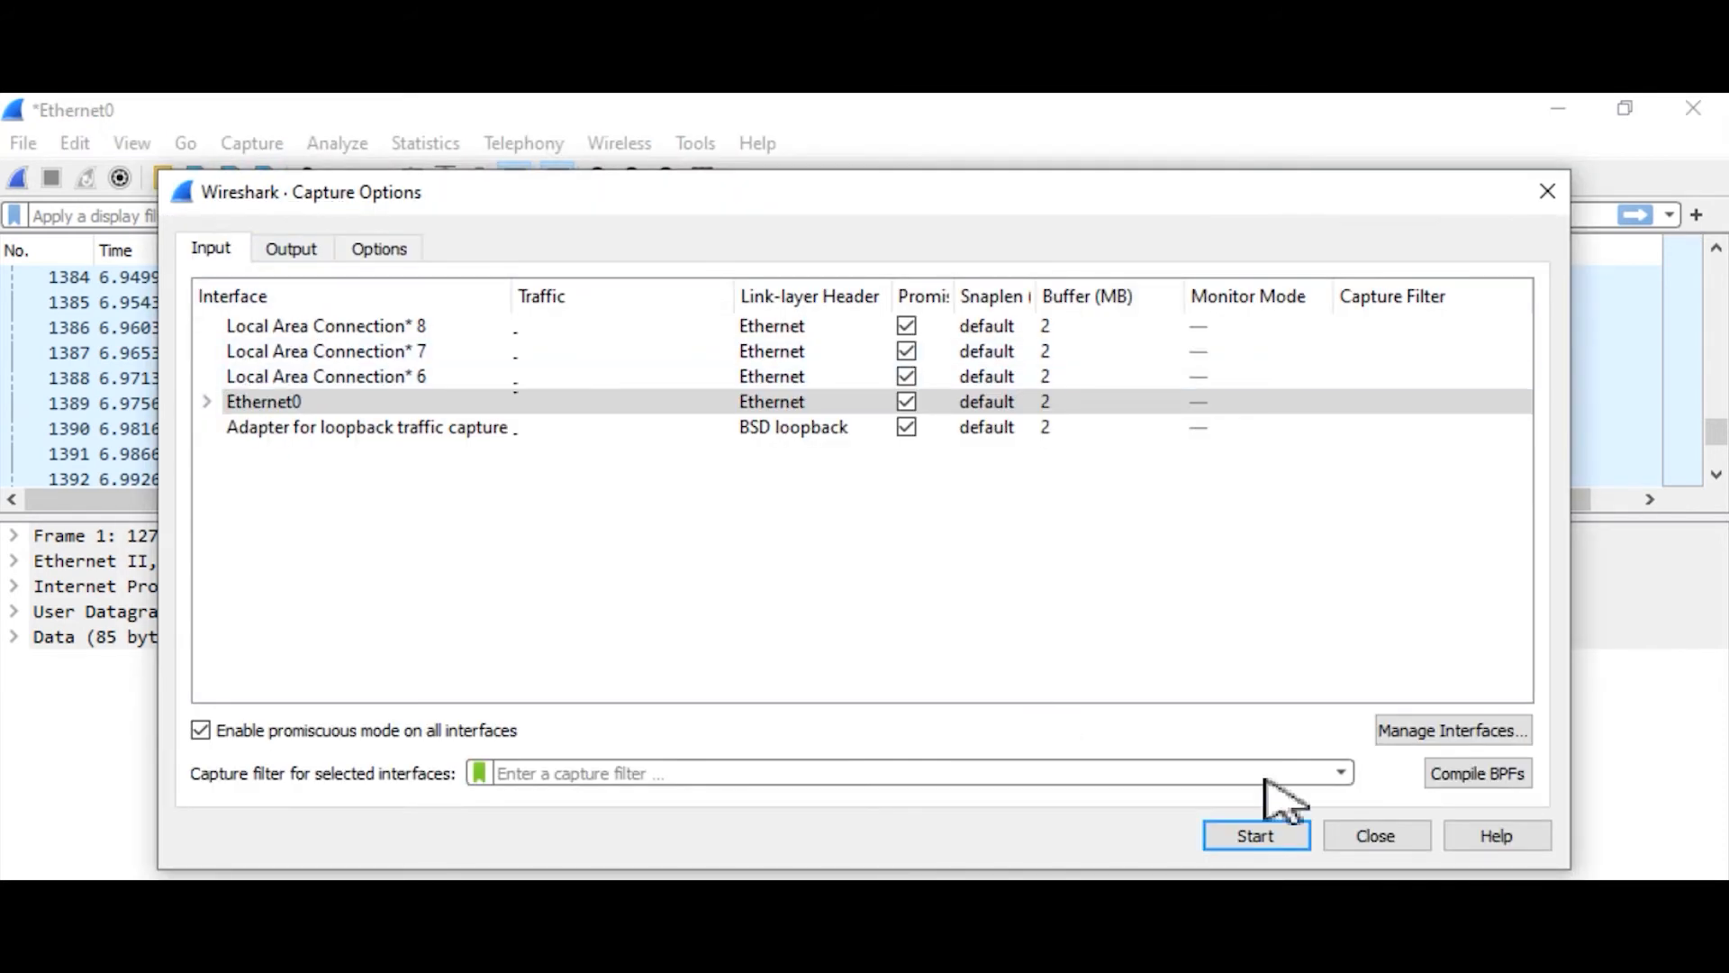
pyautogui.click(1260, 839)
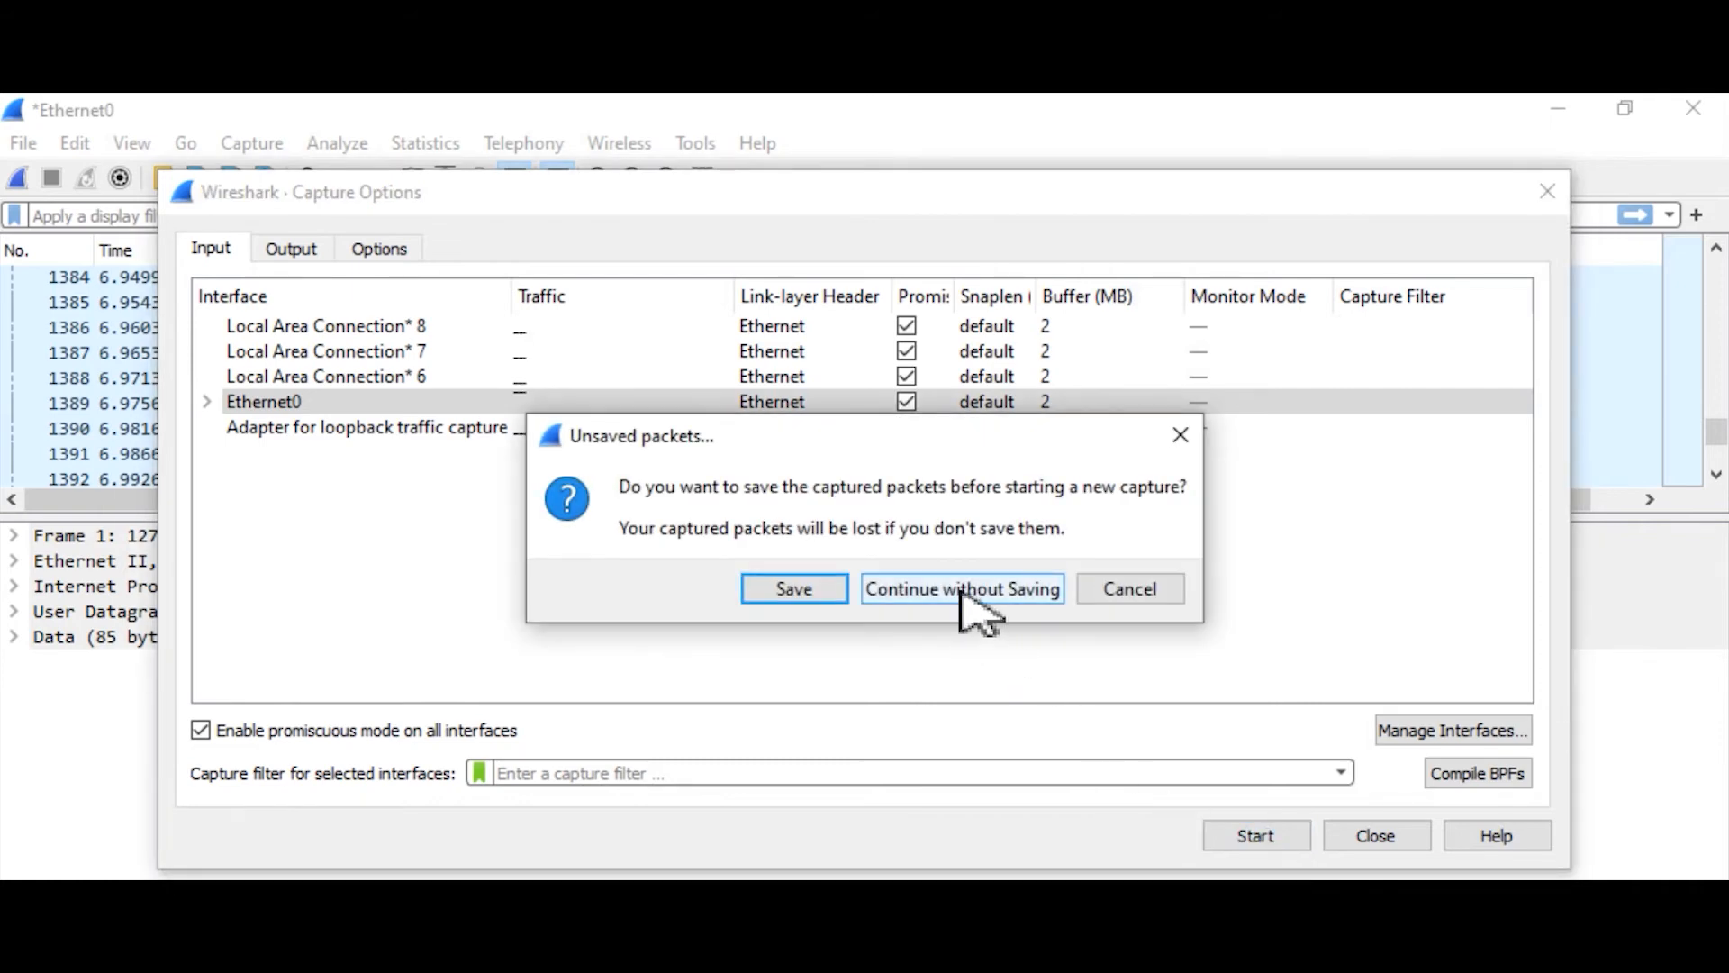
pyautogui.click(960, 590)
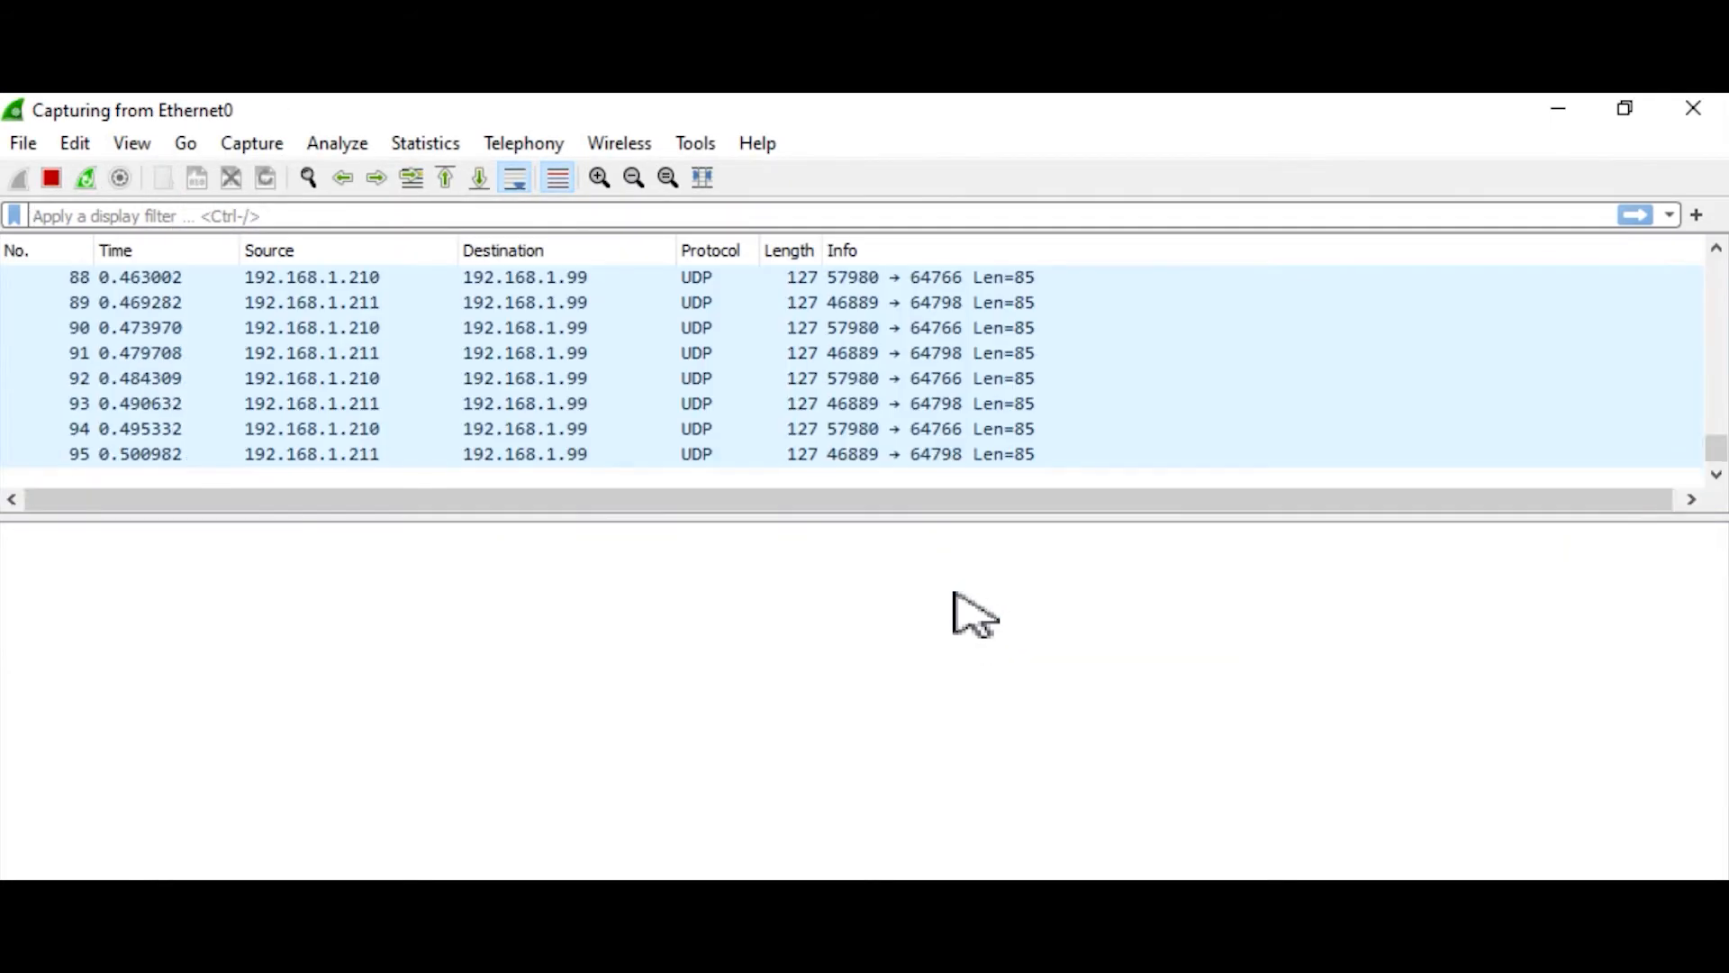
pyautogui.click(392, 220)
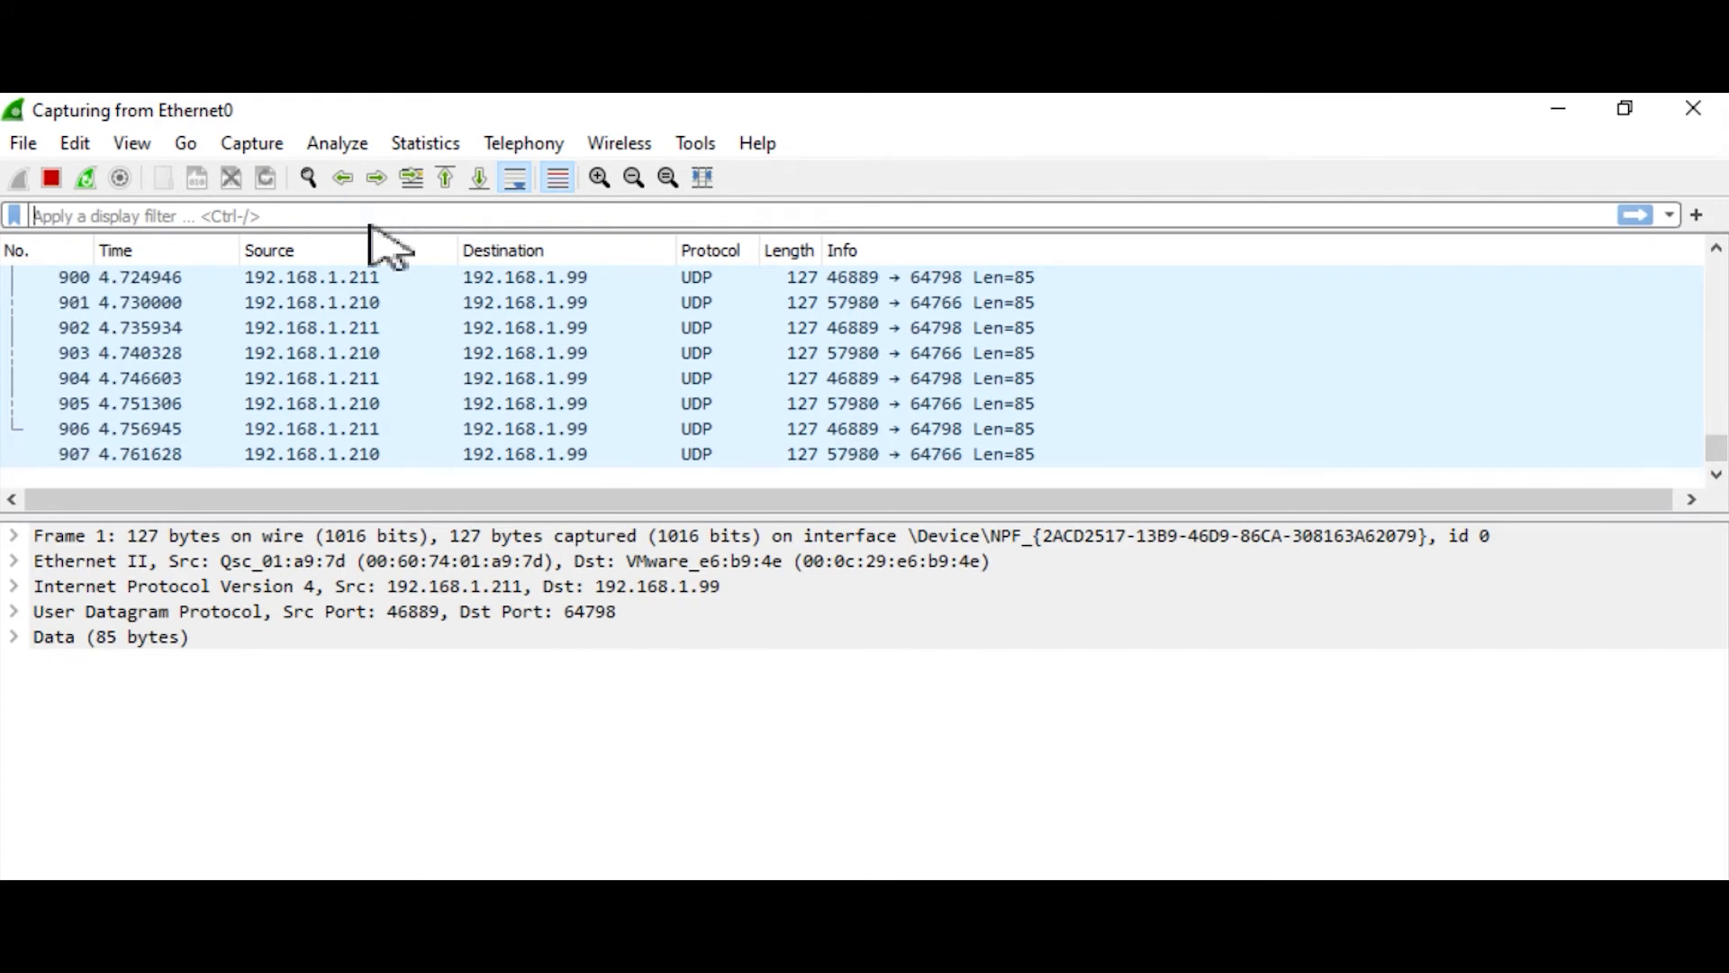
pyautogui.write('igmp')
pyautogui.press('Return')
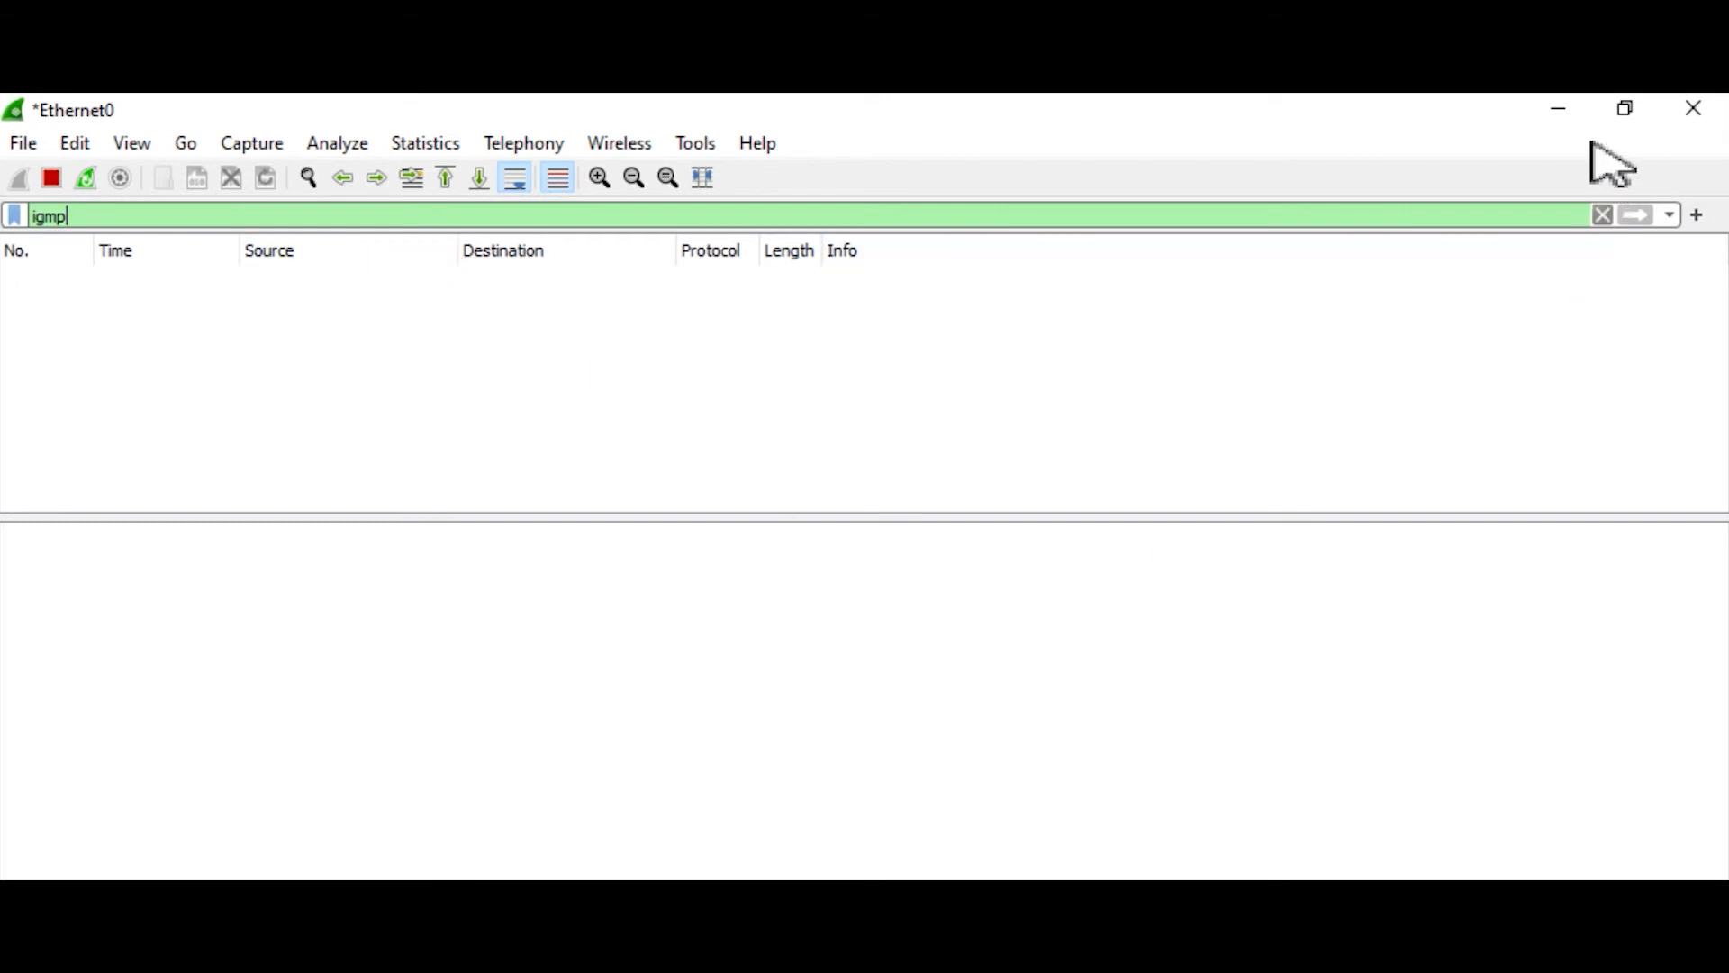
# Restore the Wireshark window to a smaller size beside the desktop icons and launch Q-SYS Designer 9.2.
pyautogui.click(1626, 112)
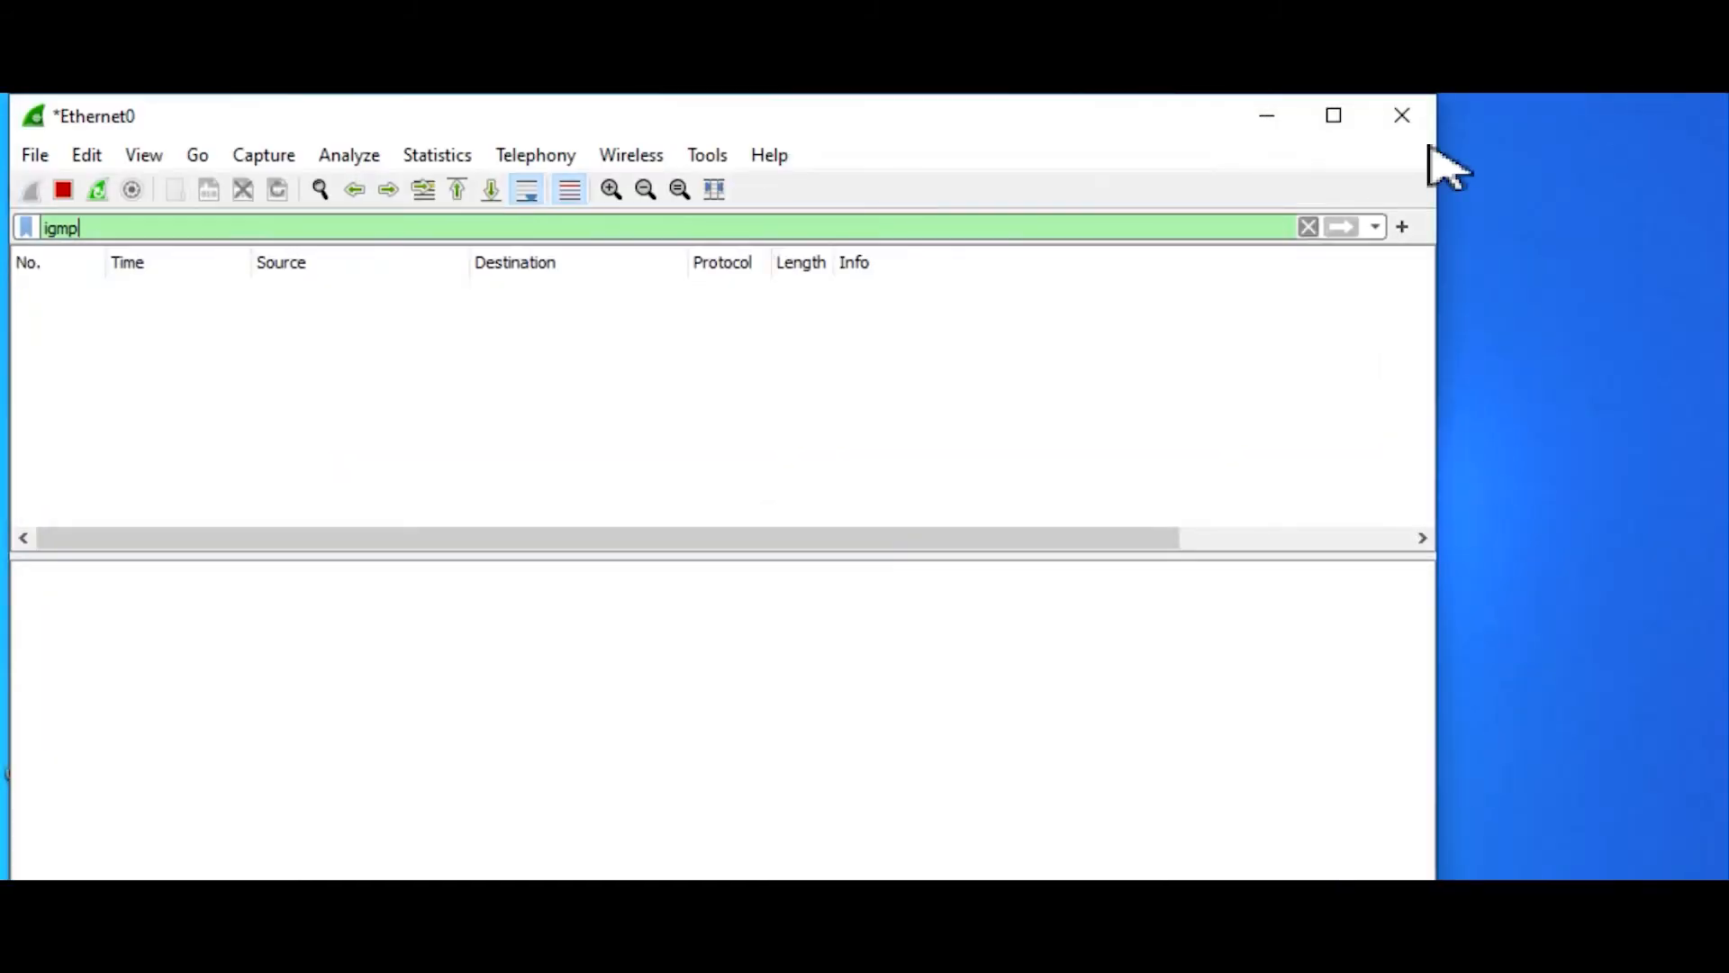
pyautogui.moveTo(962, 127); pyautogui.dragTo(1244, 114)
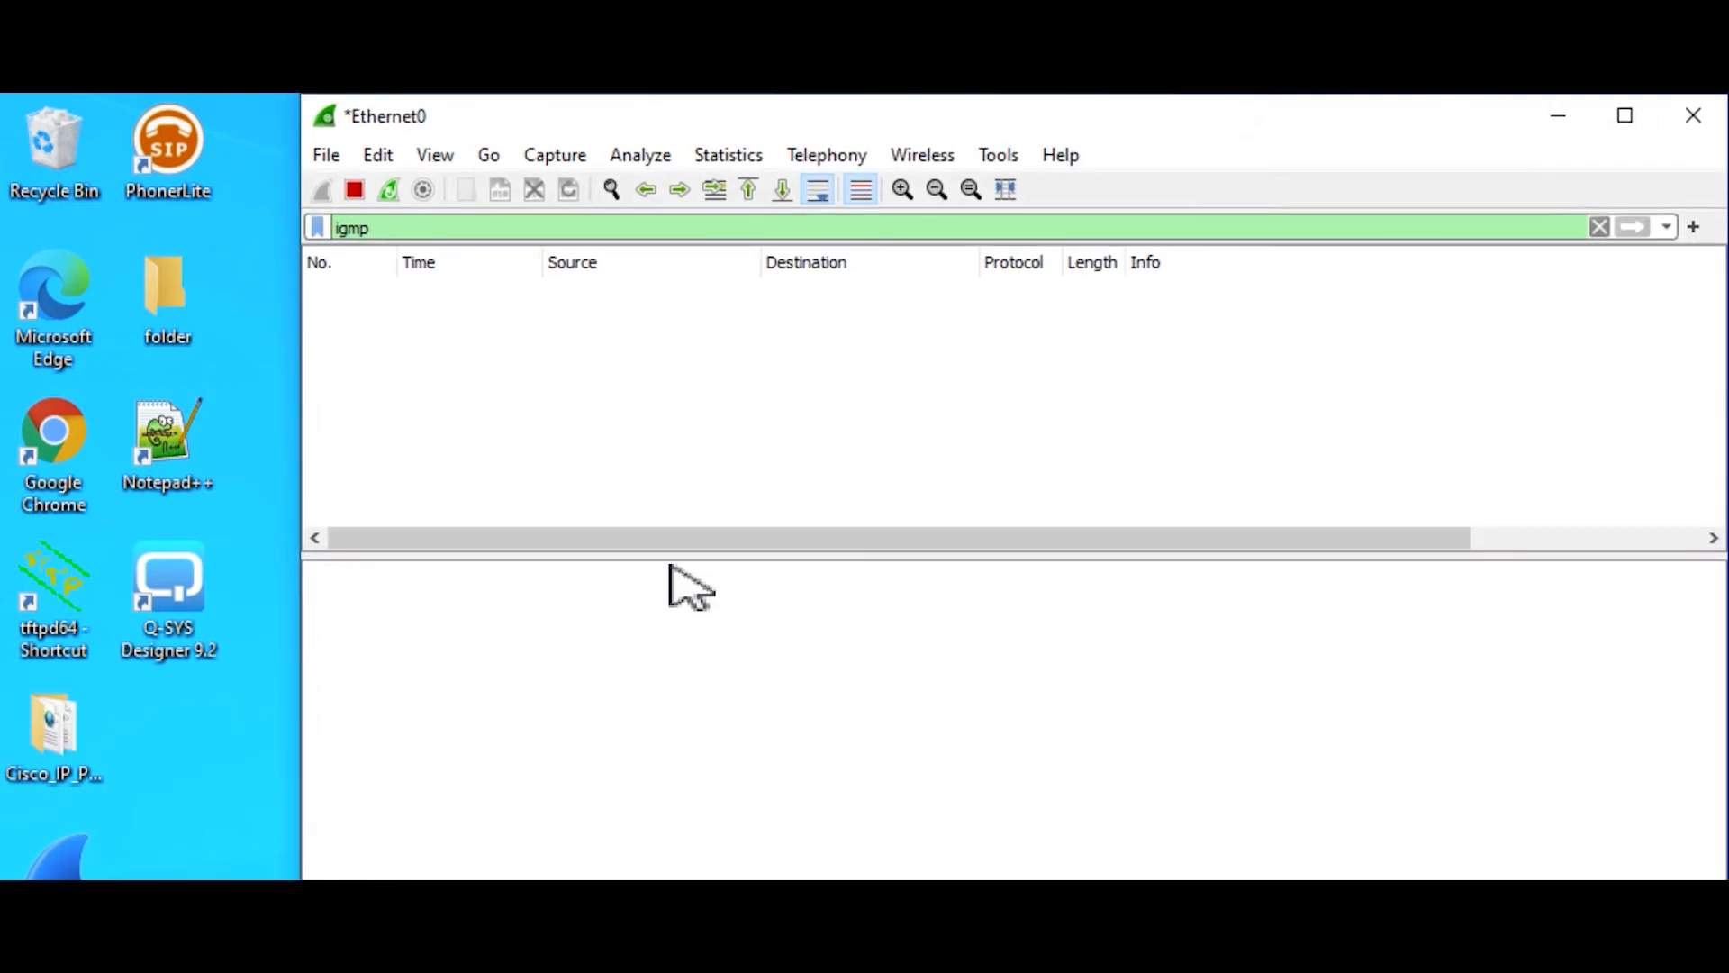
pyautogui.click(175, 563)
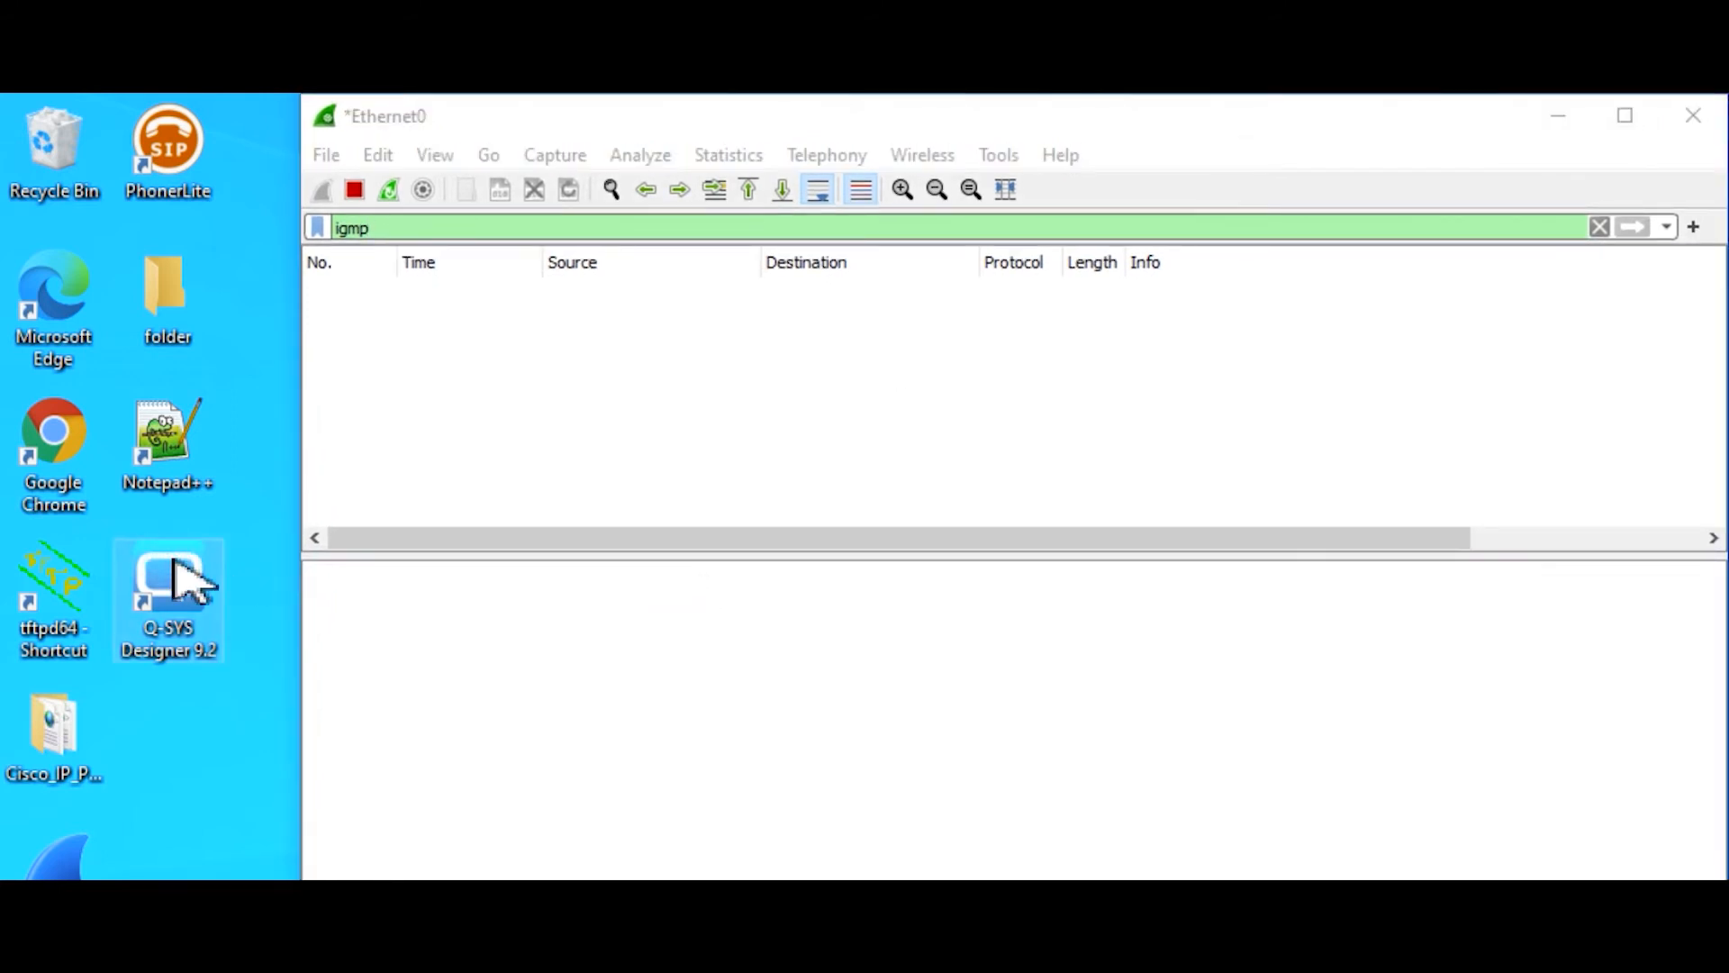
pyautogui.doubleClick(176, 563)
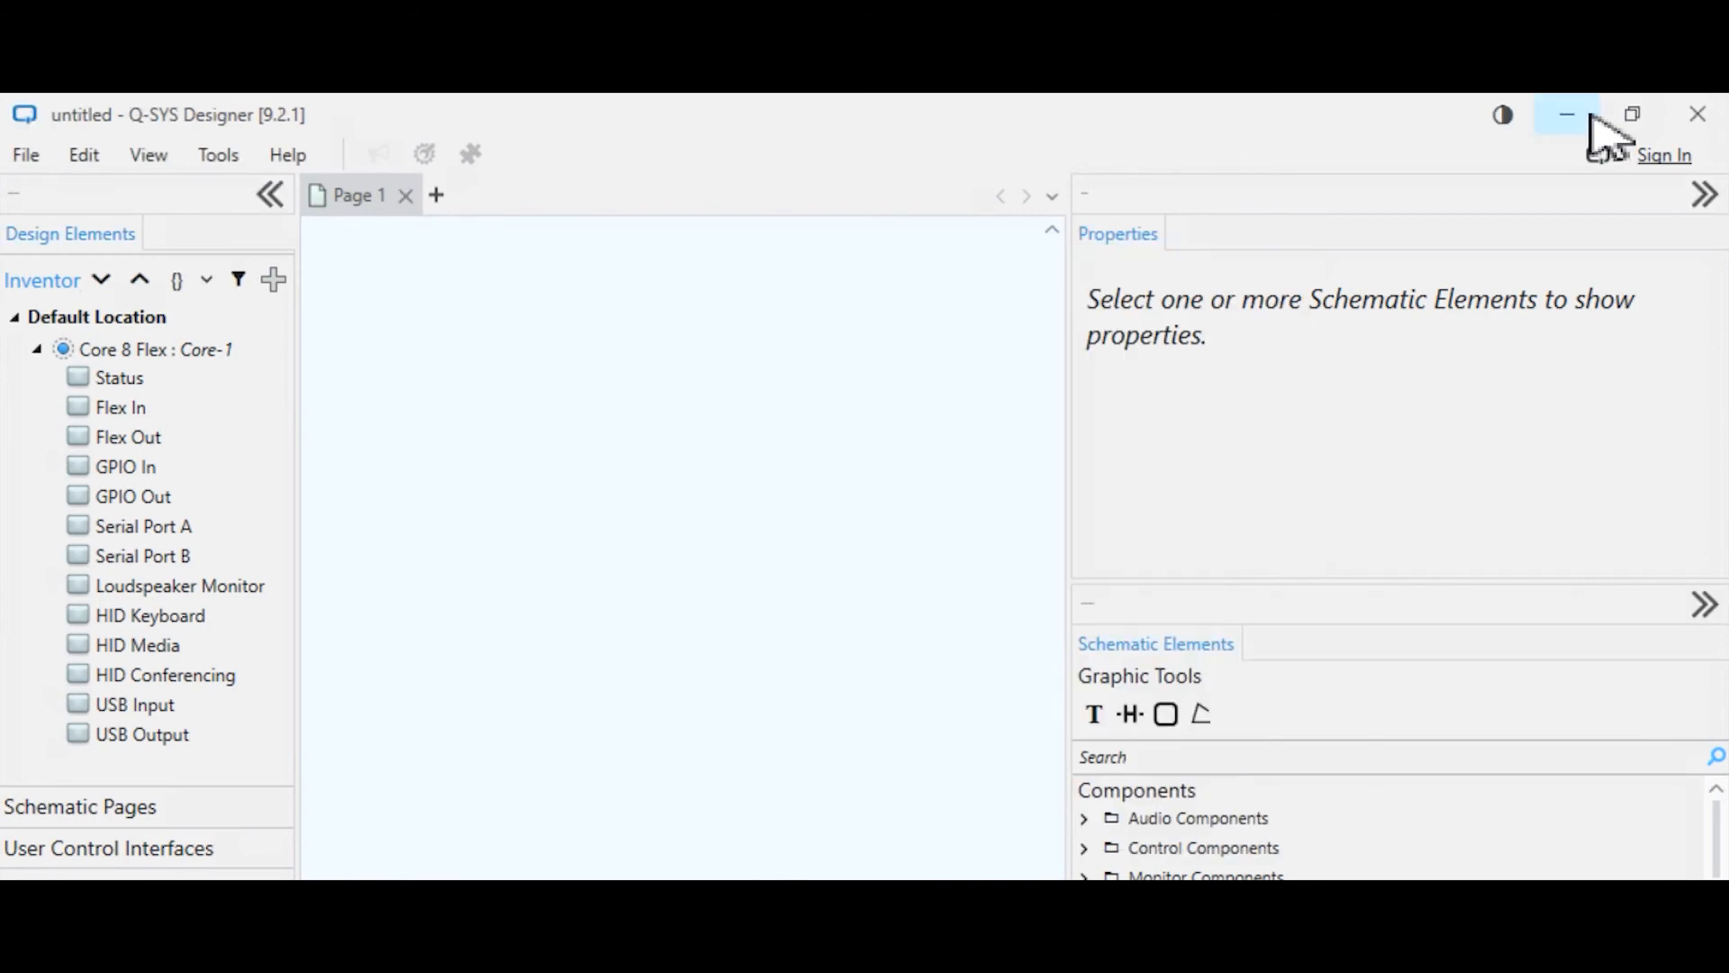
# Return to Wireshark and expand the Internet Group Management Protocol details of the first membership report for 224.0.23.175.
pyautogui.click(1582, 115)
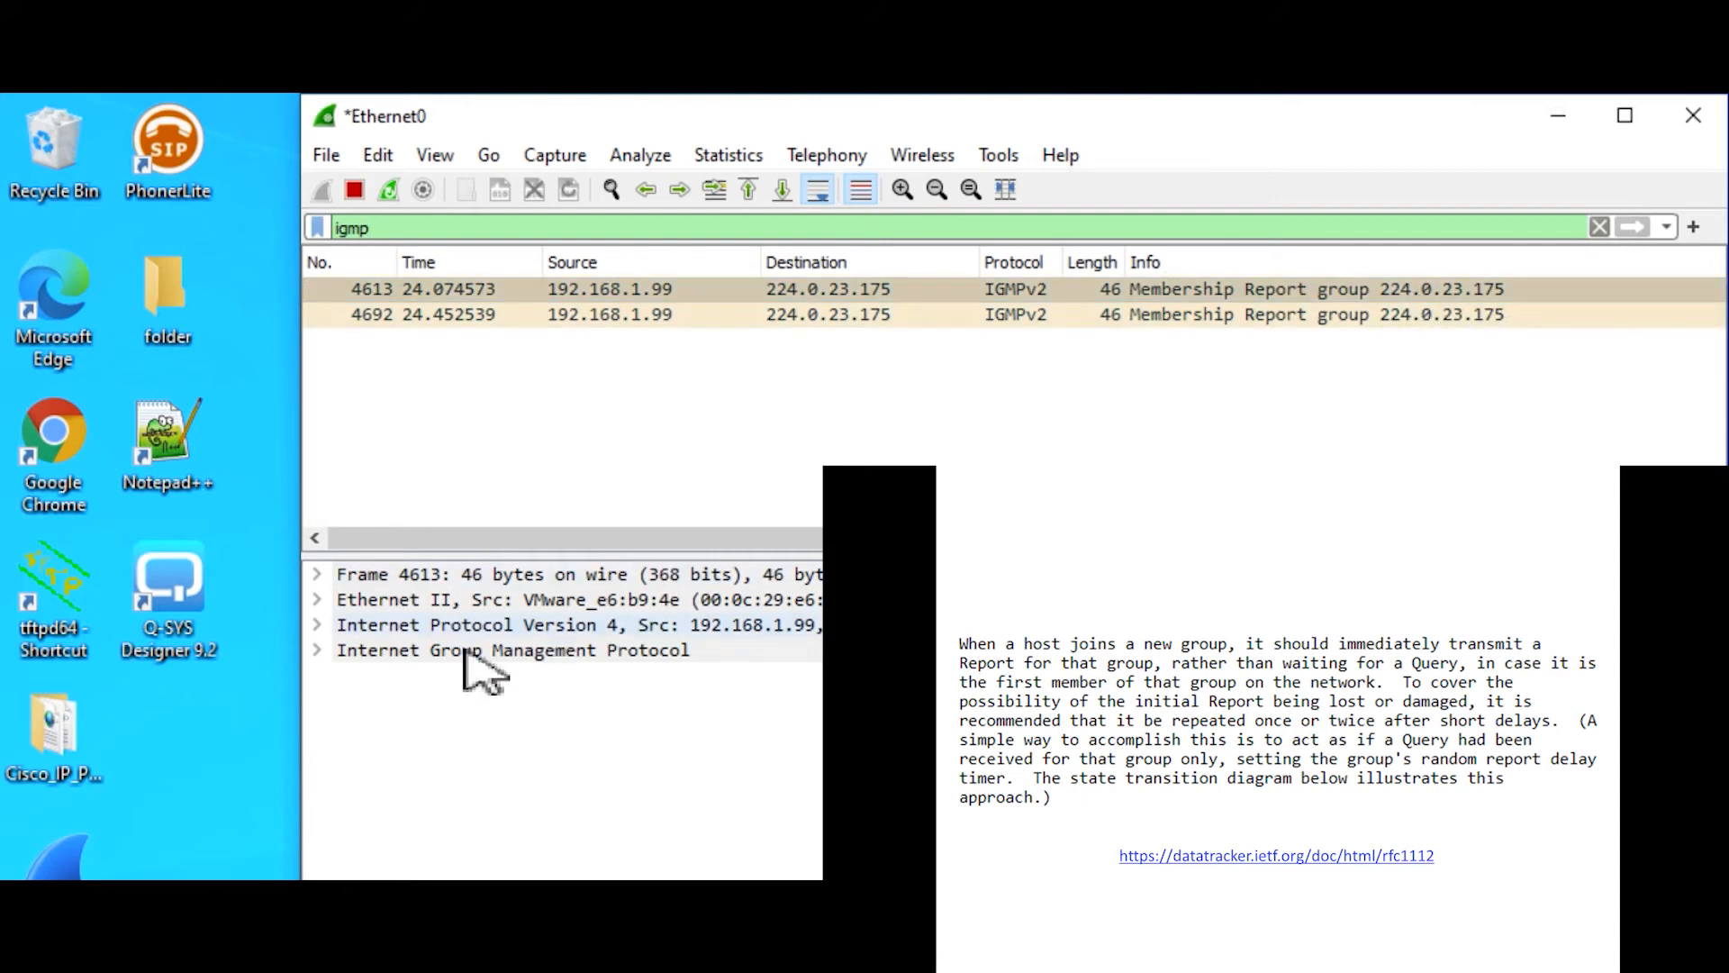
pyautogui.click(316, 650)
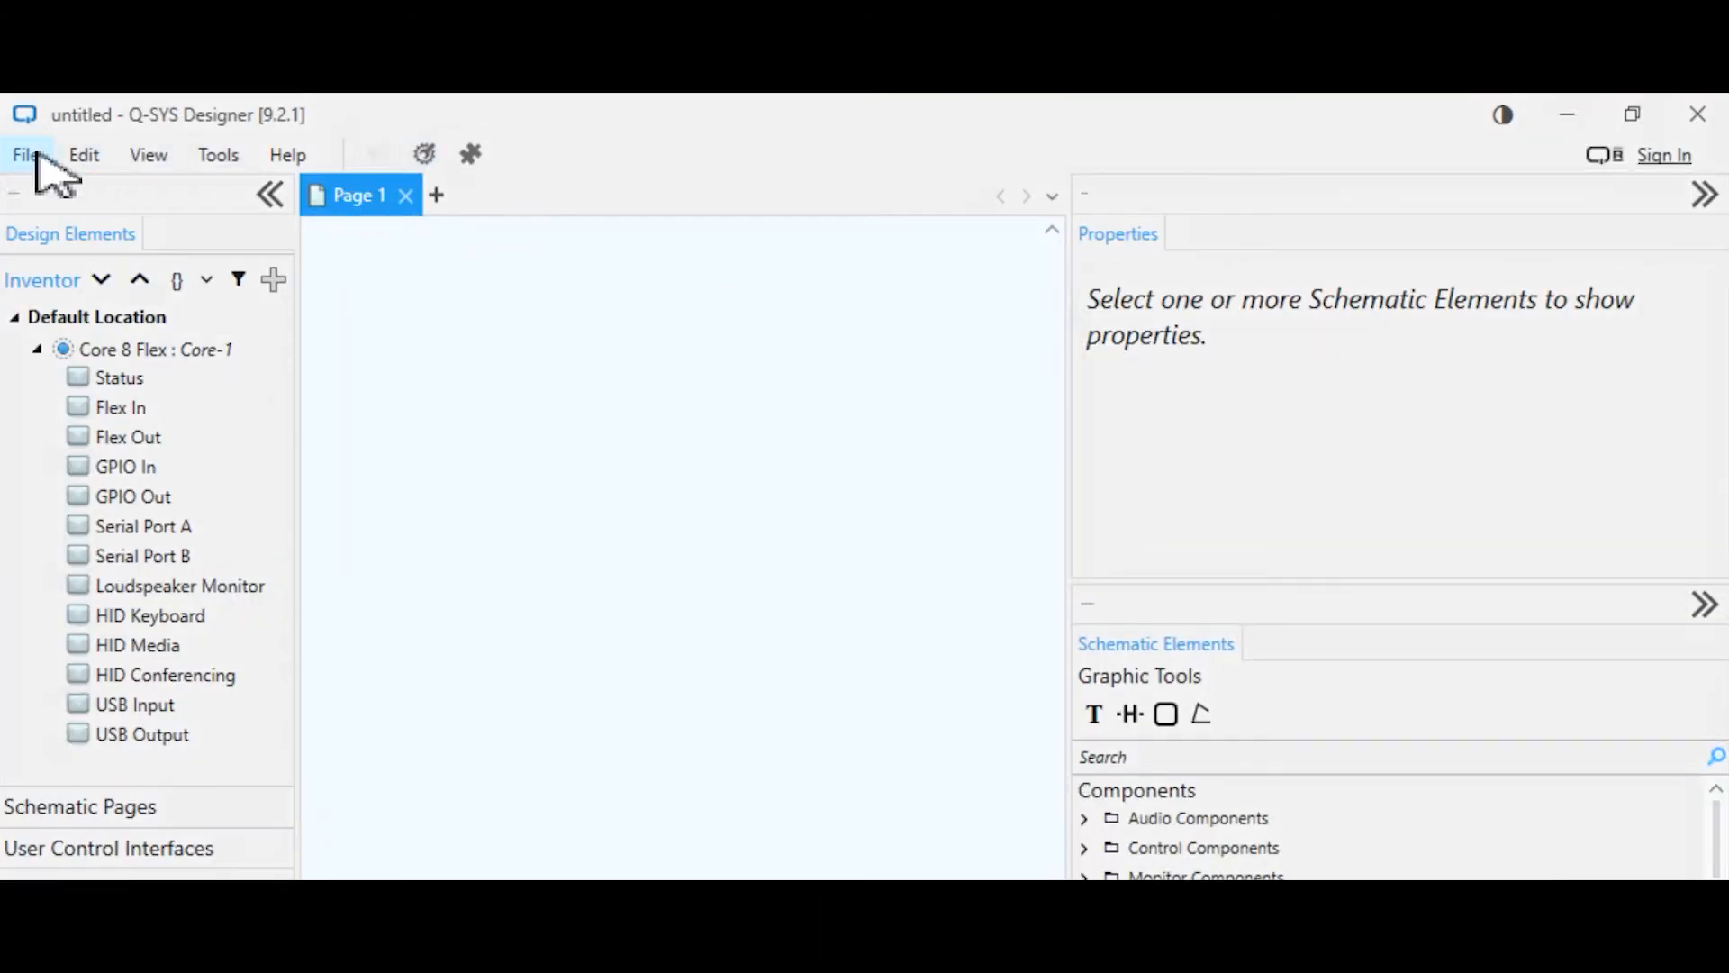
# In Q-SYS Designer, load and connect to the design on Core-0f97, then open its Status window beside the schematic.
pyautogui.click(36, 156)
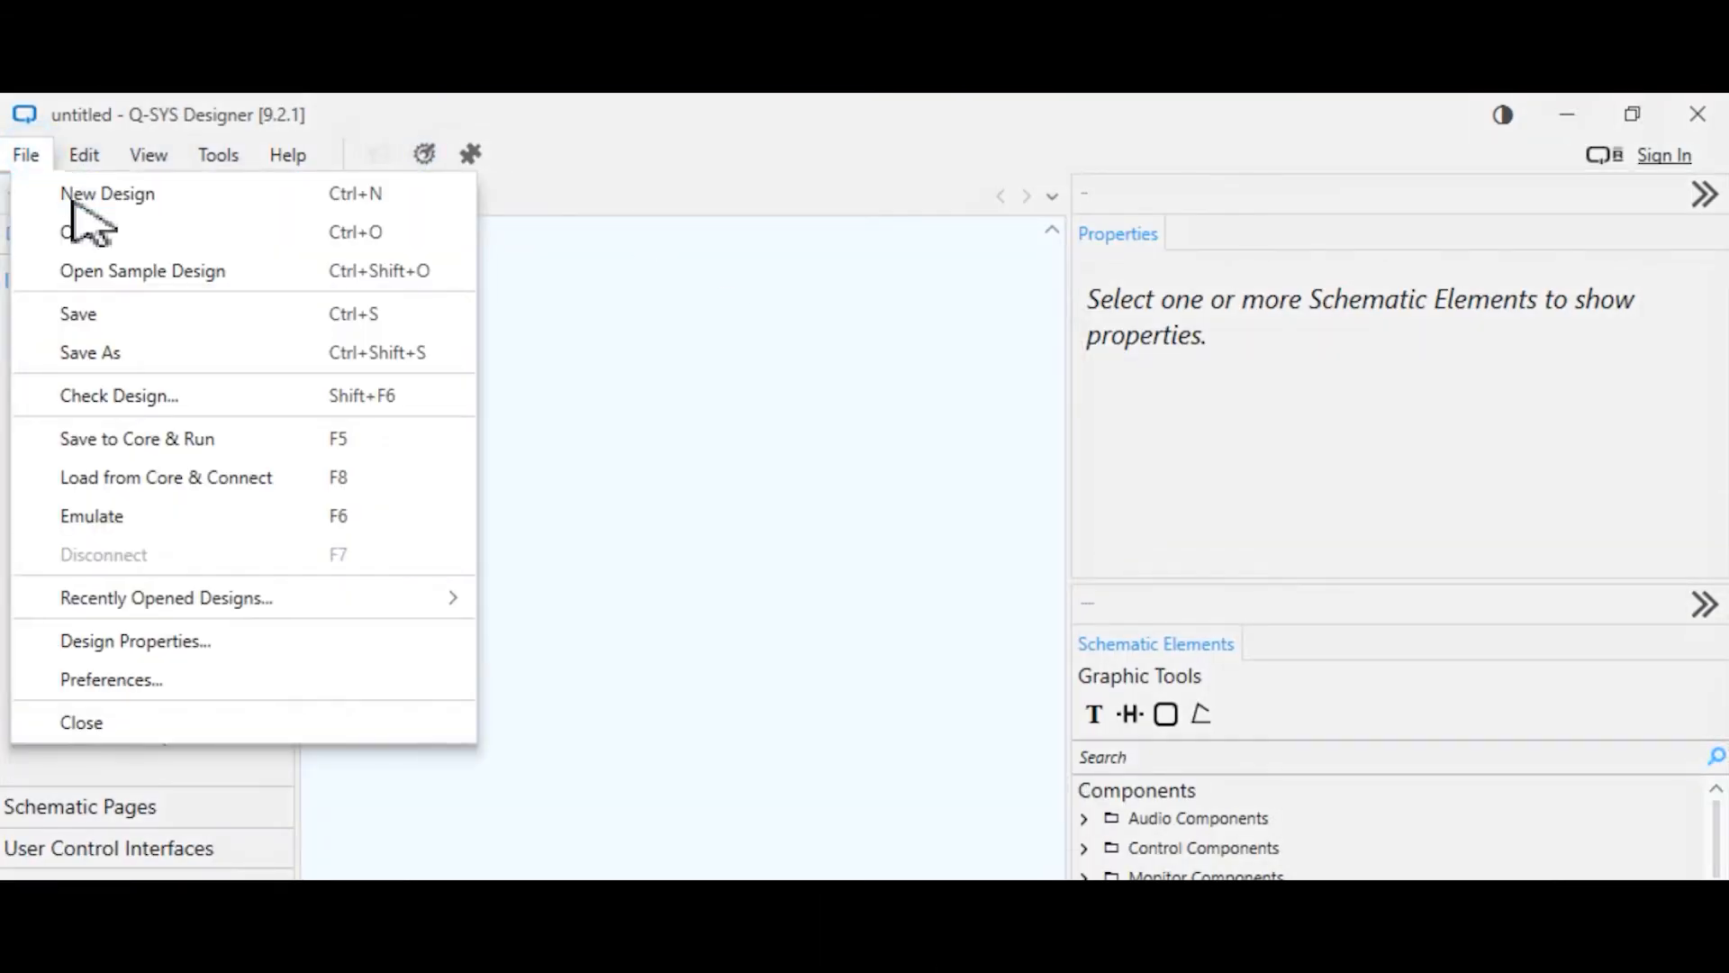
pyautogui.click(185, 472)
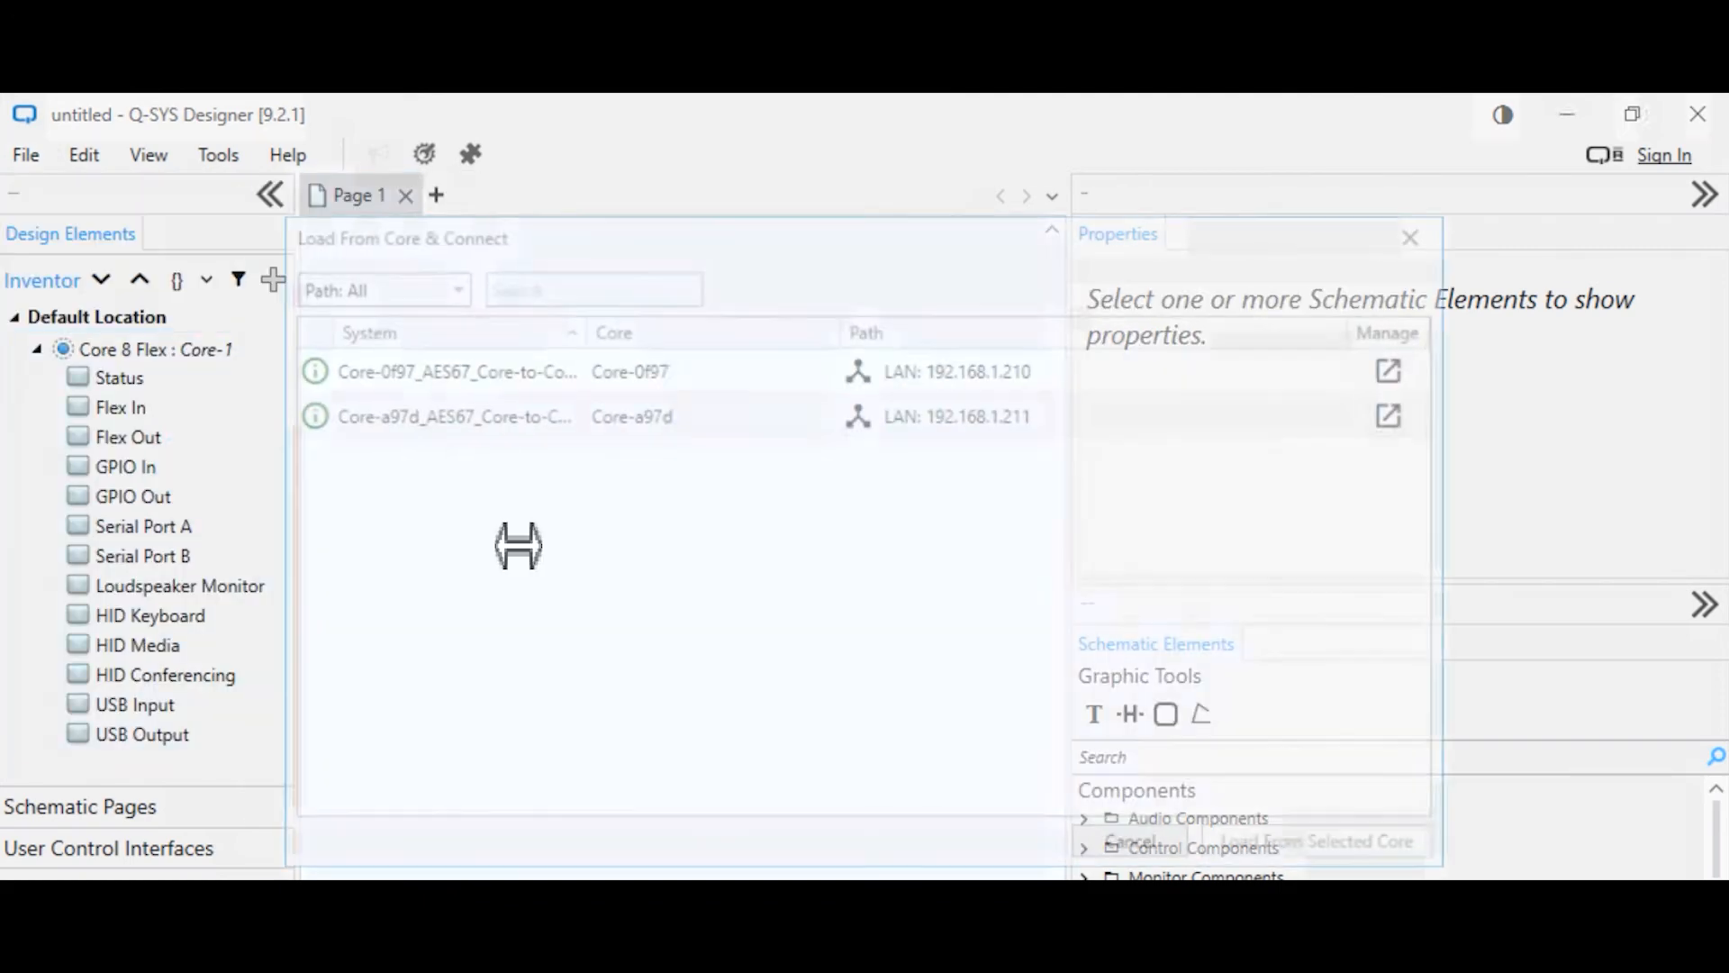
pyautogui.click(589, 371)
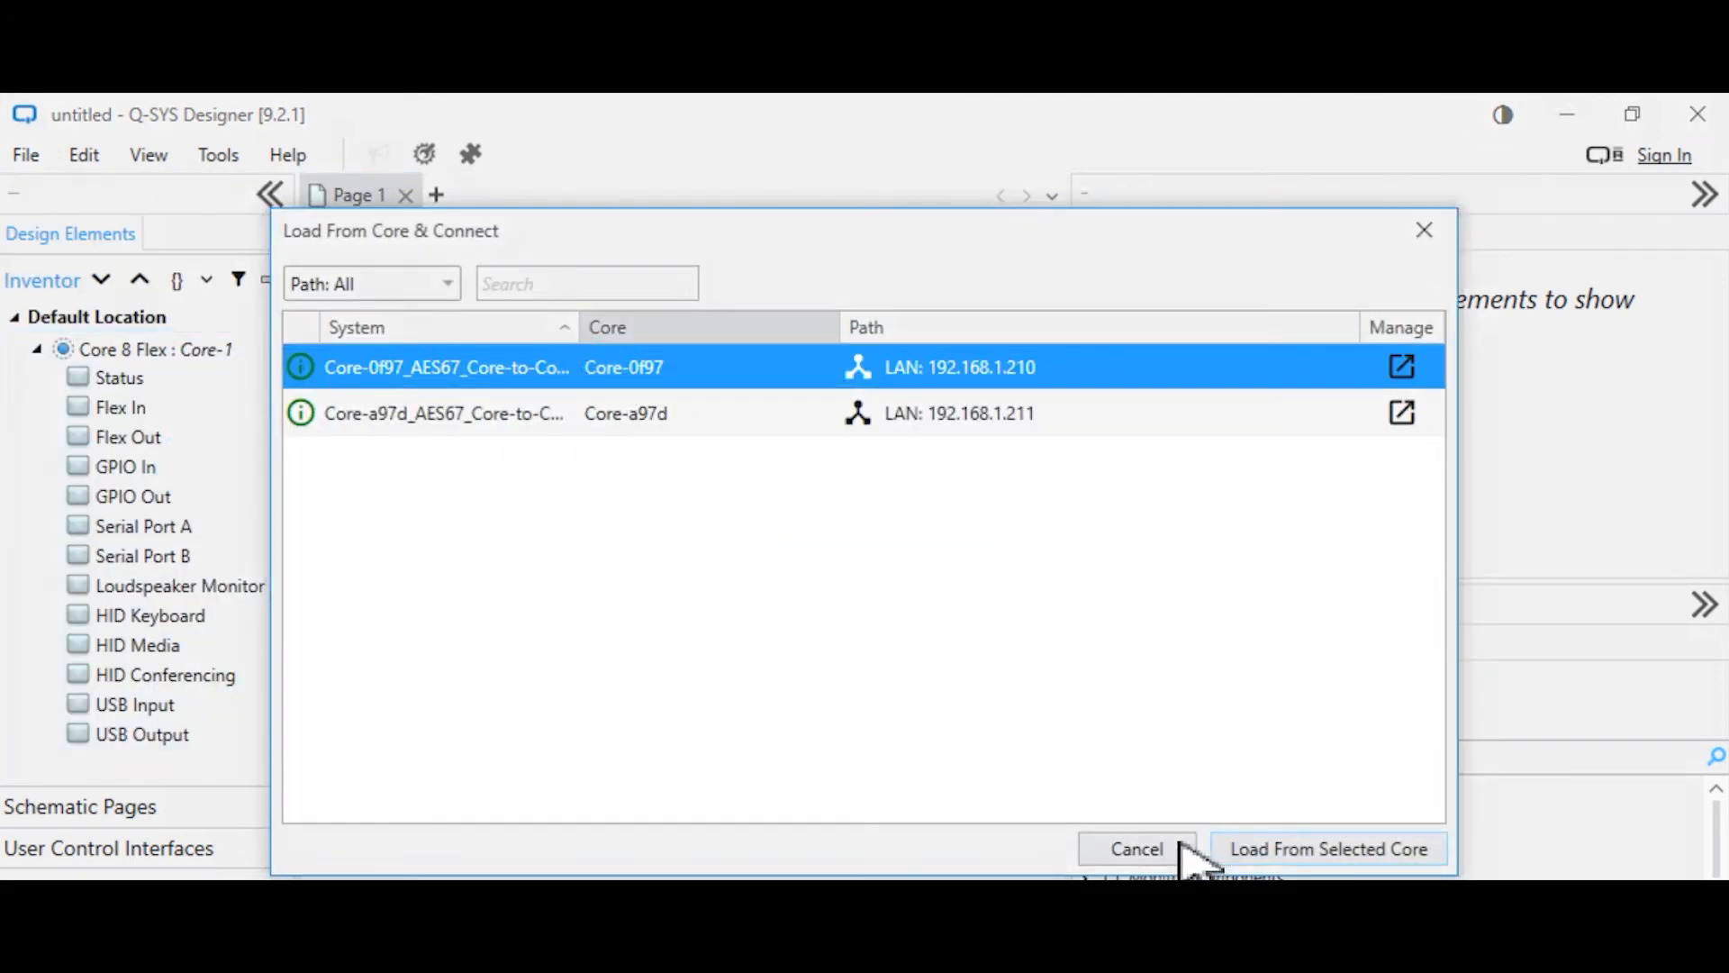
pyautogui.click(1253, 849)
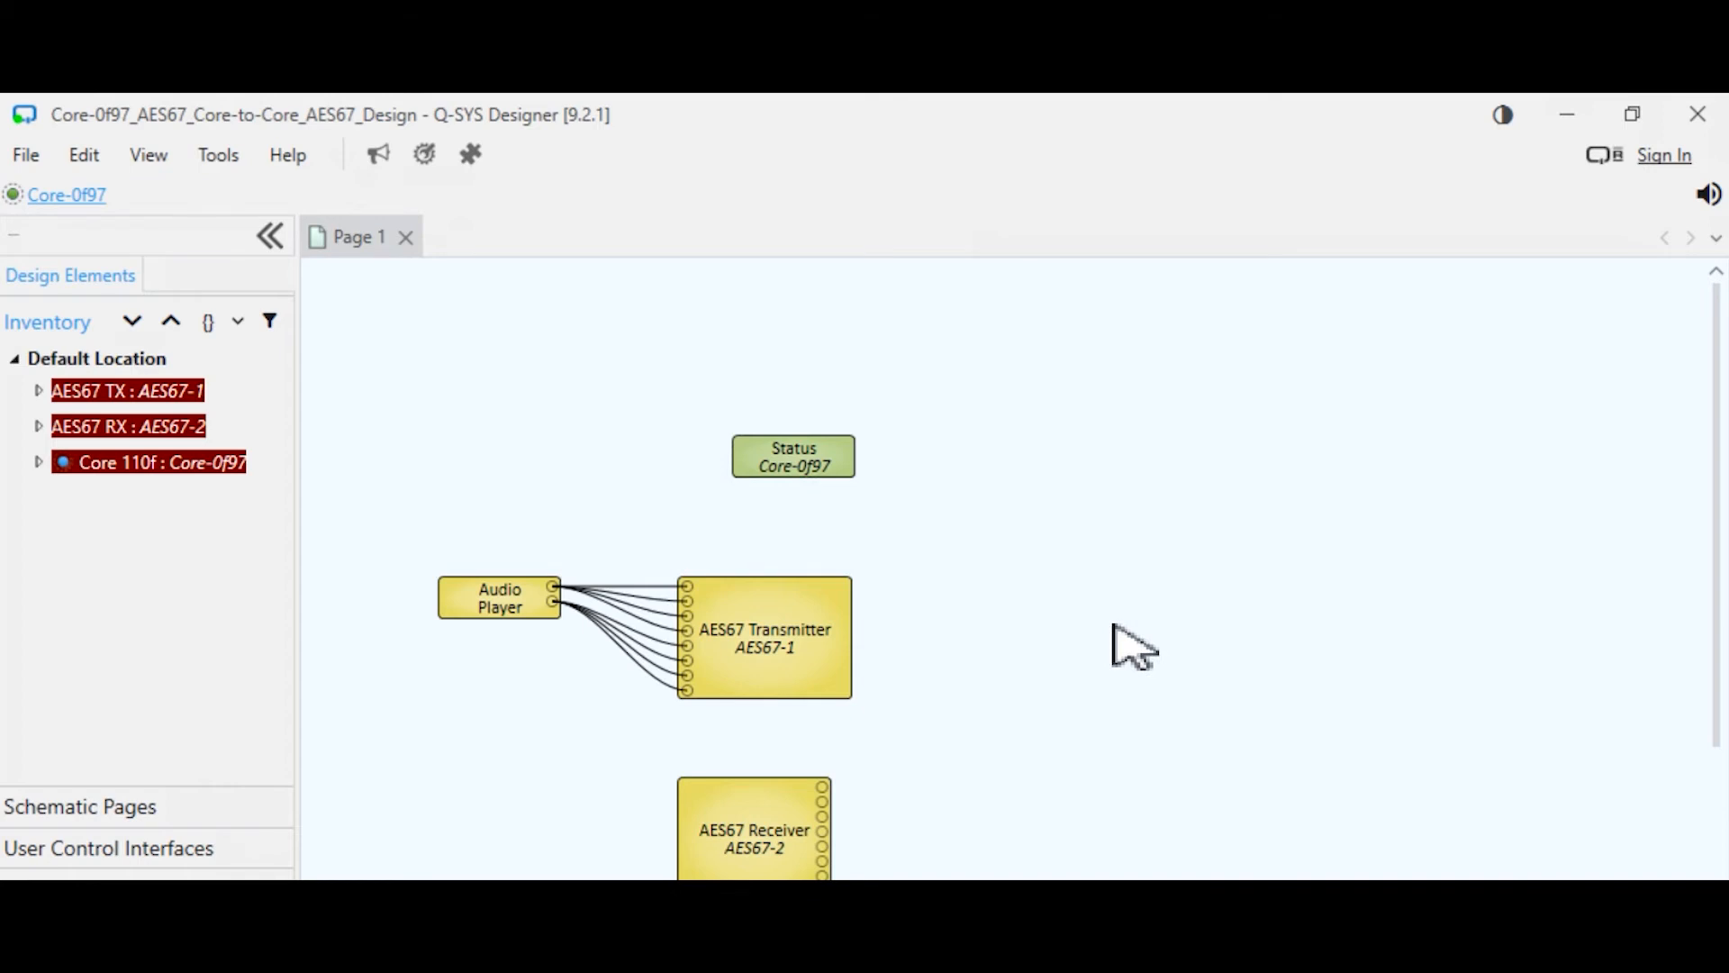
pyautogui.click(818, 461)
pyautogui.doubleClick(817, 461)
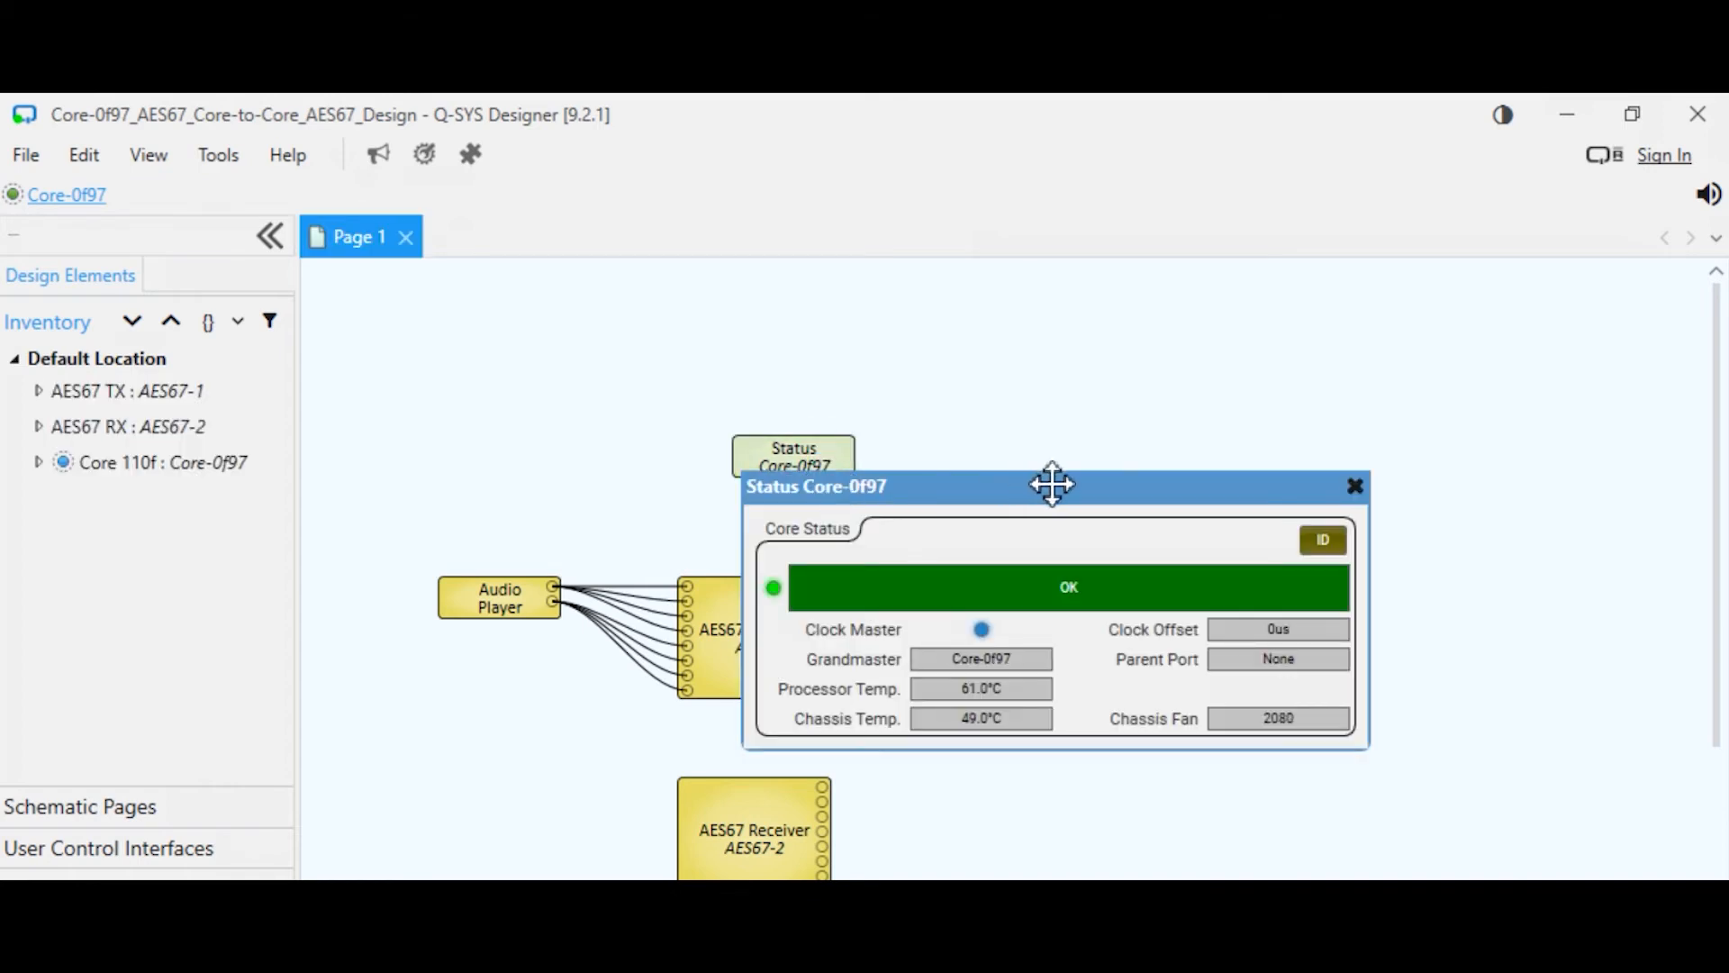
pyautogui.moveTo(1011, 490); pyautogui.dragTo(1162, 421)
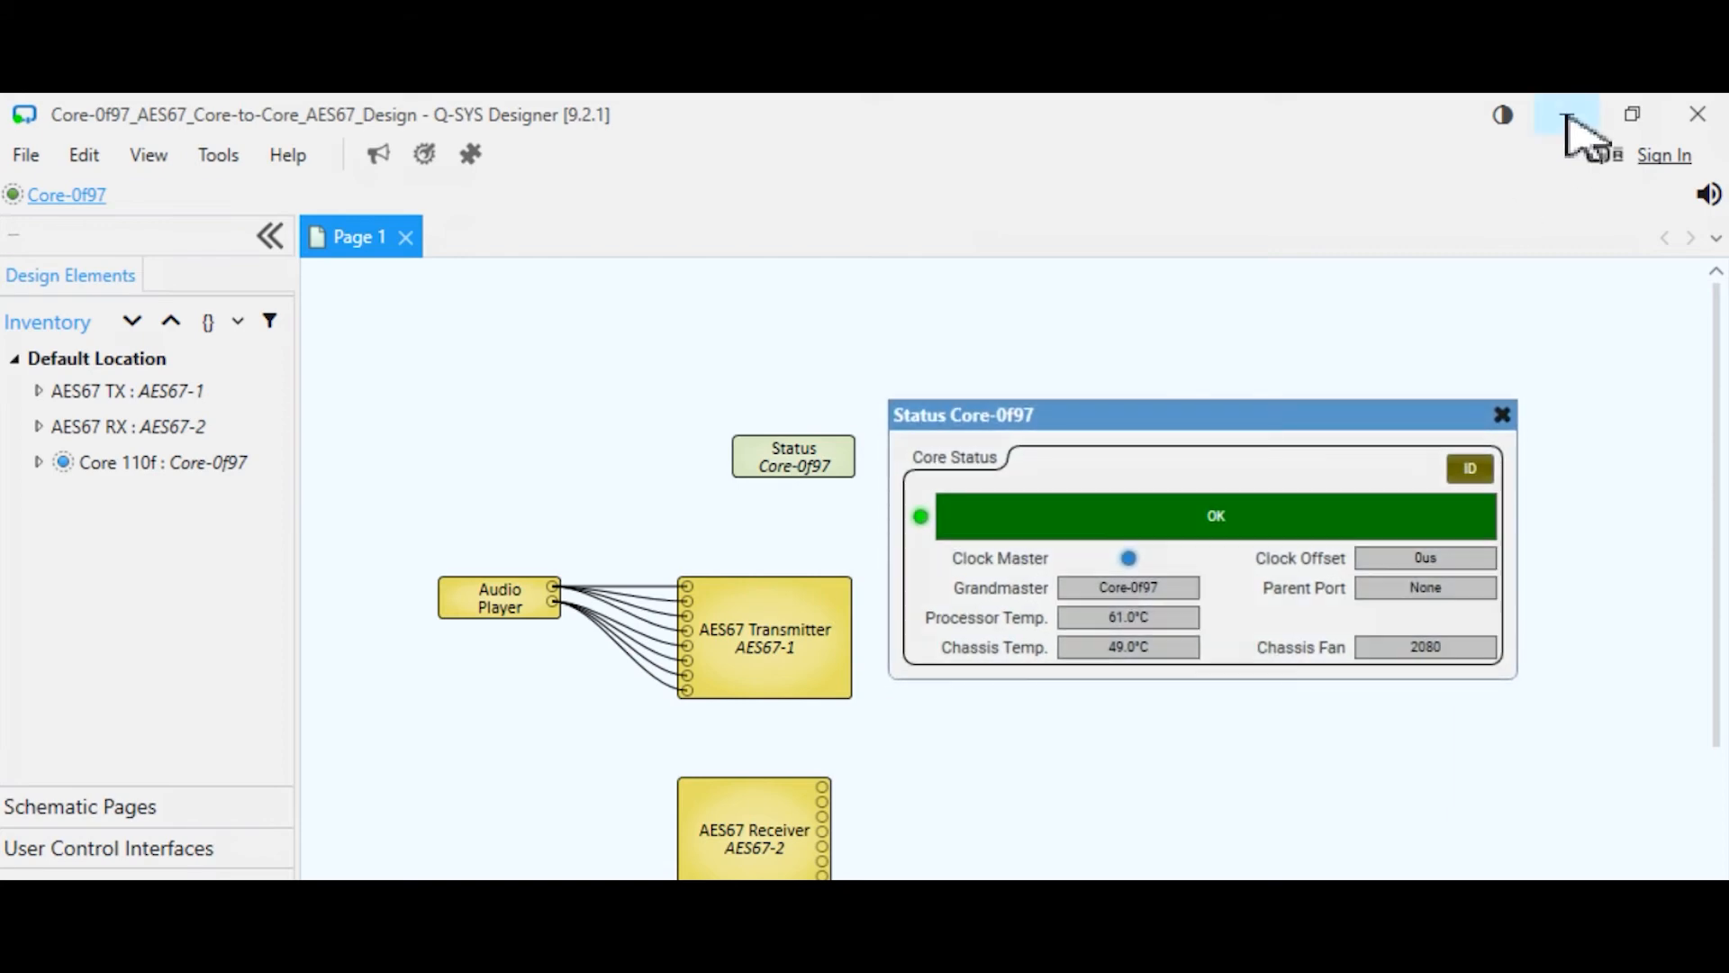
# In a maximized Wireshark window, inspect the general membership queries from 192.168.1.1 and the membership reports for 224.0.23.175.
pyautogui.click(1566, 115)
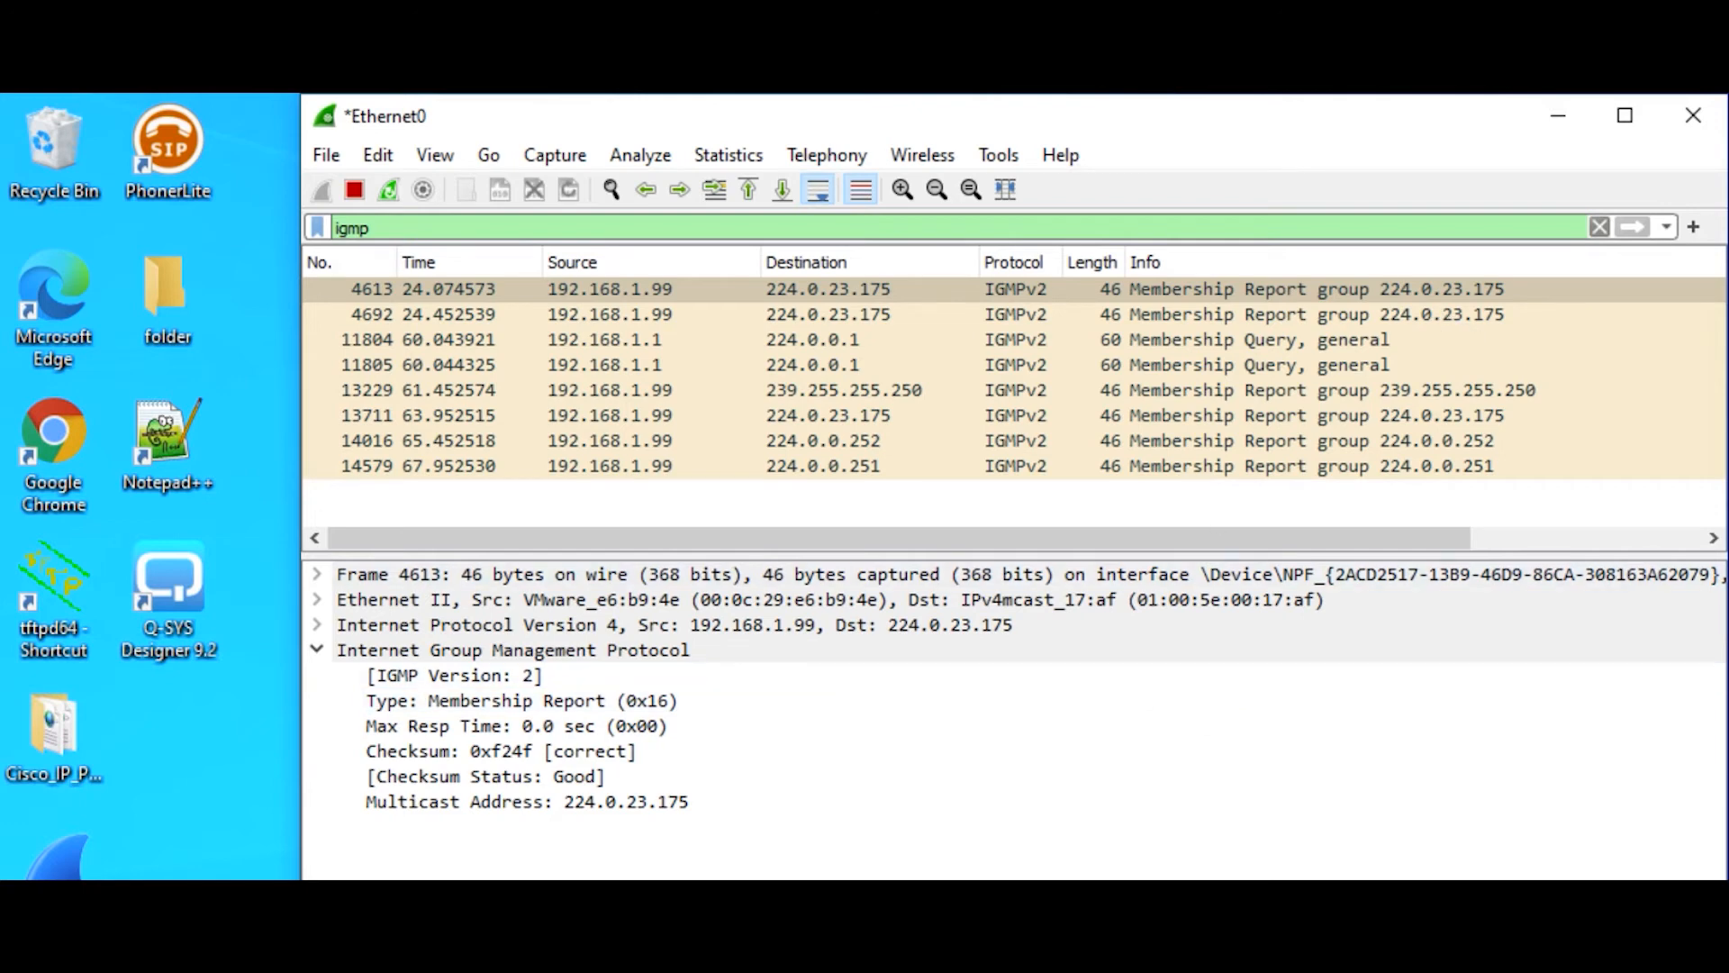
pyautogui.click(1628, 116)
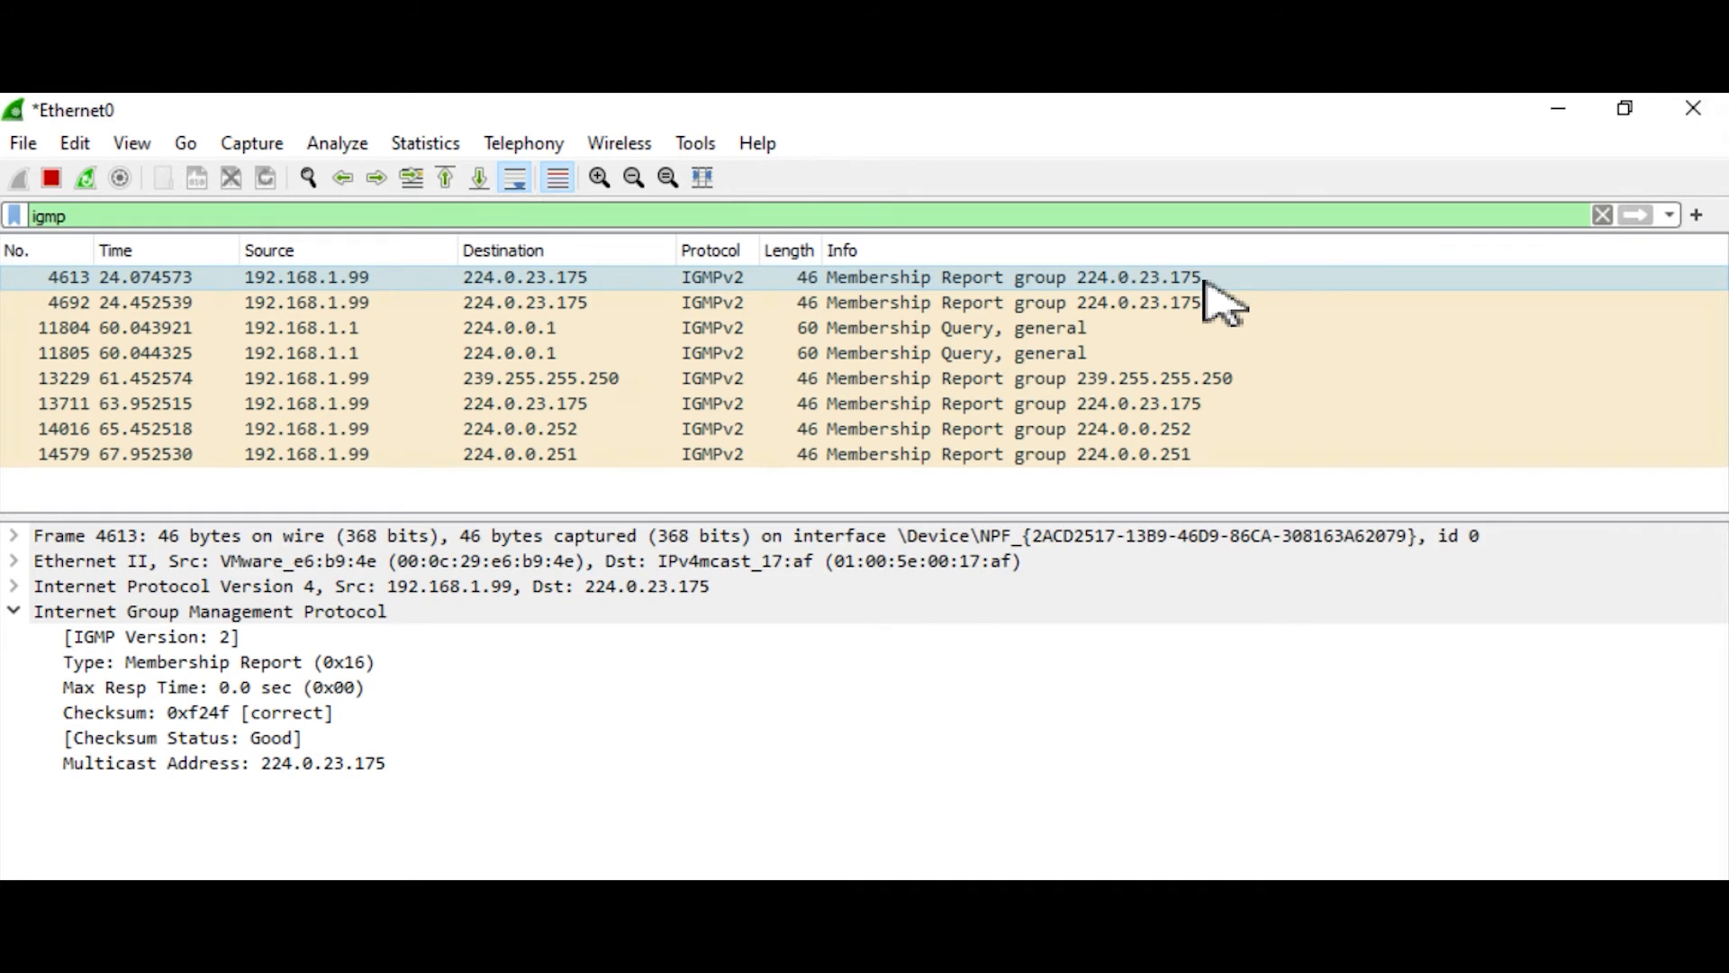
pyautogui.click(999, 332)
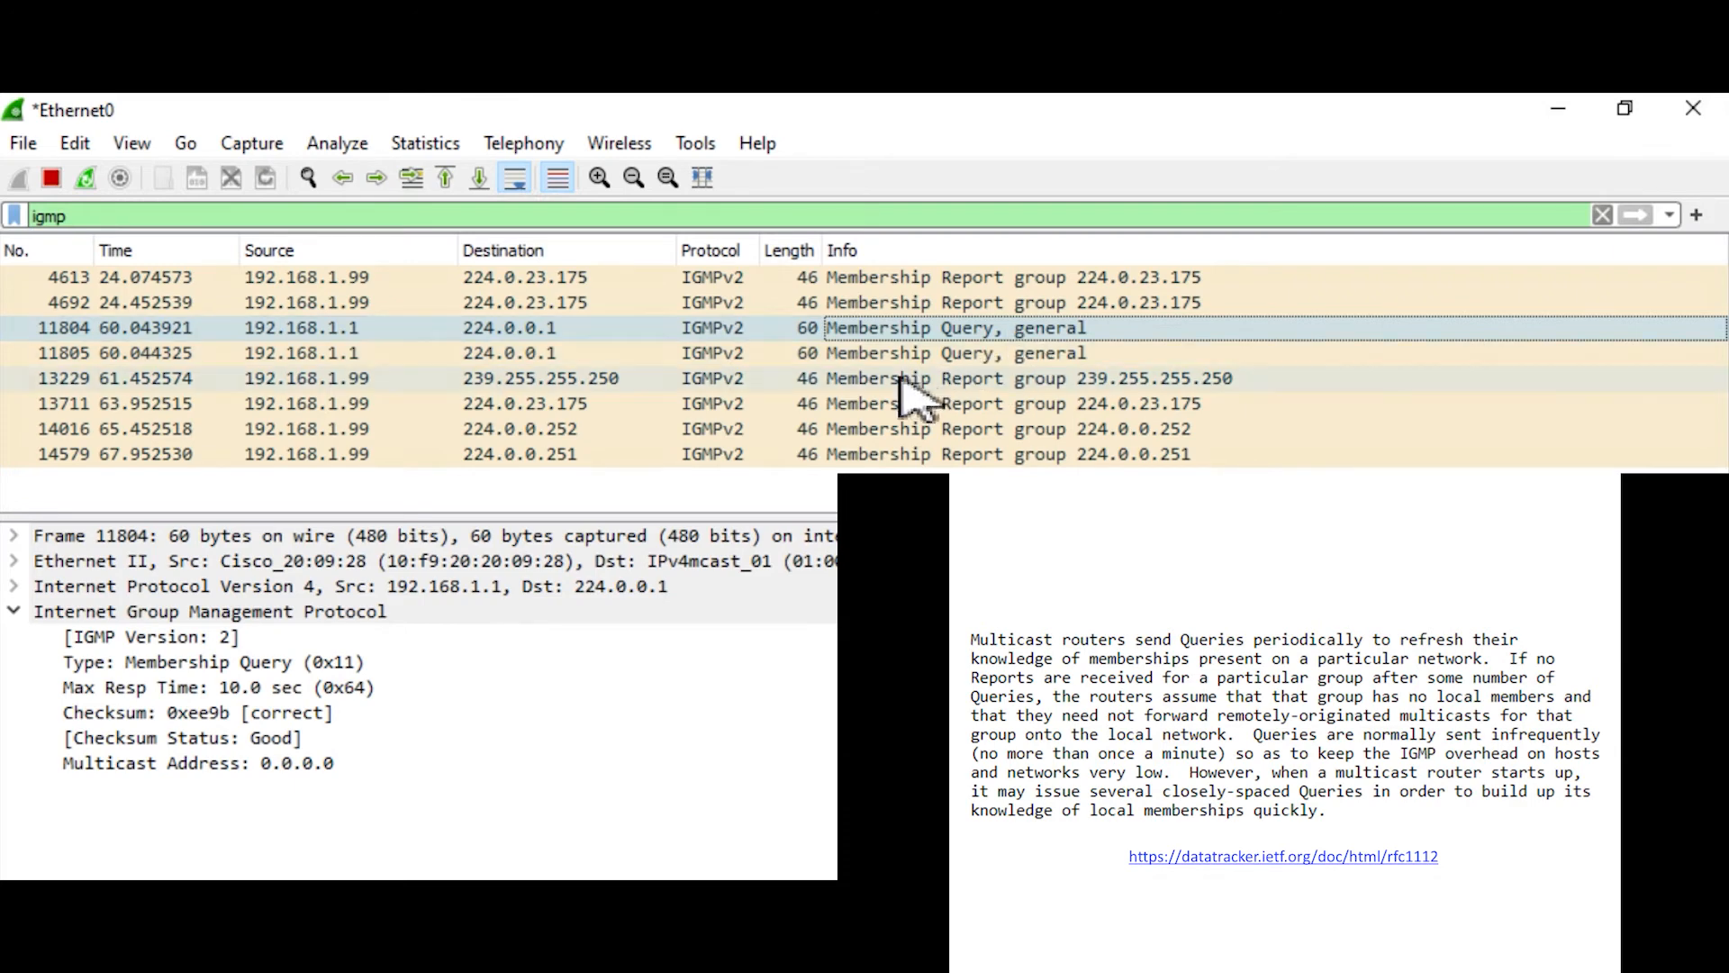
pyautogui.click(632, 405)
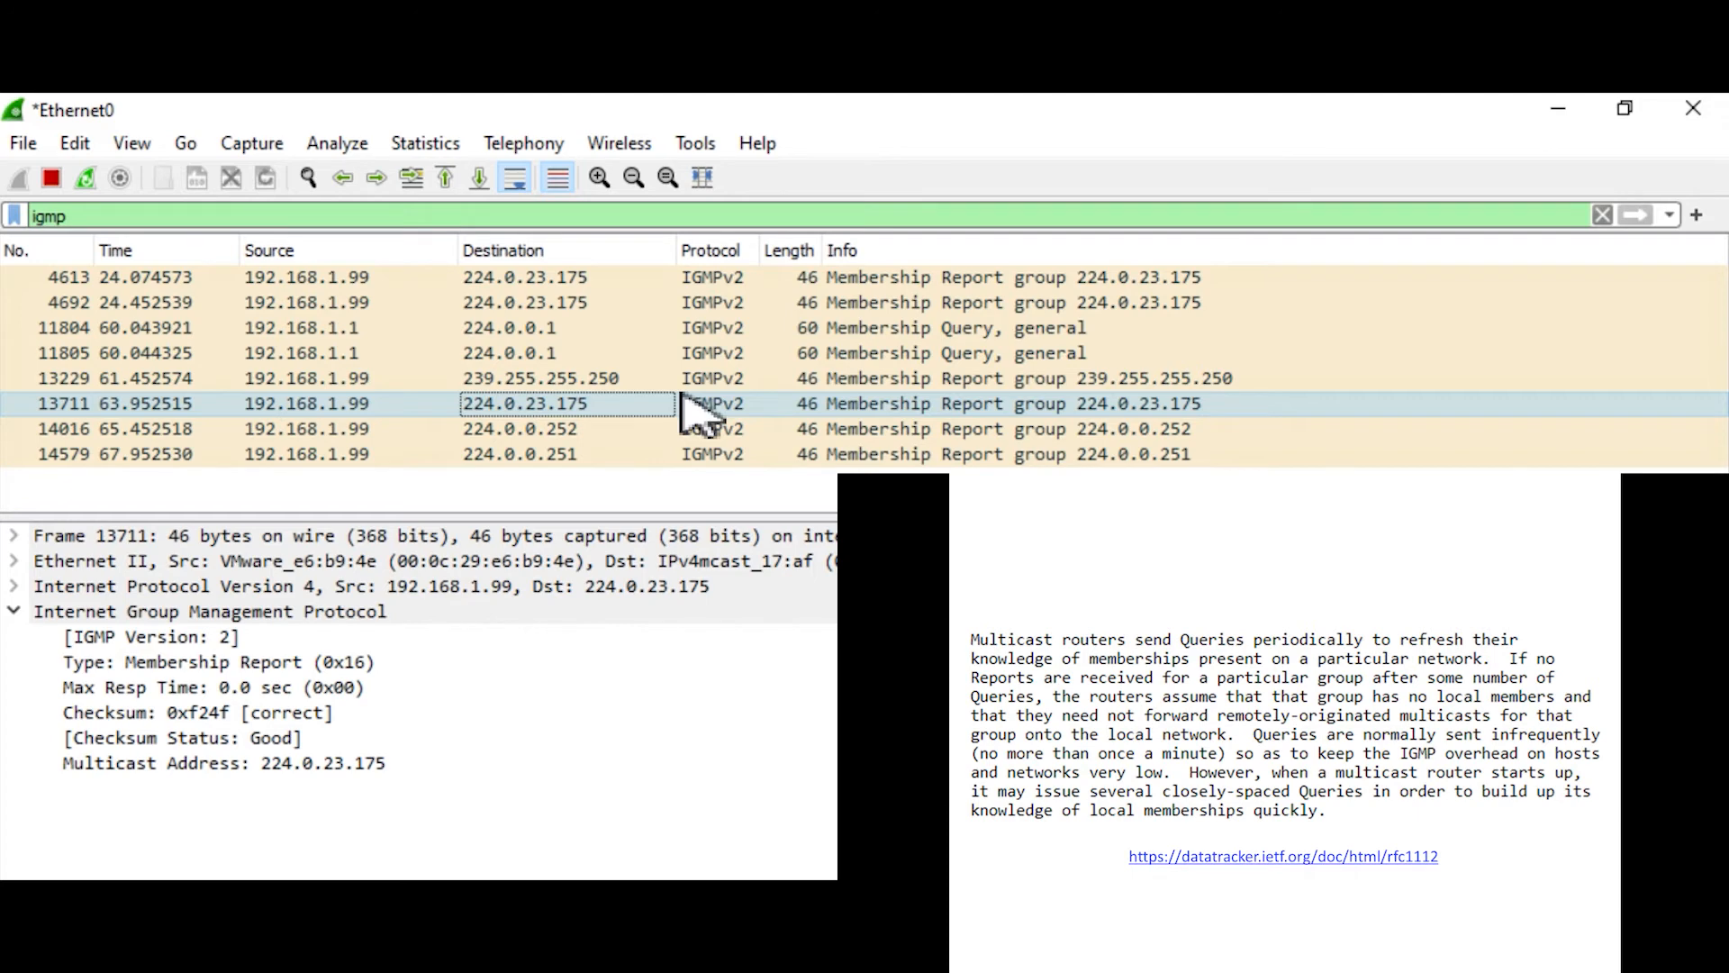
pyautogui.scroll(-2, 698, 410)
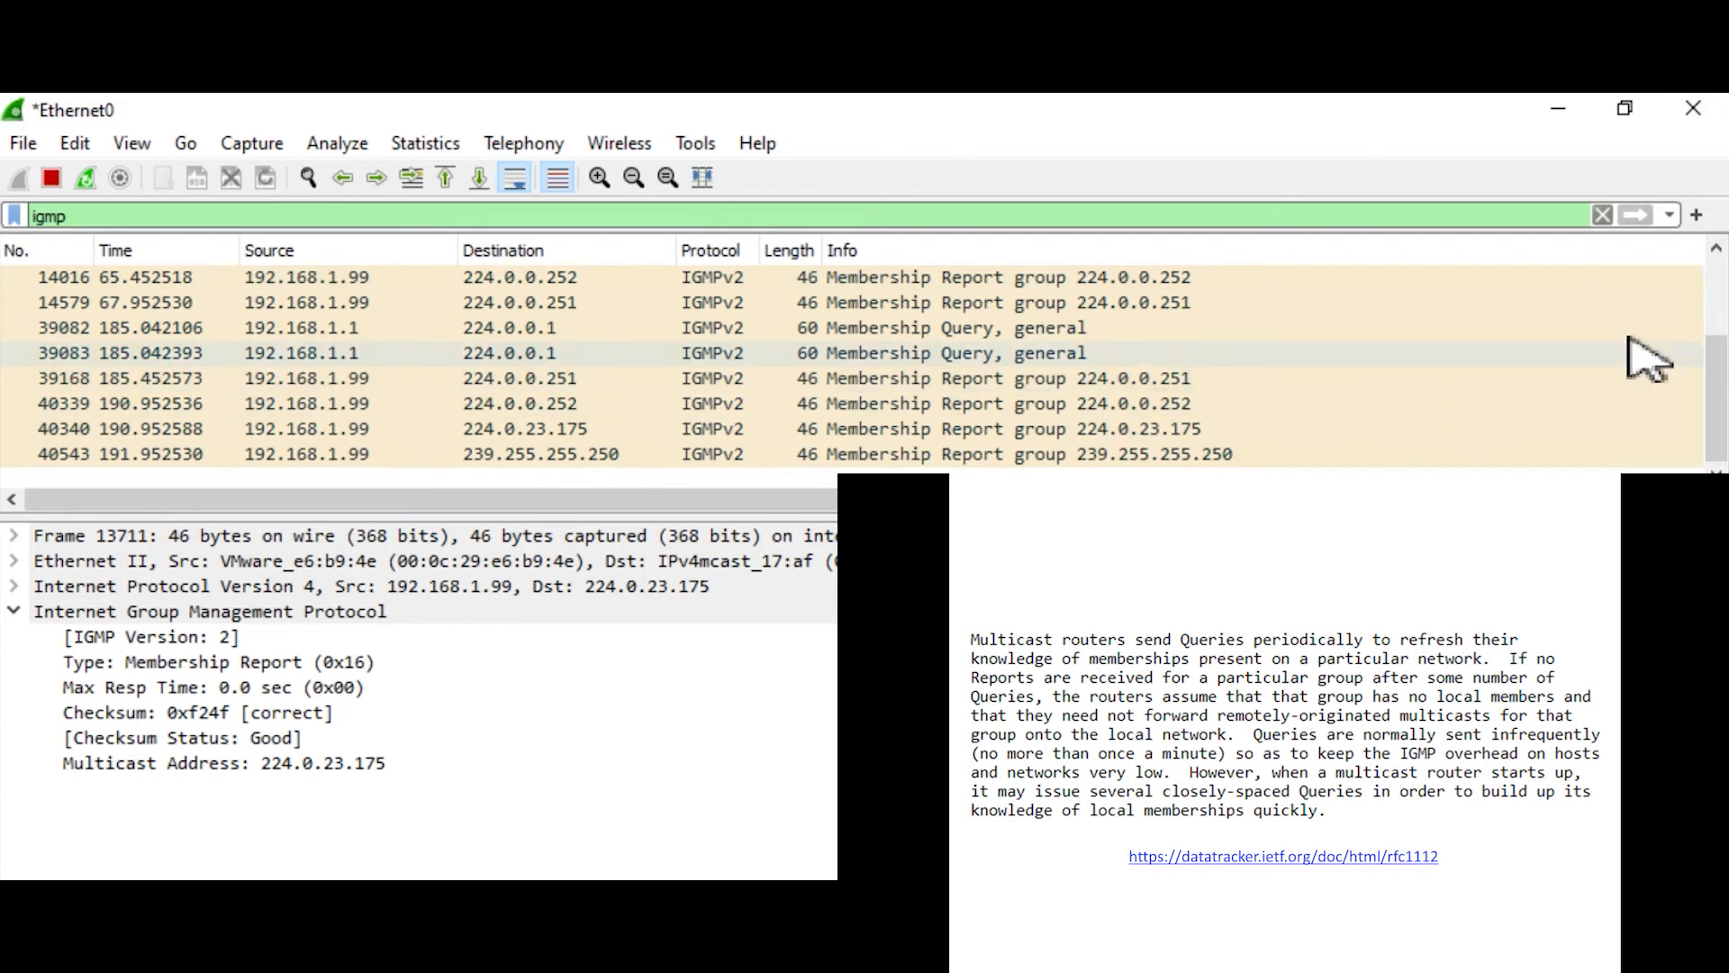
pyautogui.click(882, 330)
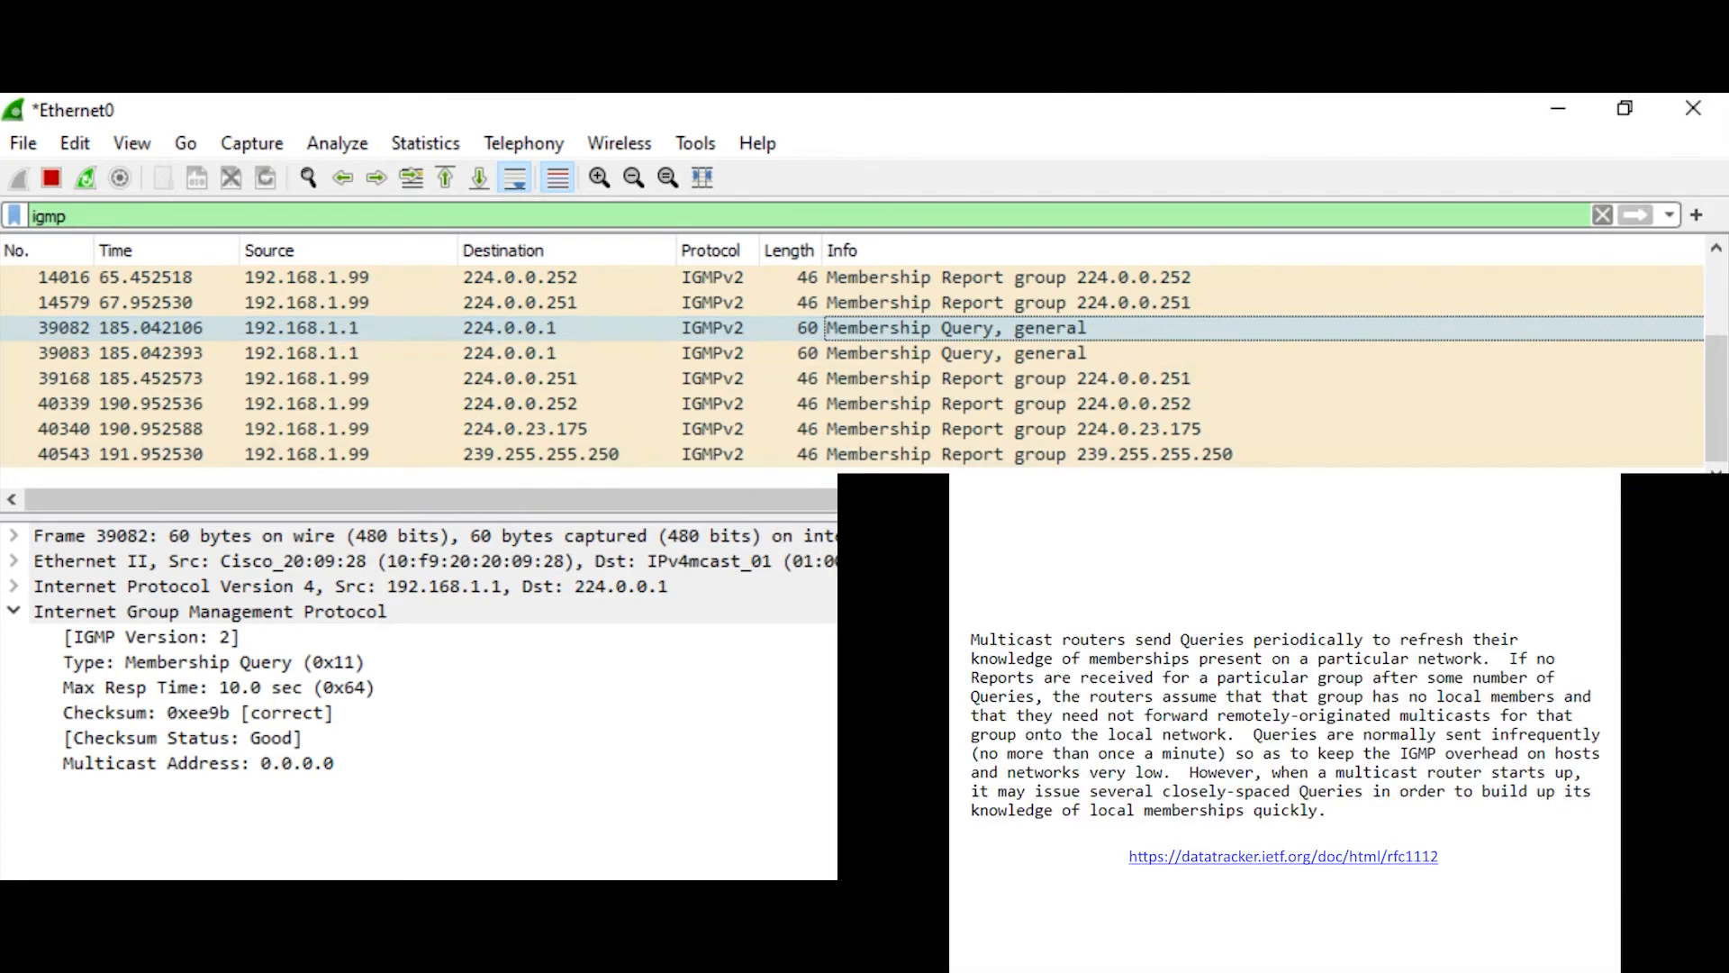
pyautogui.click(1117, 430)
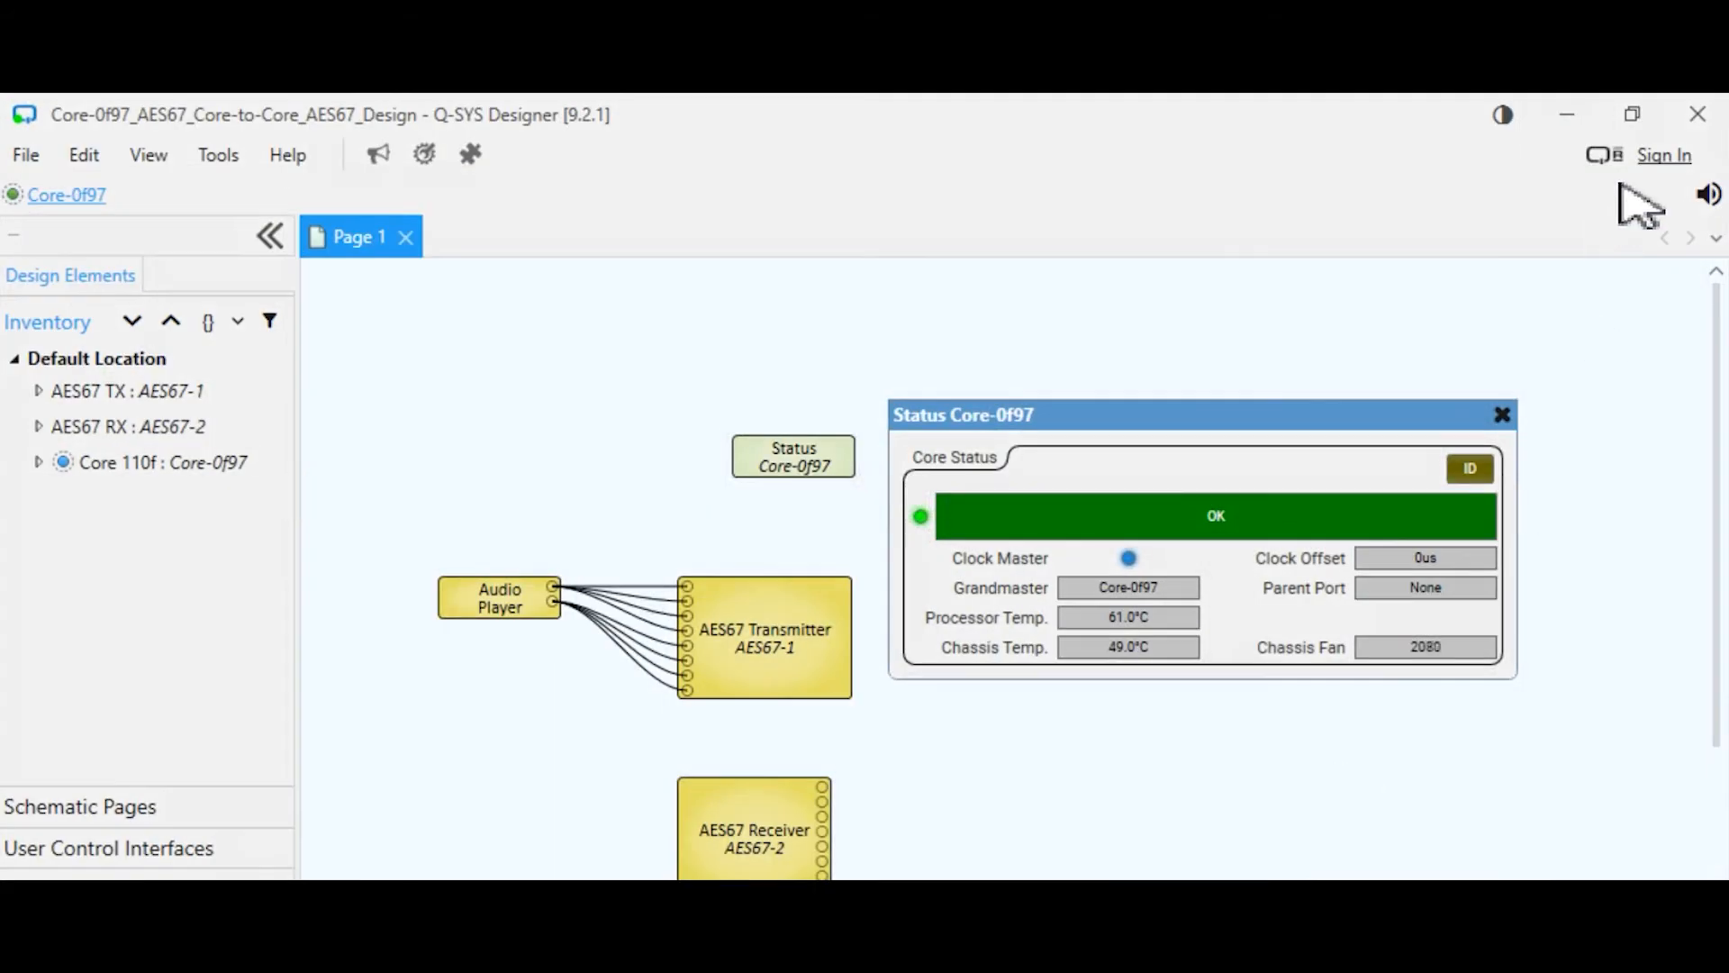
# Close Q-SYS Designer and inspect the Leave Group packet for 224.0.23.175 in the Wireshark capture.
pyautogui.click(1698, 115)
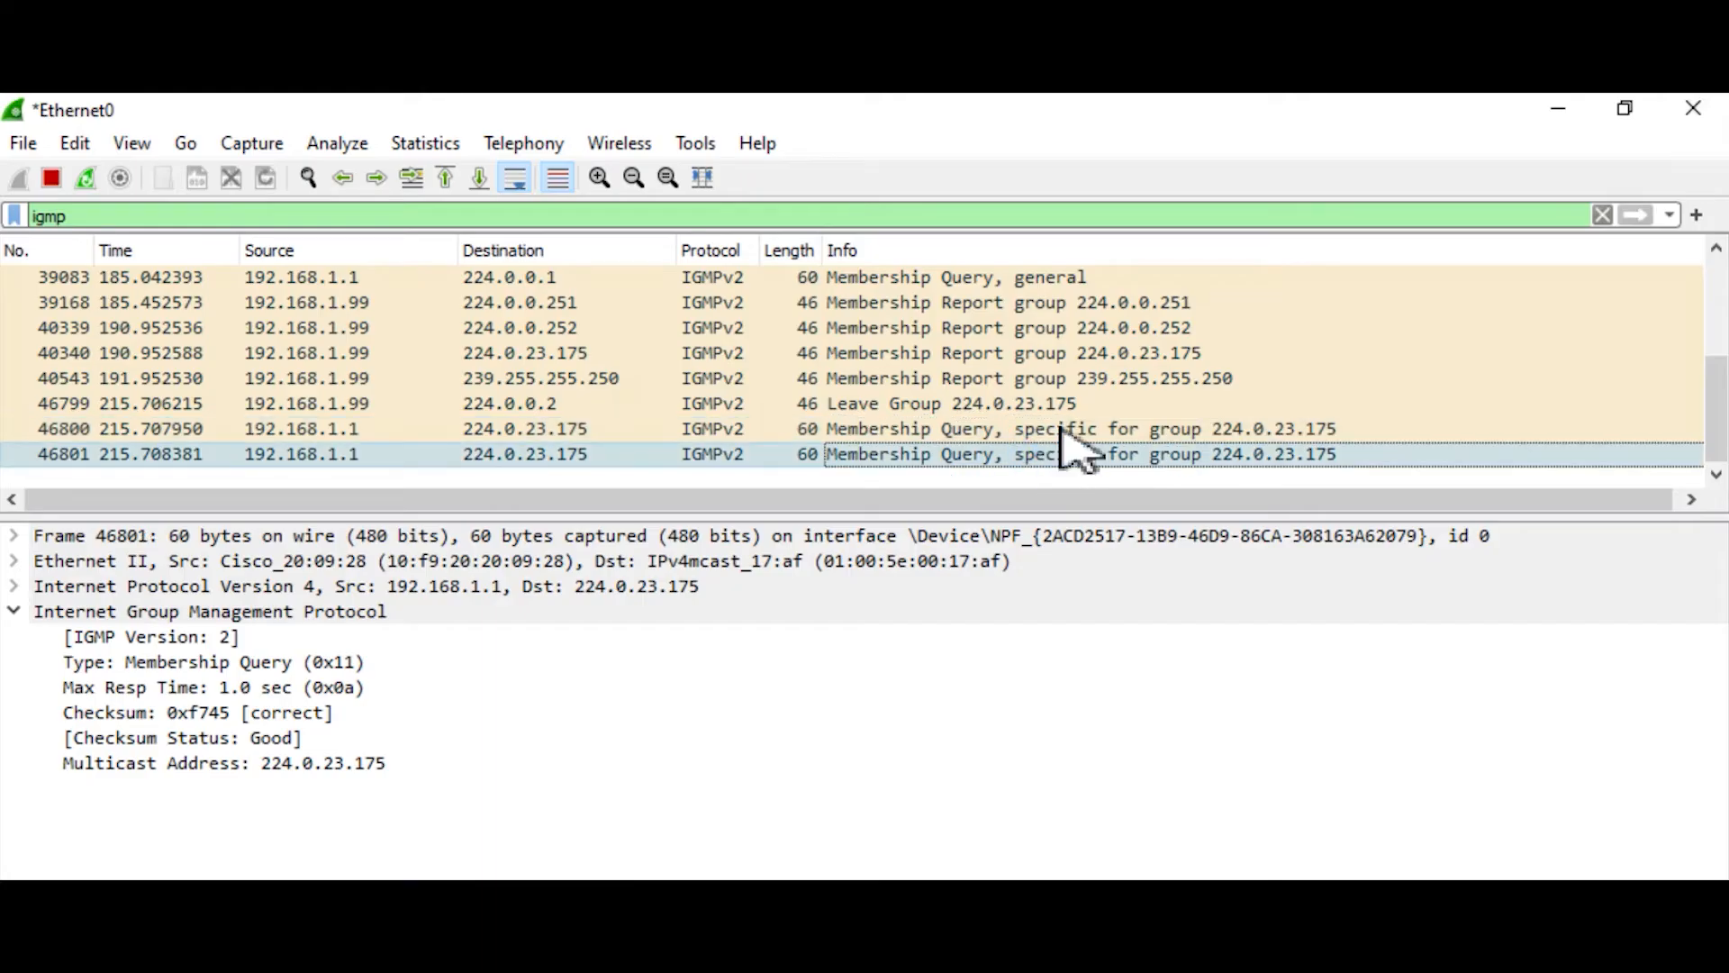
pyautogui.click(1063, 403)
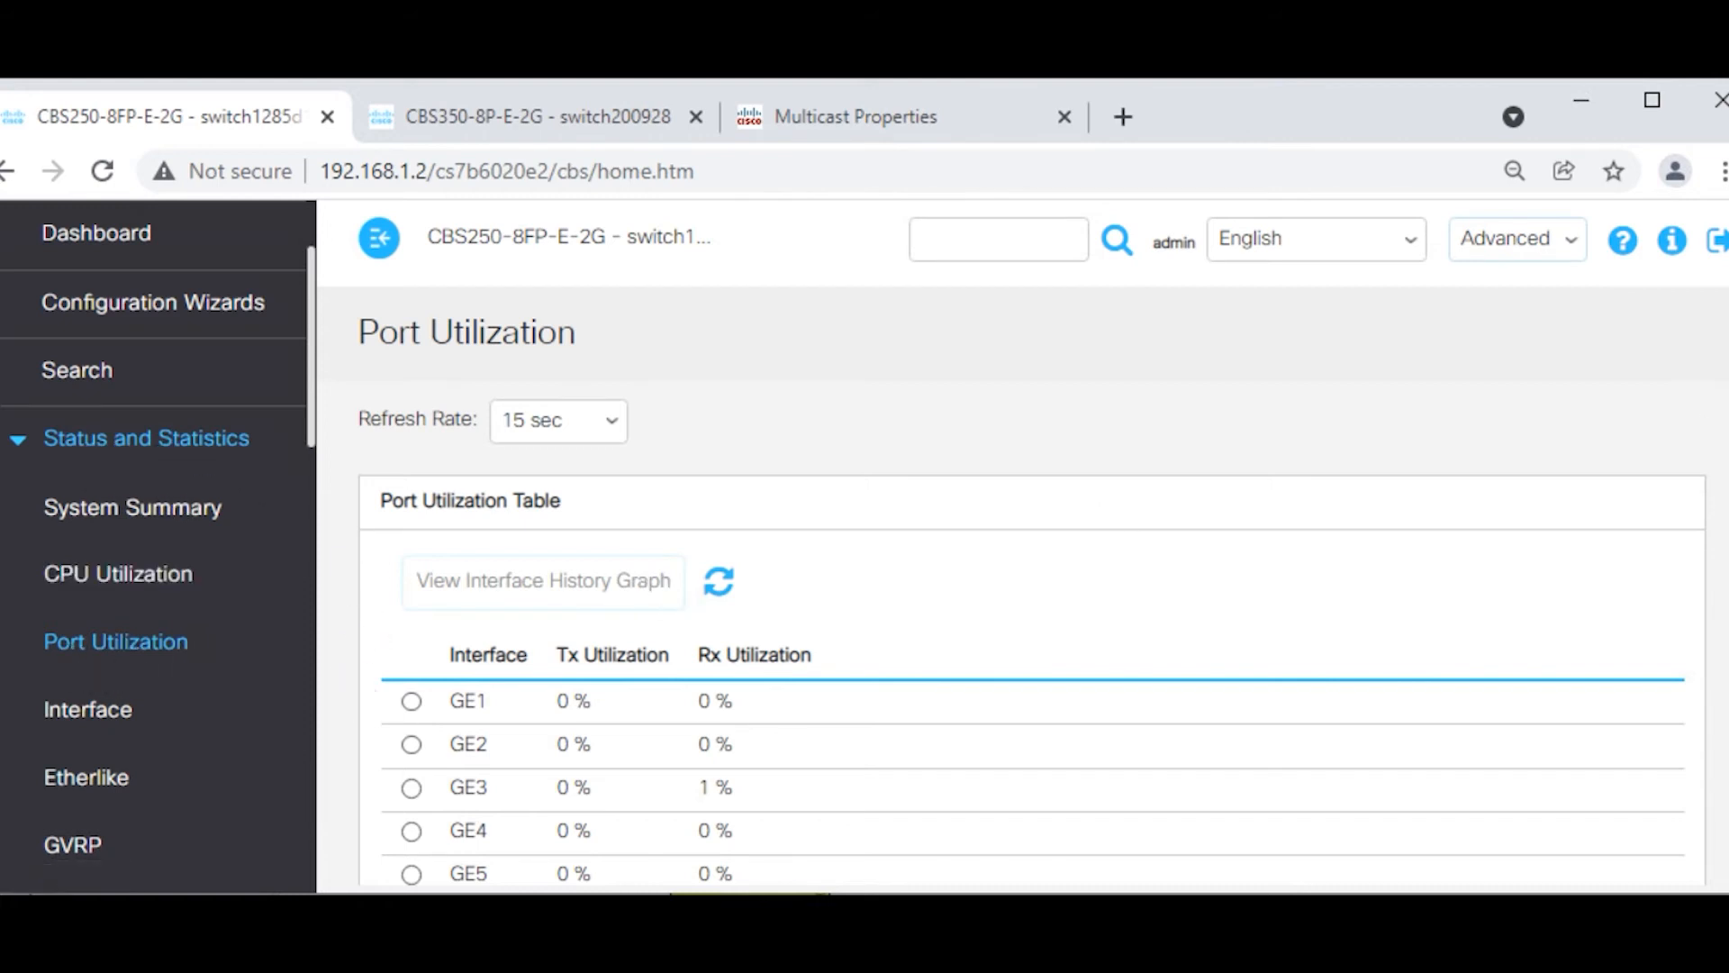
# Switch to the CBS250's Port Utilization page and review the Tx and Rx utilization of ports GE1 to GE10.
pyautogui.scroll(-3, 1031, 630)
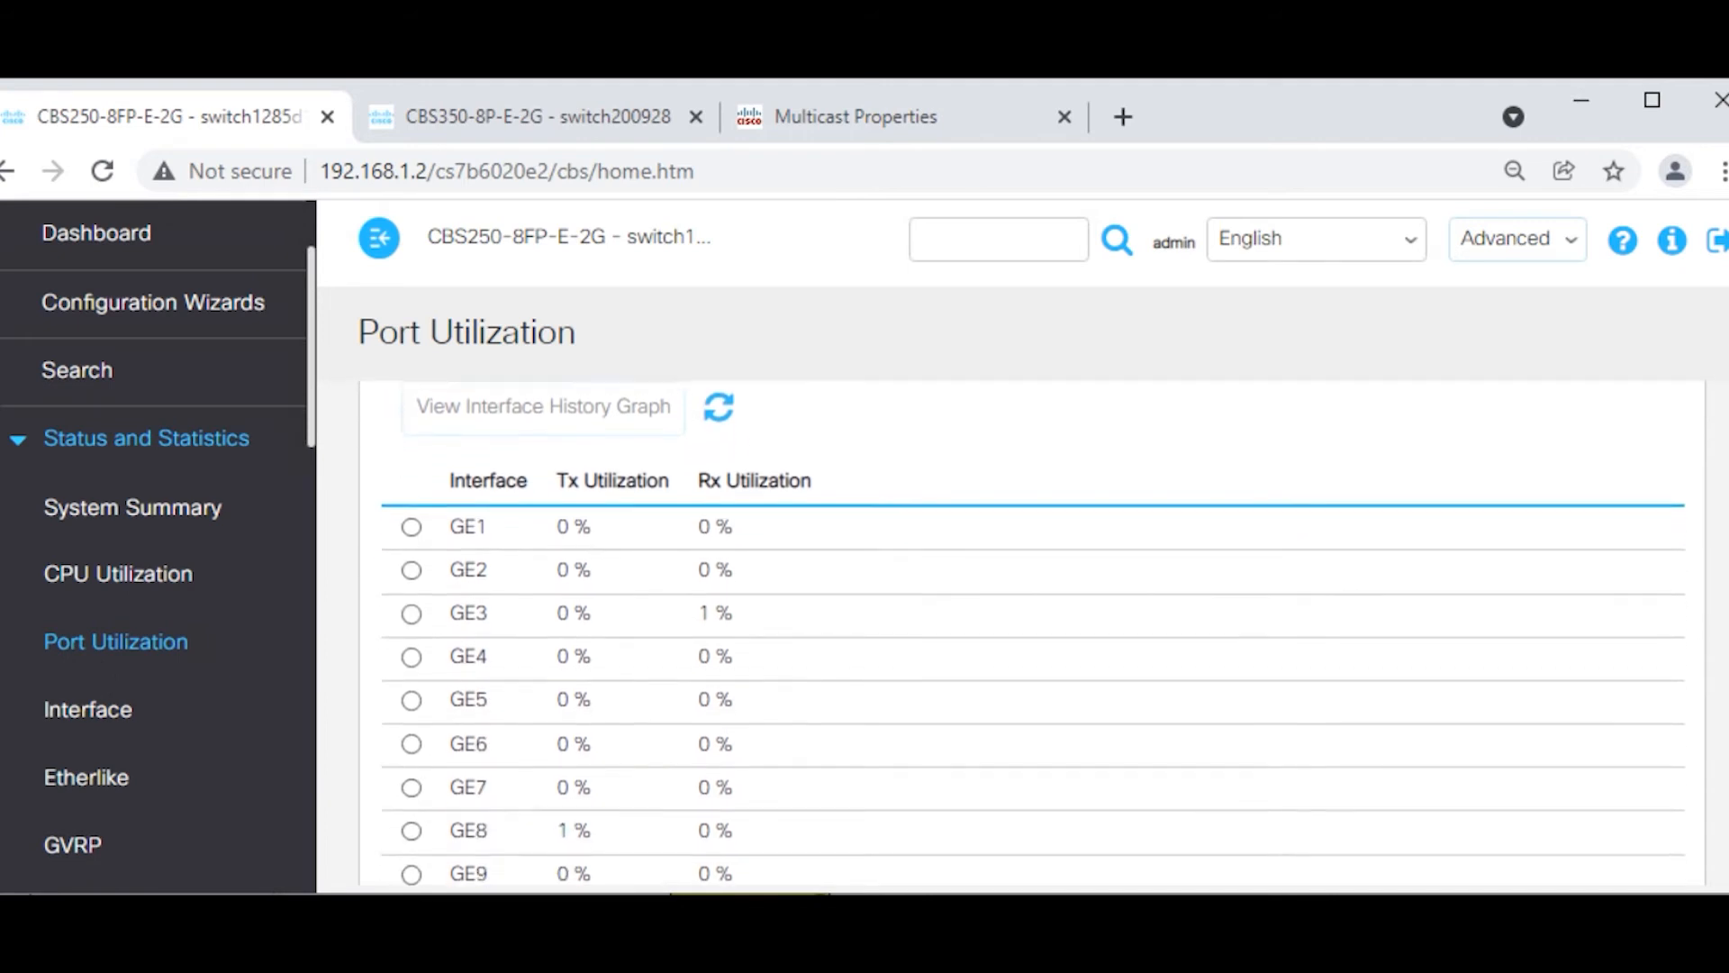
pyautogui.moveTo(1728, 515); pyautogui.dragTo(1725, 542)
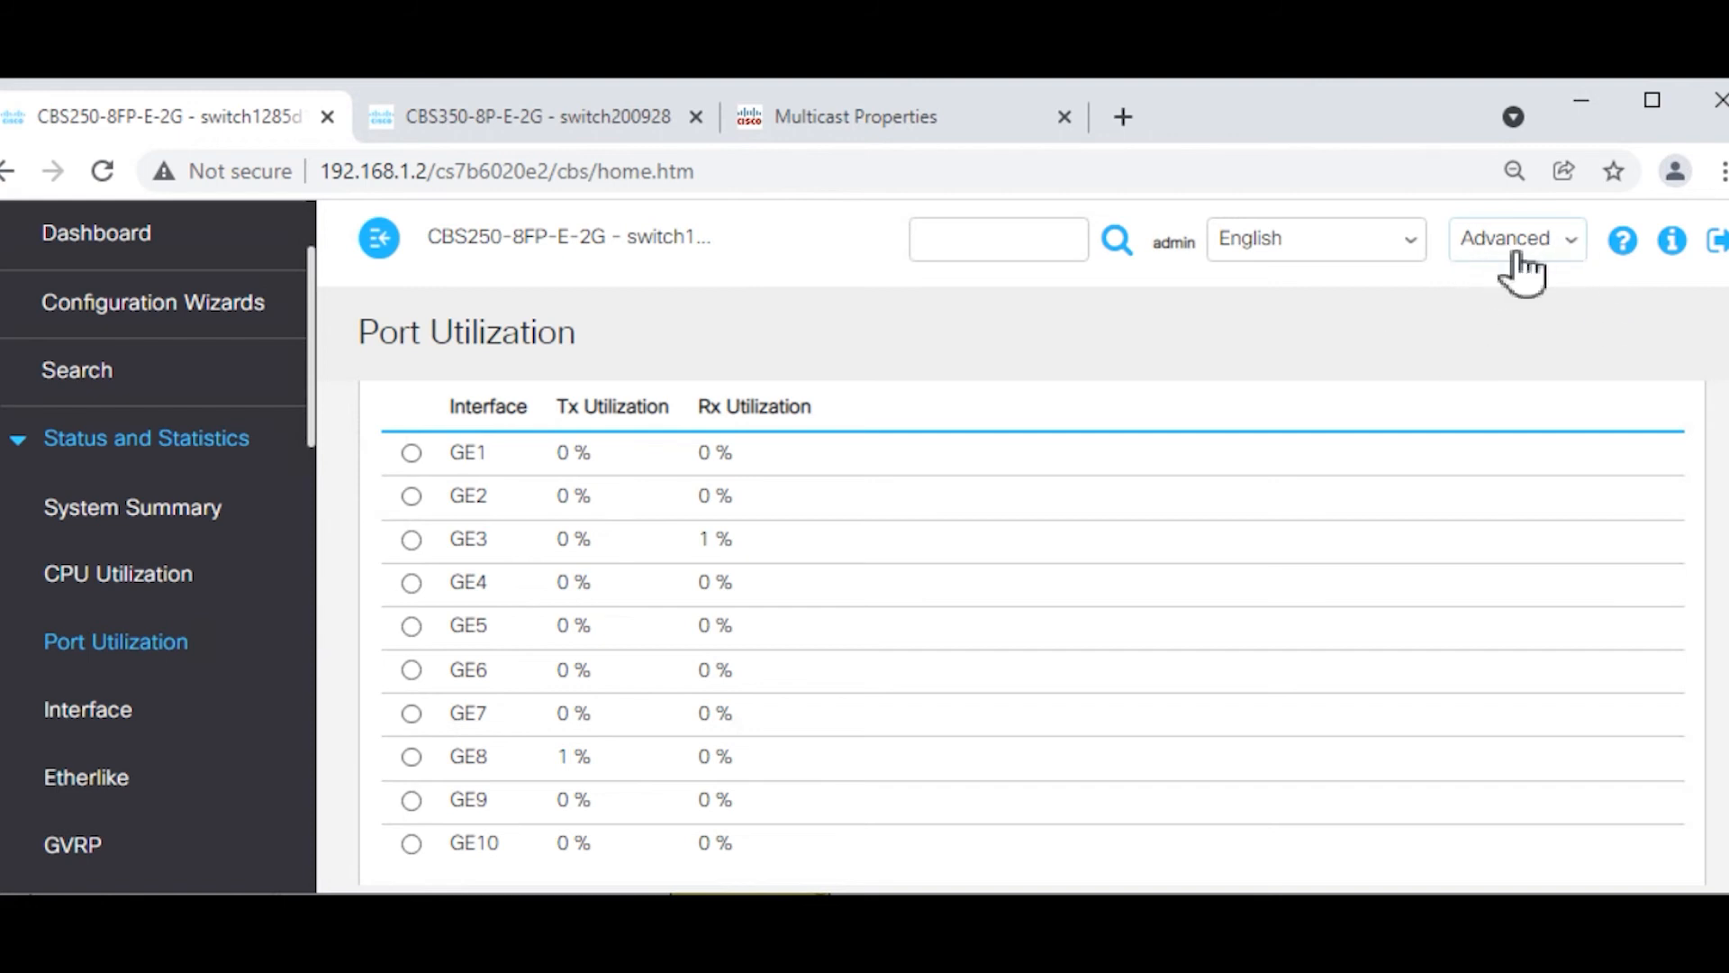
pyautogui.click(1574, 242)
pyautogui.click(1577, 241)
pyautogui.click(1583, 104)
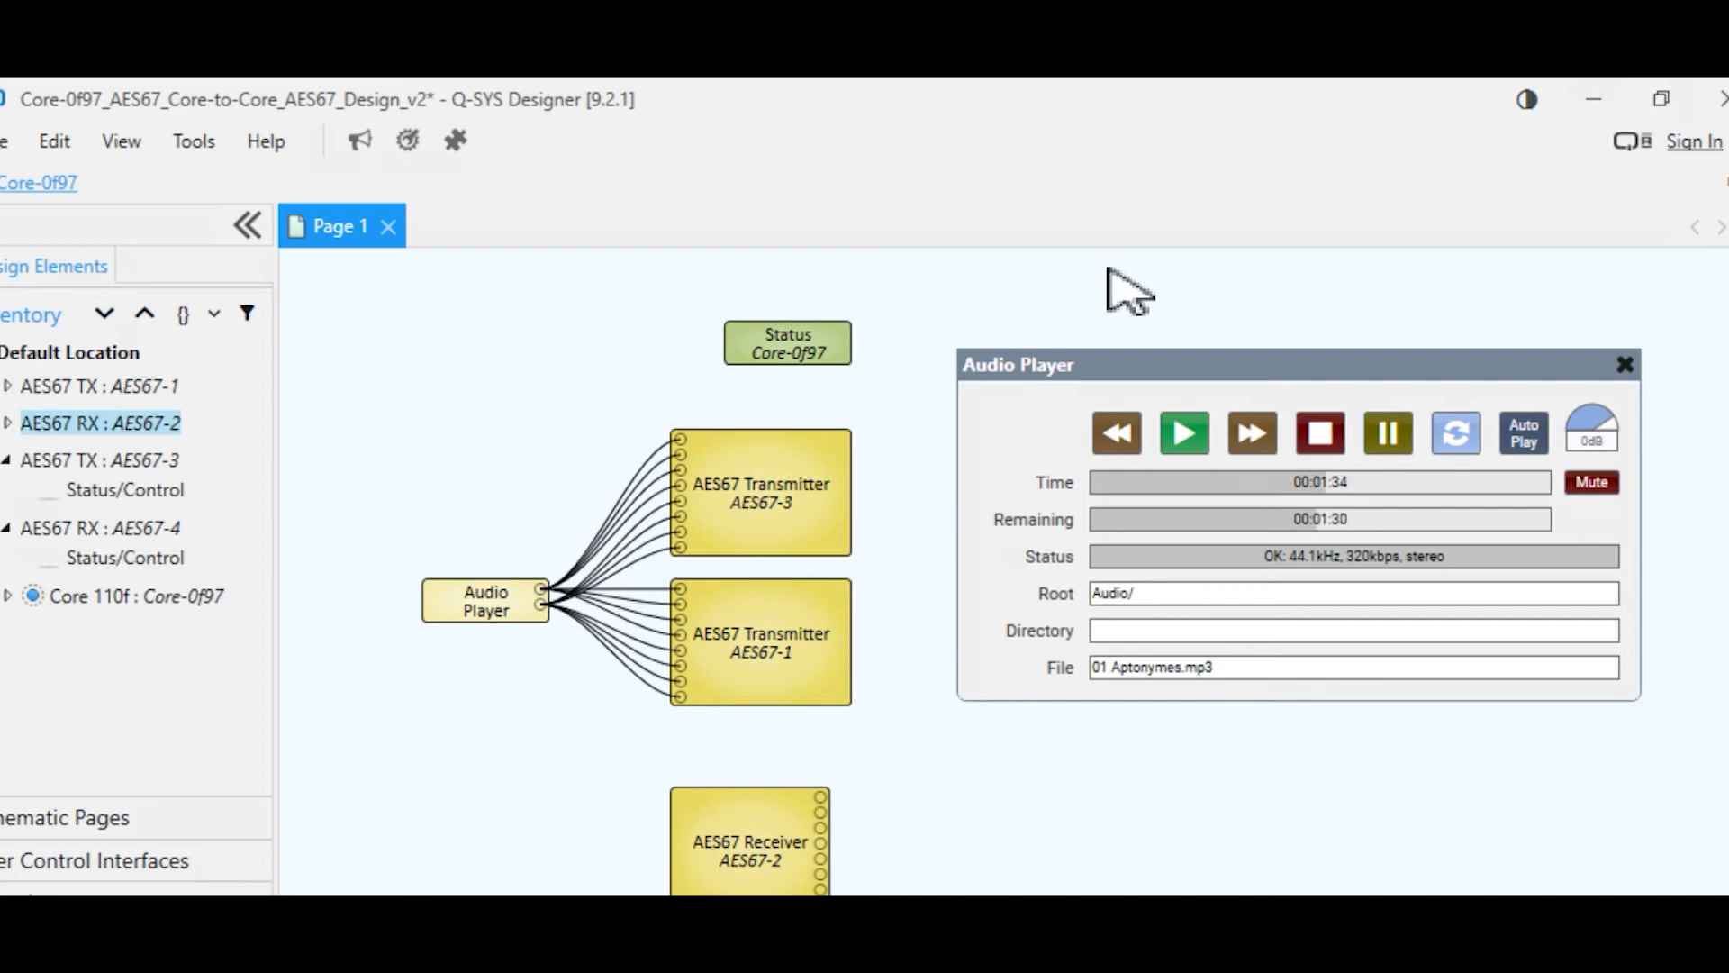
# In Q-SYS Designer's Core-0f97 v2 design, review the added AES67-3 transmitter and AES67-4 receiver, and run a design check.
pyautogui.scroll(-3, 963, 289)
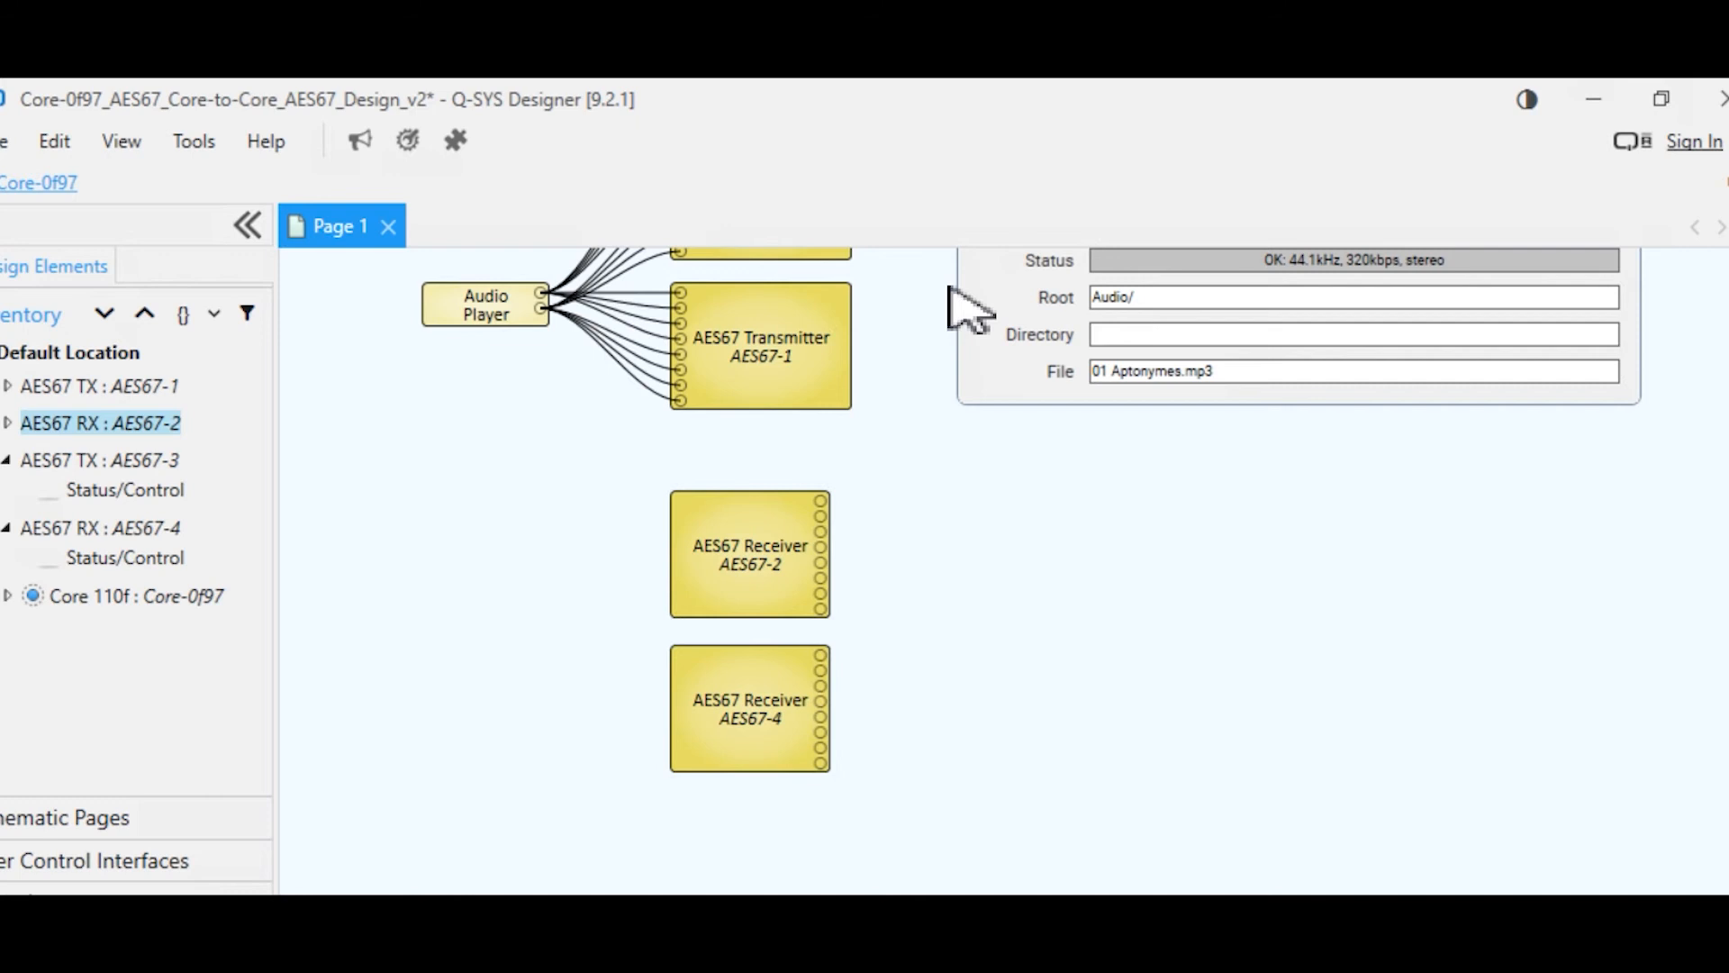
pyautogui.scroll(3, 968, 310)
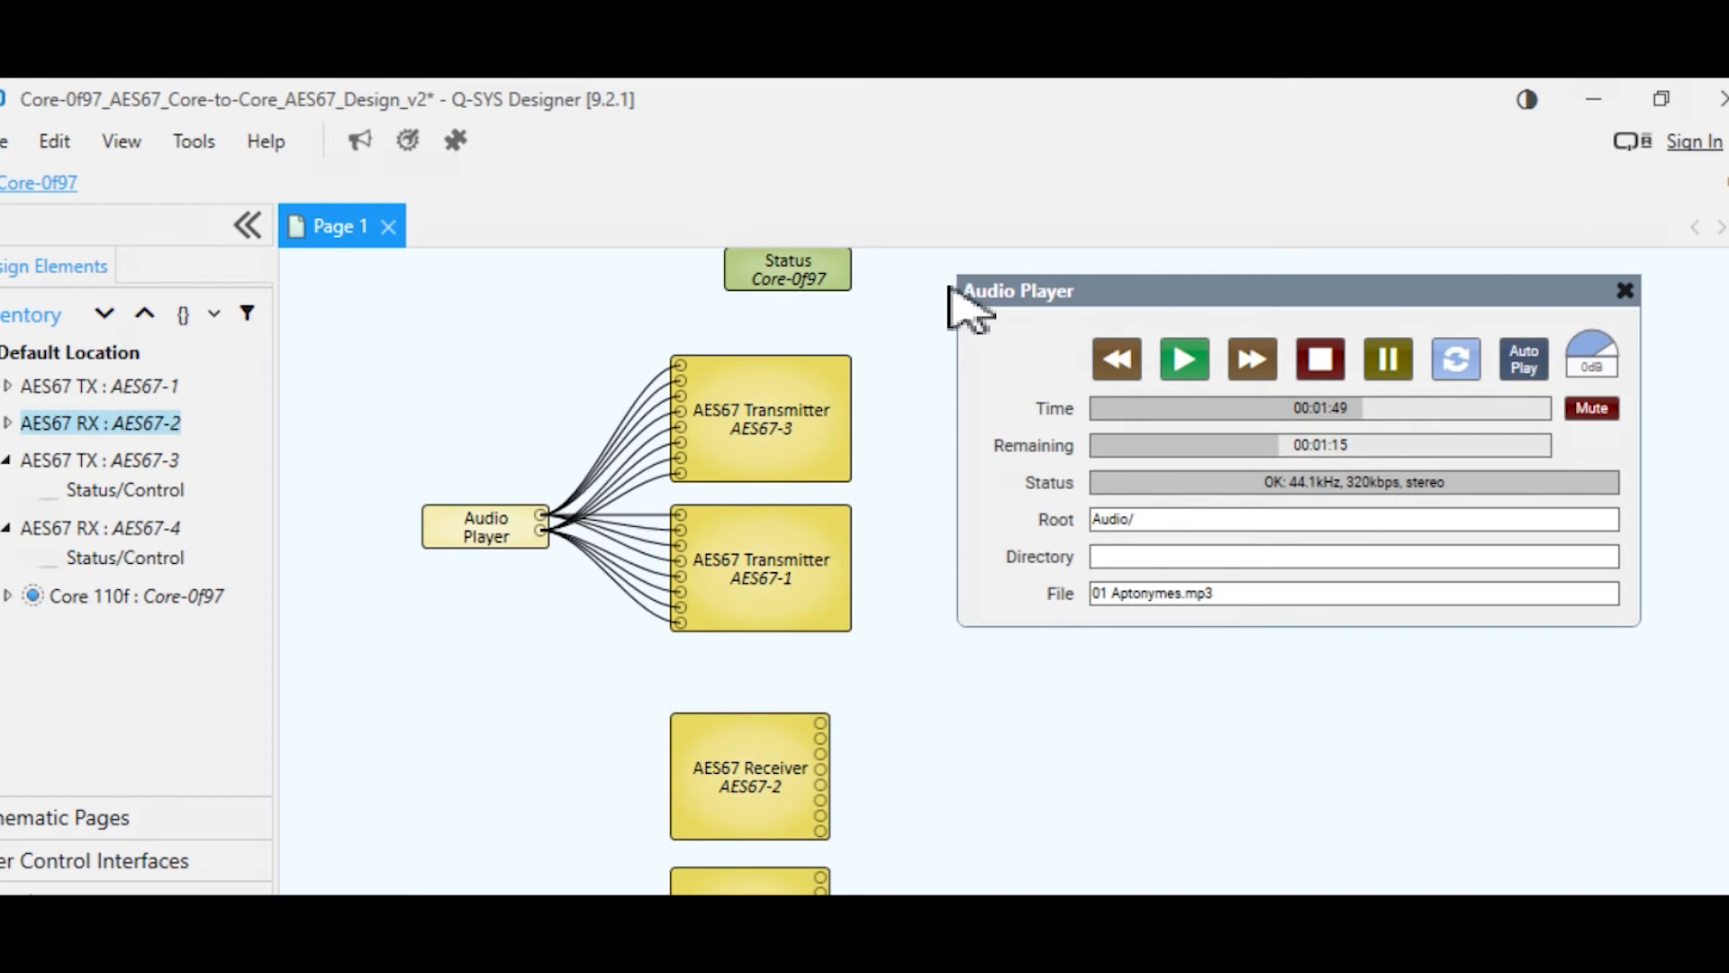
pyautogui.click(824, 410)
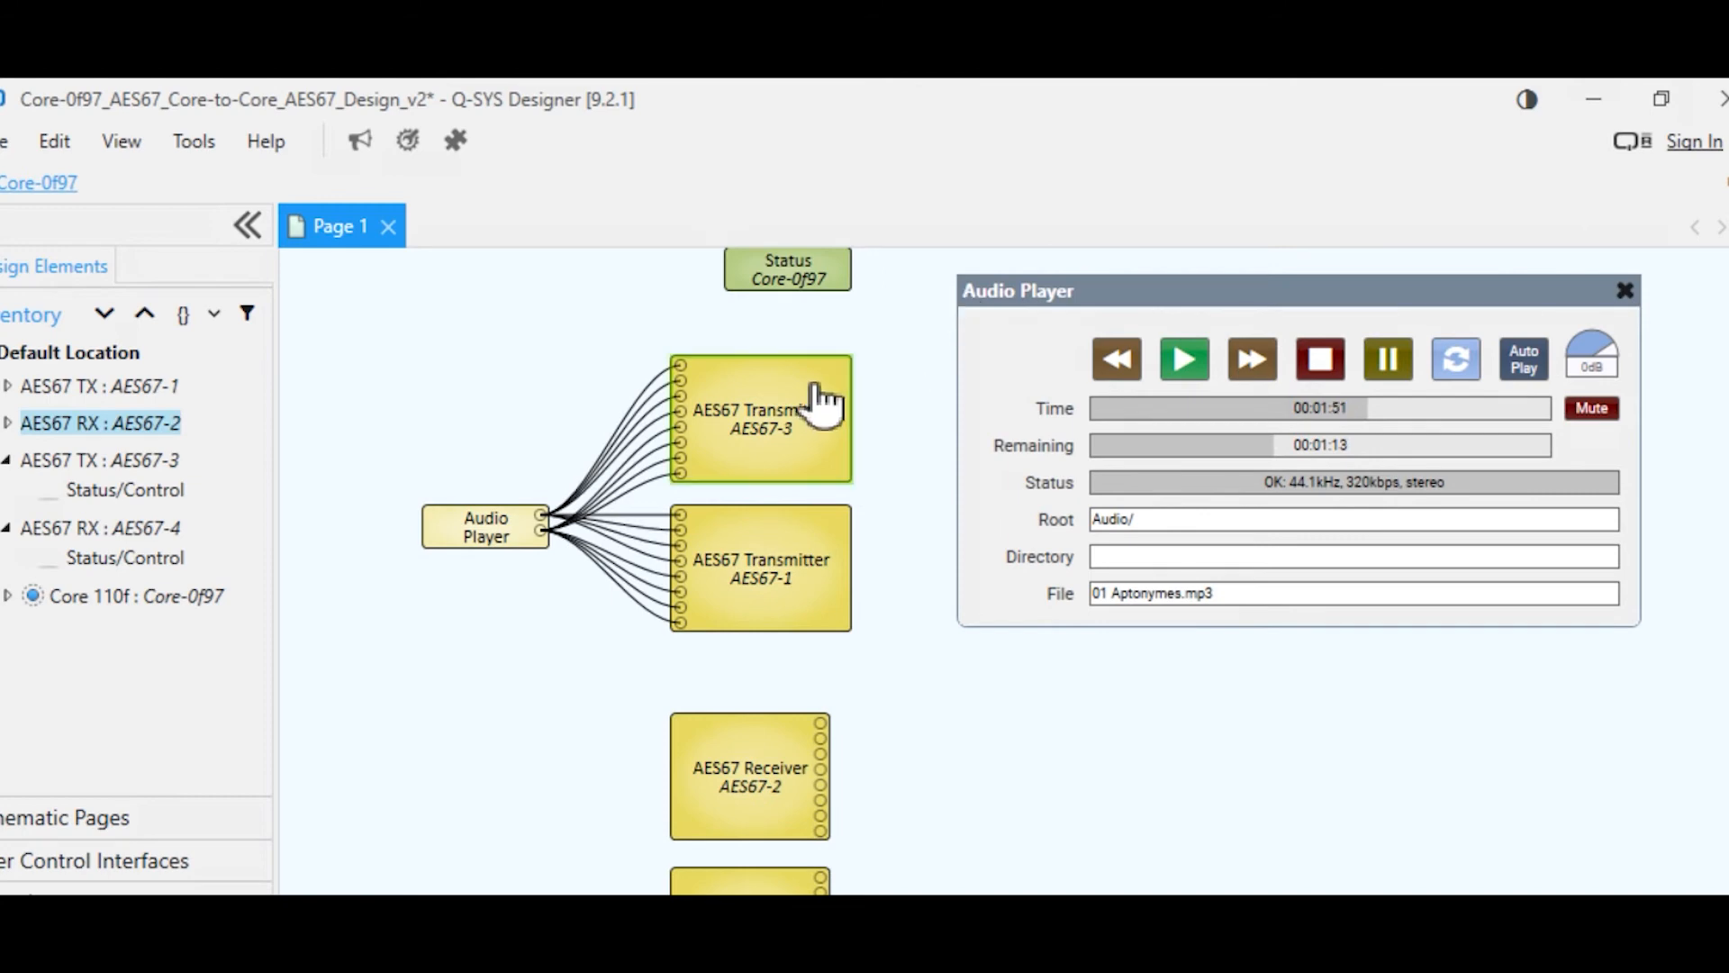
pyautogui.scroll(-4, 822, 393)
pyautogui.click(761, 662)
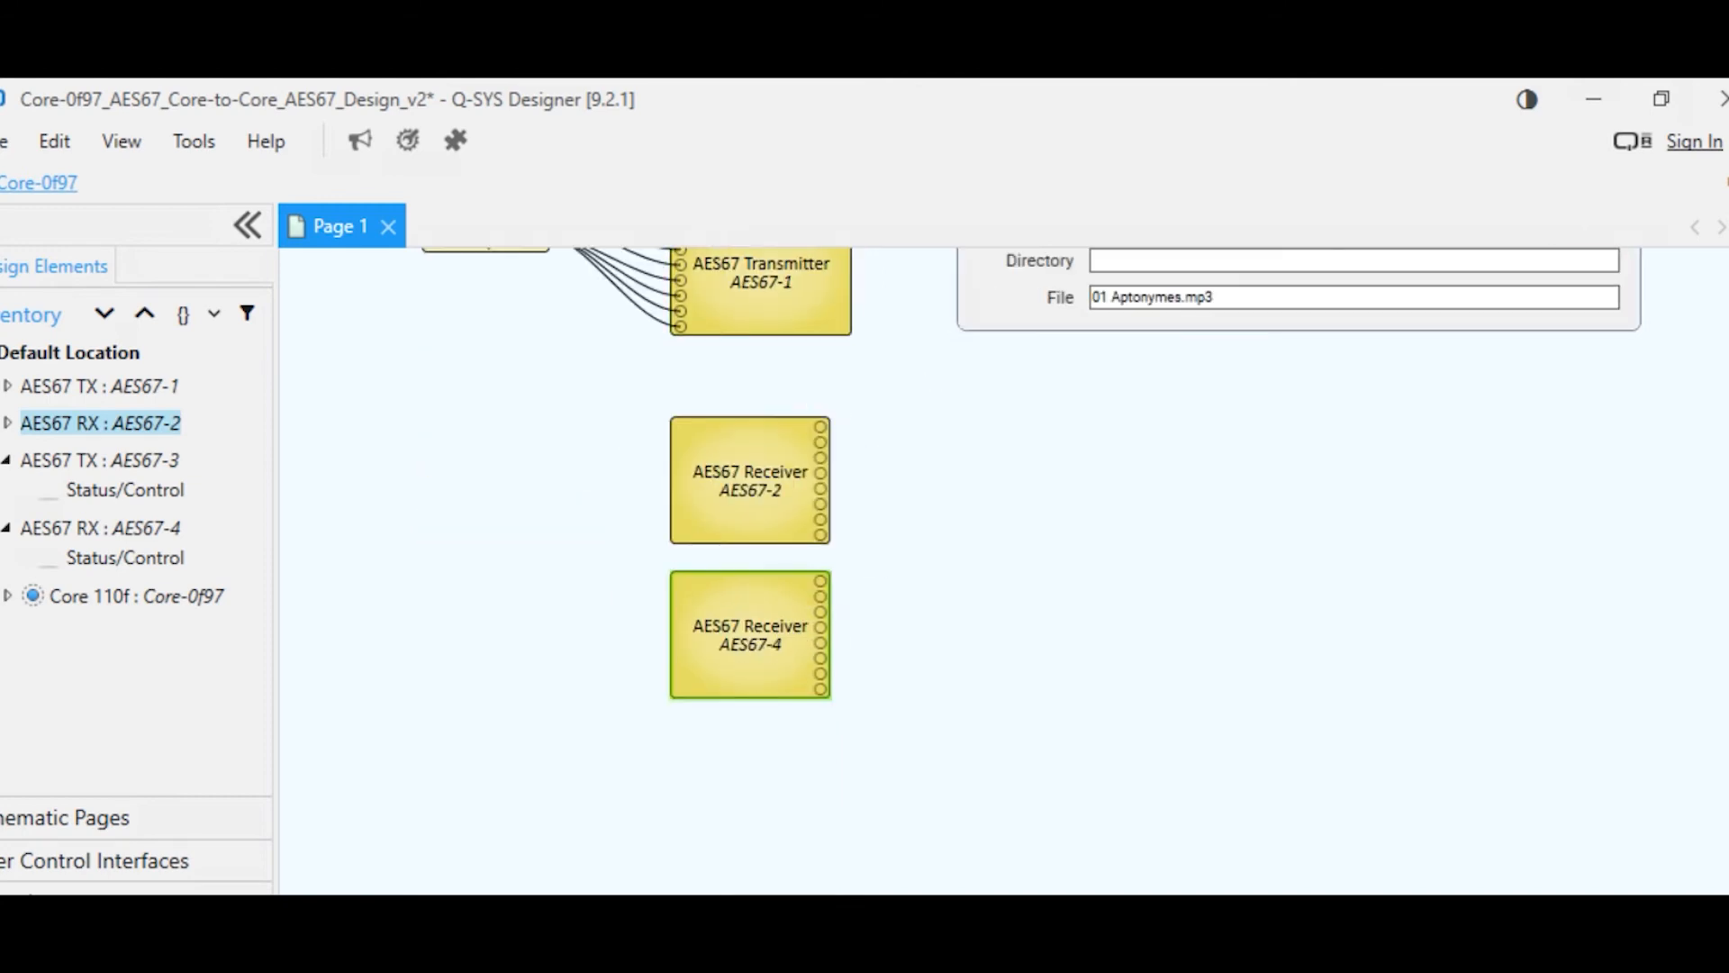
pyautogui.scroll(5, 938, 525)
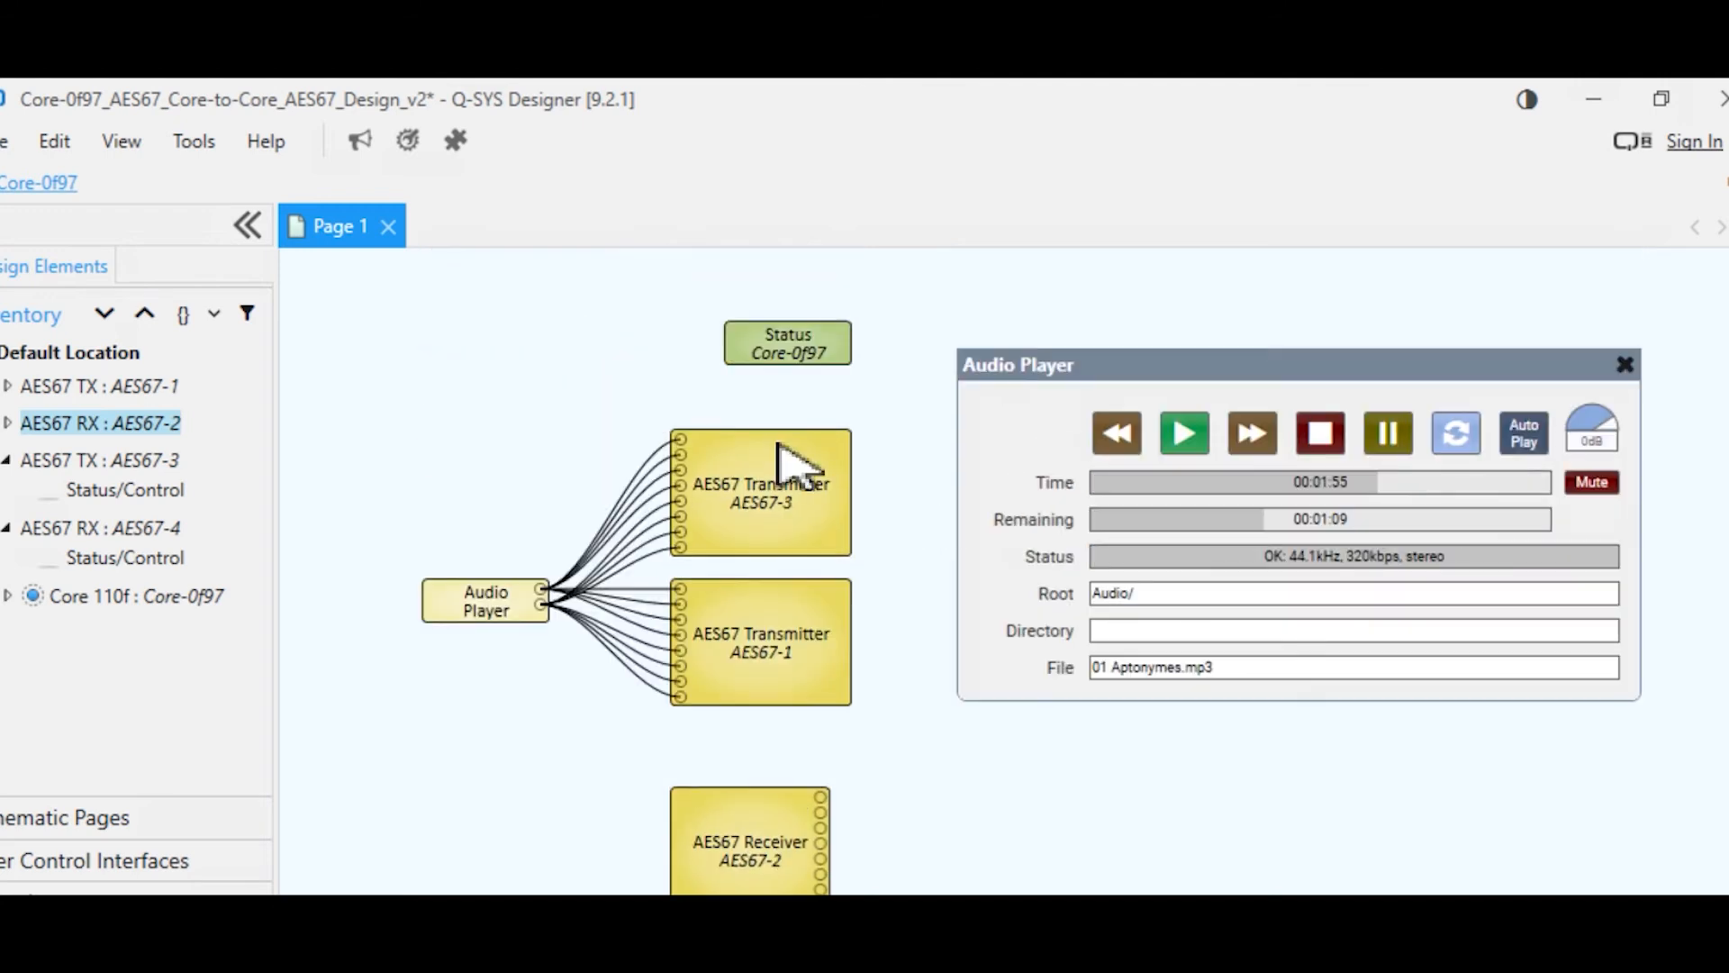
pyautogui.click(6, 141)
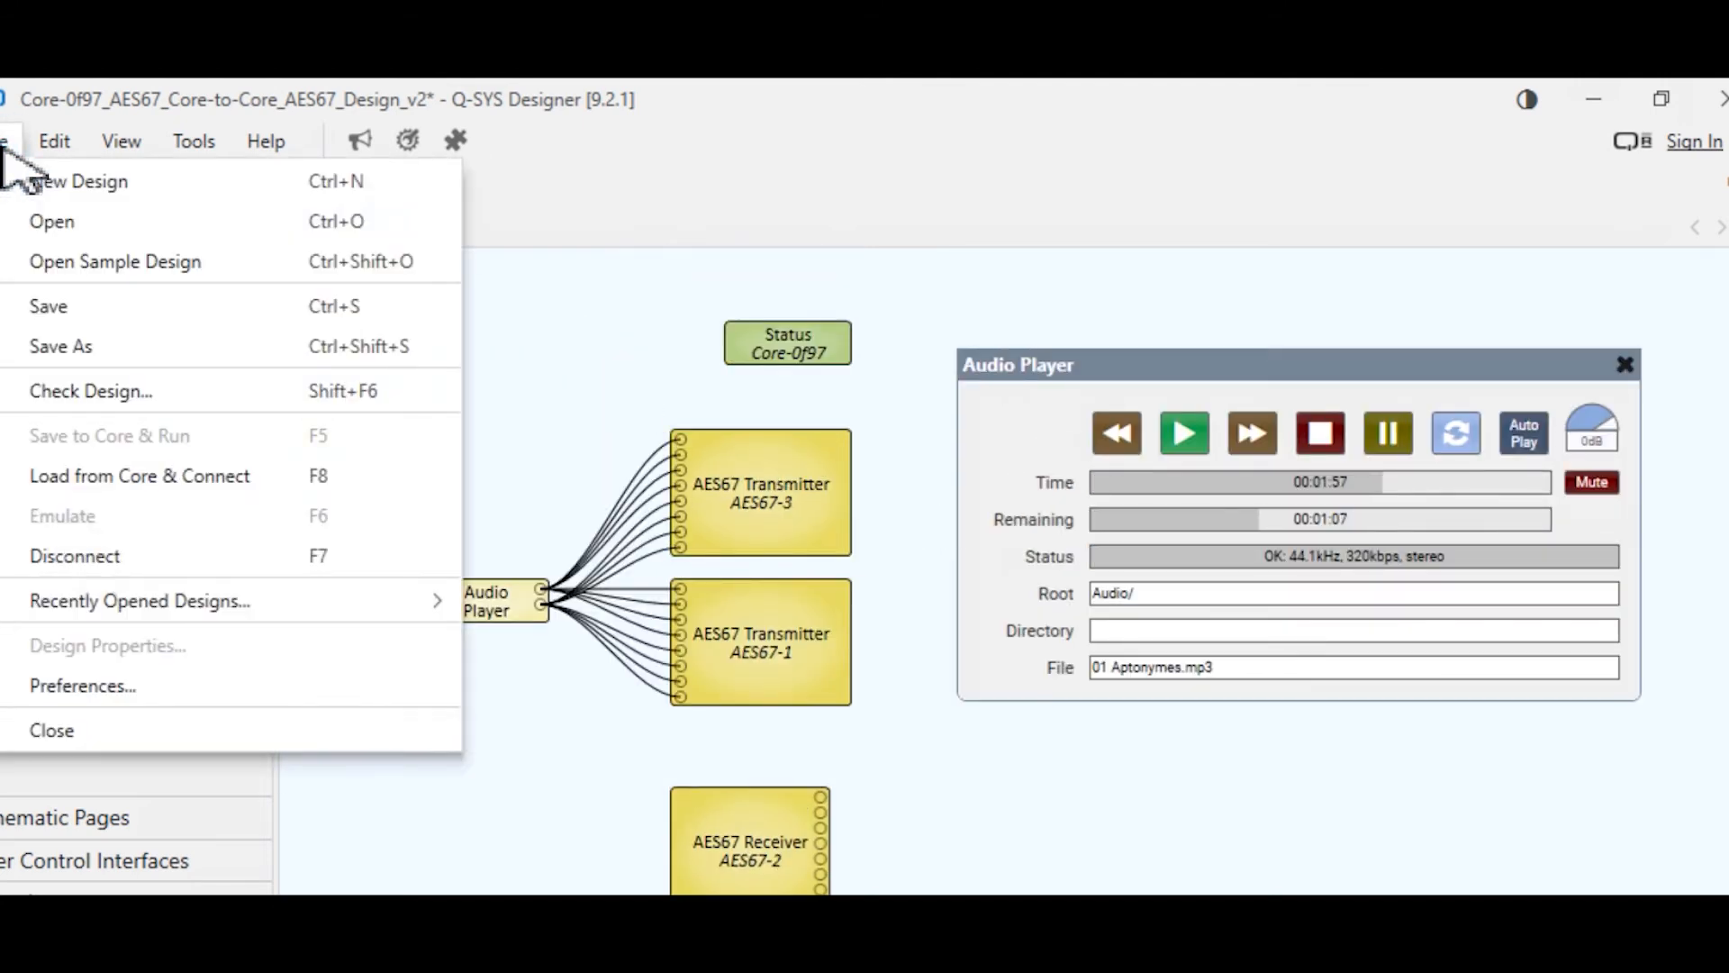
pyautogui.click(136, 402)
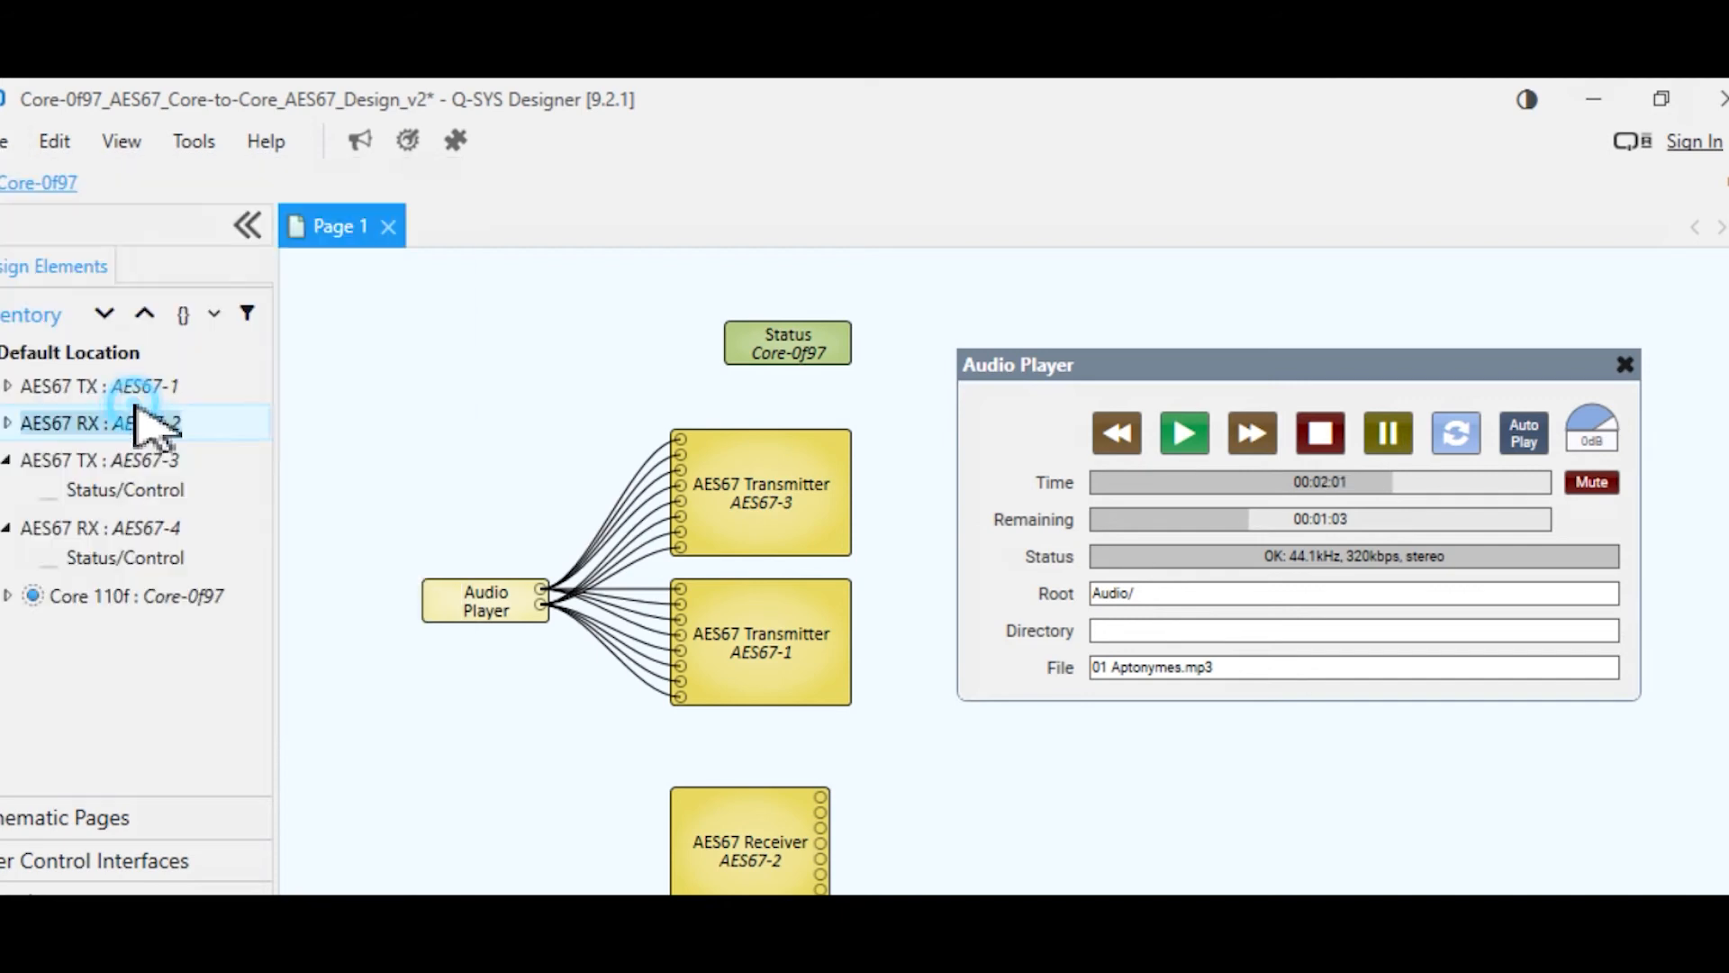
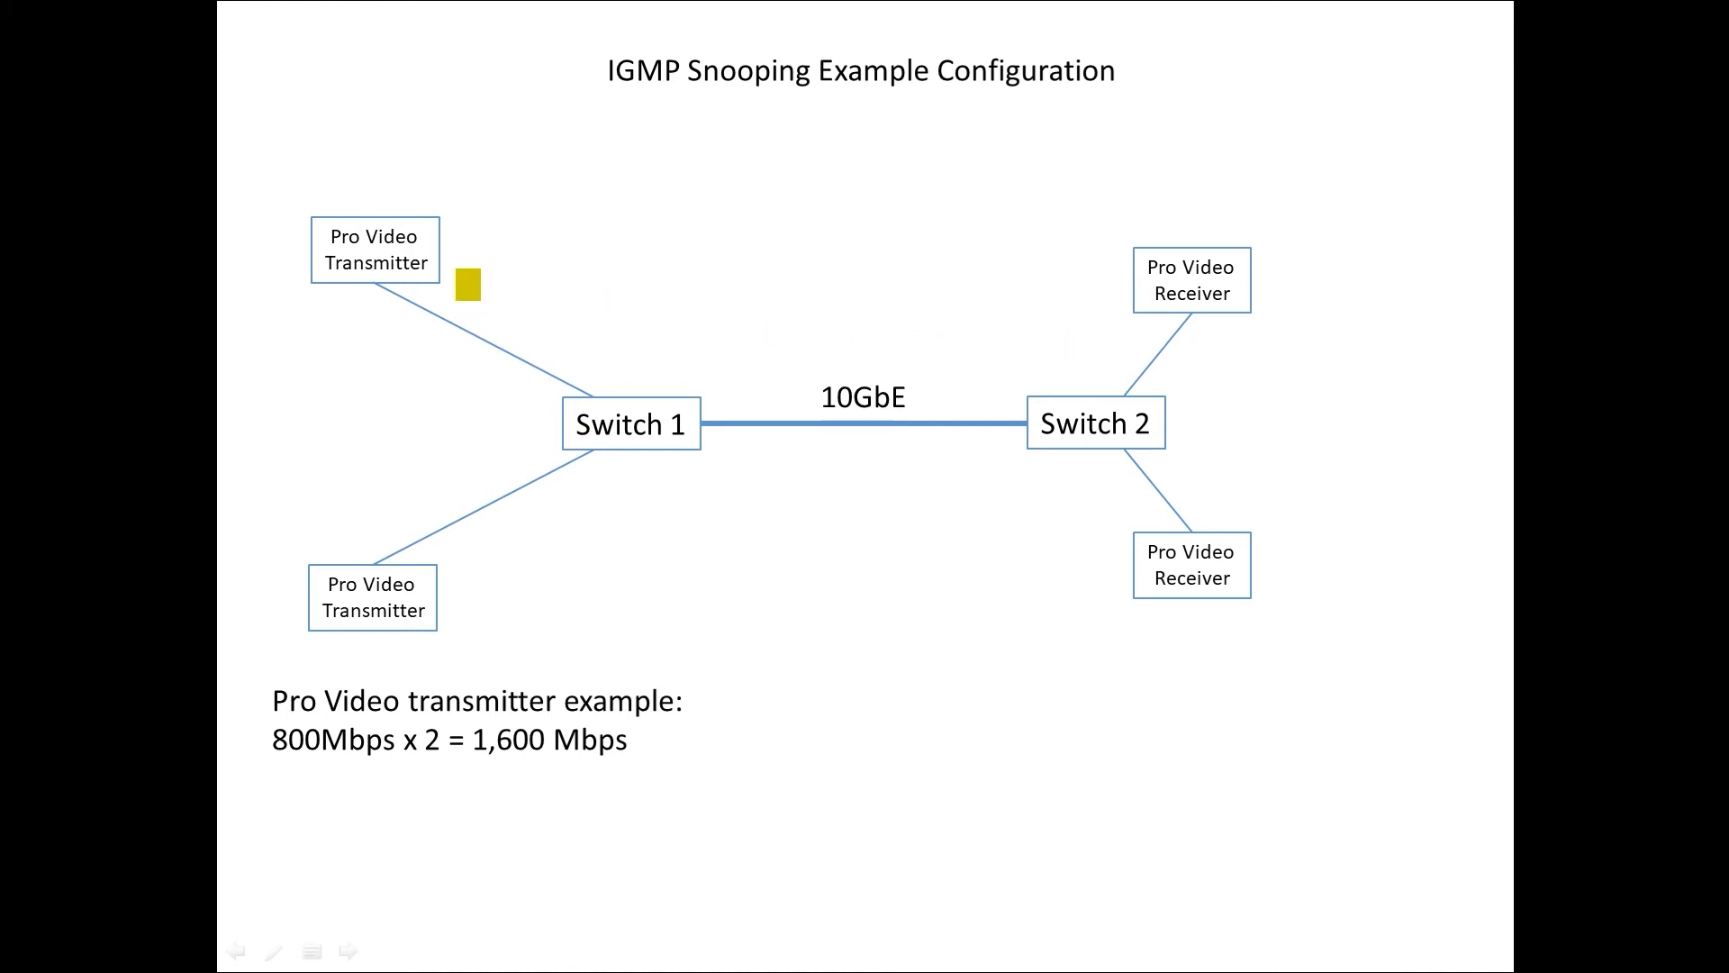
pyautogui.moveTo(324, 265); pyautogui.dragTo(436, 267)
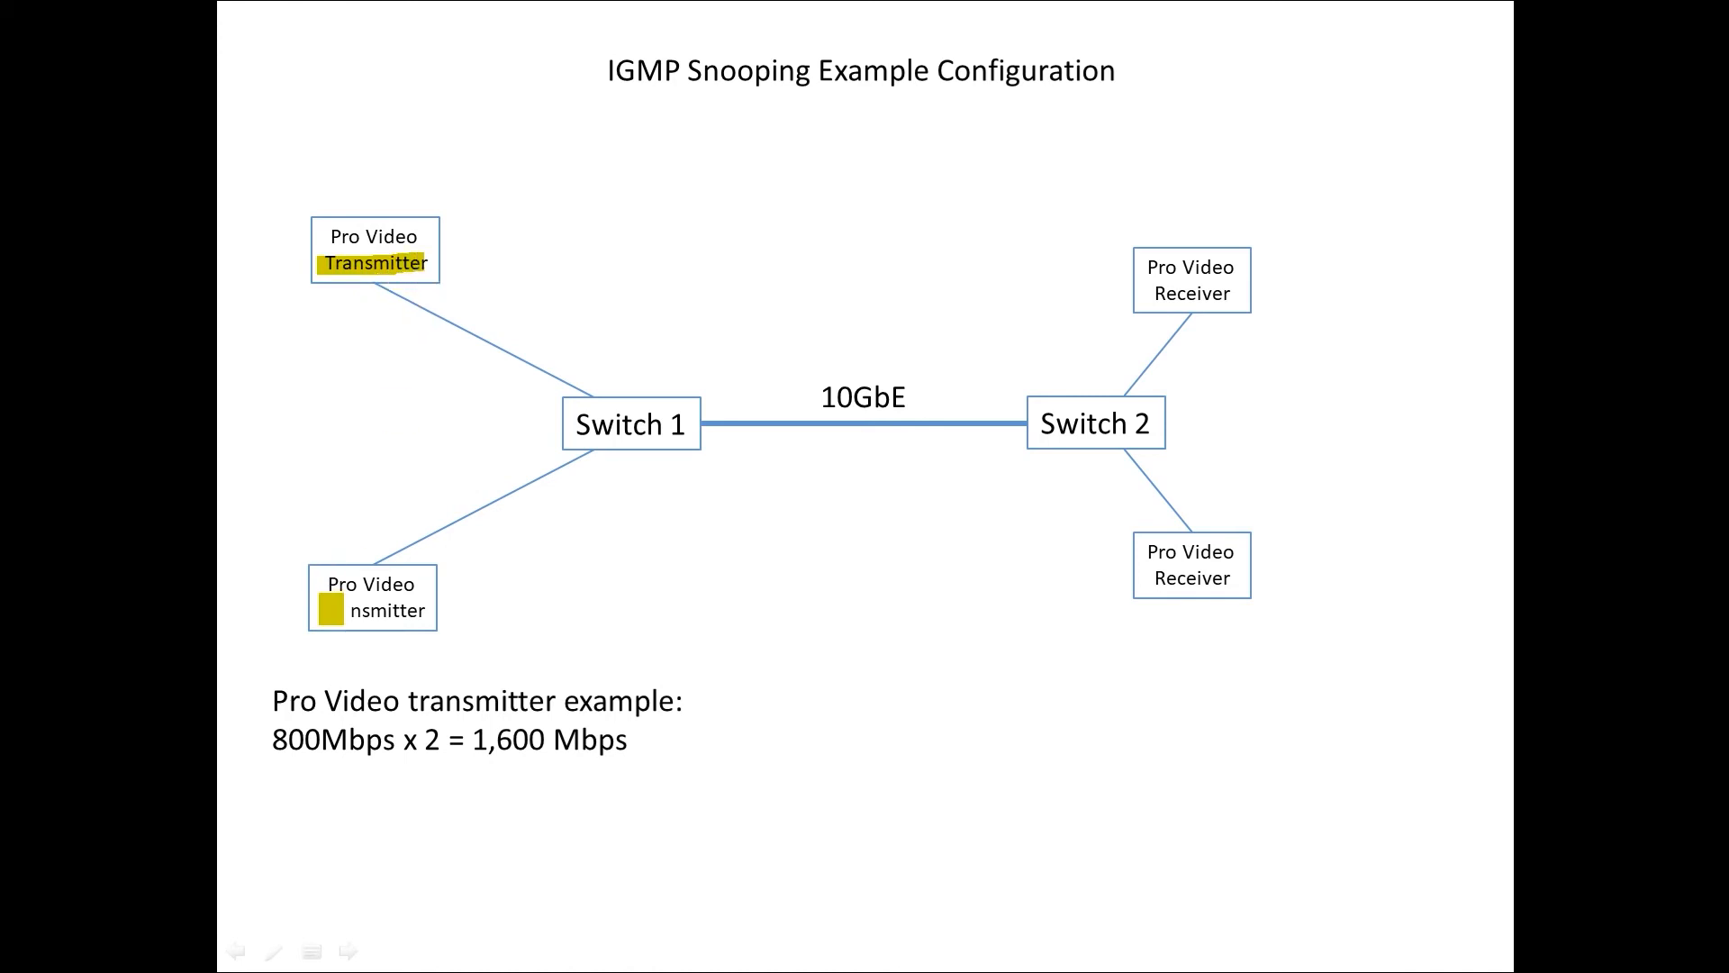